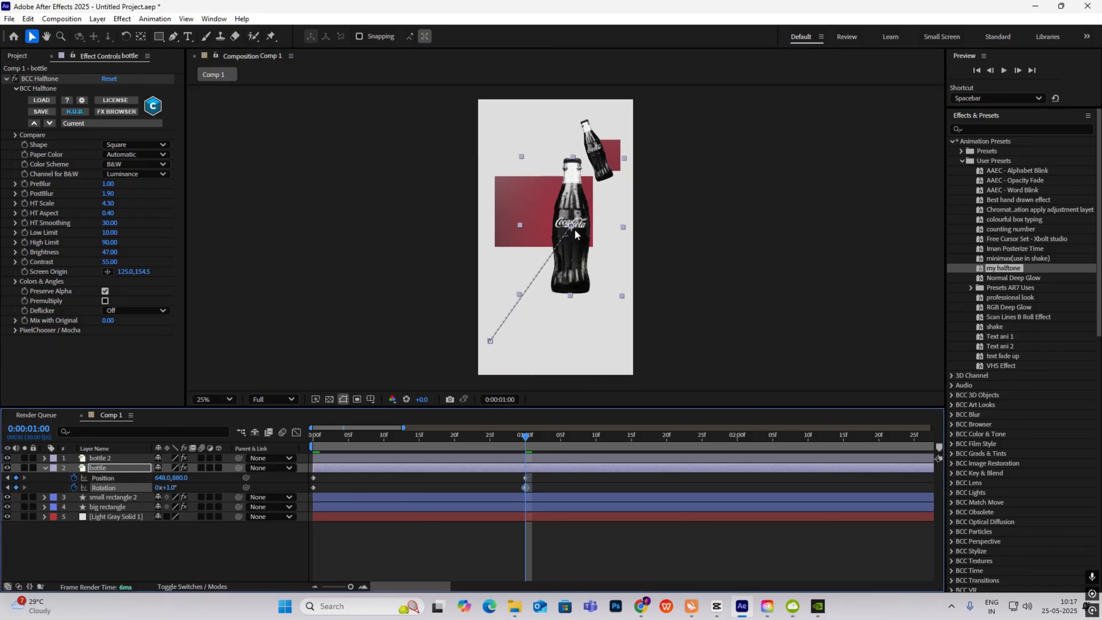
- Nudge the bottle up-right, sharpen the ease on its Position and Rotation keyframes, and preview
left_click_drag(568, 247, 580, 232)
left_click_drag(552, 474, 422, 491)
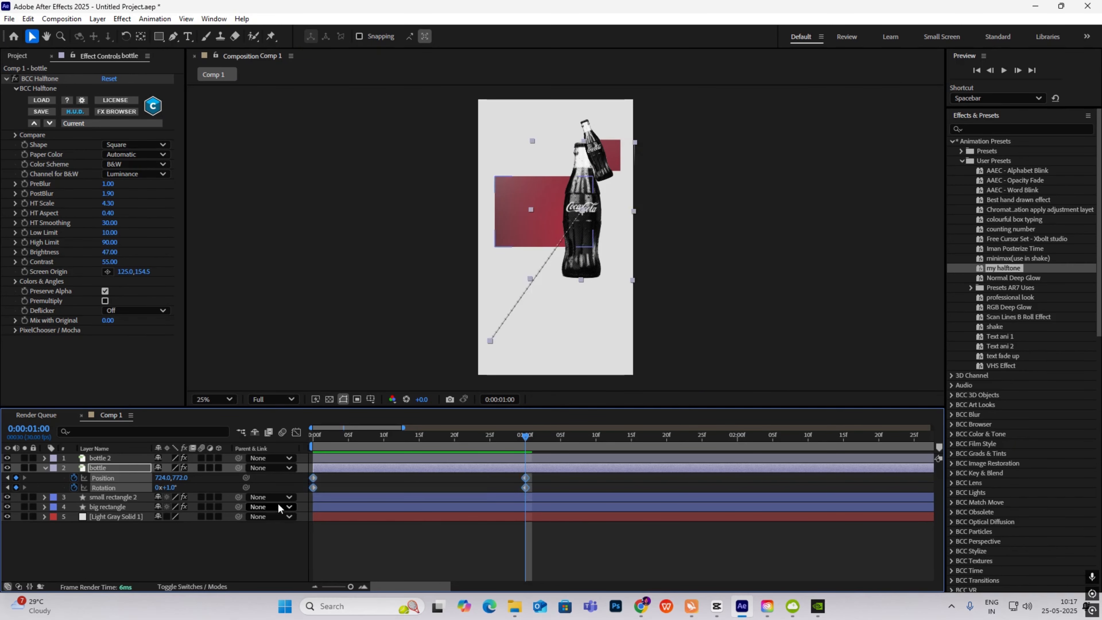
left_click(296, 432)
left_click_drag(621, 502, 306, 574)
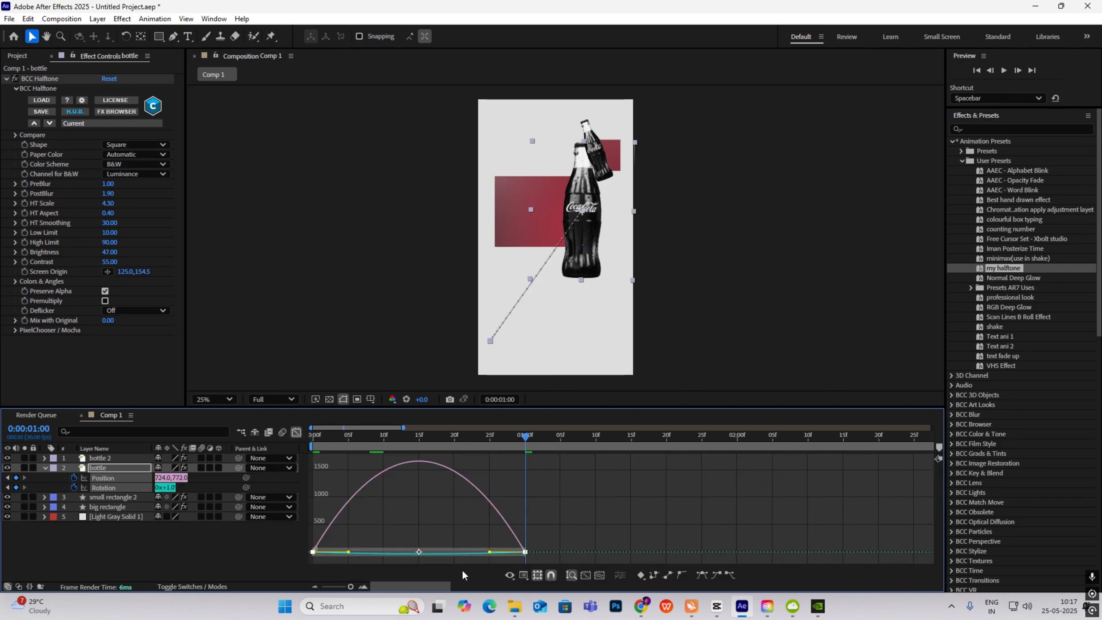
left_click_drag(489, 552, 421, 556)
left_click(296, 431)
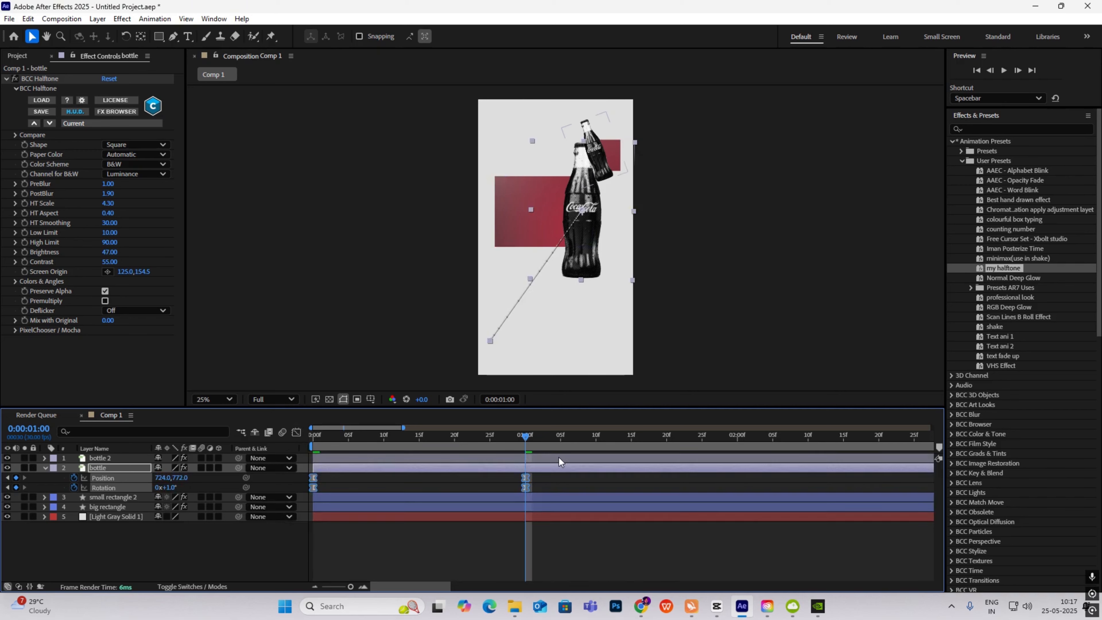
left_click_drag(525, 438, 260, 454)
key("space")
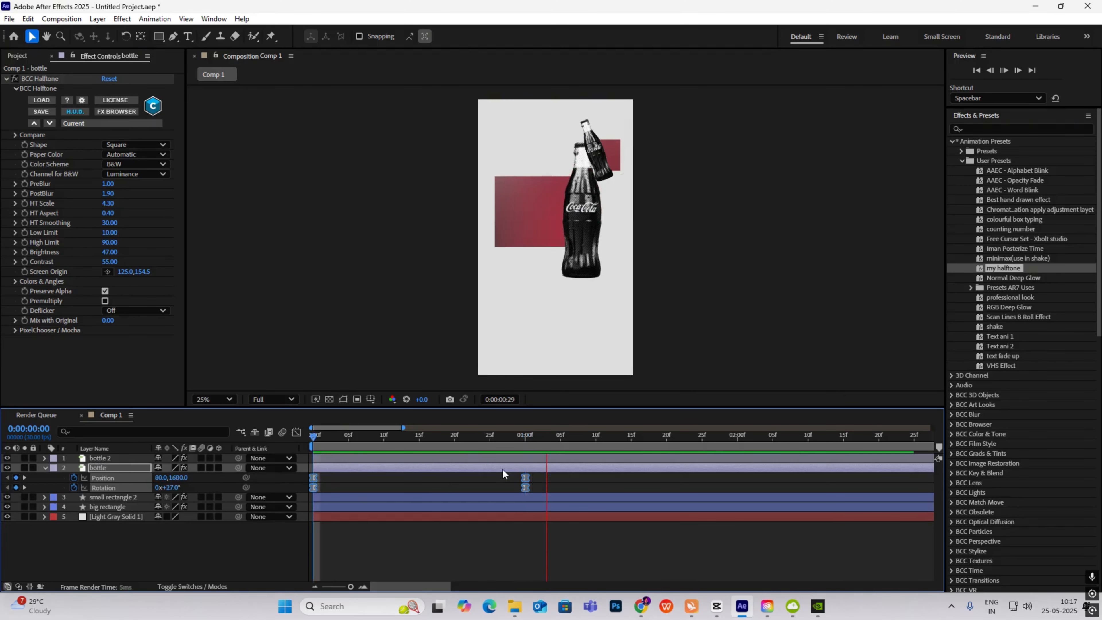
left_click_drag(645, 438, 273, 477)
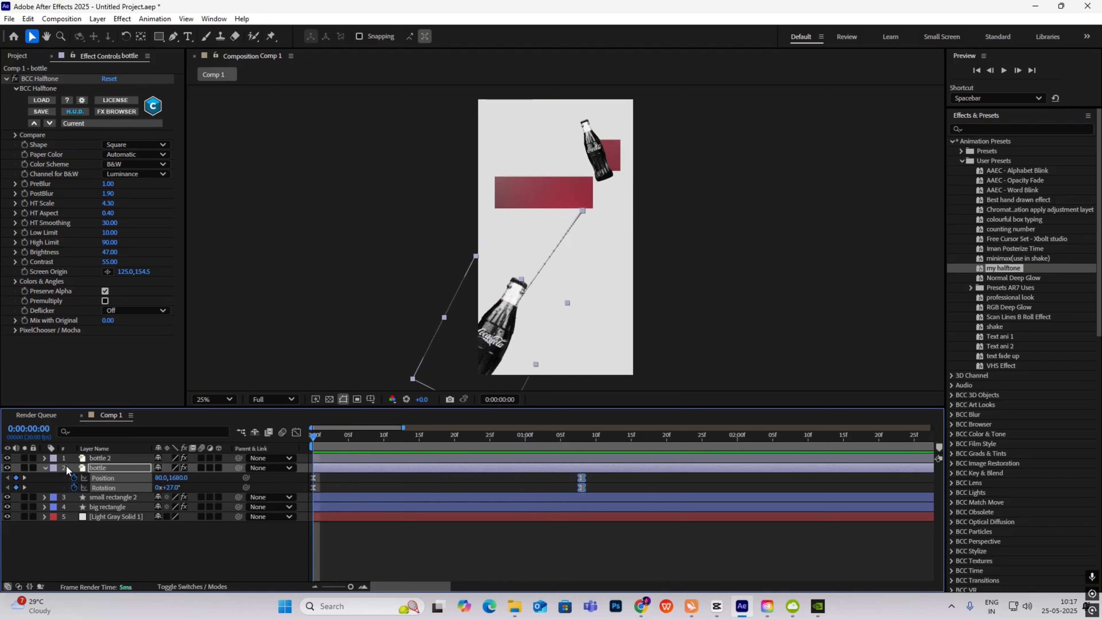
- Move bottle 2 and small rectangle 2 down-right against the big red bar's right end
left_click(45, 467)
left_click(113, 459)
left_click(123, 487, "ctrl")
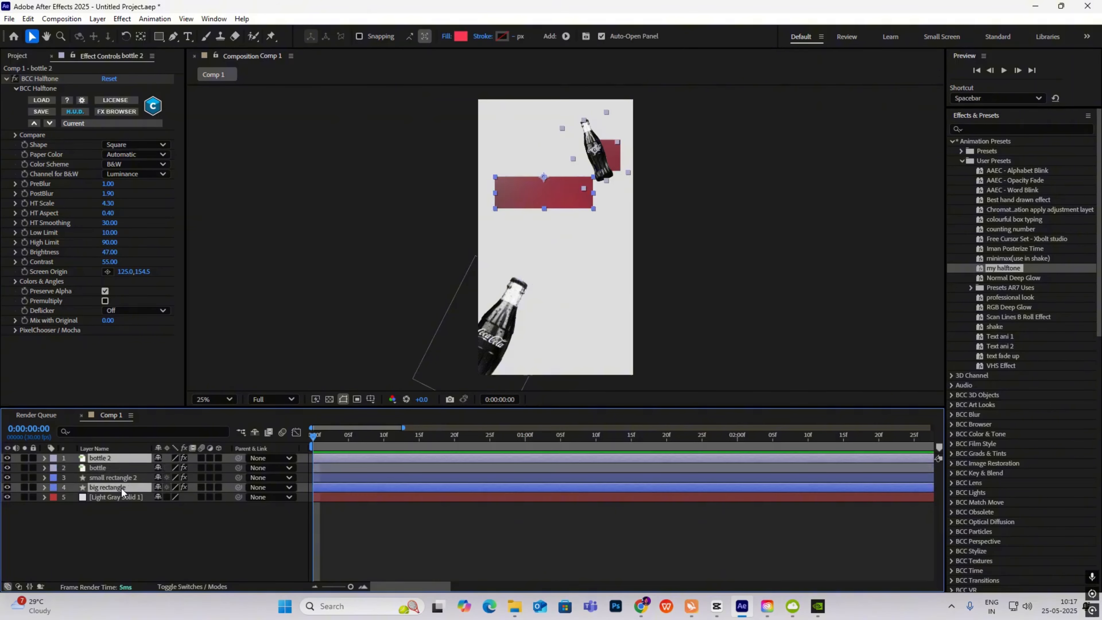
left_click(126, 479, "ctrl")
left_click(115, 489, "ctrl")
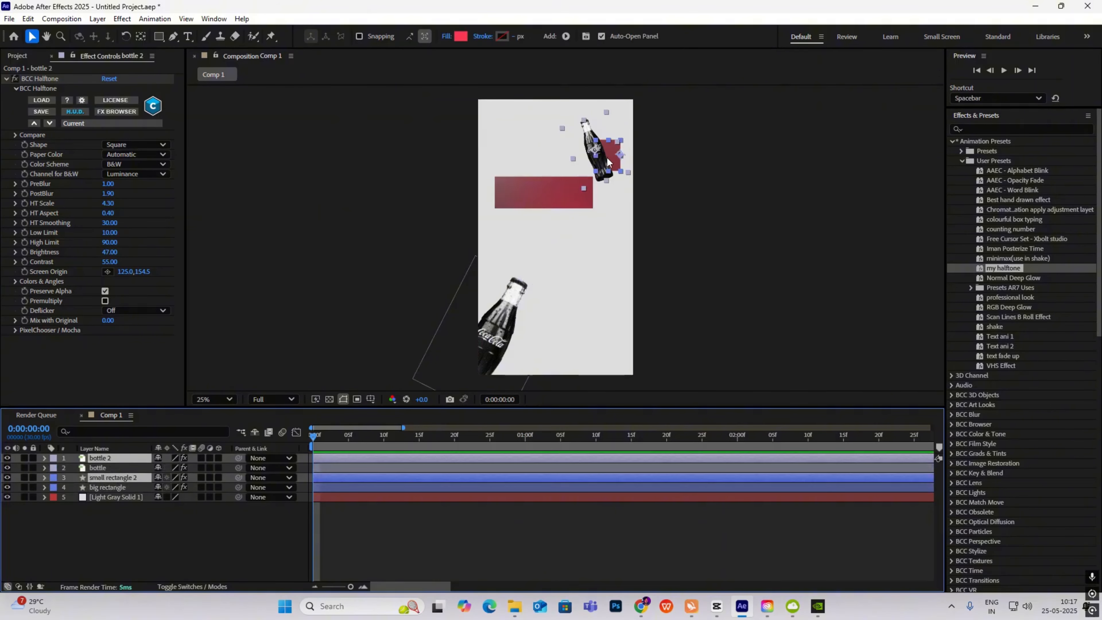
left_click_drag(604, 159, 624, 191)
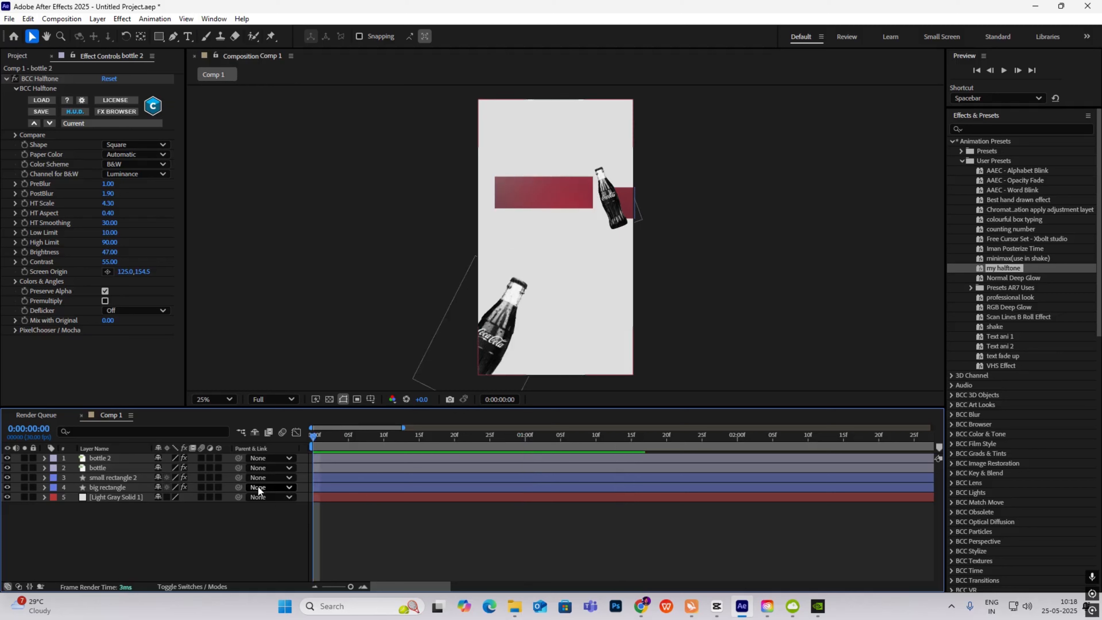
left_click(217, 459)
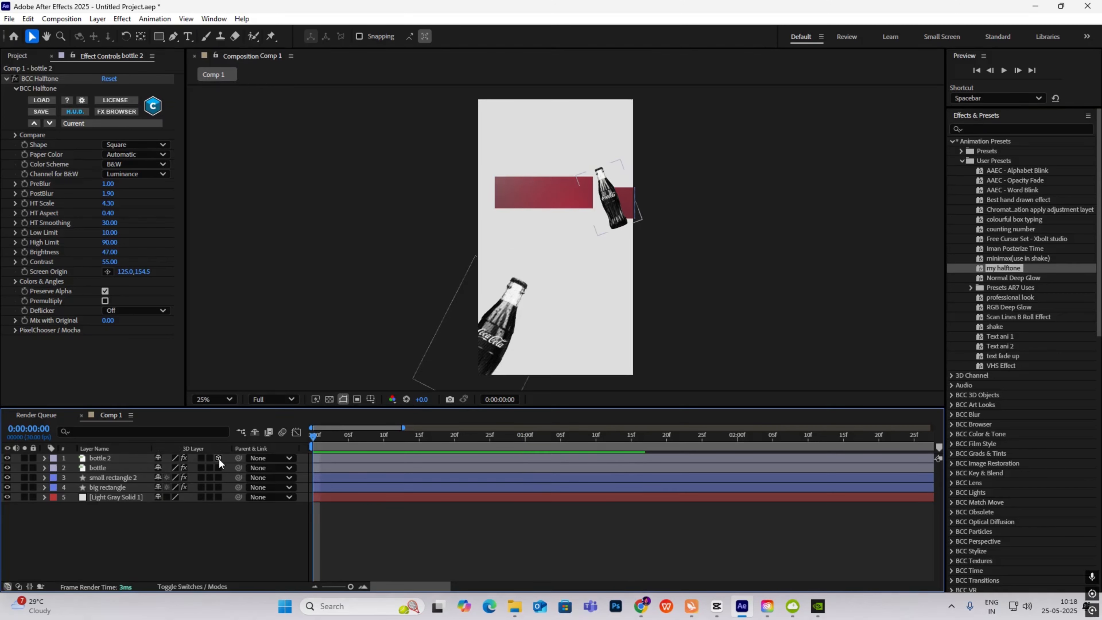
- Make the bottle and big rectangle 3D, lock the grey background, and add Camera 1
left_click(218, 467)
left_click(219, 486)
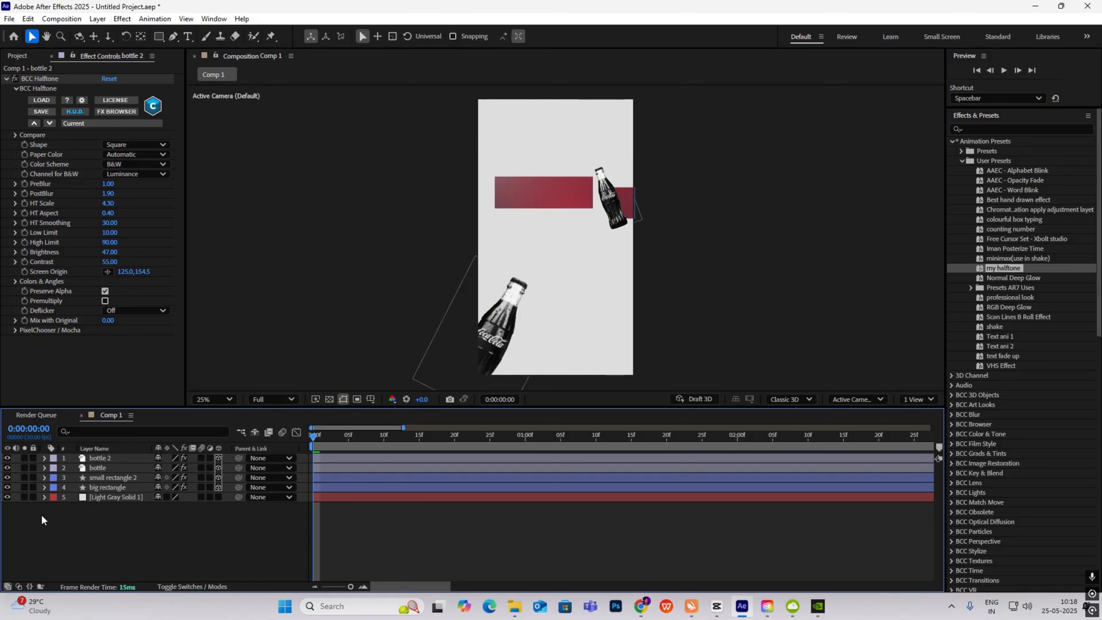
left_click(33, 497)
right_click(125, 537)
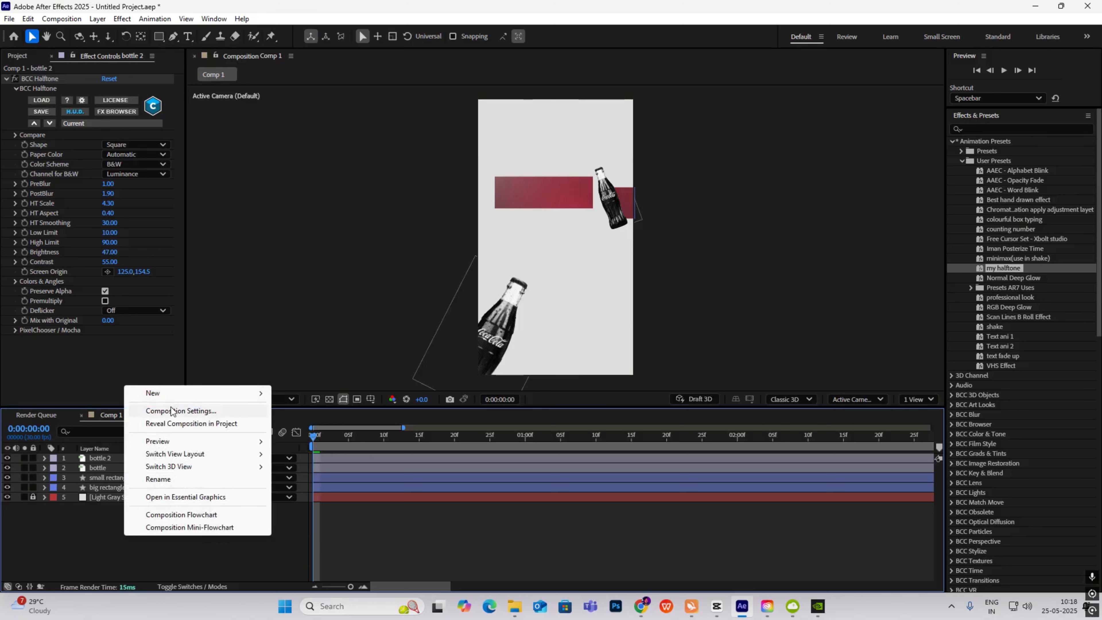
mouse_move(174, 398)
left_click(305, 448)
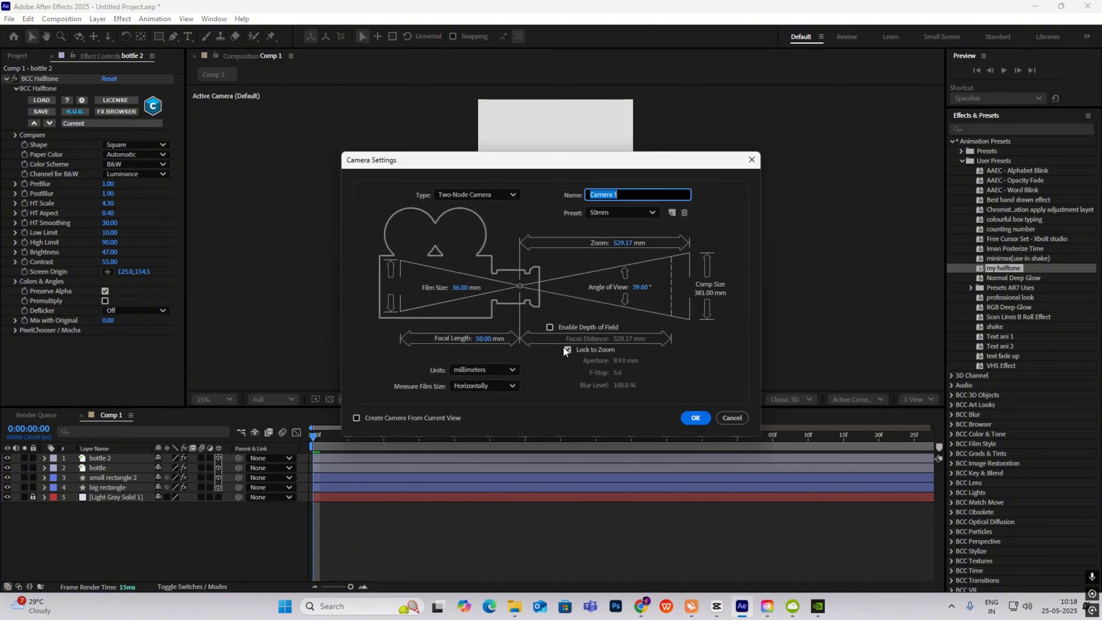
left_click(694, 417)
- Add a 3D null named 'cam control' and parent Camera 1 to it
right_click(116, 538)
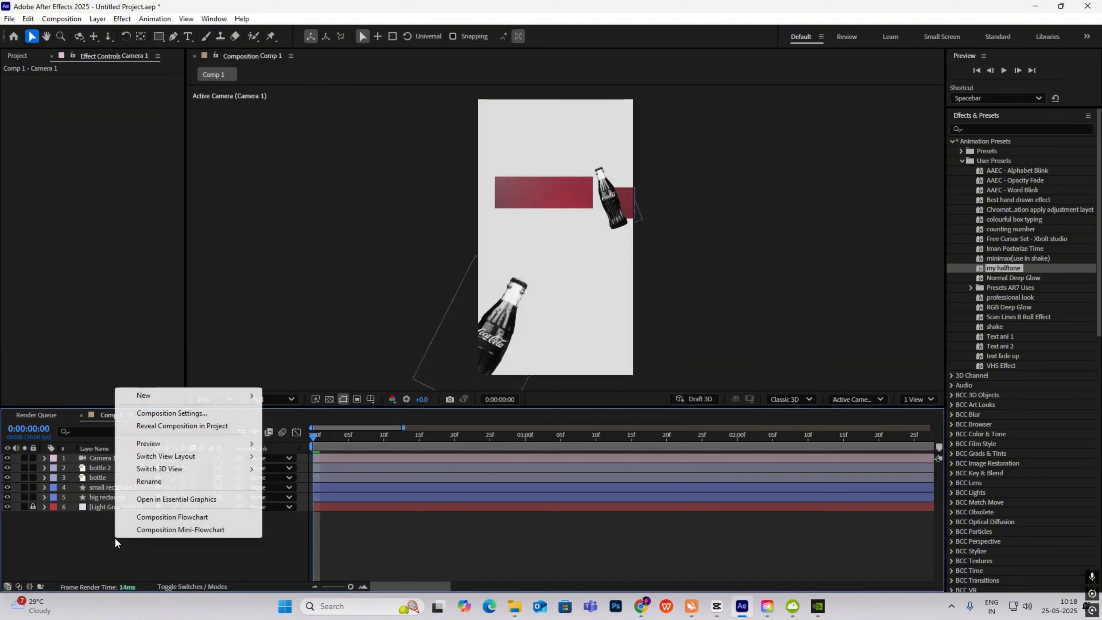
mouse_move(169, 399)
left_click(306, 463)
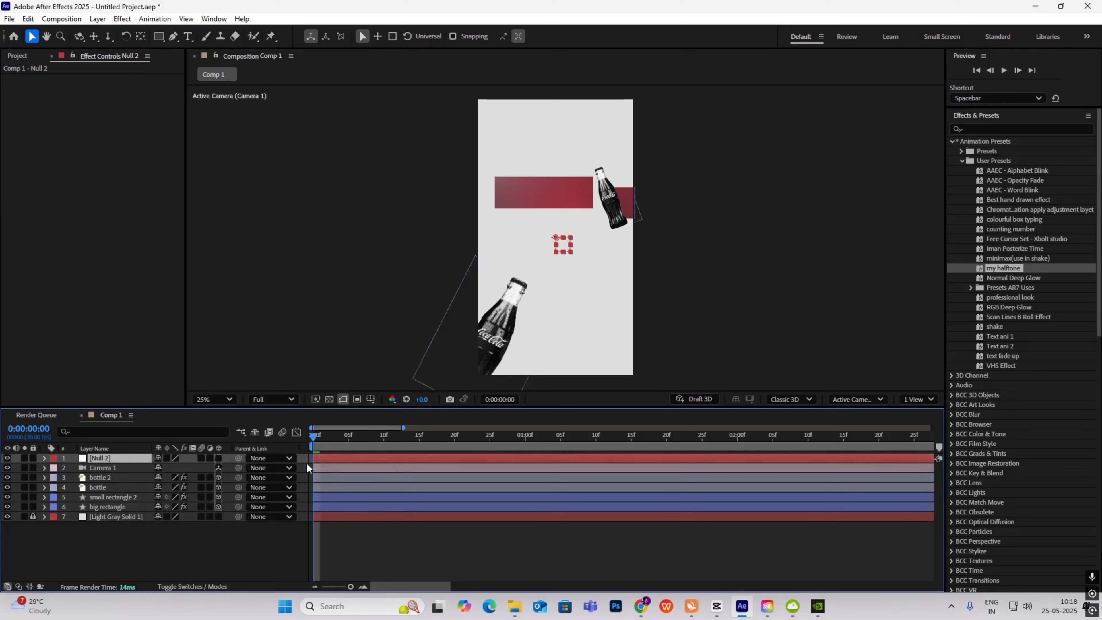
key("Return")
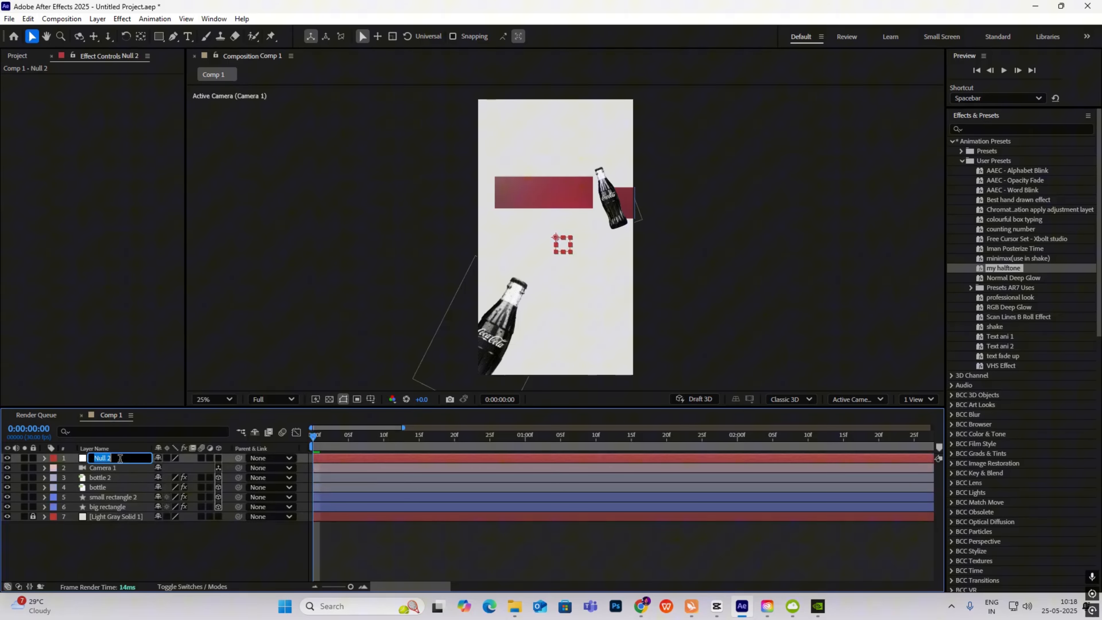
type("cam control")
left_click(112, 567)
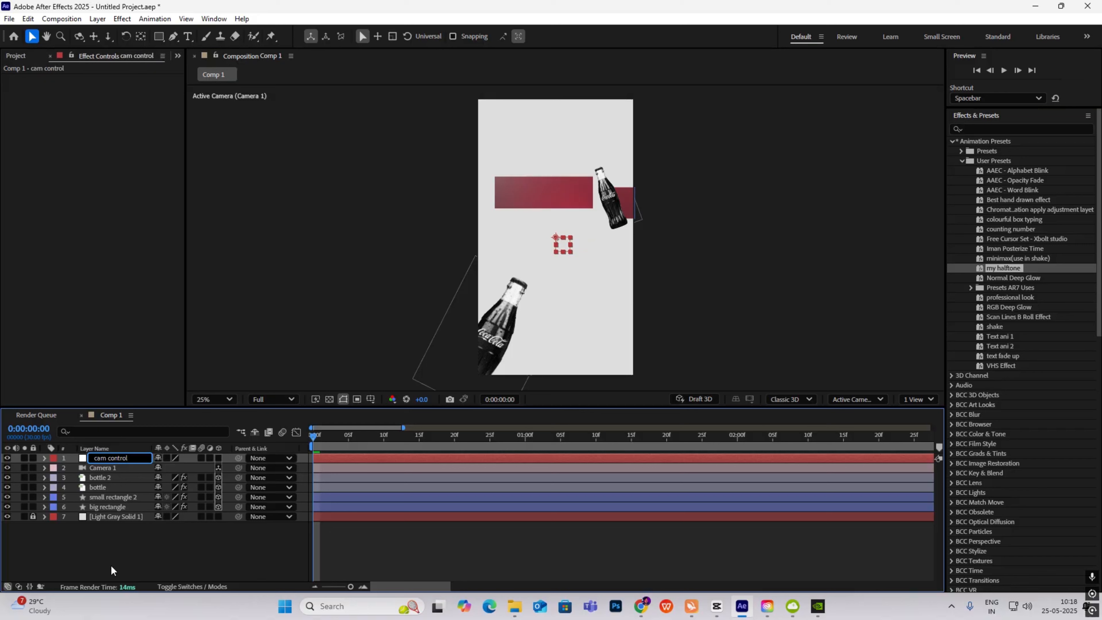
left_click(218, 459)
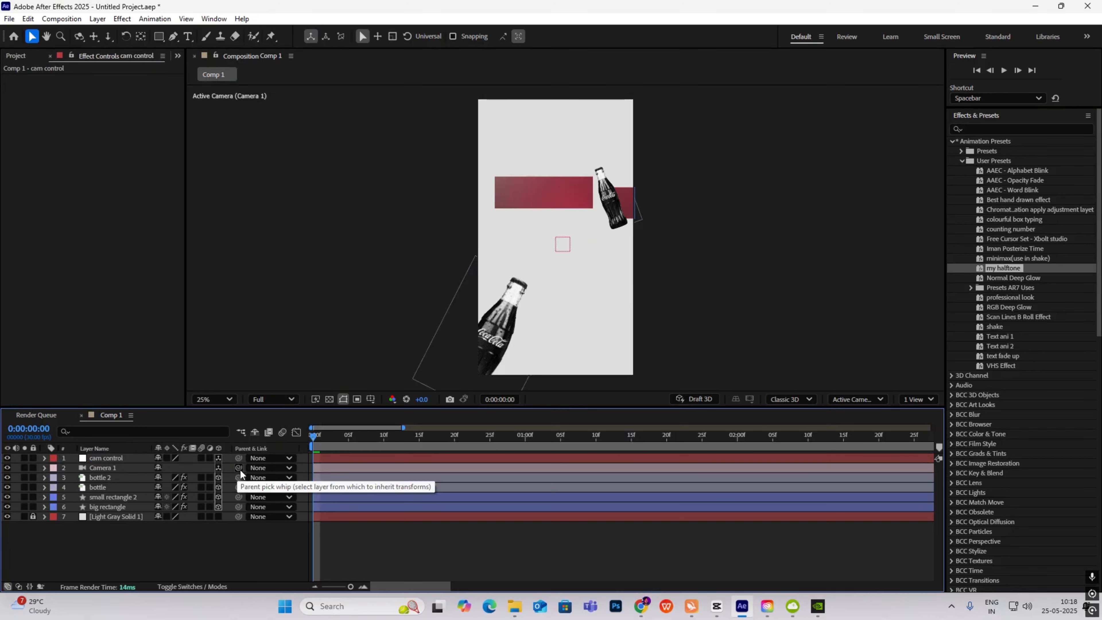
left_click_drag(238, 468, 109, 462)
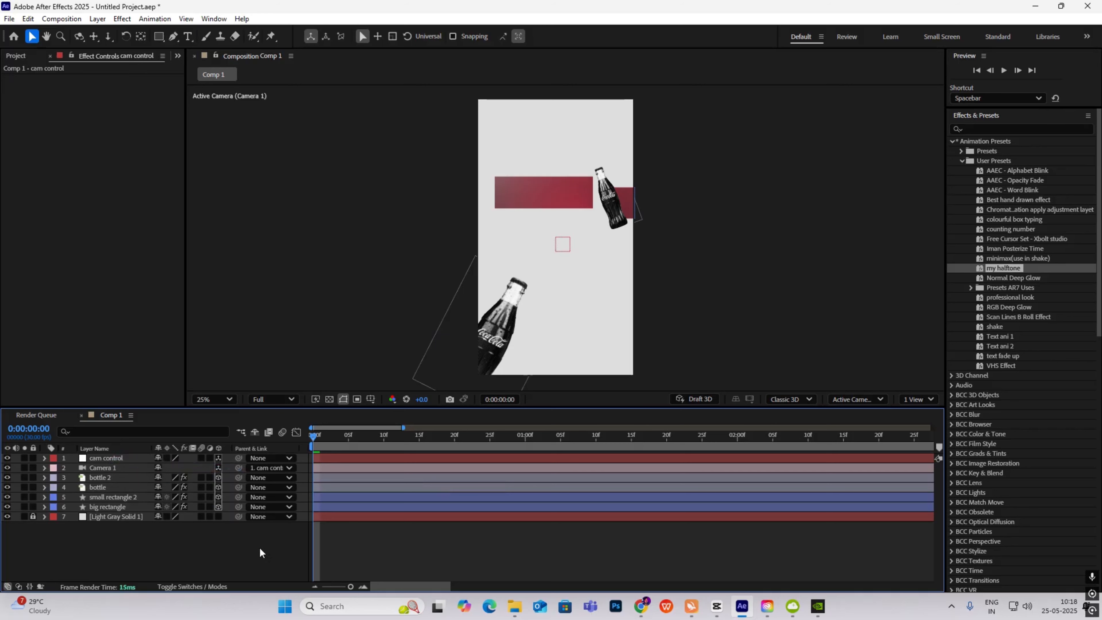
- Keyframe cam control's Position, starting near 1s05f at 339, 1150, 906
left_click(137, 459)
key("p")
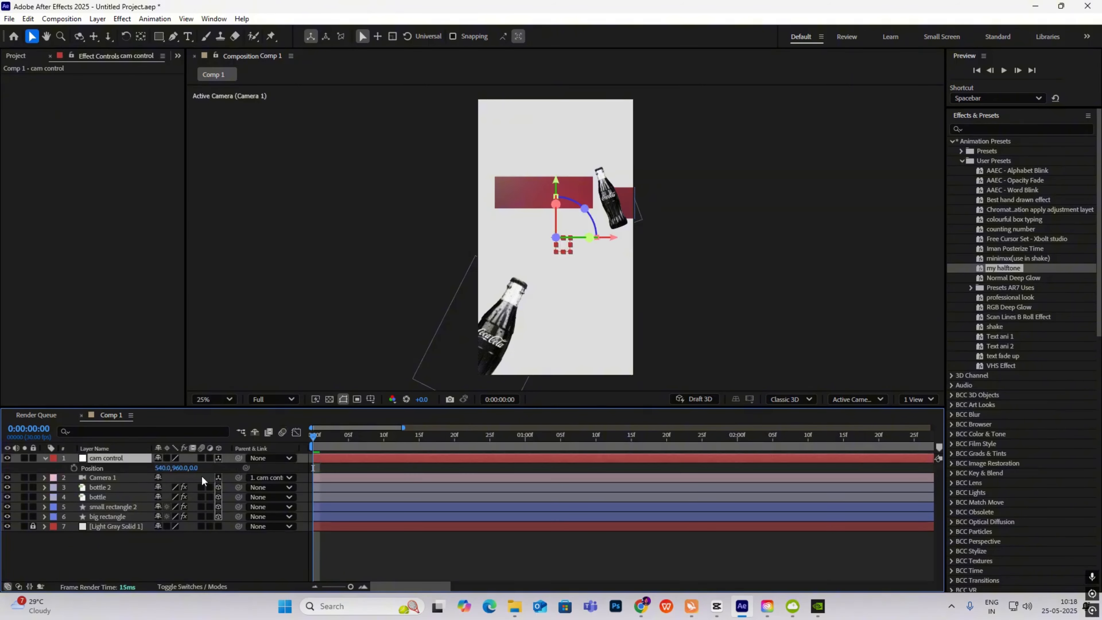
left_click(73, 468)
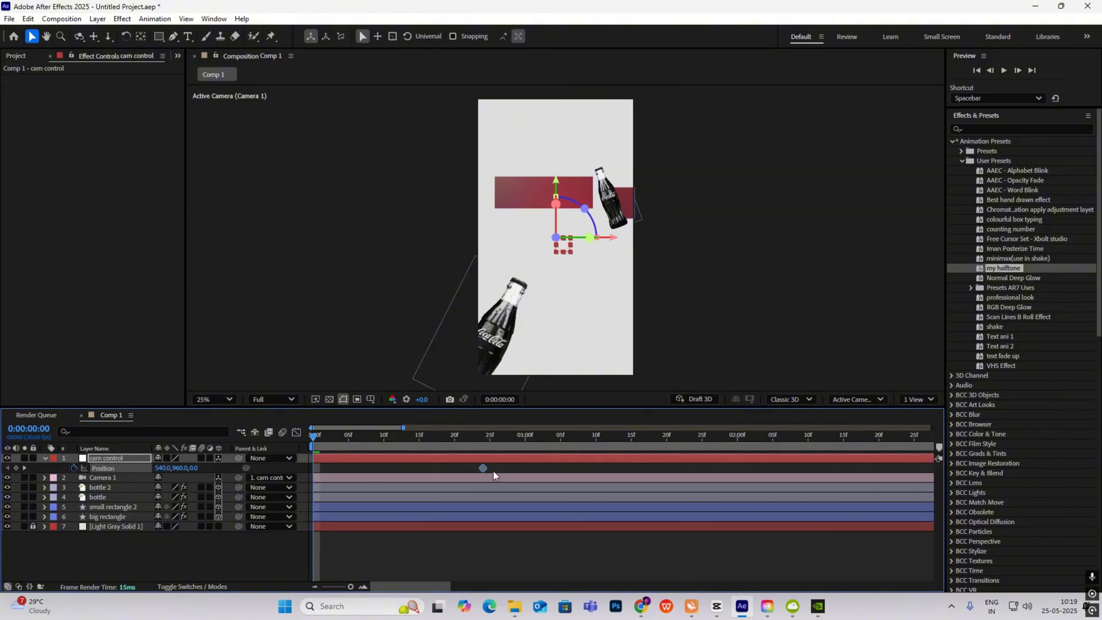
left_click_drag(493, 471, 577, 469)
left_click_drag(287, 472, 496, 495)
left_click_drag(182, 467, 285, 455)
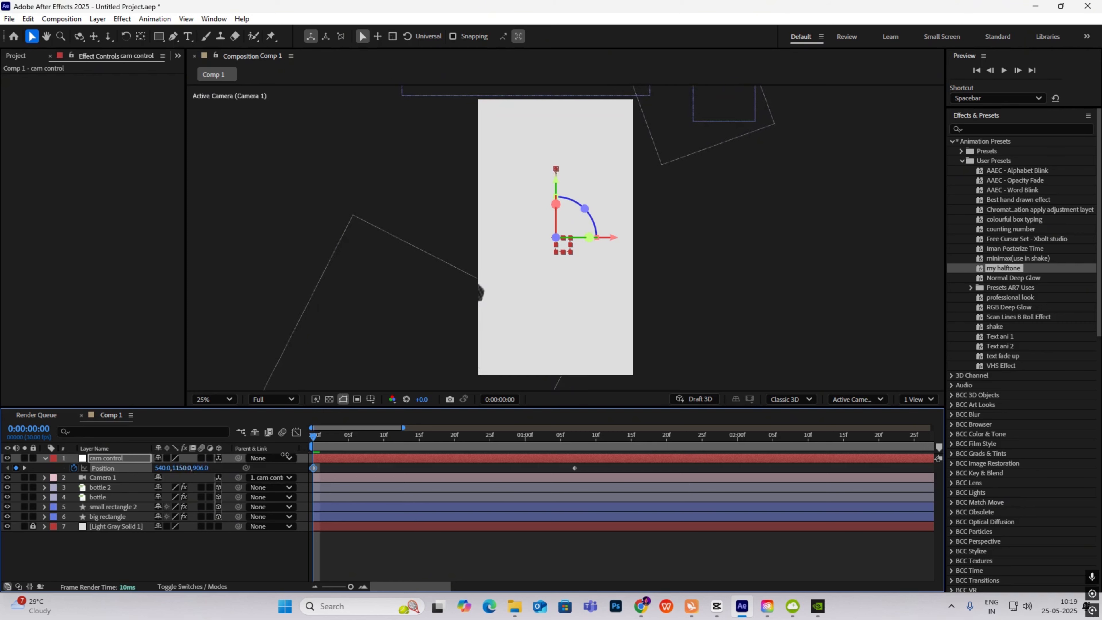
left_click_drag(166, 472, 51, 468)
- Easy-ease both Position keyframes with about 82% influence and preview the camera move
left_click_drag(589, 464, 256, 485)
key("F9")
left_click(297, 432)
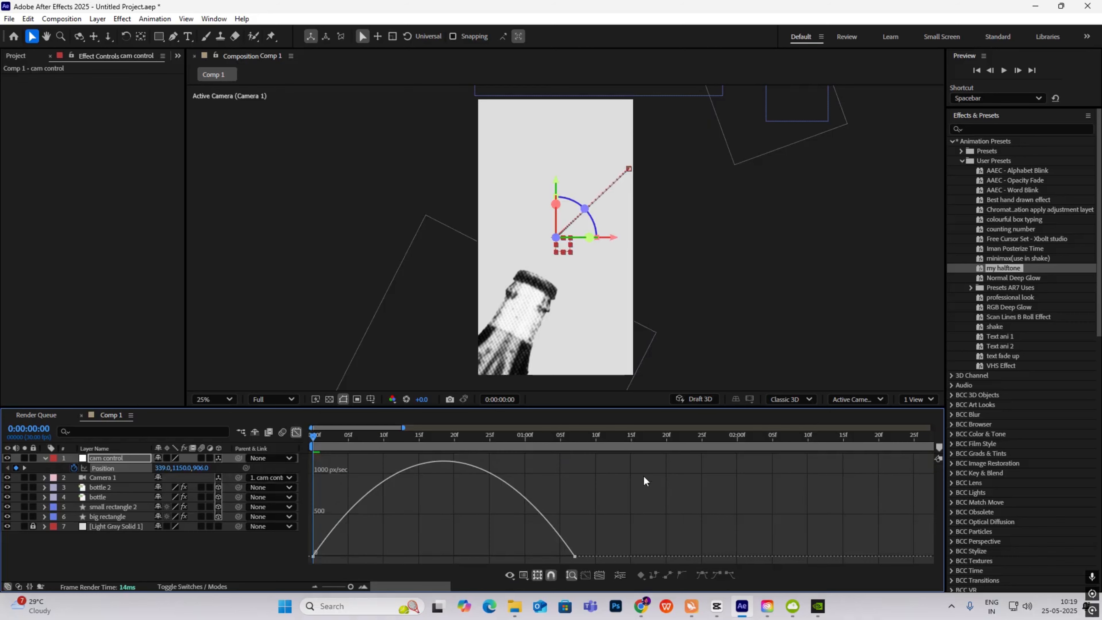
left_click_drag(540, 557, 437, 544)
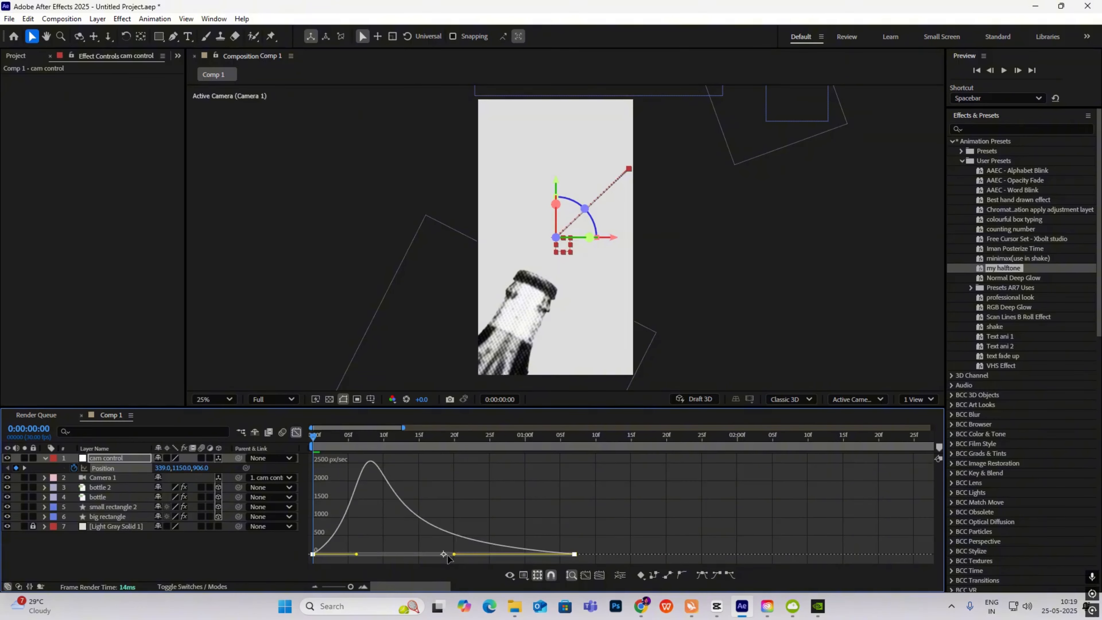
key("space")
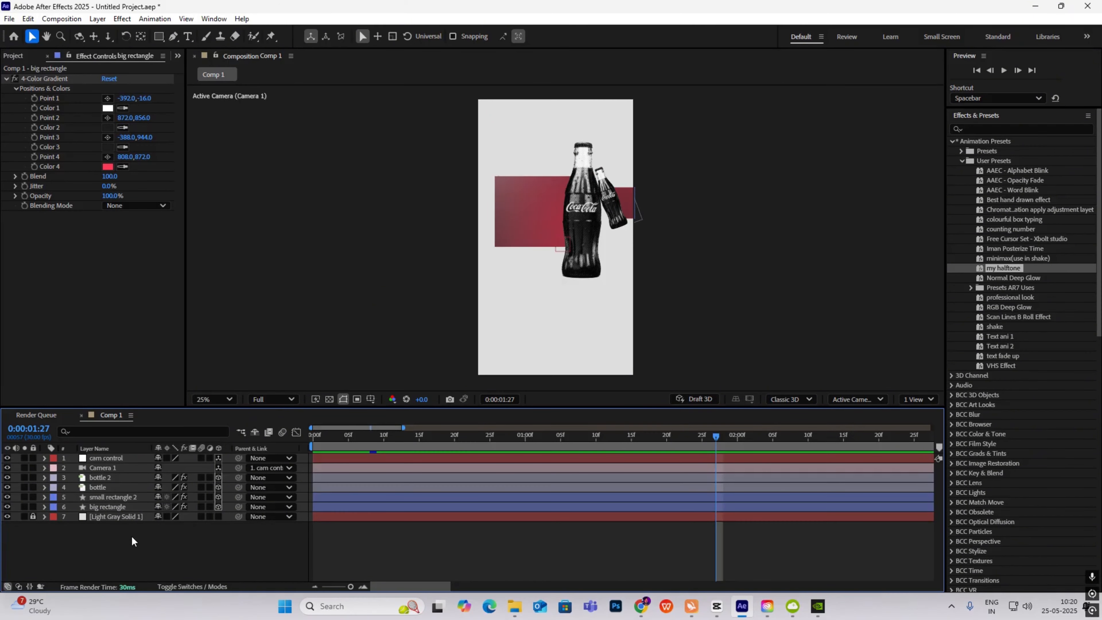
- Duplicate cam control as cam control 2 and delete its copied Position keyframes
right_click(119, 550)
mouse_move(208, 402)
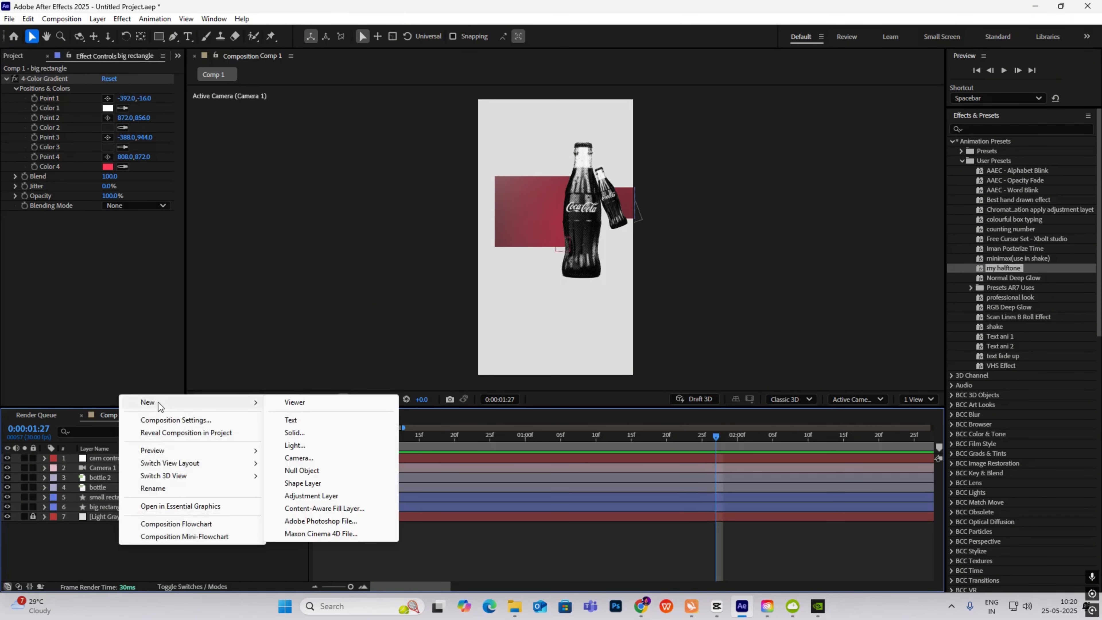
left_click(107, 542)
left_click(113, 457)
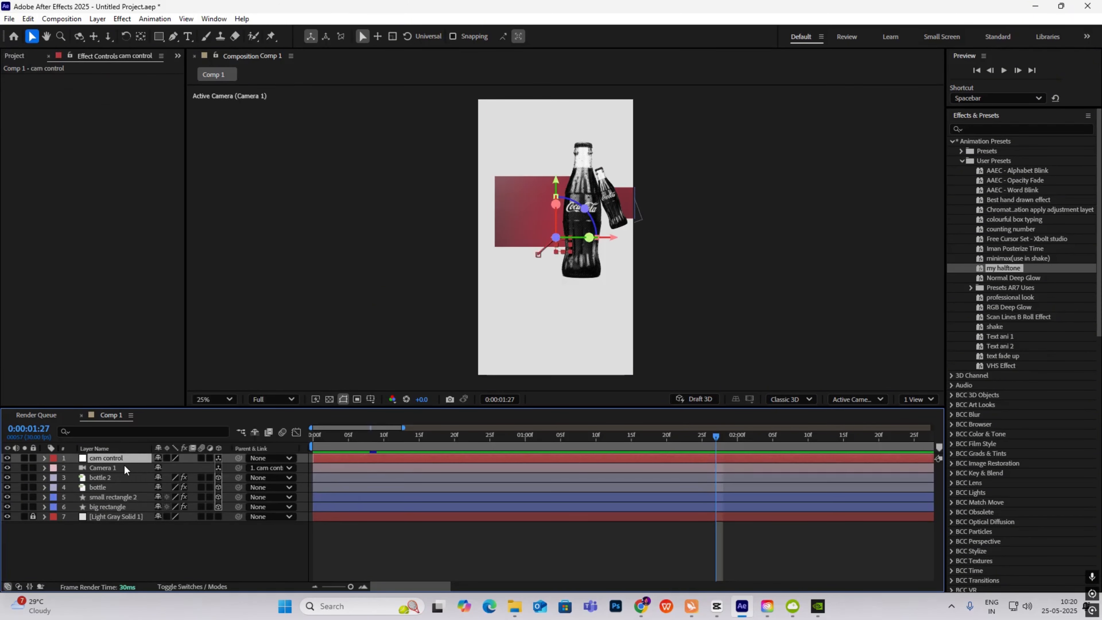
key("ctrl+d")
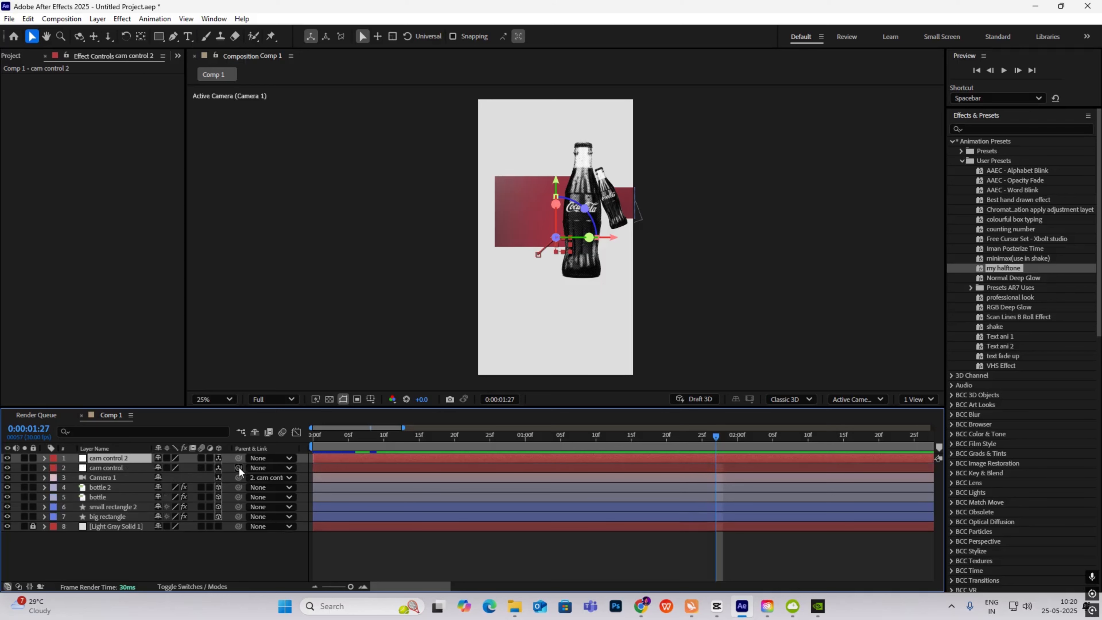
key("p")
left_click_drag(739, 471, 299, 465)
key("Delete")
- Keyframe cam control 2's Position at 1s21f and at 2s21f with Y 606, then parent cam control to it
left_click_drag(716, 440, 659, 479)
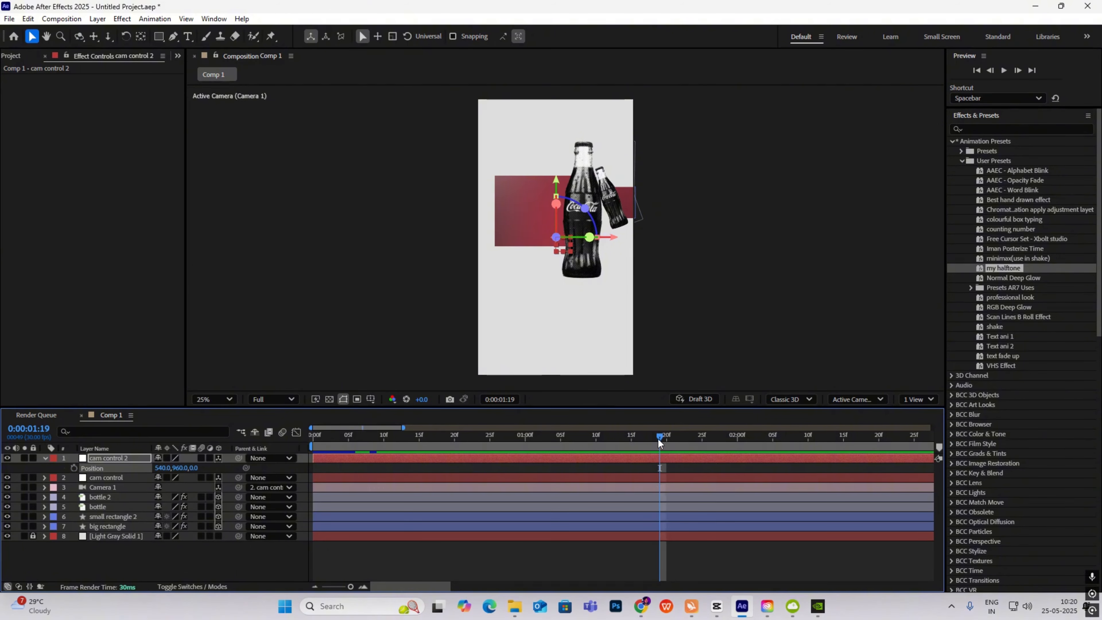
left_click_drag(658, 441, 884, 447)
left_click(74, 468)
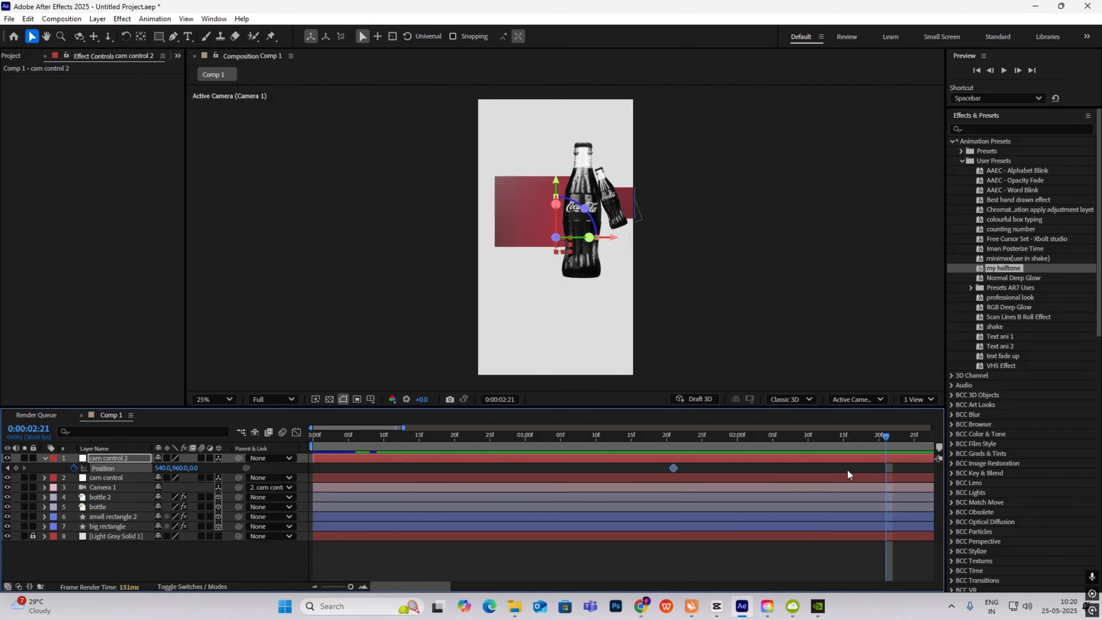
key("minus")
key("minus")
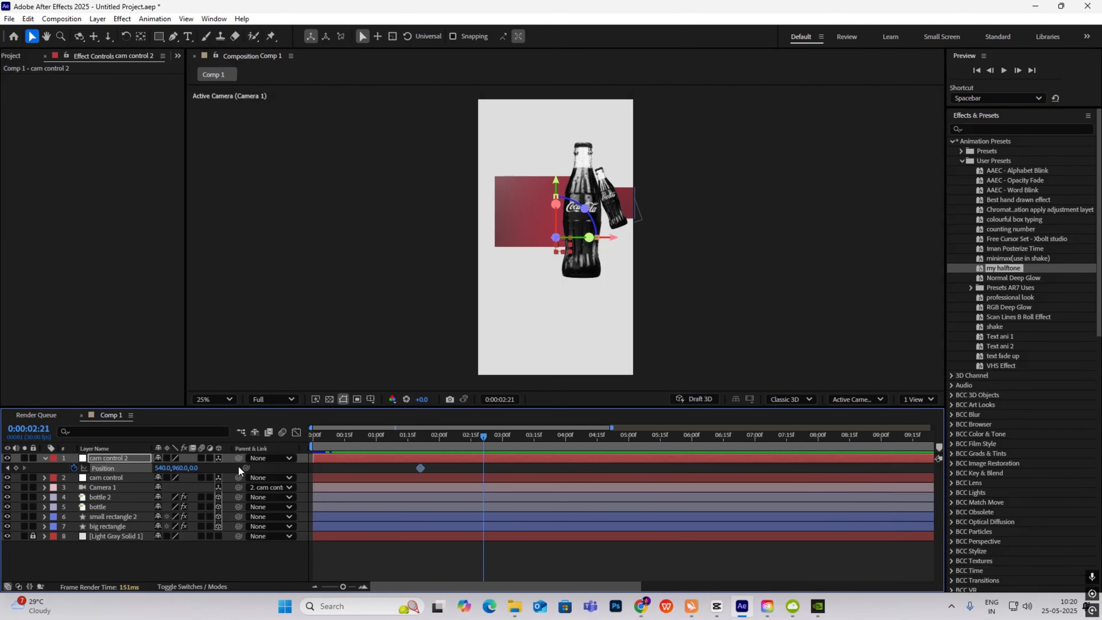
left_click_drag(182, 473, 3, 448)
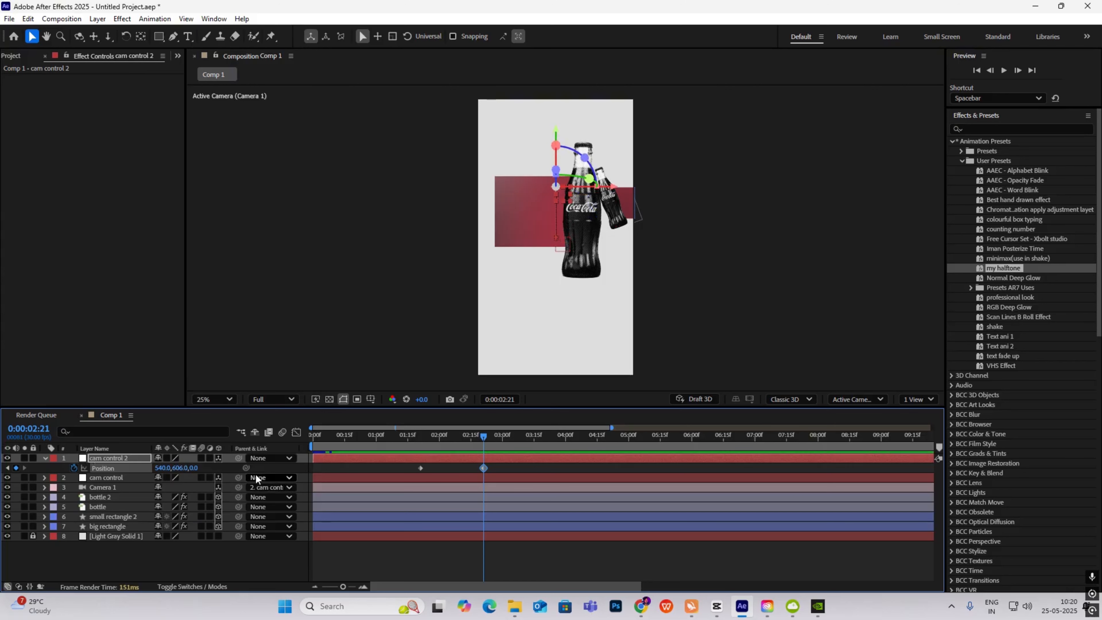
mouse_move(238, 477)
left_mouse_down()
mouse_move(139, 496)
mouse_move(126, 460)
mouse_move(172, 467)
mouse_move(112, 459)
mouse_move(809, 491)
left_mouse_up()
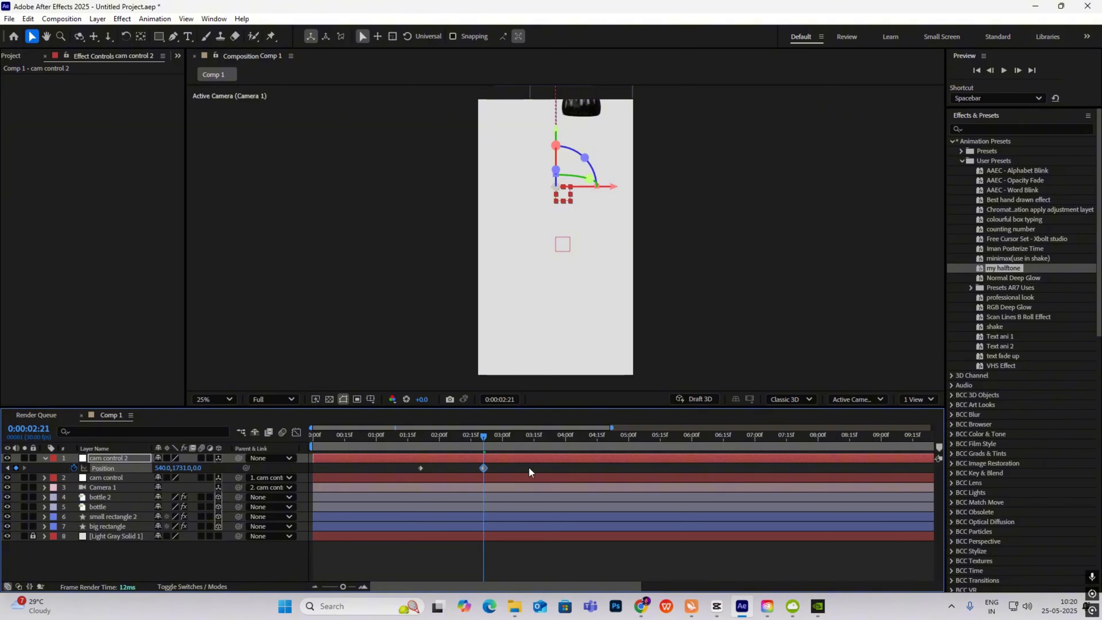
- Easy-ease both keyframes with about 63.52% influence and preview the camera move
left_click_drag(529, 467, 301, 490)
key("F9")
left_click(296, 432)
left_click_drag(462, 552, 457, 557)
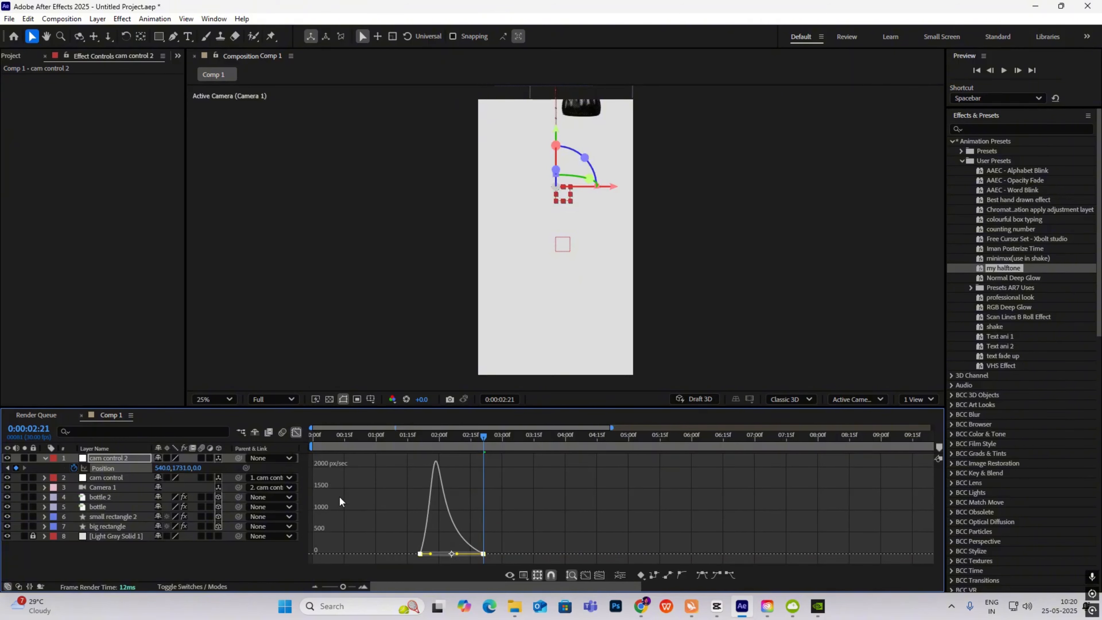
left_click(293, 434)
key("space")
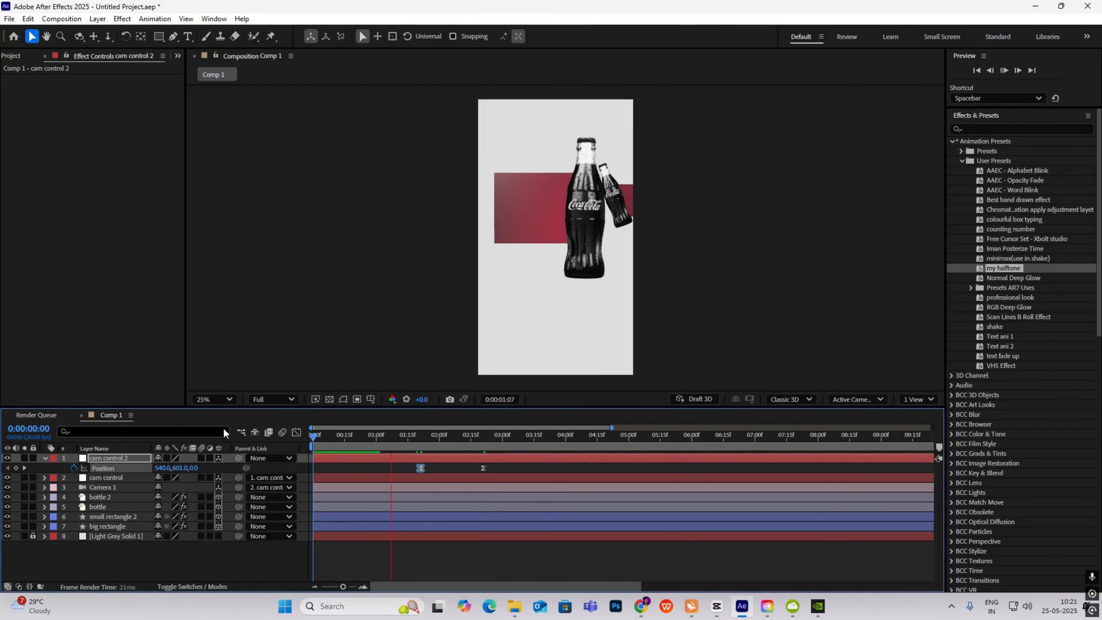
key("space")
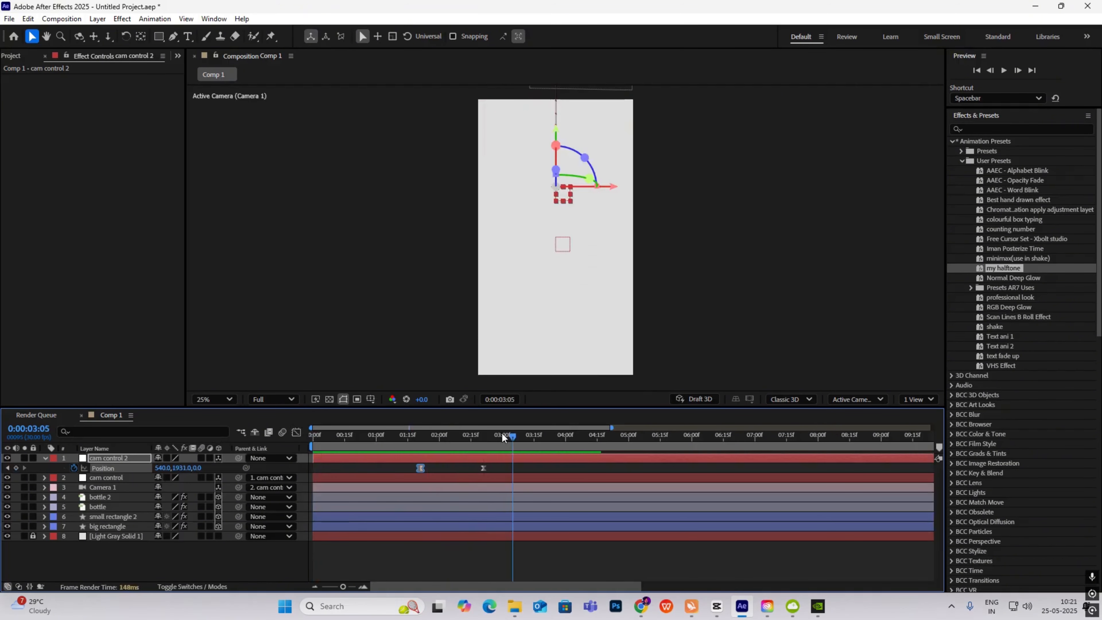
left_click_drag(380, 435, 458, 469)
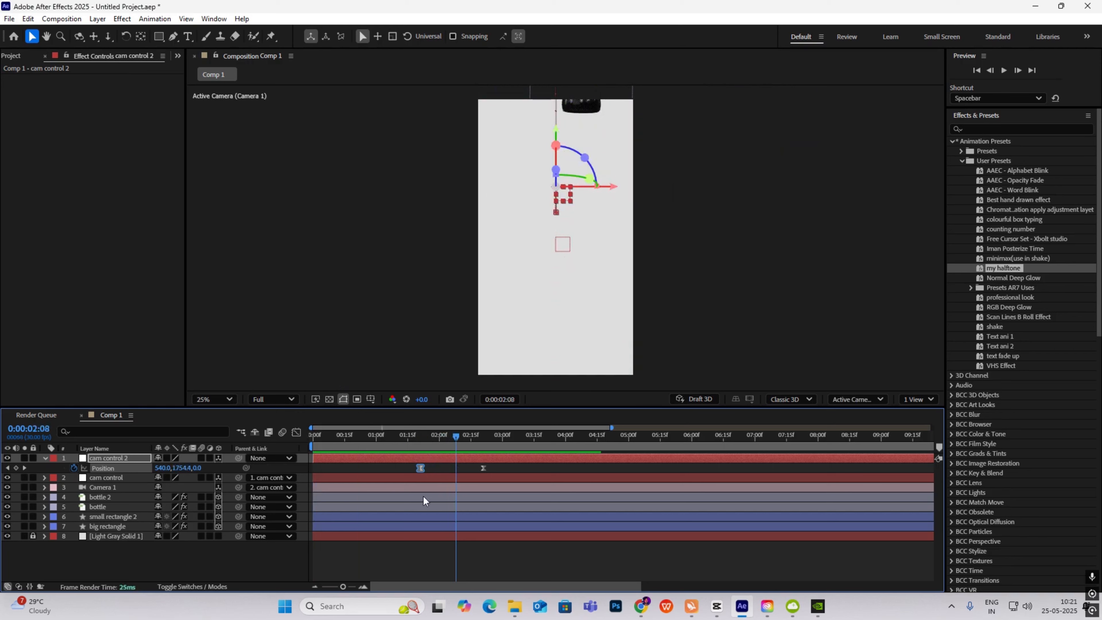
- Unlock Light Gray Solid 1 and apply the Fill effect to it
left_click(33, 536)
left_click(111, 536)
key("ctrl+grave")
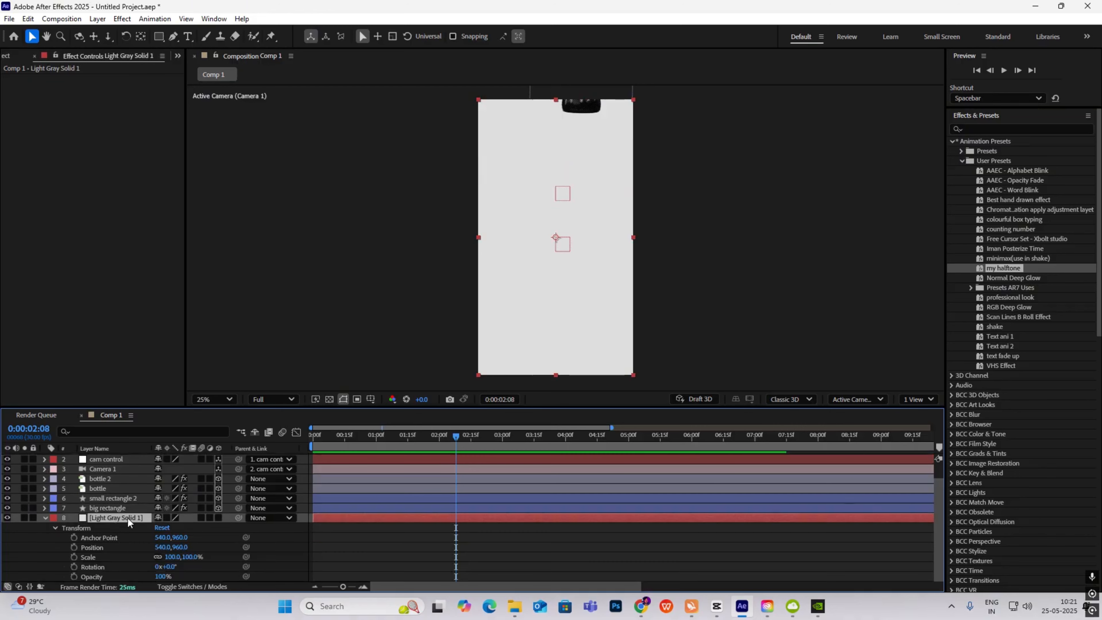
left_click(1023, 128)
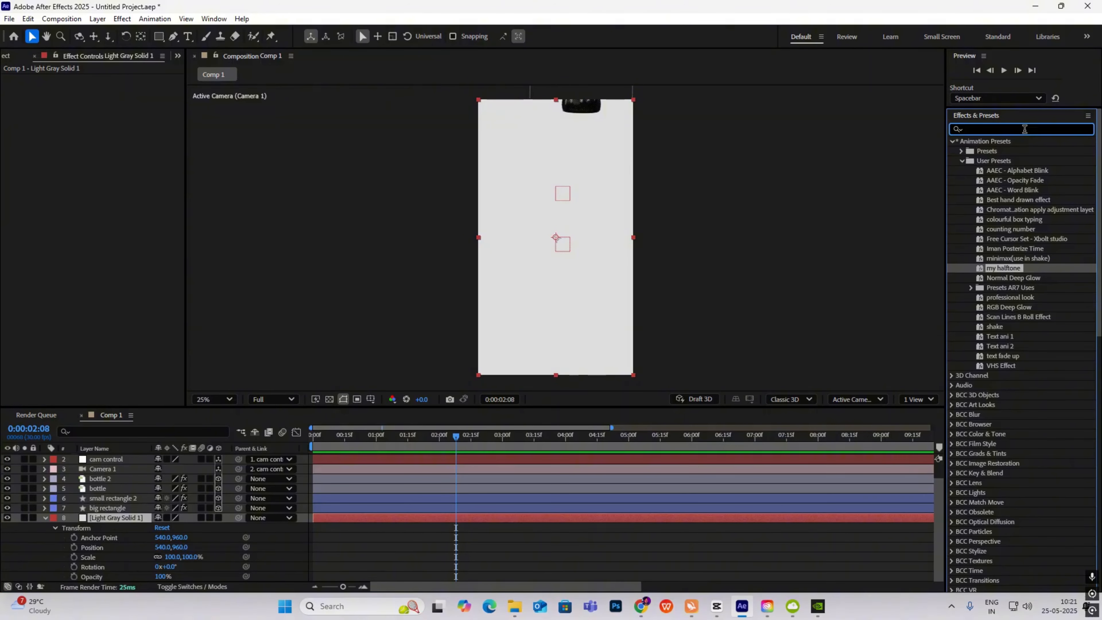
type("fill")
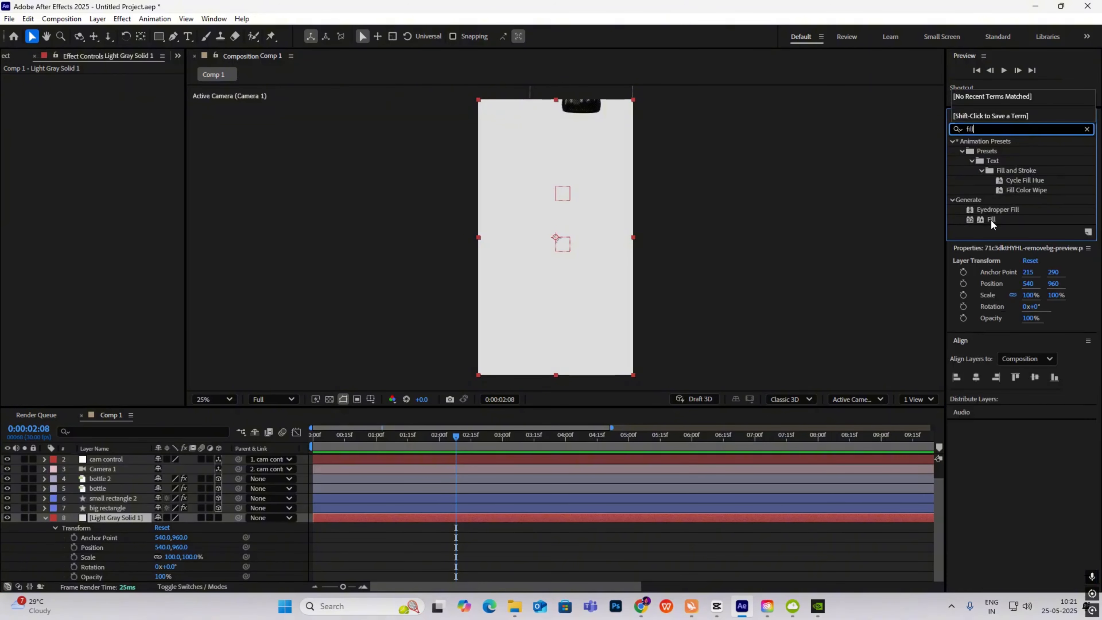
left_click_drag(989, 219, 120, 520)
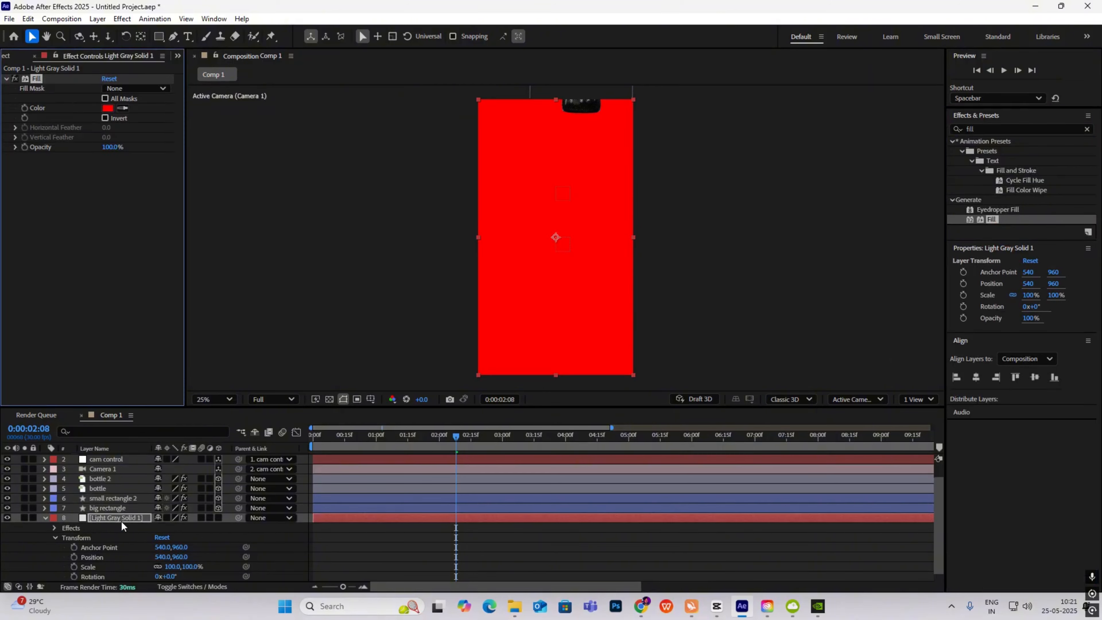
- Set the Fill colour to light gray E5E5E5
scroll(449, 460, "up", 2)
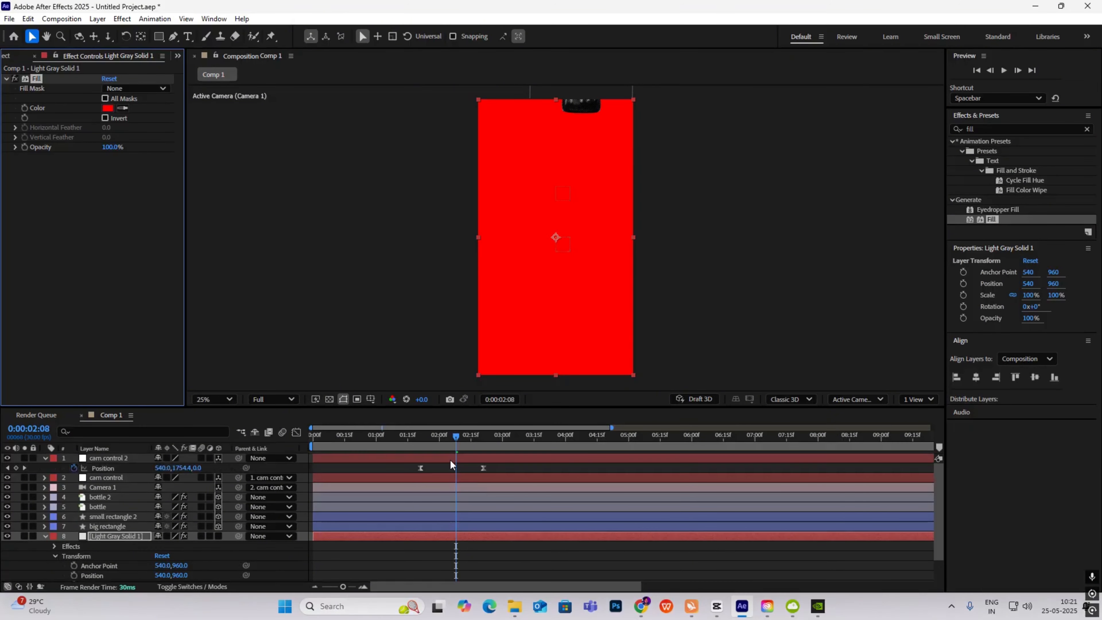
left_click_drag(455, 437, 399, 458)
key("space")
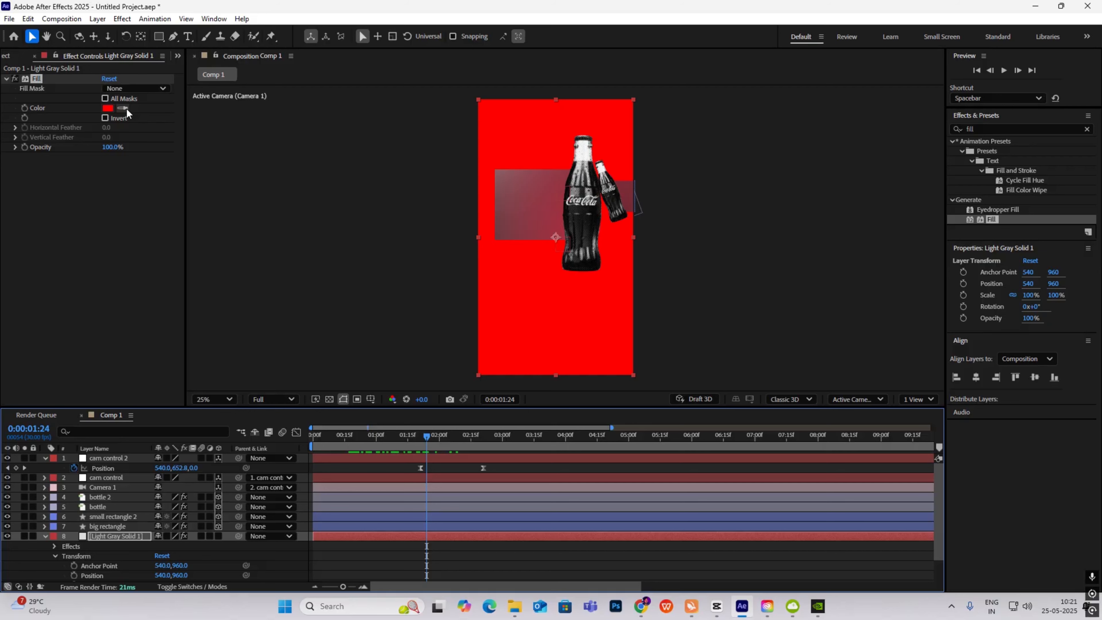
left_click(107, 107)
left_click(420, 245)
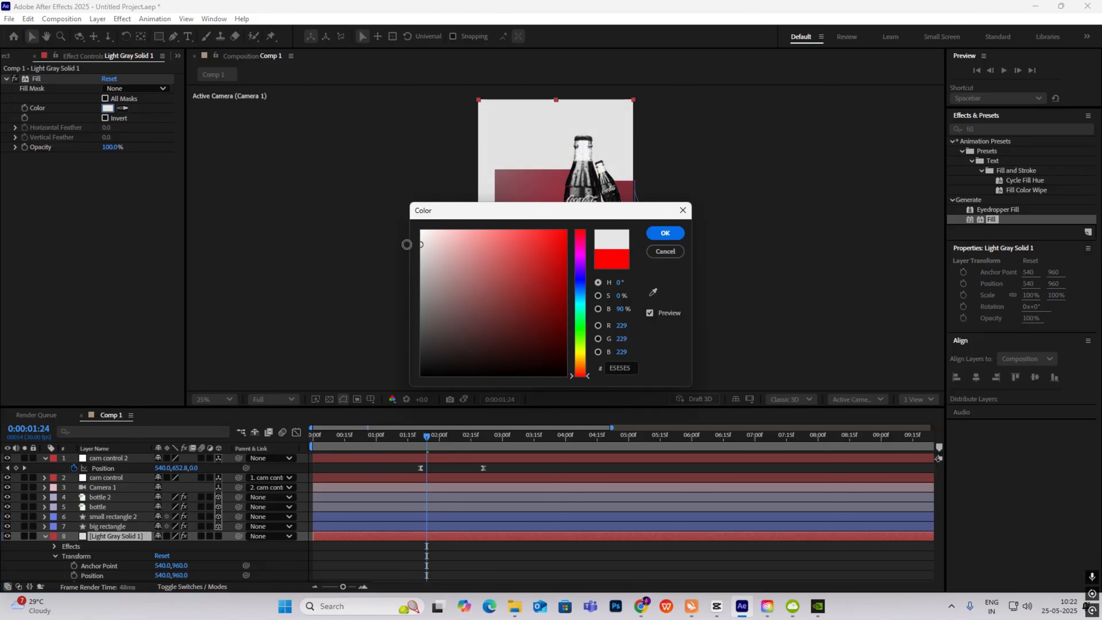
left_click(665, 232)
- Keyframe the Fill colour at 0:00:02:11, then change it to pink at 0:00:03:11
left_click_drag(378, 437, 466, 481)
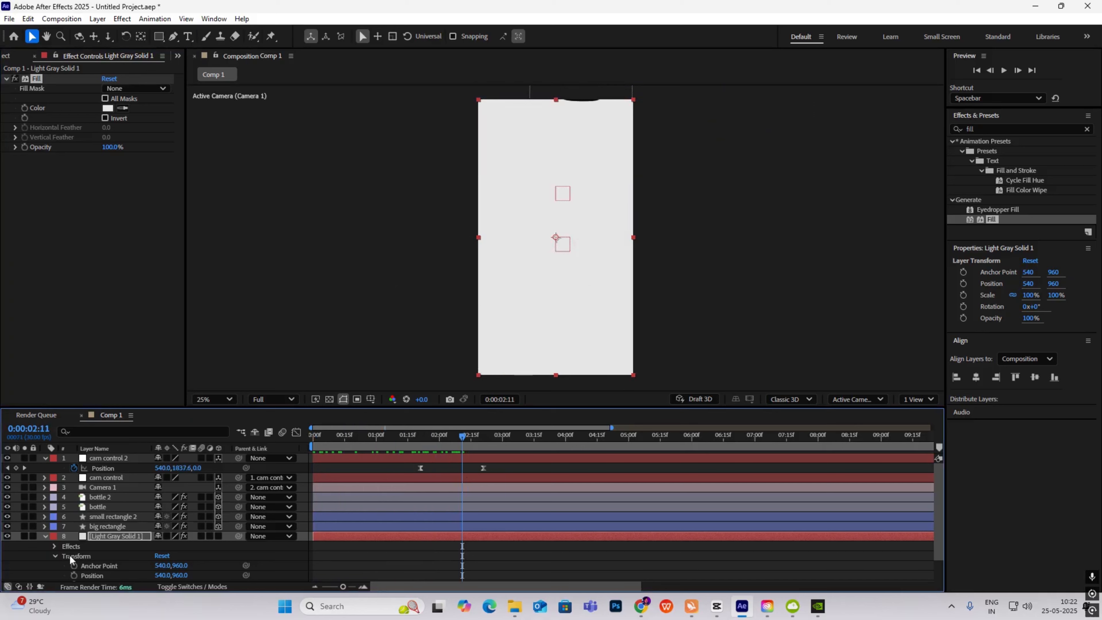
scroll(99, 572, "down", 2)
left_click(55, 527)
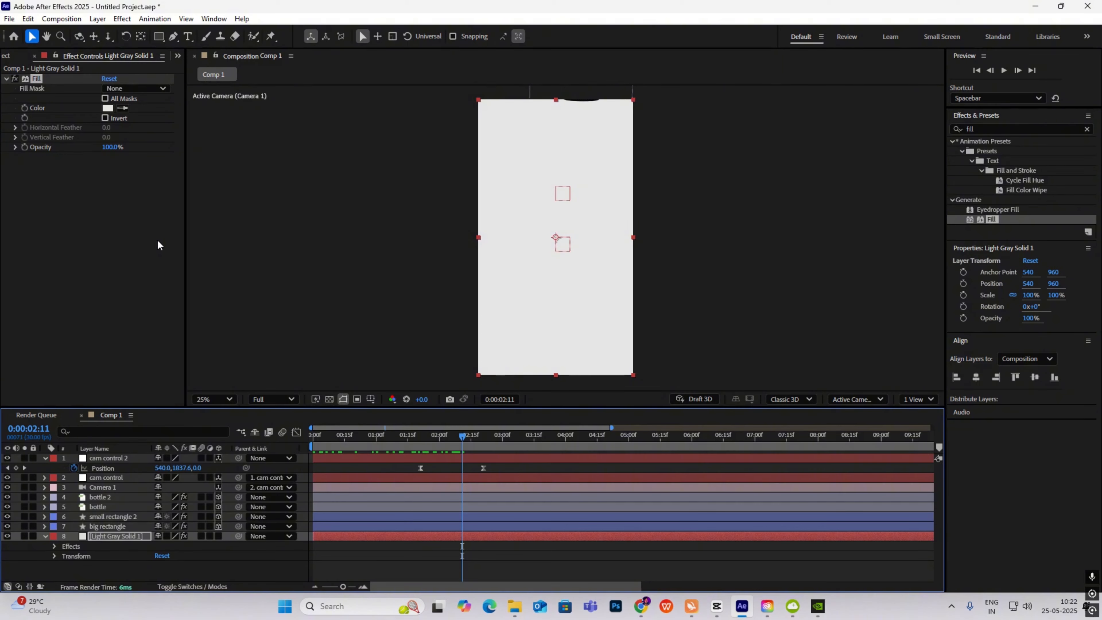
left_click(24, 107)
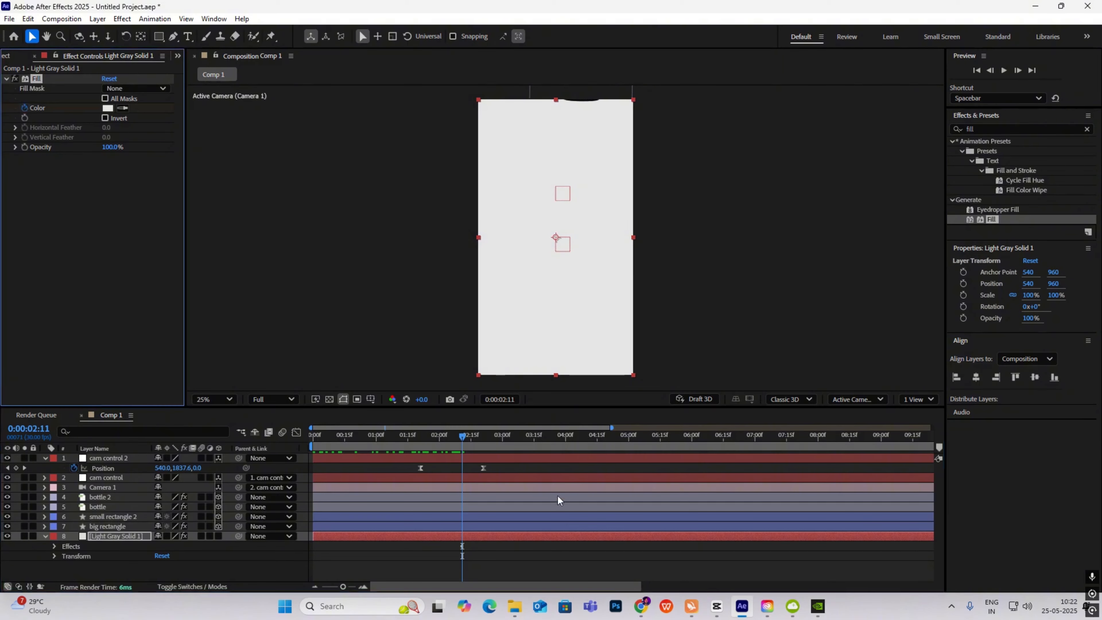
left_click(468, 441)
key("space")
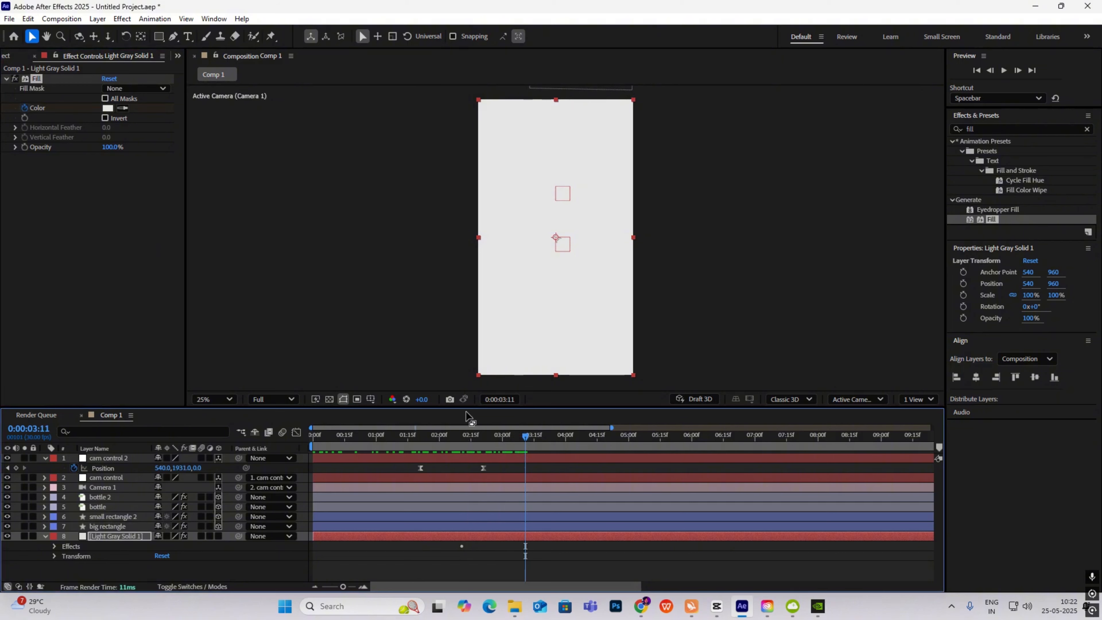
left_click(107, 108)
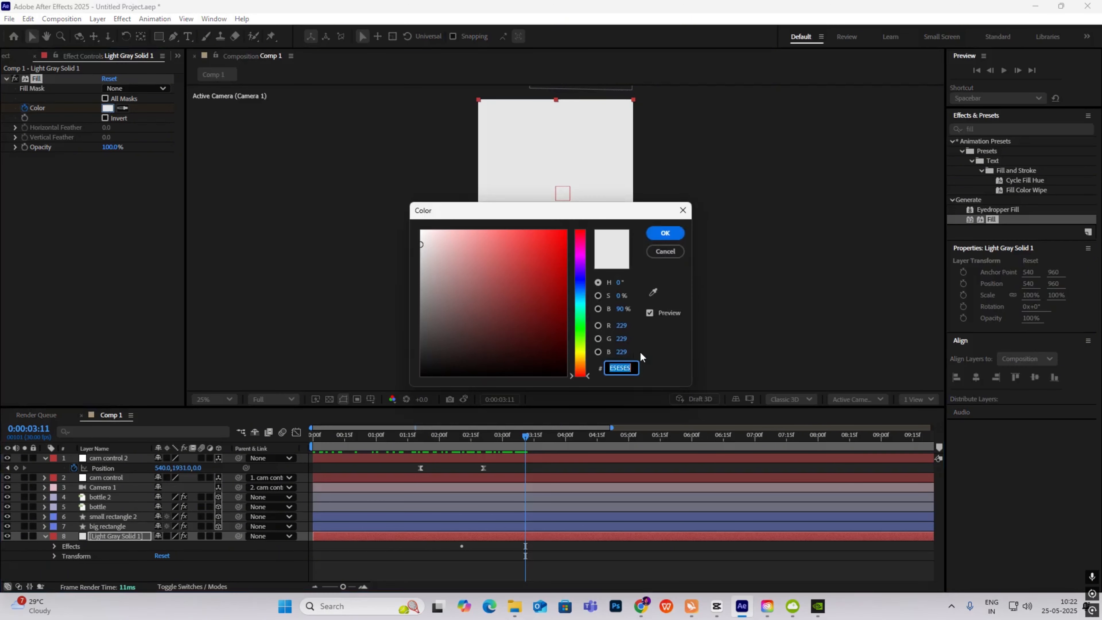
key("ctrl+v")
left_click(665, 232)
- Ease both colour keyframes, reshape their speed curve, preview, then check the CapCut reference near 00:00:04:14
left_click_drag(528, 439, 538, 467)
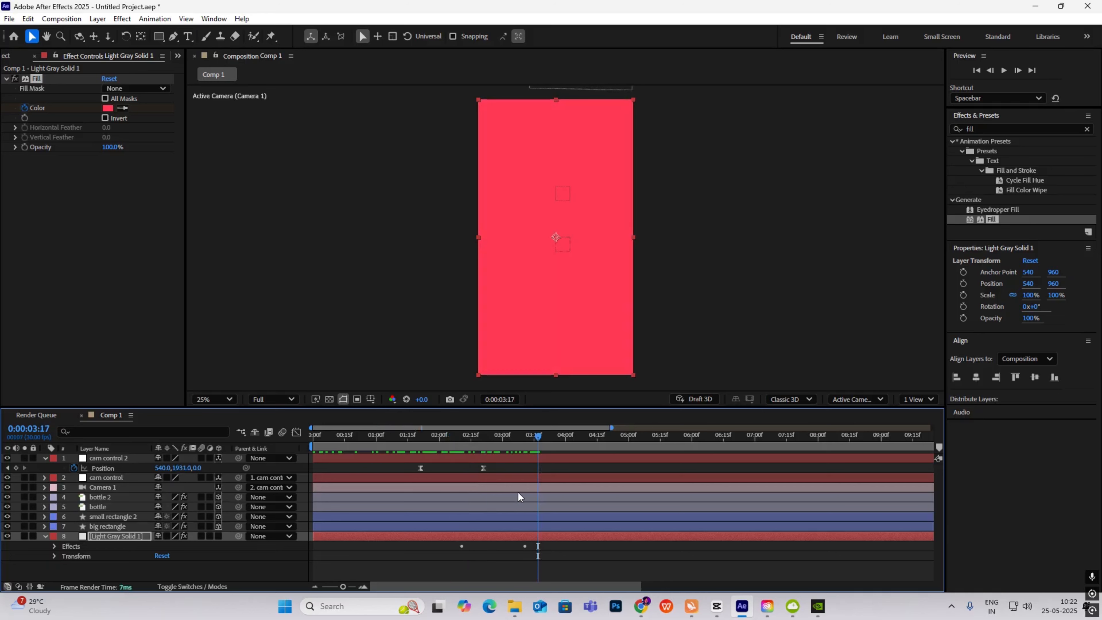
left_click(494, 537)
key("u")
left_click_drag(559, 551, 425, 562)
key("F9")
key("shift+F3")
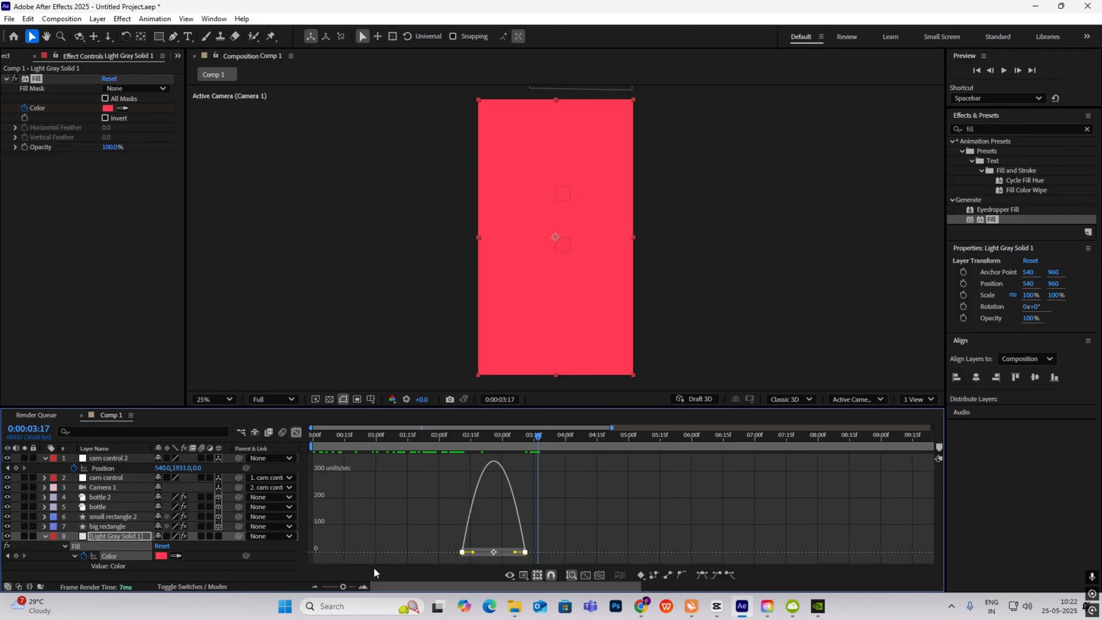
left_click_drag(515, 553, 471, 553)
key("shift+F3")
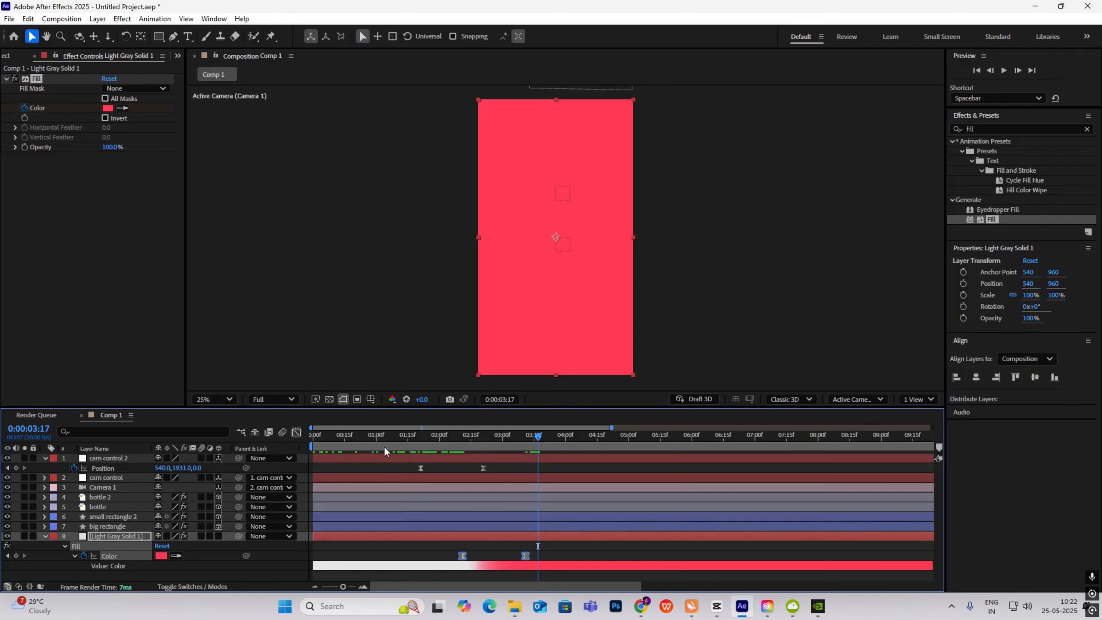
key("Home")
key("space")
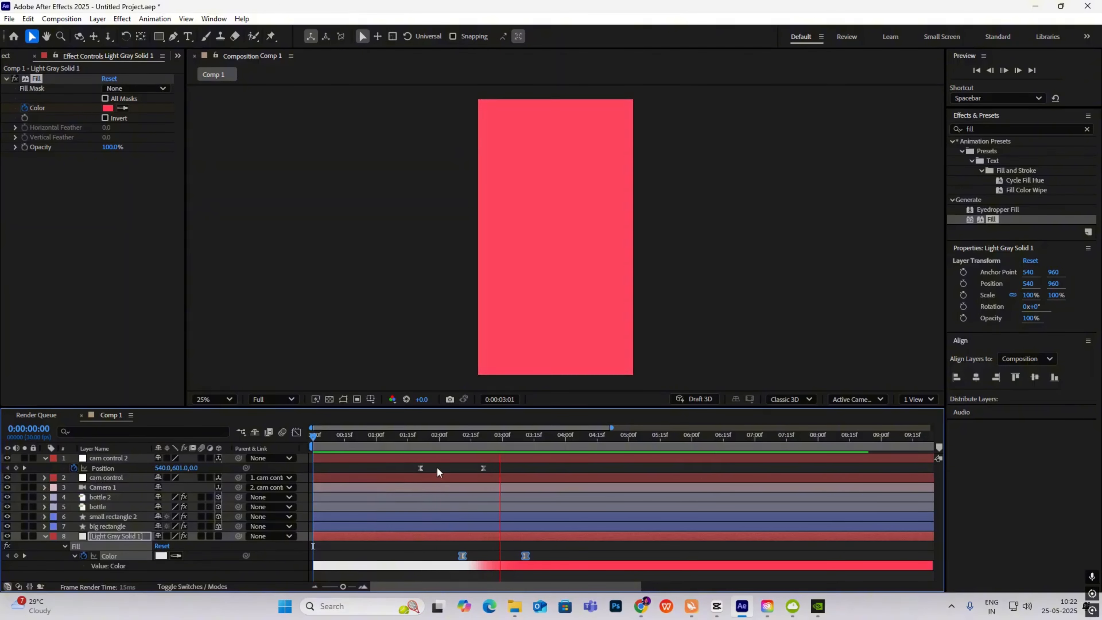
key("alt+Tab")
mouse_move(375, 459)
left_mouse_down()
mouse_move(347, 460)
mouse_move(428, 460)
mouse_move(334, 460)
mouse_move(389, 473)
left_mouse_up()
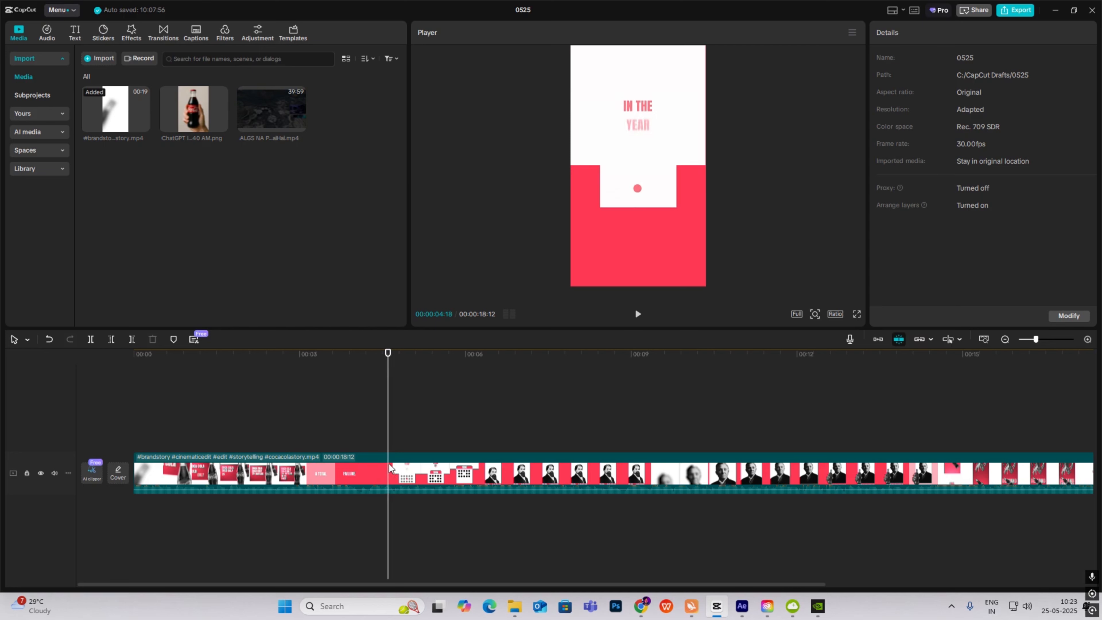
- Scrub the CapCut reference around the 'IN THE YEAR' card at 00:00:04, then return to After Effects
mouse_move(388, 416)
left_mouse_down()
mouse_move(322, 417)
mouse_move(374, 417)
left_mouse_up()
left_click(738, 604)
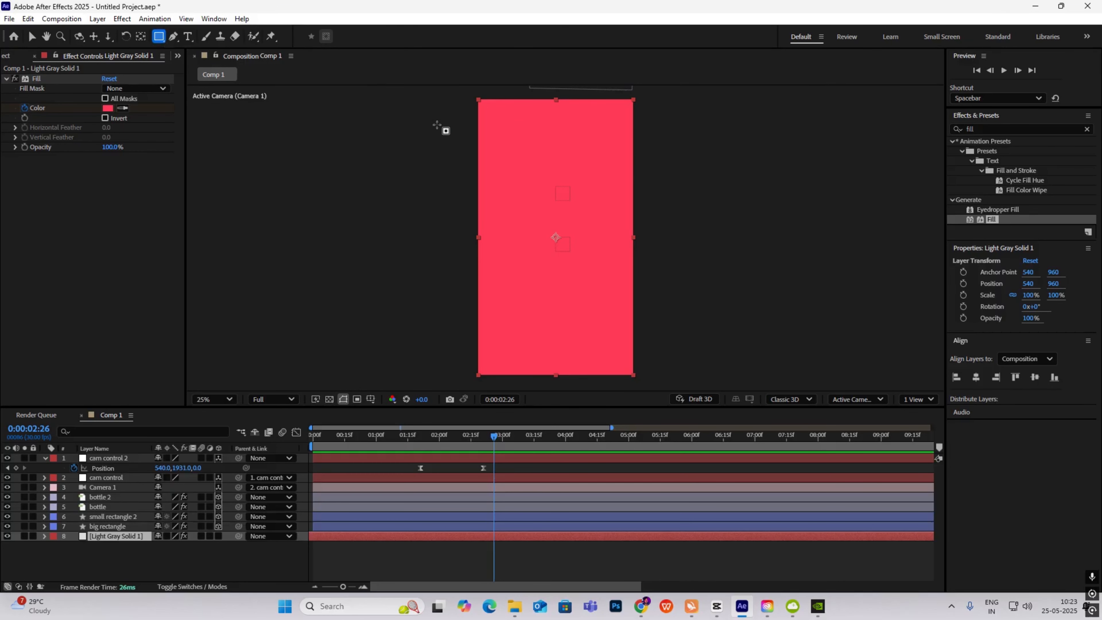
- Show the Proportional Grid and draw a 284 × 1972 rectangle down the leftmost column
left_click(370, 399)
left_click(402, 427)
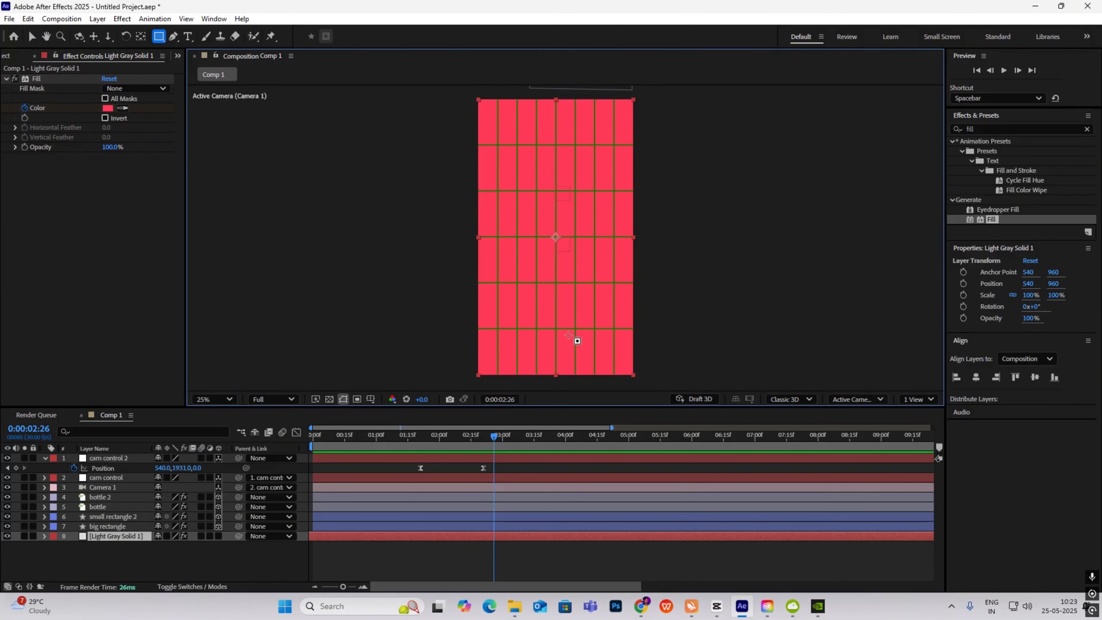
left_click(276, 319)
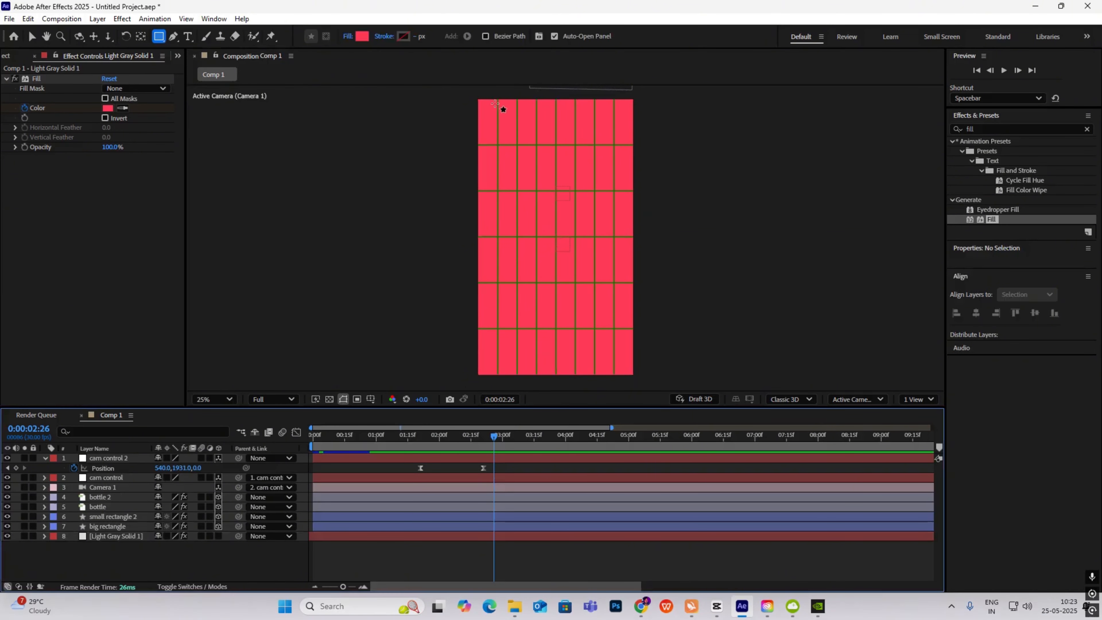
left_click_drag(475, 94, 517, 377)
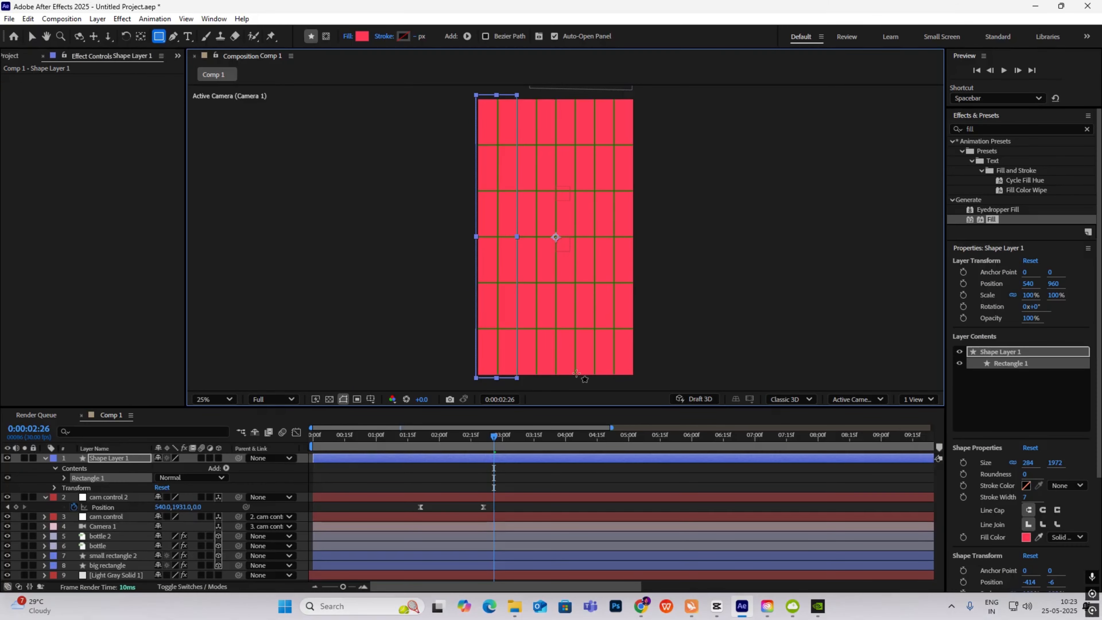
left_click(126, 461)
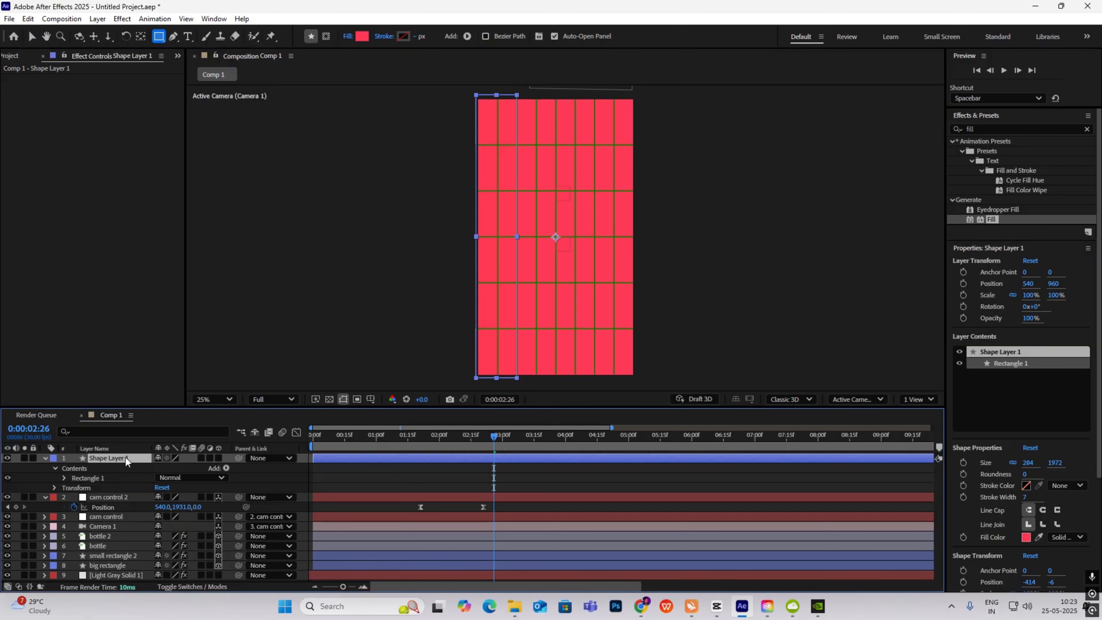
- Rename the shape layer 'left rectangle' and place a duplicate at the composition's right edge
key("Return")
key("BackSpace")
type("left rectangle")
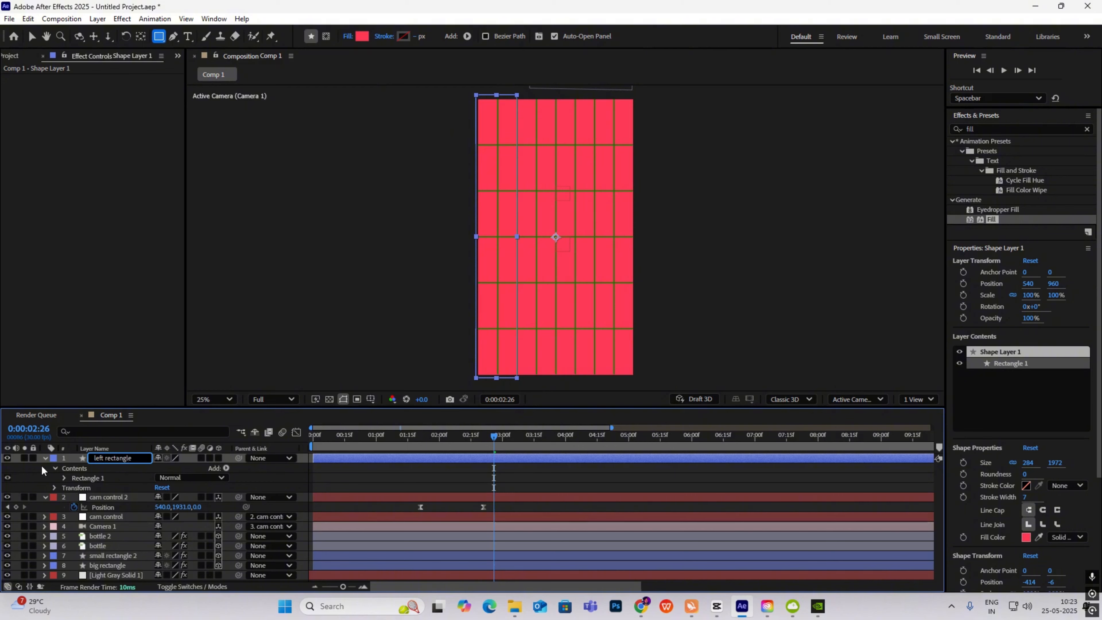
left_click(45, 458)
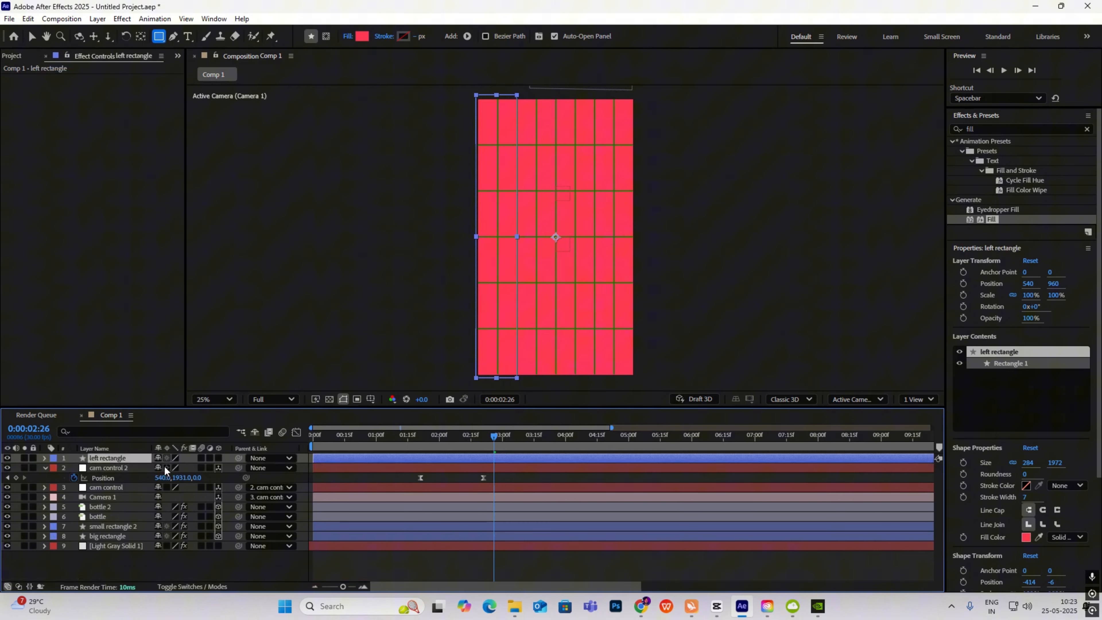
left_click(32, 37)
left_click(107, 461)
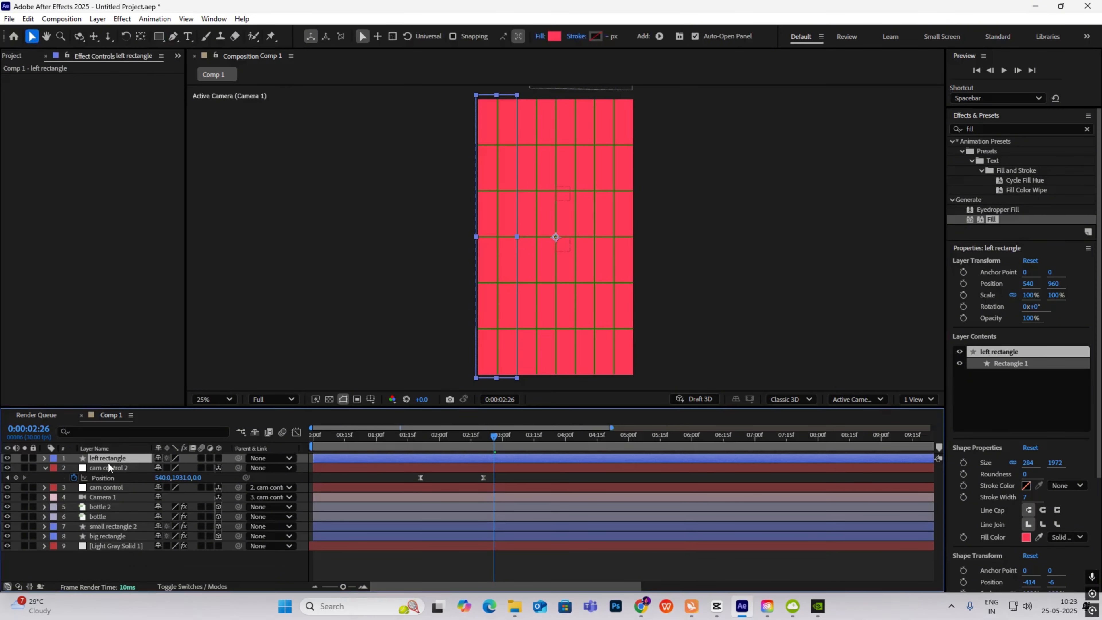
key("ctrl+d")
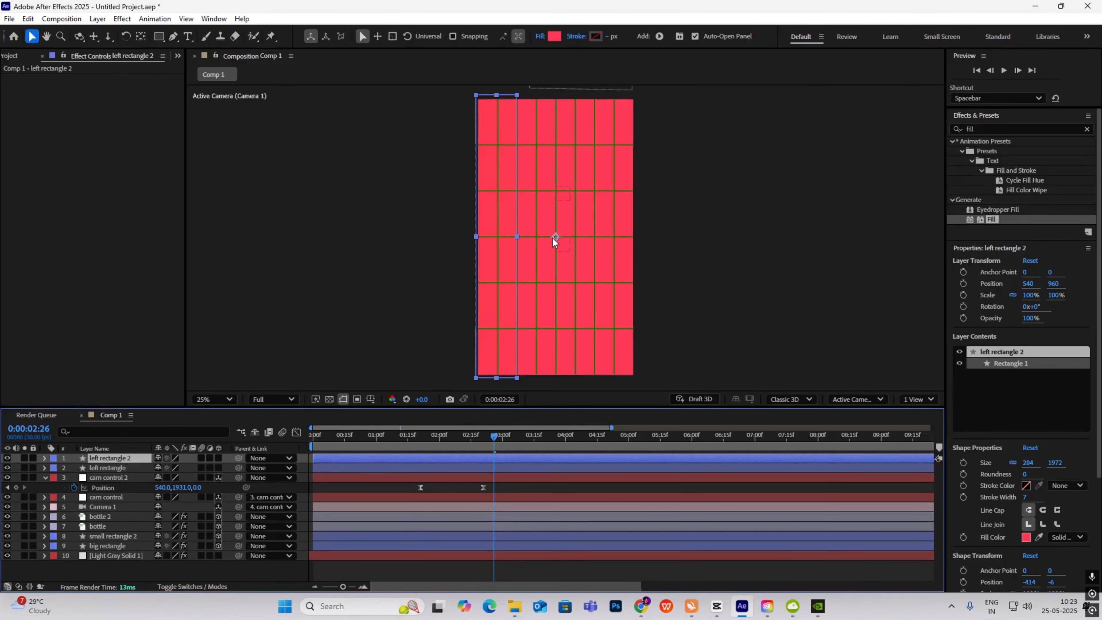
left_click_drag(557, 236, 676, 257)
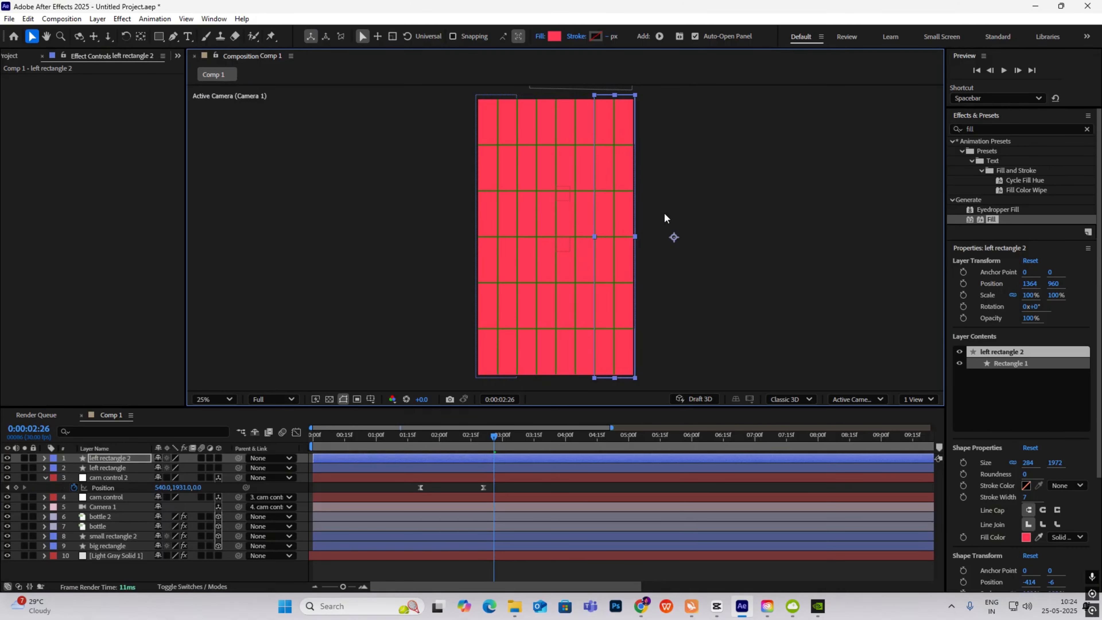
- Rename the copy 'right rectangle 2', enable 3D, duplicate it, and hide Light Gray Solid 1
left_click(130, 460)
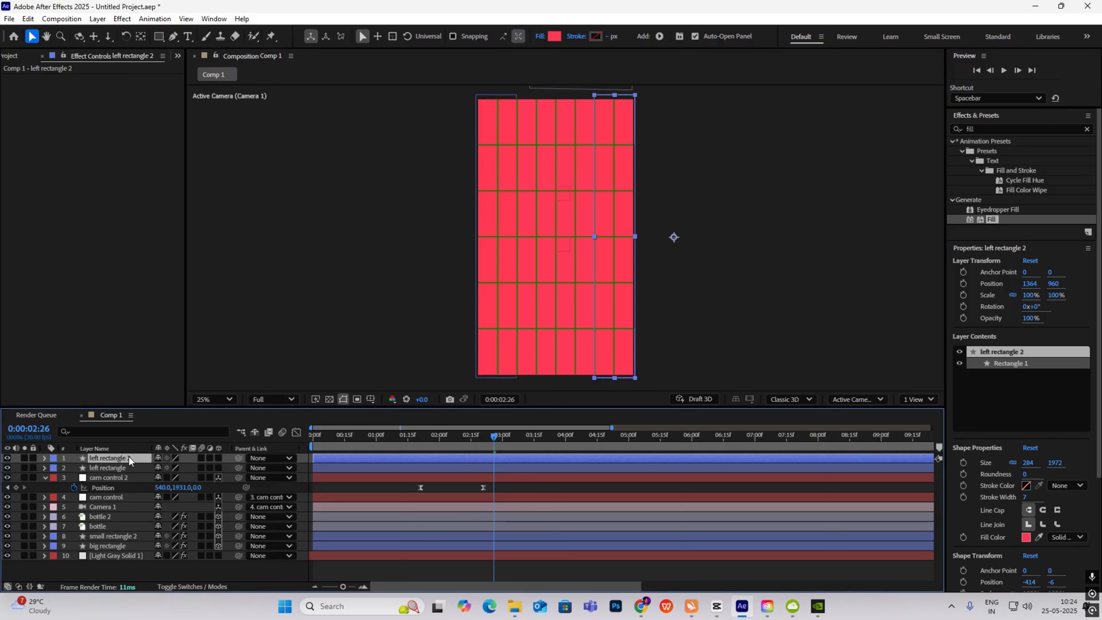
key("Return")
left_click_drag(105, 458, 28, 458)
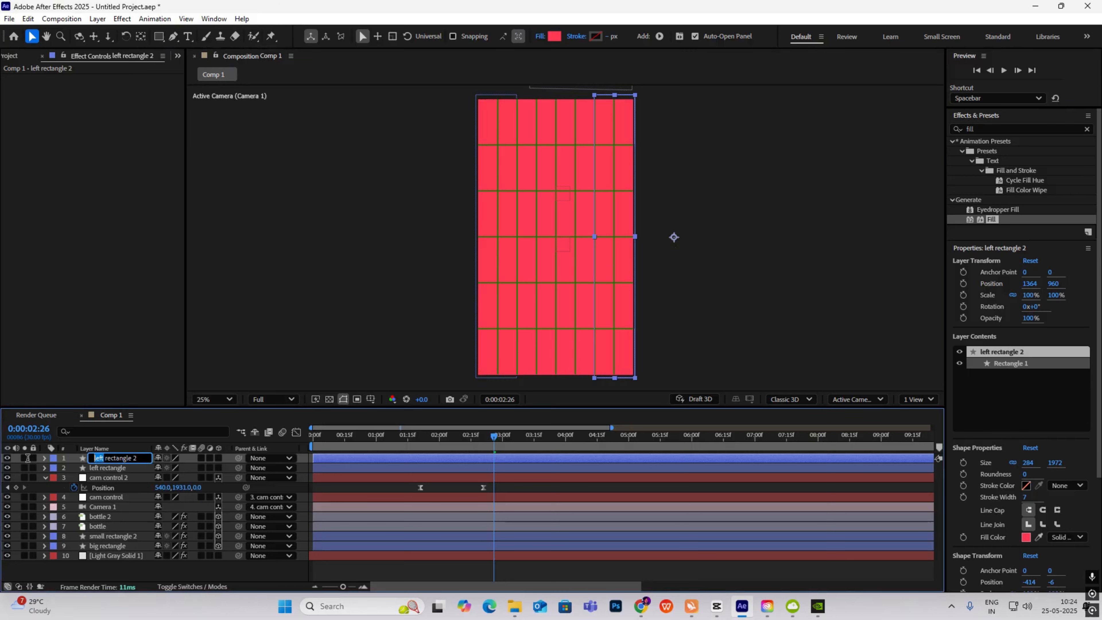
type("right")
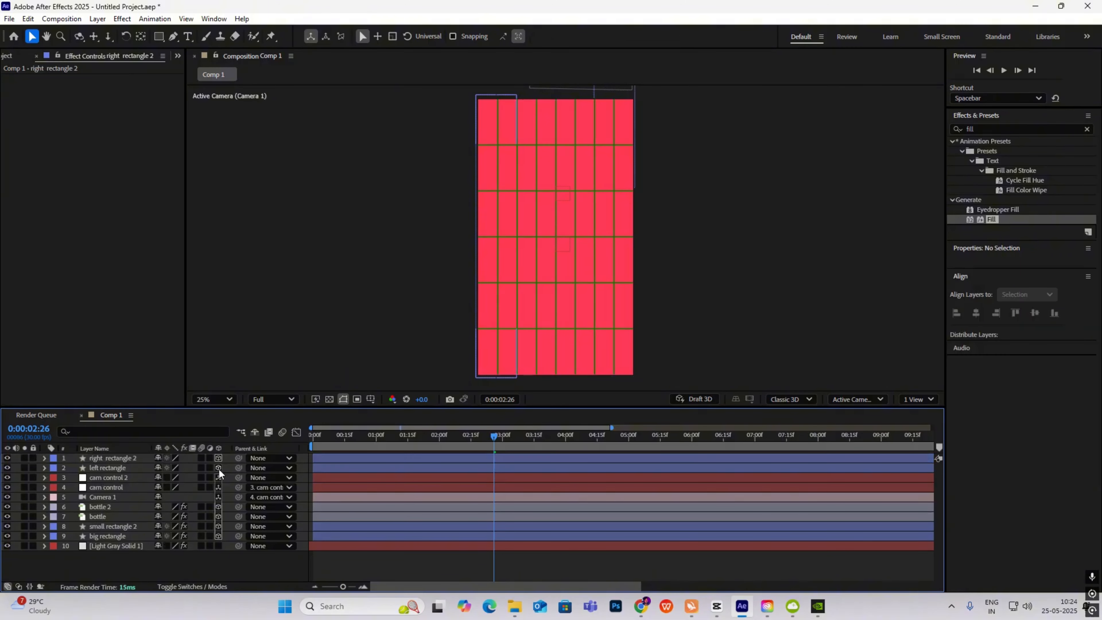
left_click(219, 468)
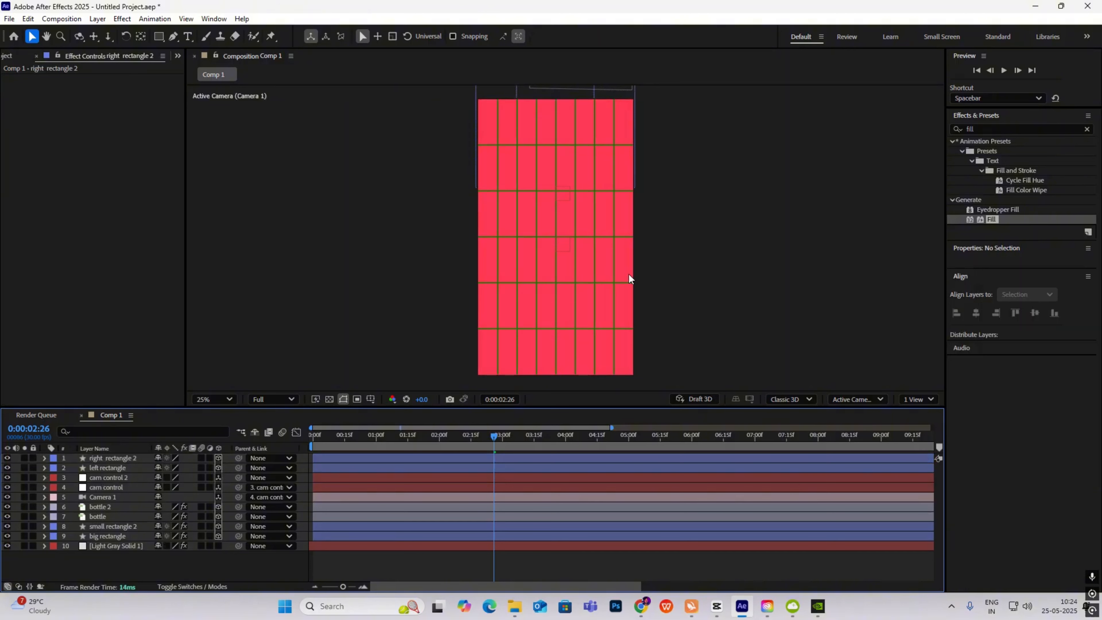
left_click(116, 458)
key("ctrl+d")
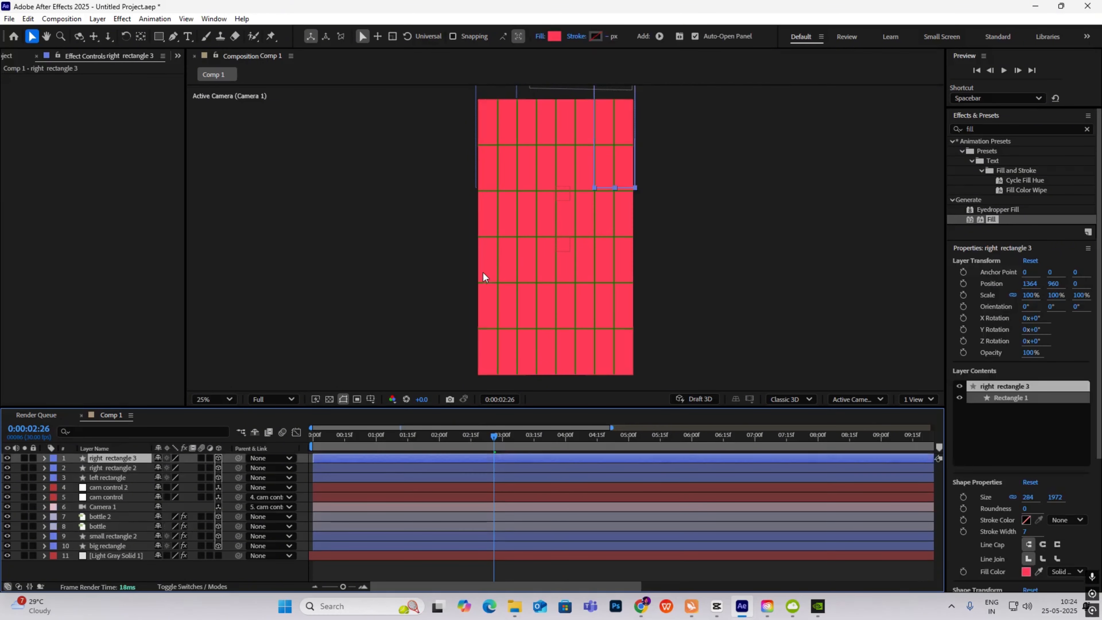
left_click(7, 556)
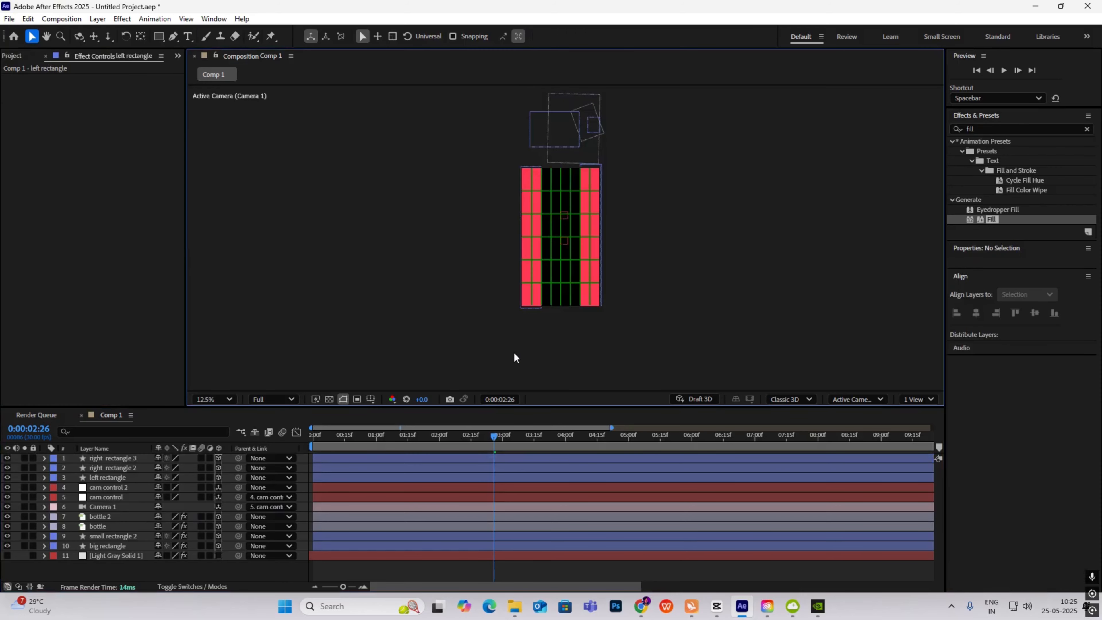
- Turn off the Proportional Grid overlay and zoom the view to 25%
left_click(370, 398)
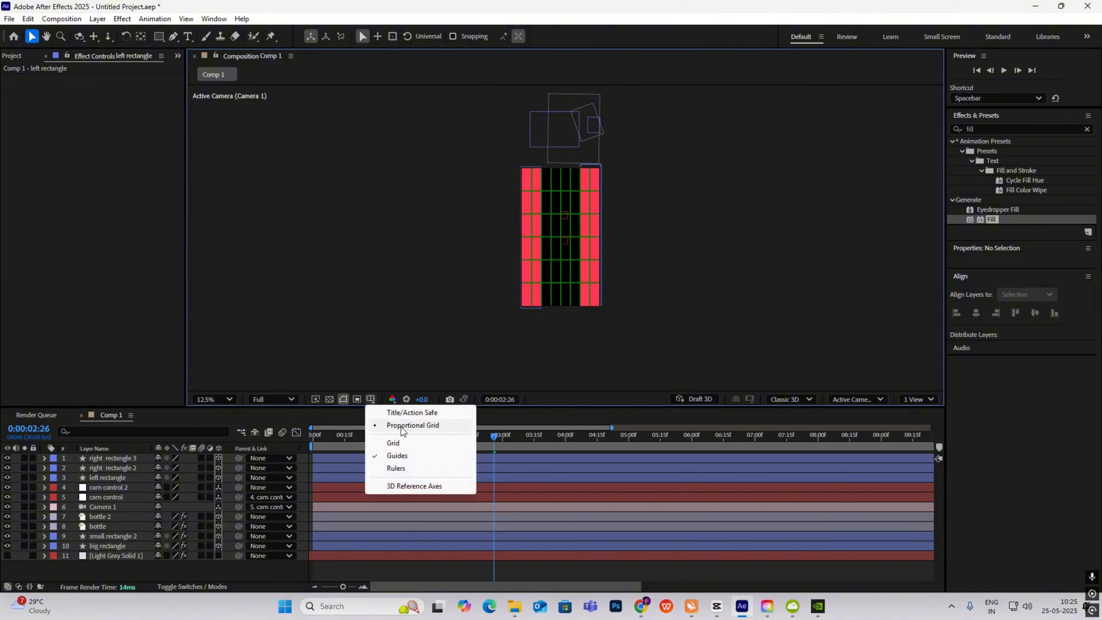
left_click(412, 426)
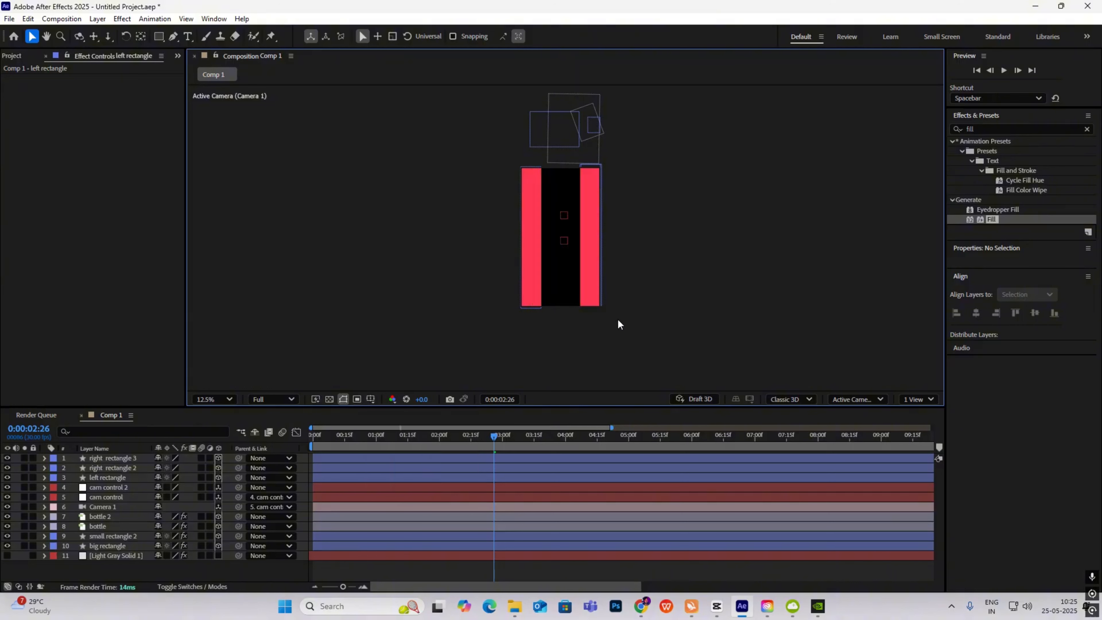
key("period")
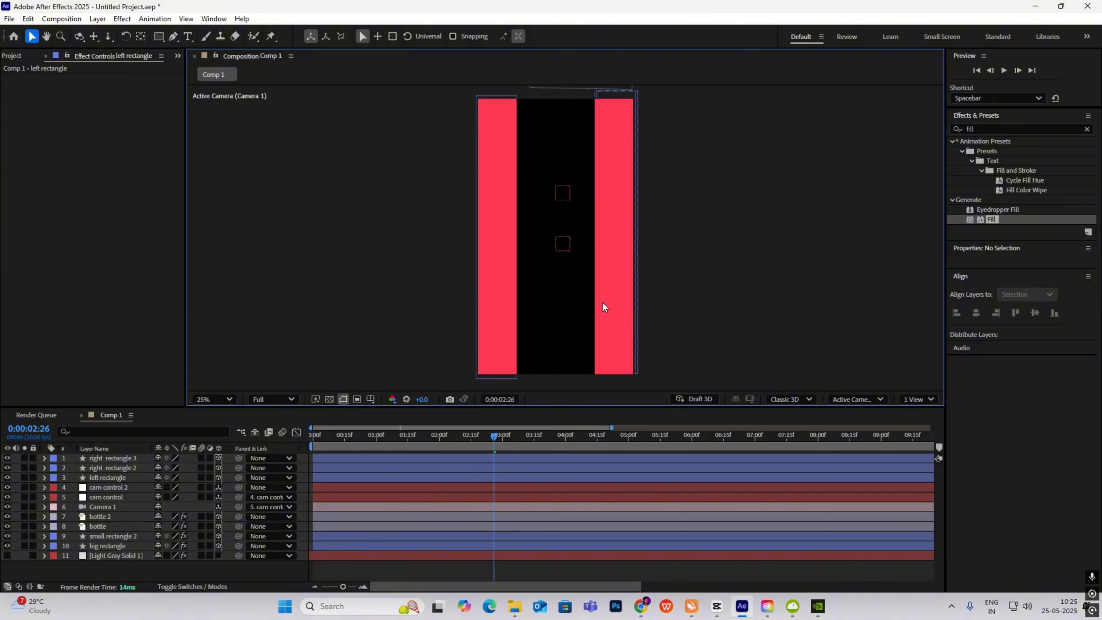
- Duplicate right rectangle 3 into the central gap as 'middle rectangle 4' with a centred anchor
left_click(121, 459)
key("ctrl+d")
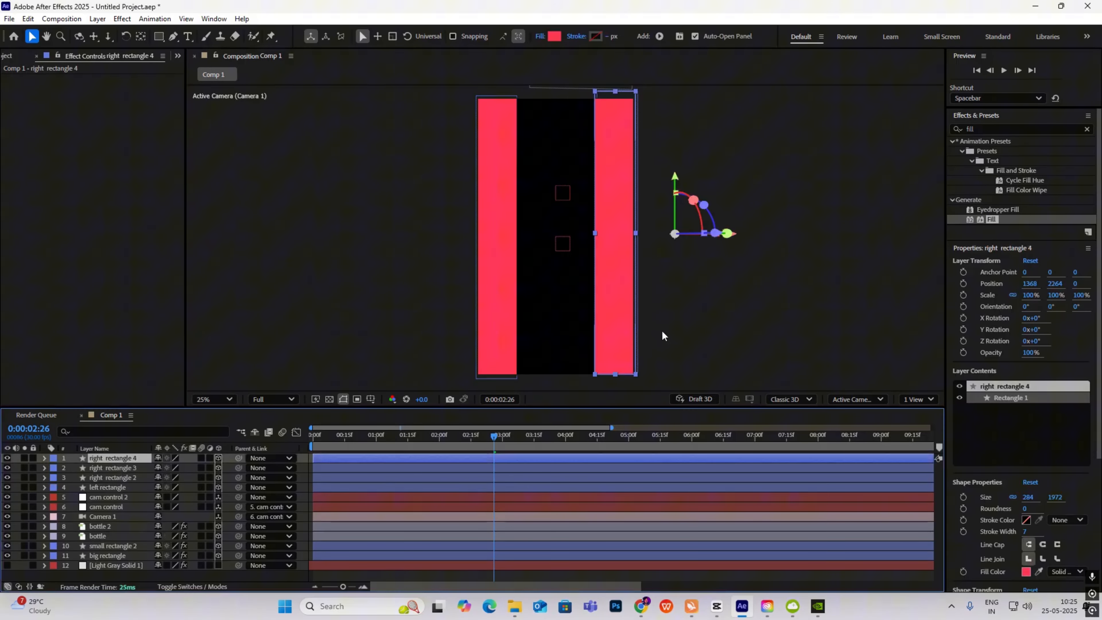
left_click_drag(674, 233, 615, 236)
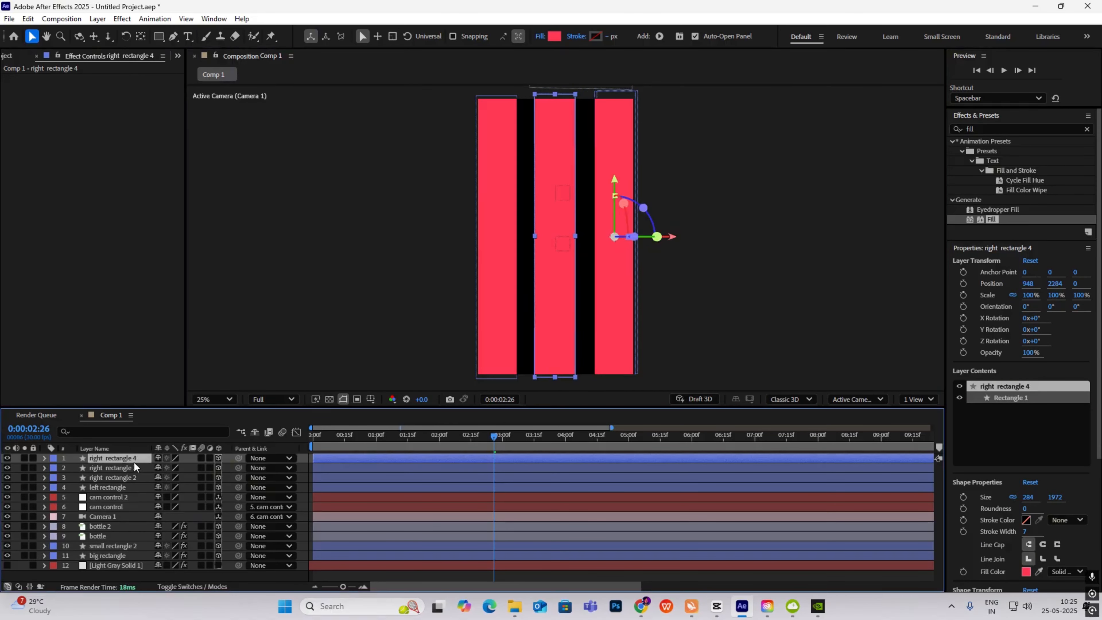
key("Return")
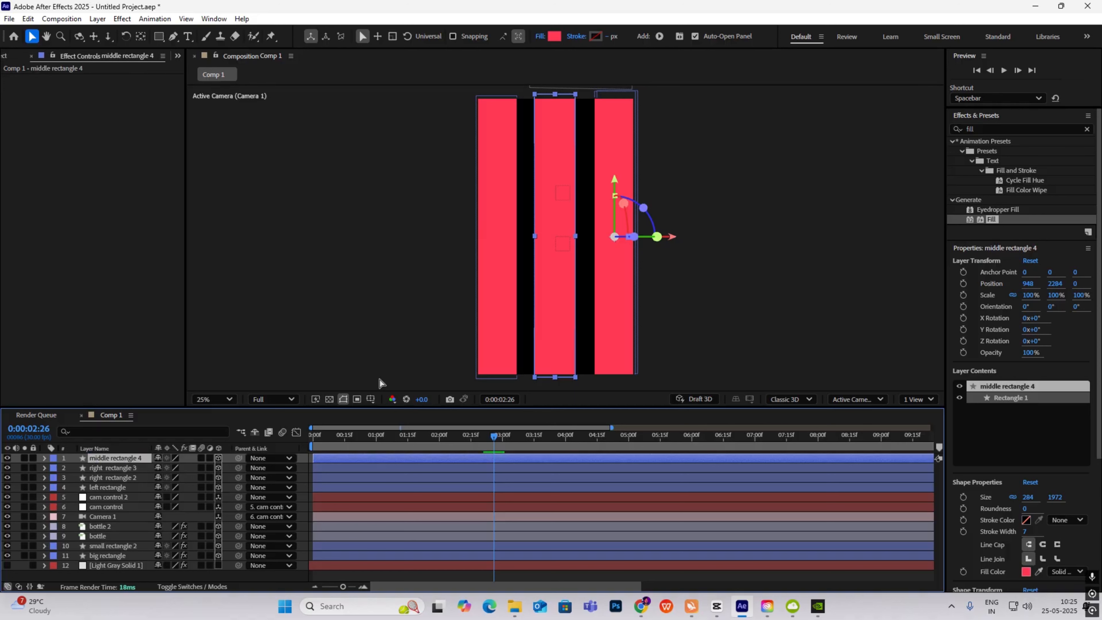
key("ctrl+alt+Home")
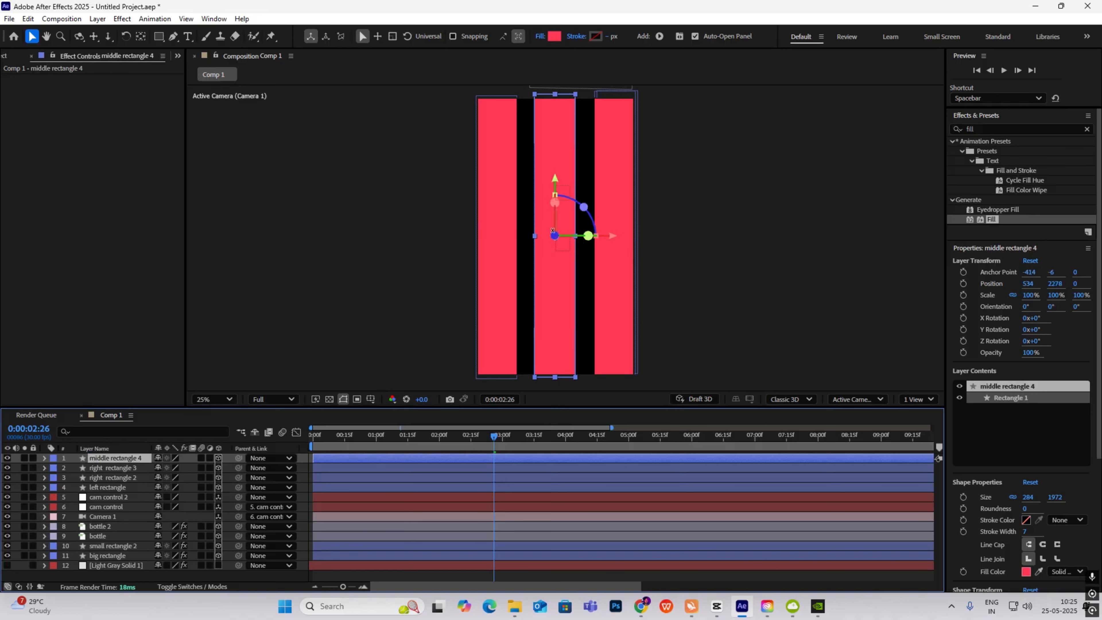
- Convert middle rectangle 4's Rectangle Path 1 into a Bezier path
left_click(45, 461)
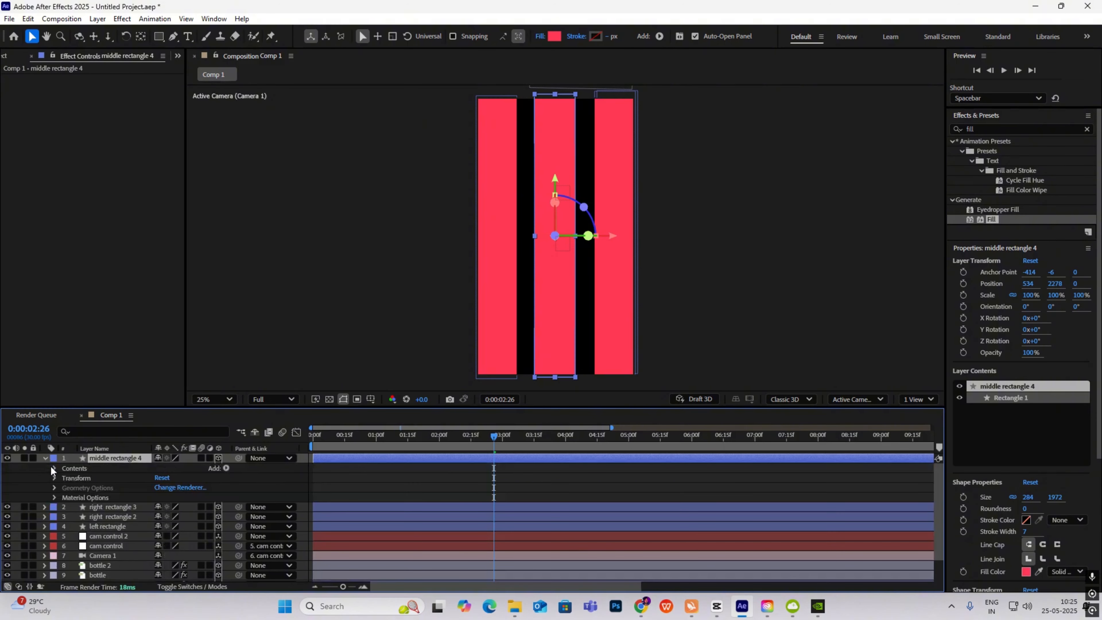
left_click(53, 467)
left_click(63, 477)
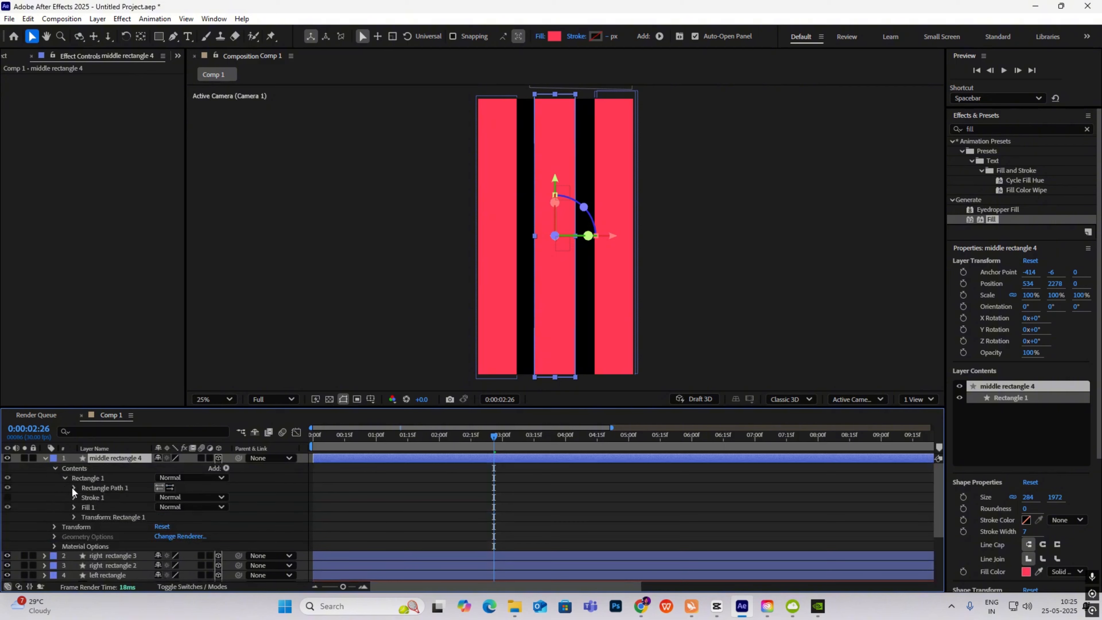
left_click(73, 487)
right_click(114, 487)
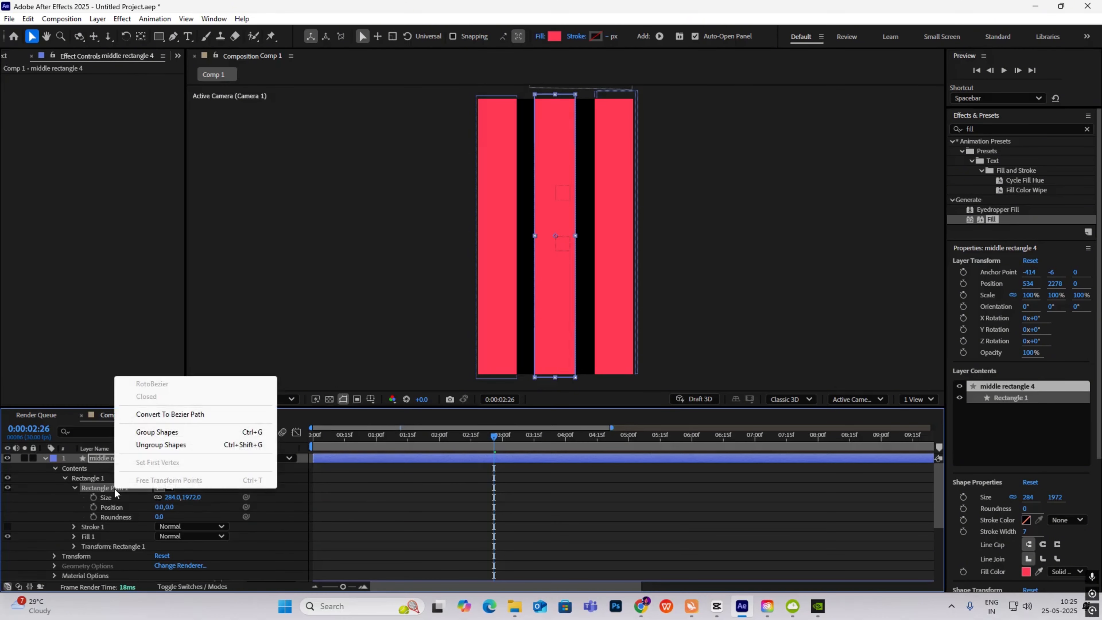
left_click(173, 418)
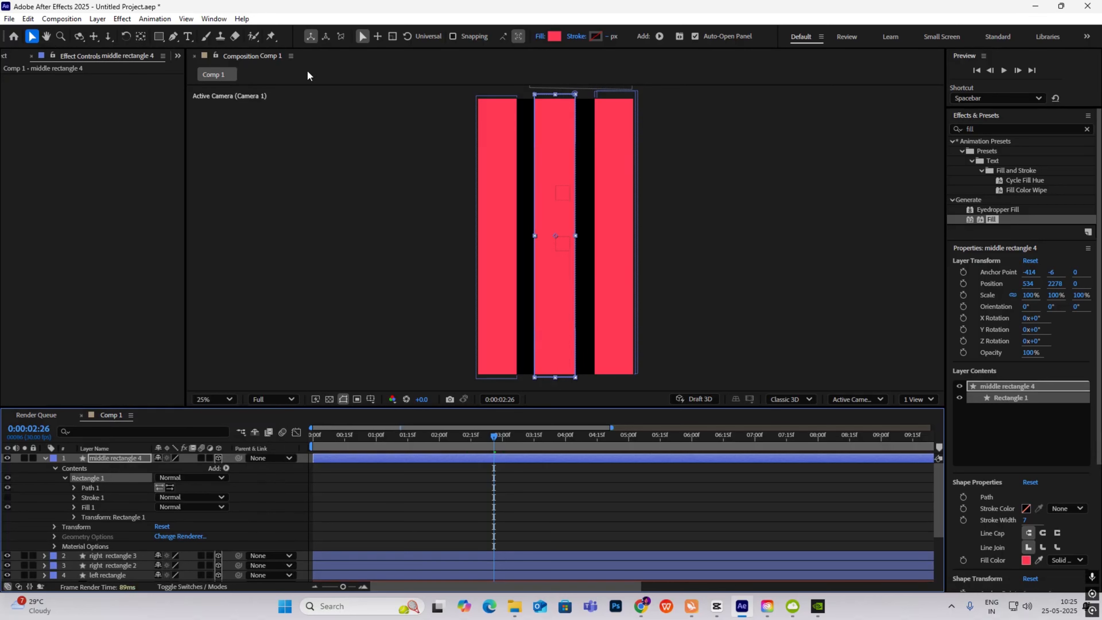
- Zoom the view to 12.5% and marquee-select all points of the middle strip's Path 1
key("comma")
left_click(545, 155)
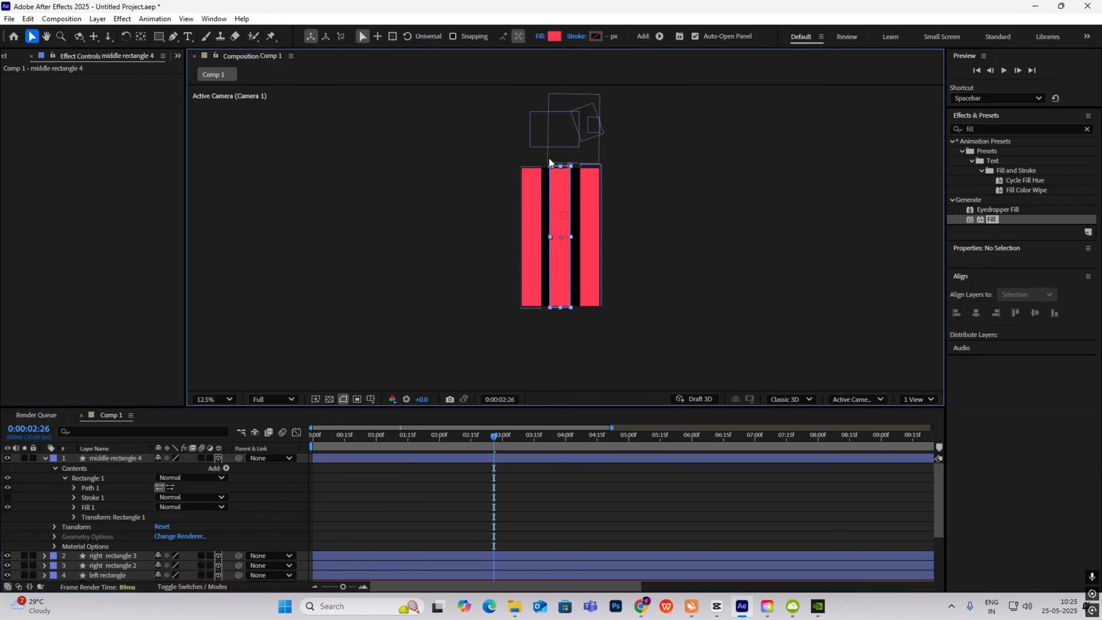
left_click(549, 143)
left_click(558, 191)
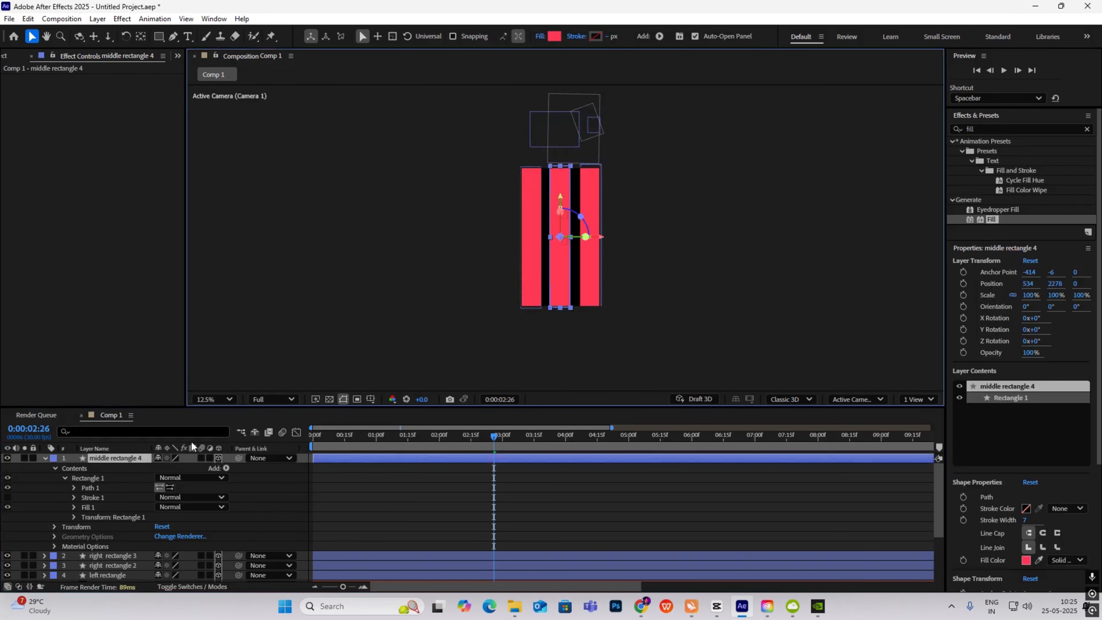
left_click(94, 488)
left_click_drag(544, 152, 563, 286)
- Drag the middle strip's left and right edges outward over both black gaps, then preview
scroll(565, 236, "up", 2)
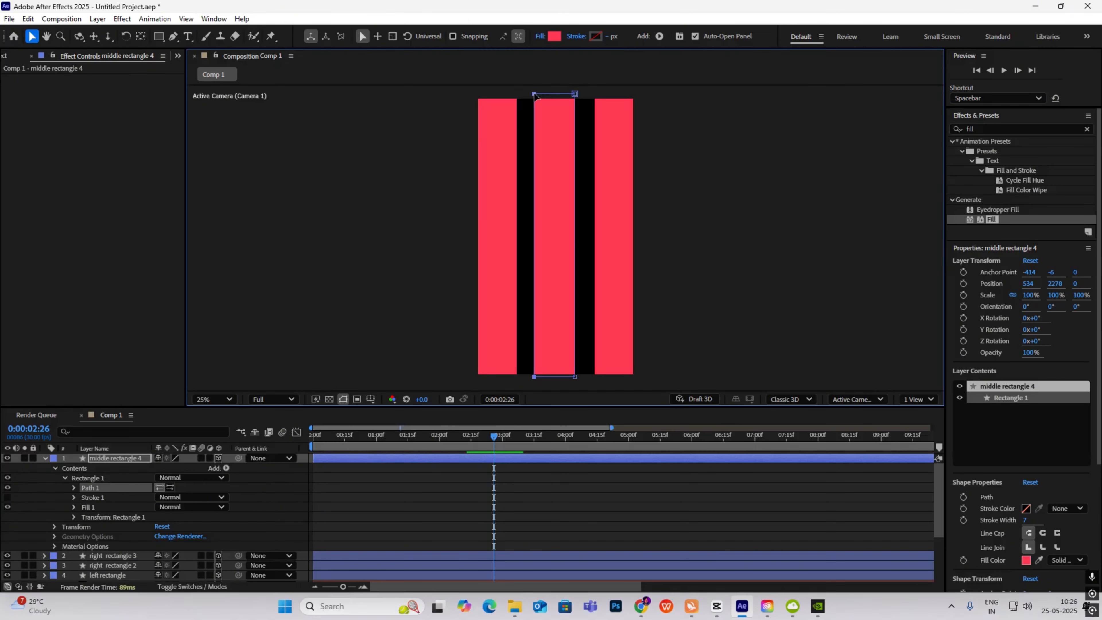
left_click_drag(534, 95, 516, 95)
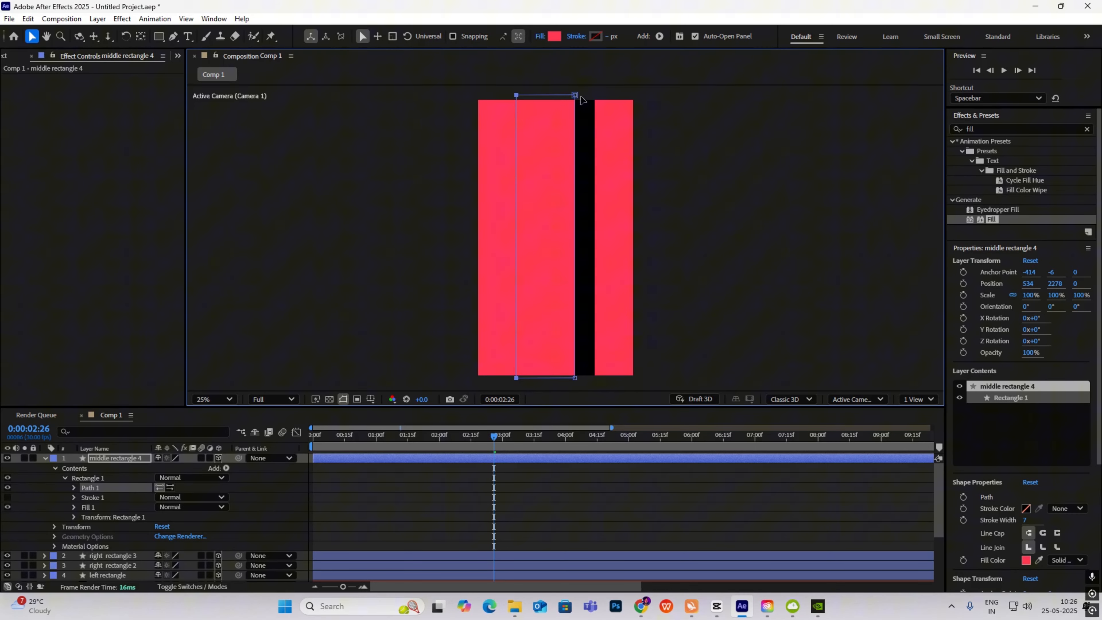
scroll(575, 173, "down", 1)
scroll(575, 173, "up", 1)
left_click_drag(574, 95, 595, 96)
scroll(641, 182, "down", 1)
left_click(662, 207)
left_click(733, 253)
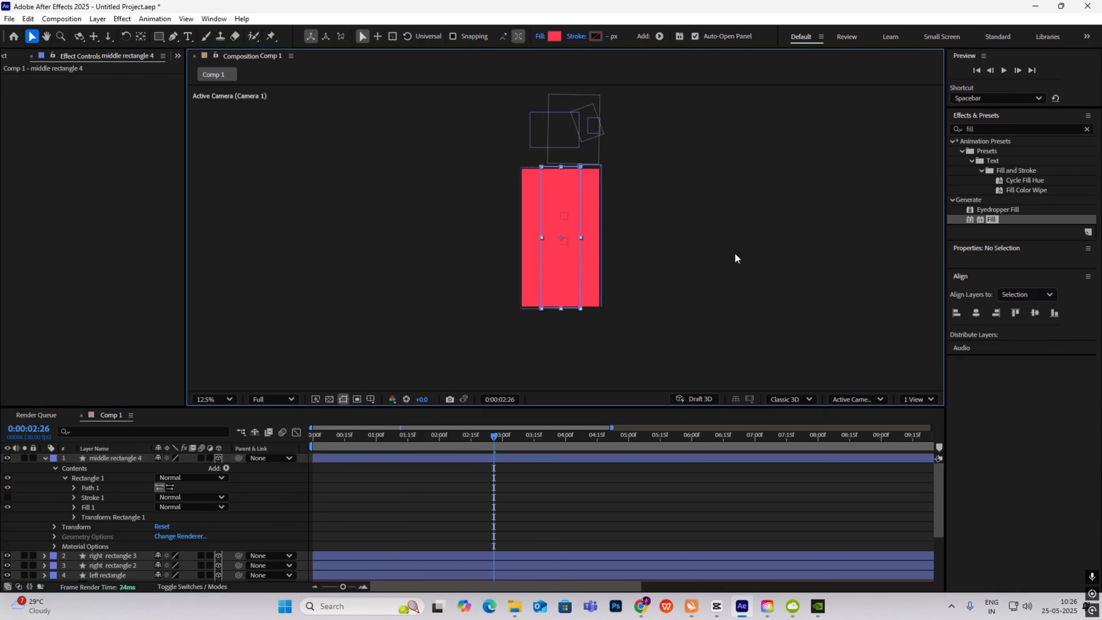
scroll(548, 243, "up", 1)
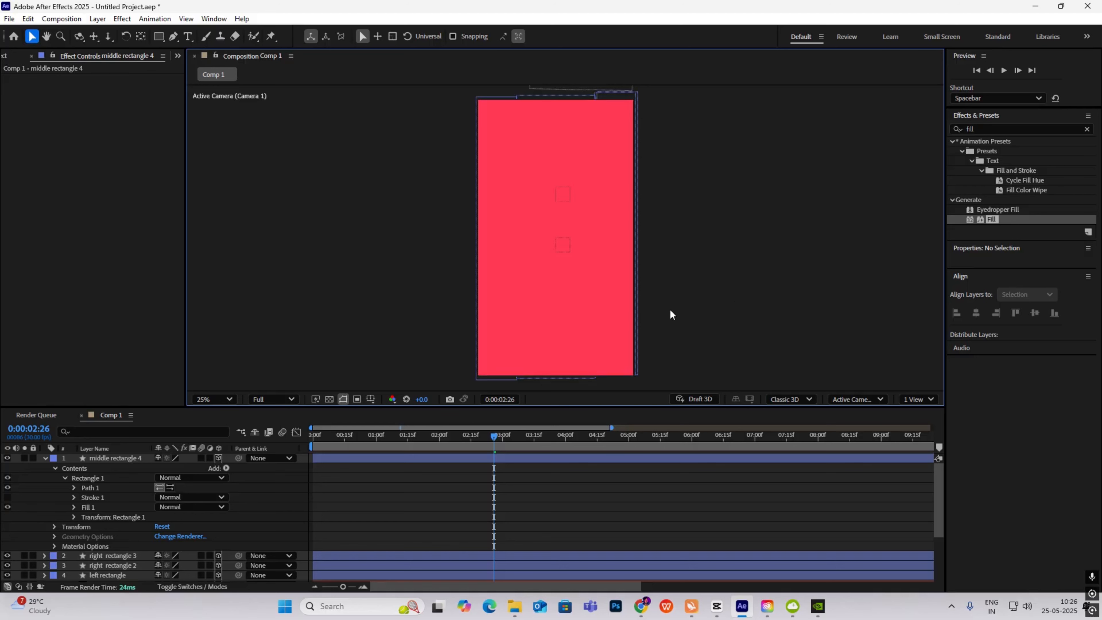
scroll(668, 310, "down", 1)
left_click_drag(497, 434, 513, 480)
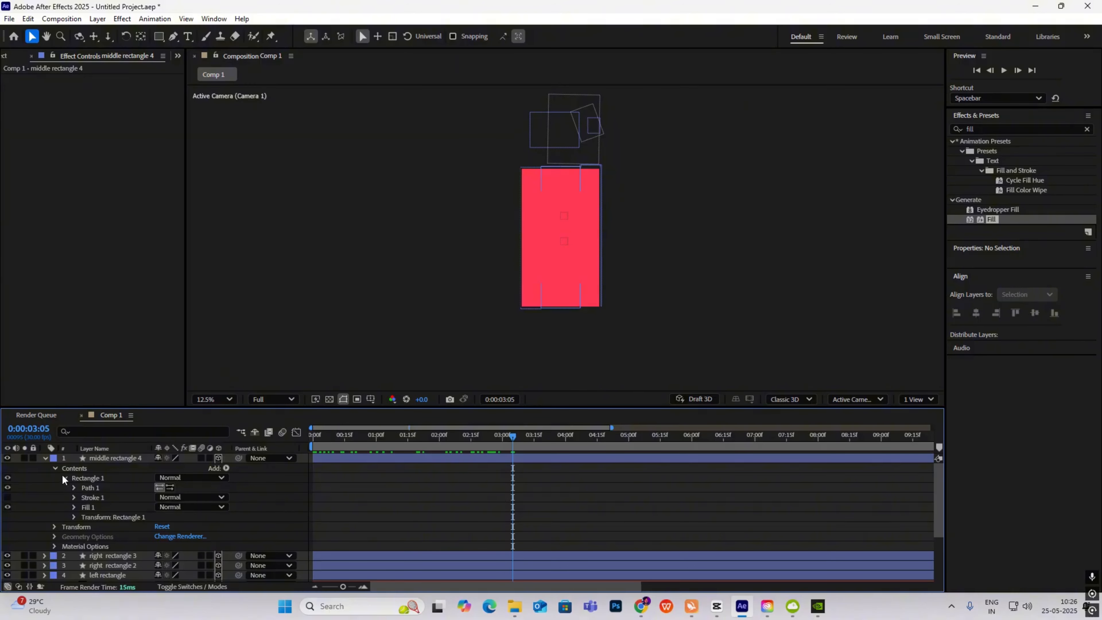
- Collapse middle rectangle 4 and turn the Light Gray Solid 1 background back on
left_click(44, 458)
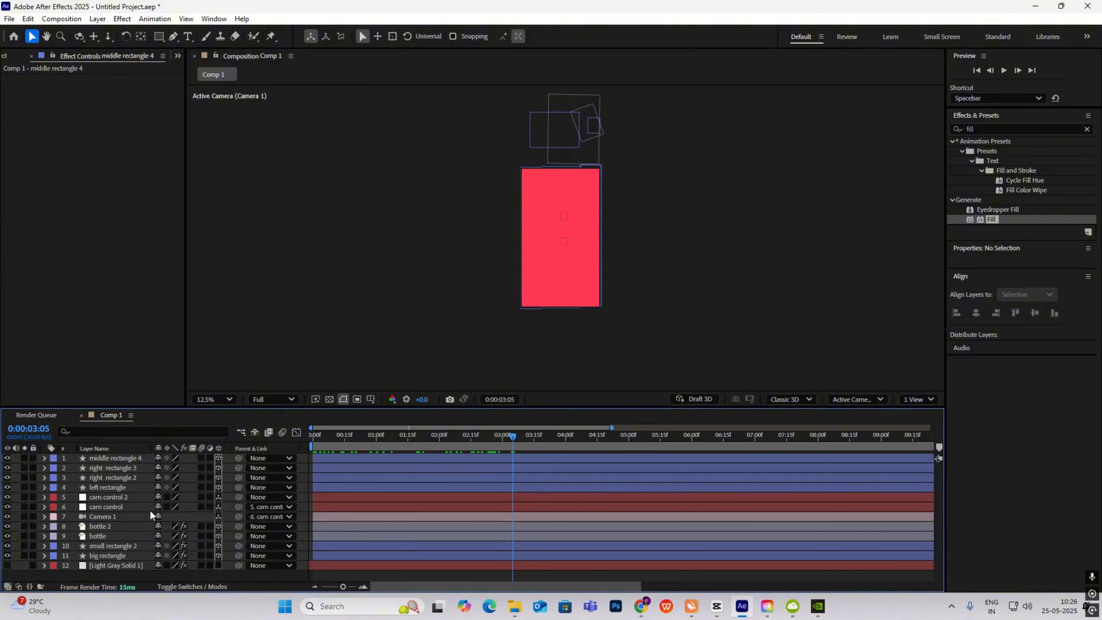
left_click(7, 567)
left_click_drag(506, 435, 518, 464)
- Trim the four red strip layers with Alt+[ so they begin at 0:00:03:00
left_click_drag(7, 458, 7, 487)
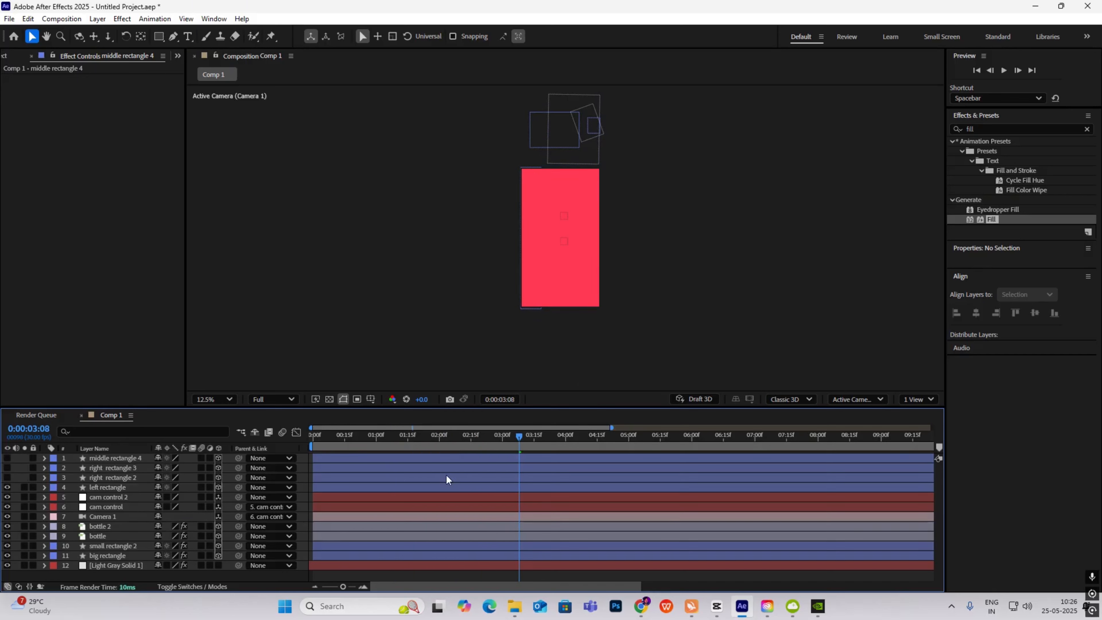
left_click(448, 485)
left_click_drag(465, 438, 500, 459)
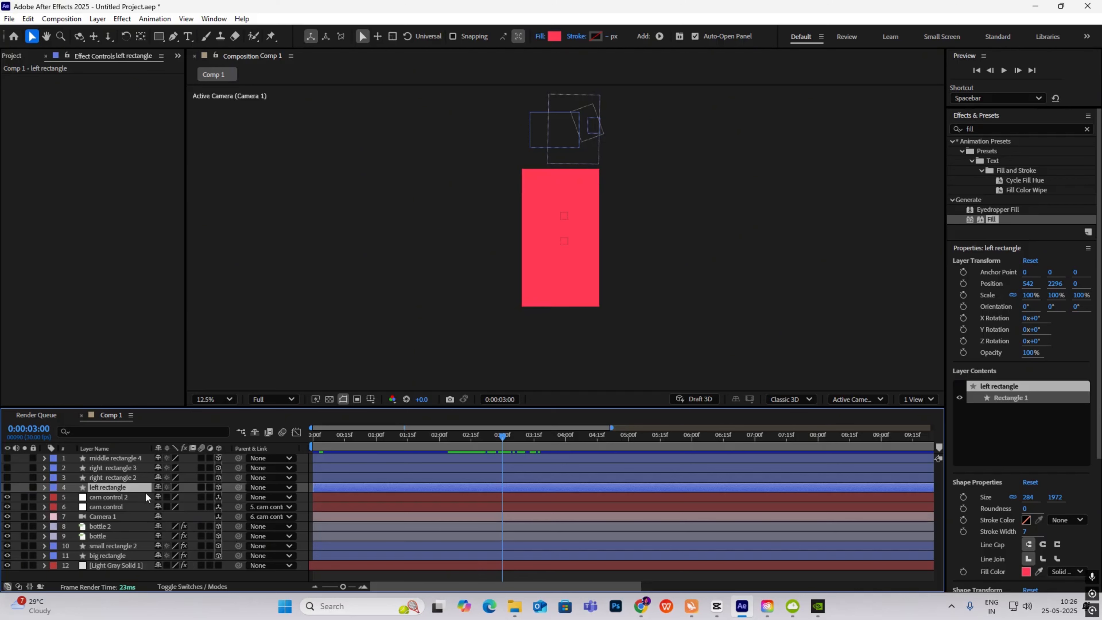
left_click_drag(513, 482, 513, 457)
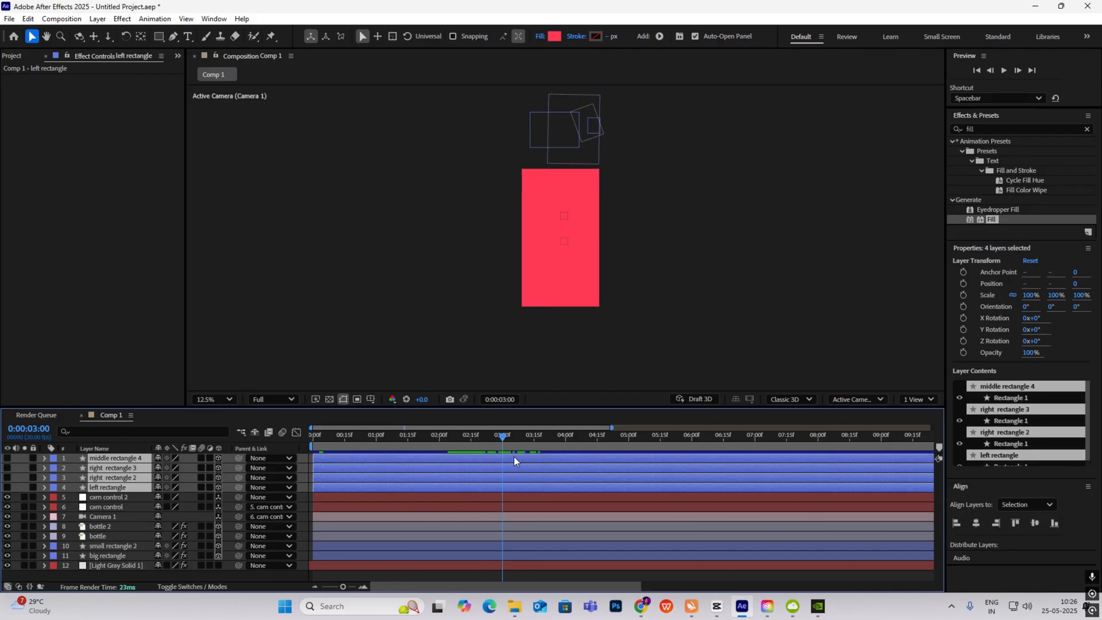
key("alt+bracketleft")
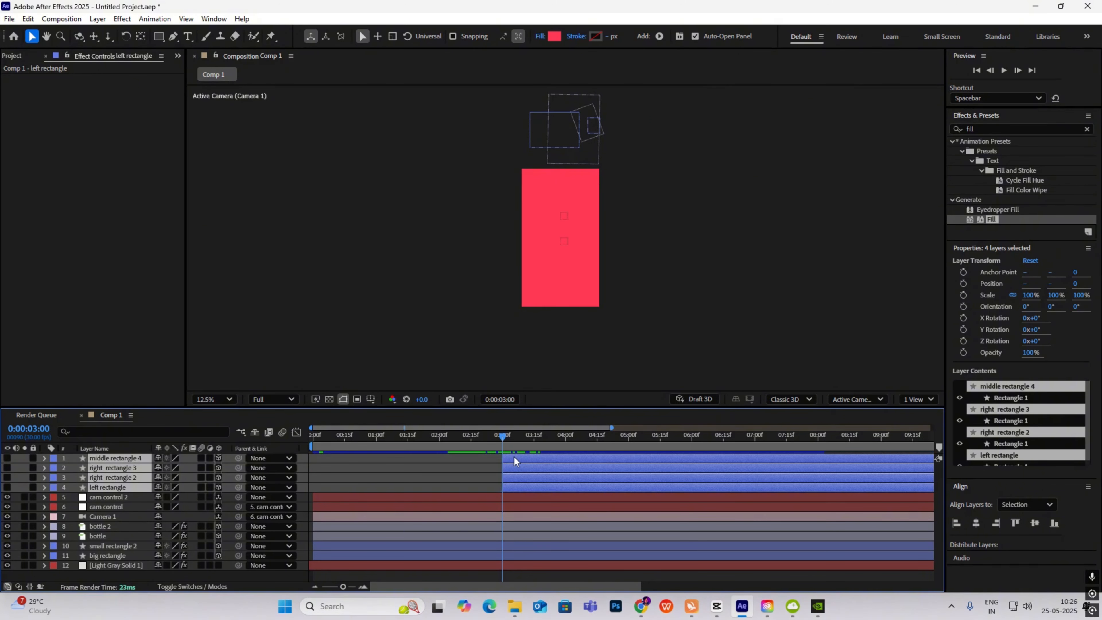
left_click(492, 438)
left_click_drag(492, 441, 514, 452)
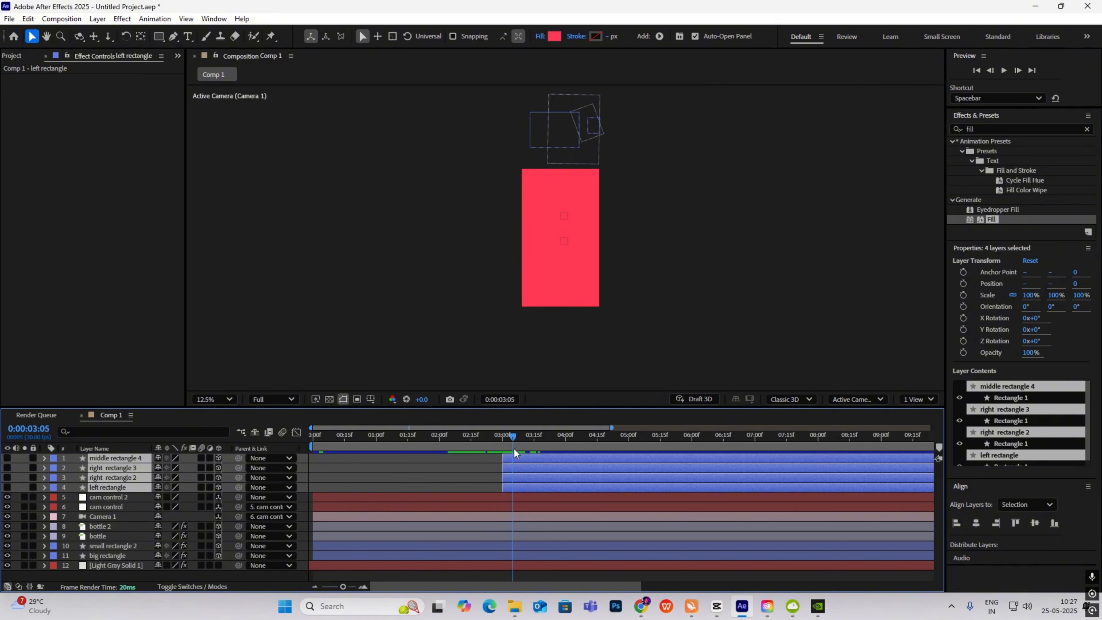
left_click_drag(7, 458, 7, 487)
left_click(684, 315)
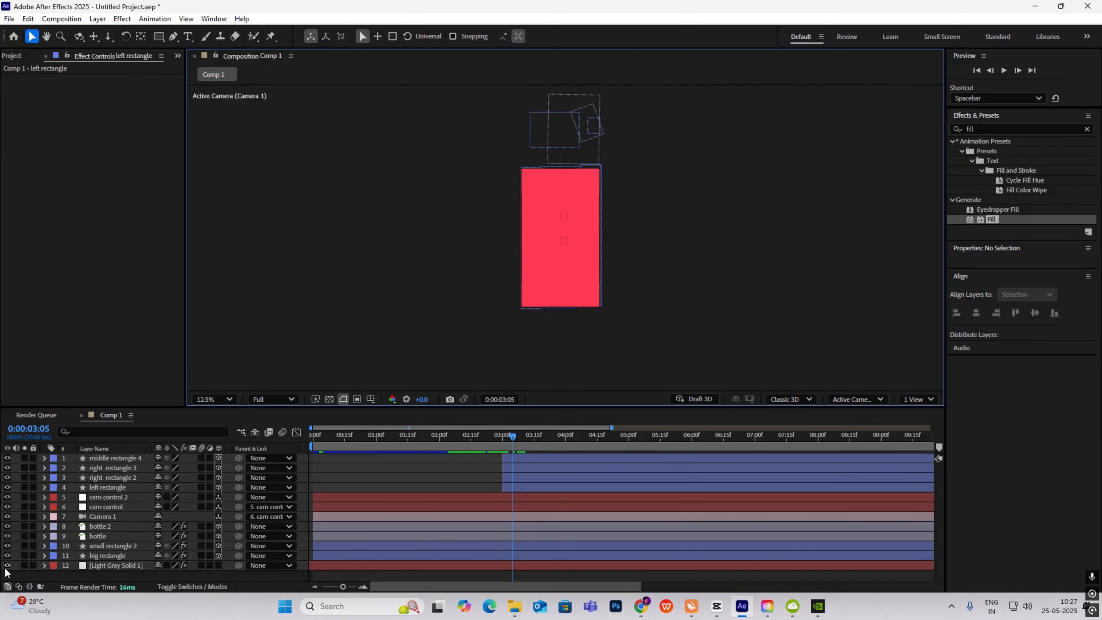
- Compare against the CapCut reference's card transition between 3 and 4 seconds
left_click(716, 606)
left_click(343, 398)
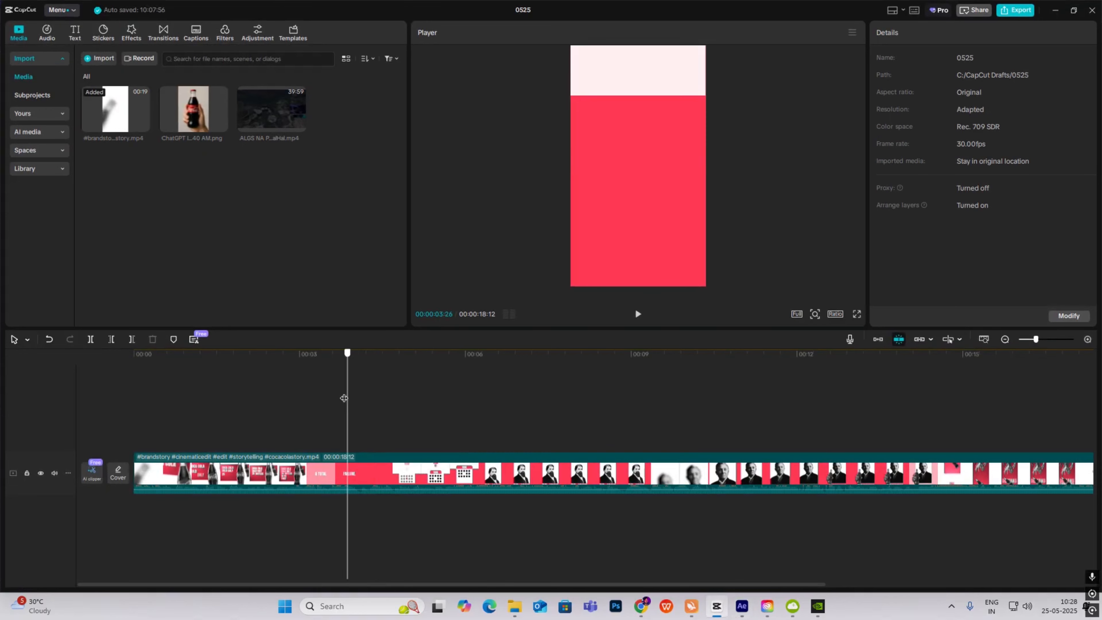
left_click_drag(343, 397, 393, 412)
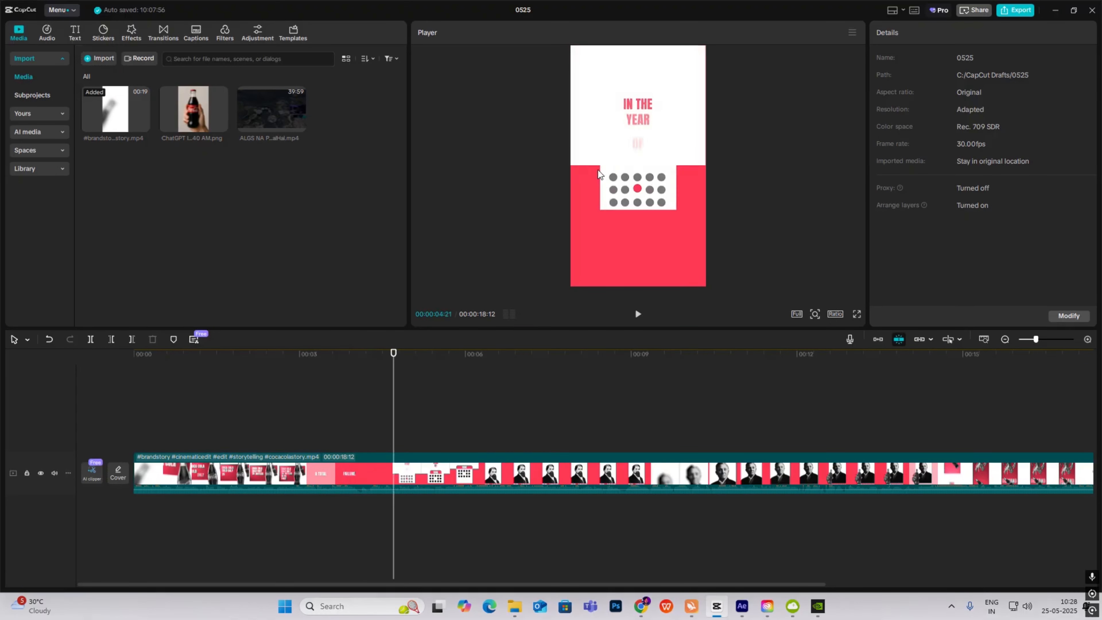
left_click(741, 606)
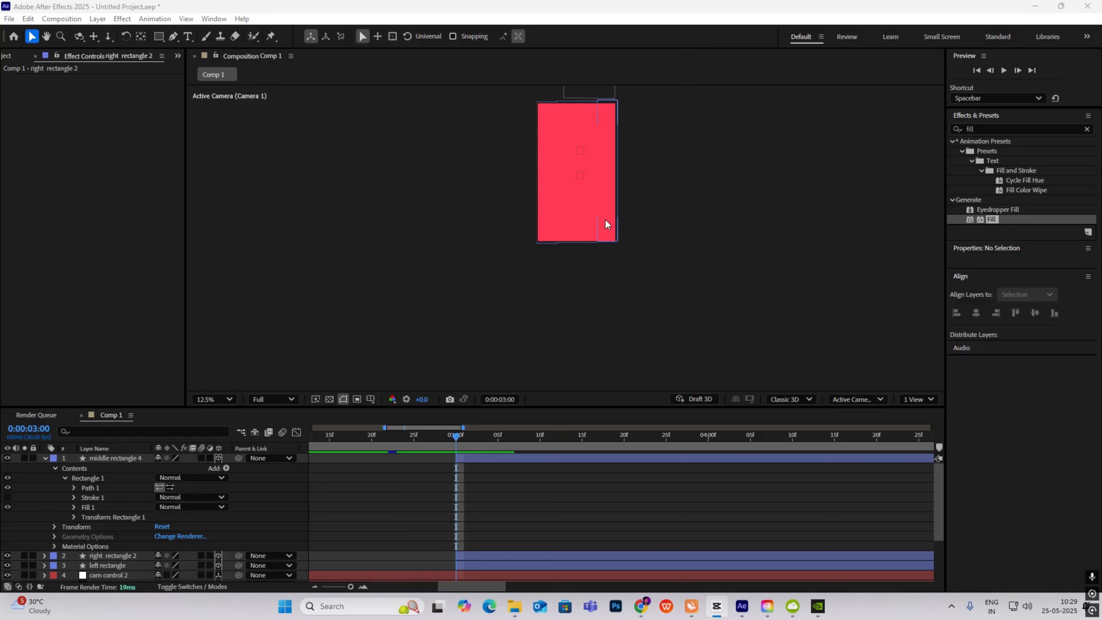
- Add a new null object to the composition and make it a 3D layer
left_click(45, 458)
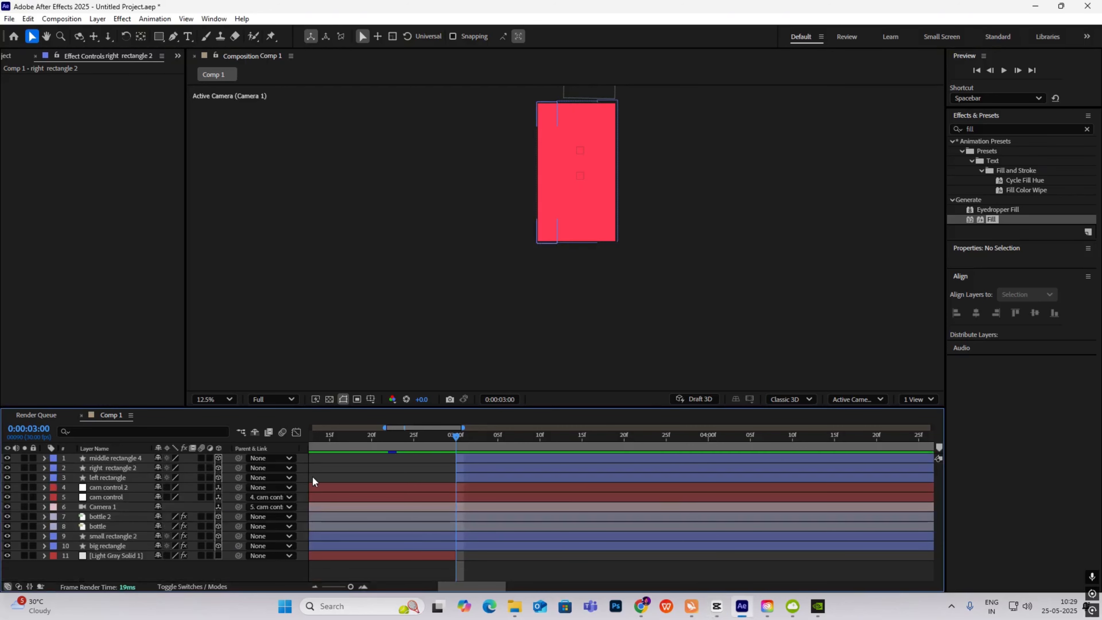
right_click(710, 279)
mouse_move(763, 284)
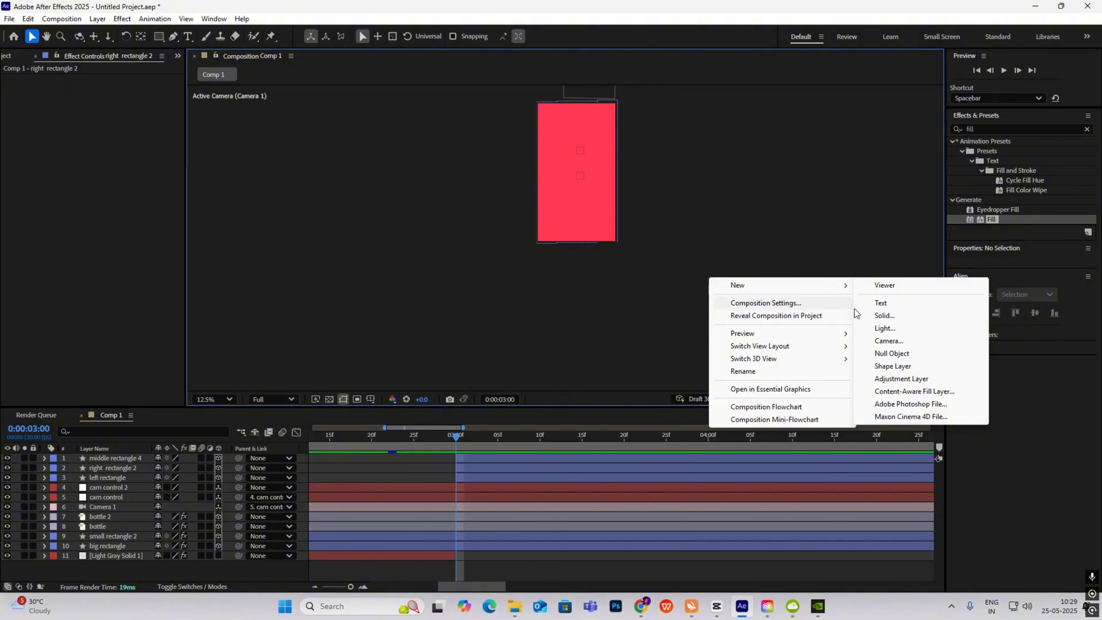
left_click(891, 353)
left_click(218, 457)
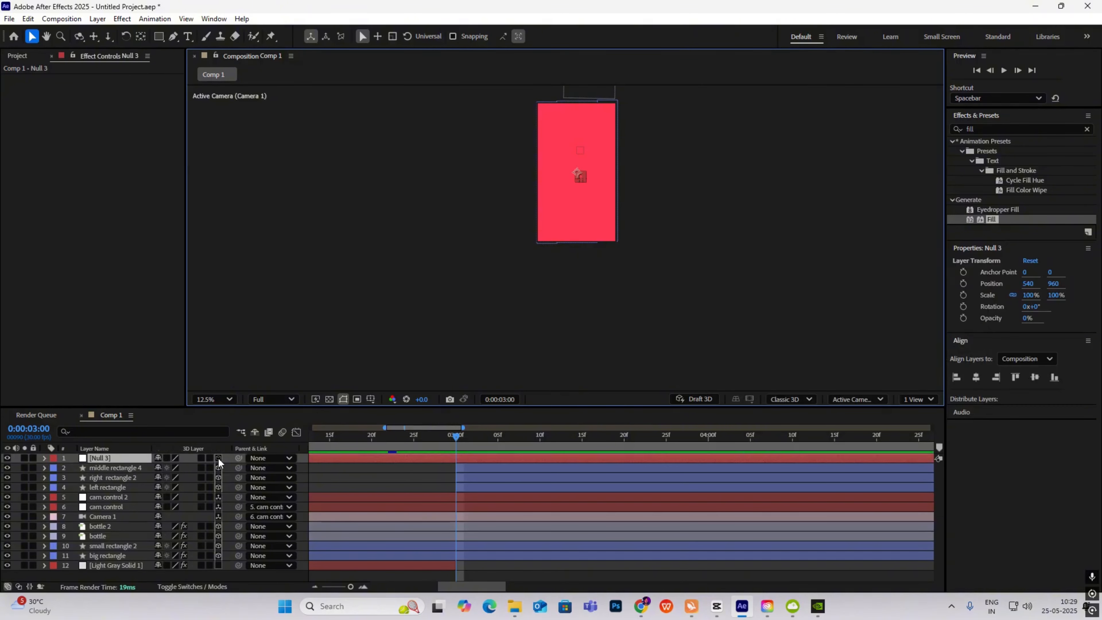
- Parent left rectangle, right rectangle 2 and middle rectangle 4 to the null
left_click(118, 488)
left_click(112, 478, "shift")
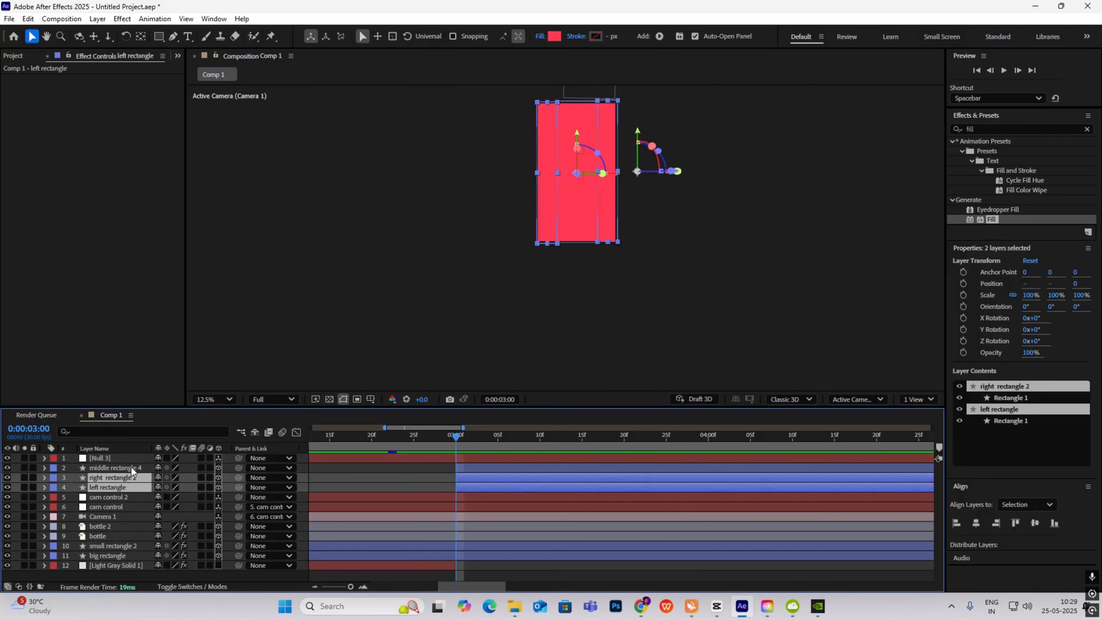
left_click(115, 468, "shift")
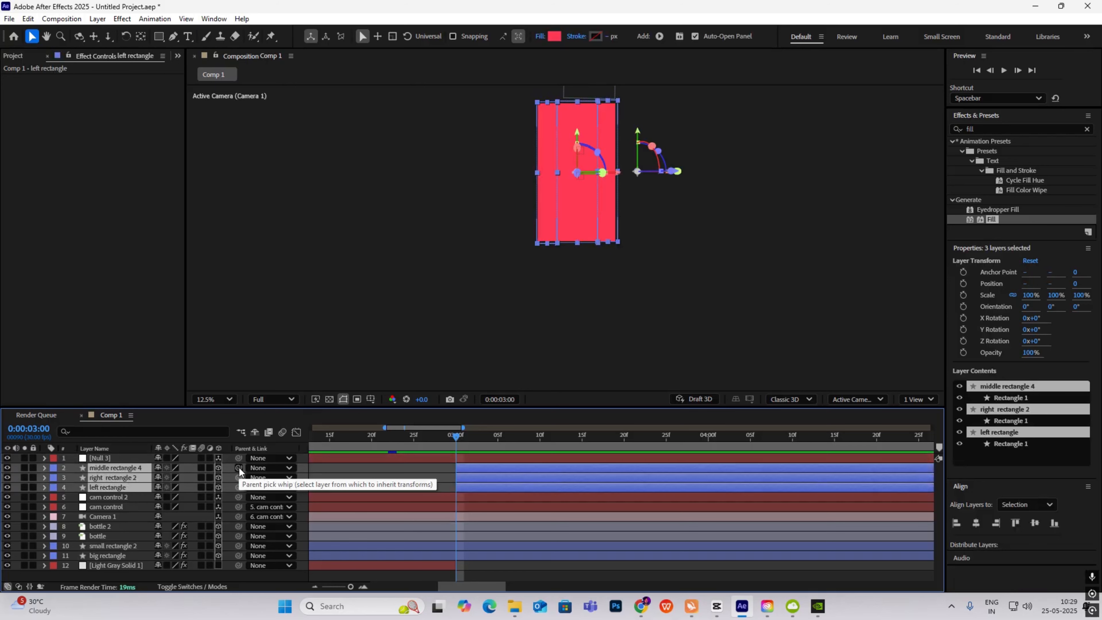
left_click_drag(239, 468, 100, 456)
left_click(665, 336)
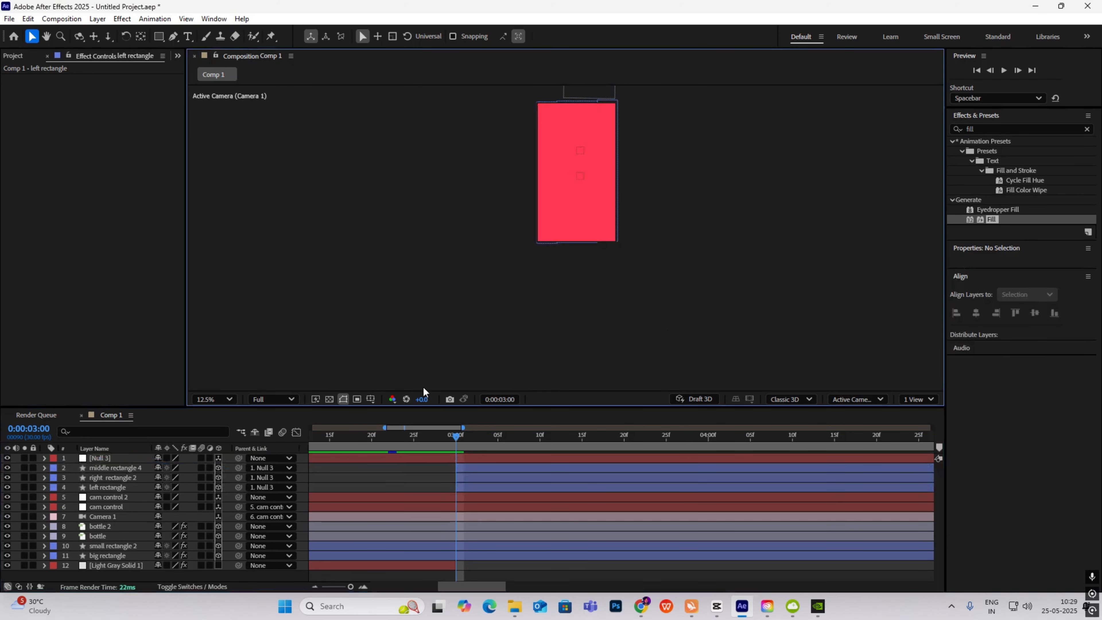
- Rename the null layer to 'rectangle movement'
left_click(106, 459)
key("Return")
type("rectangle")
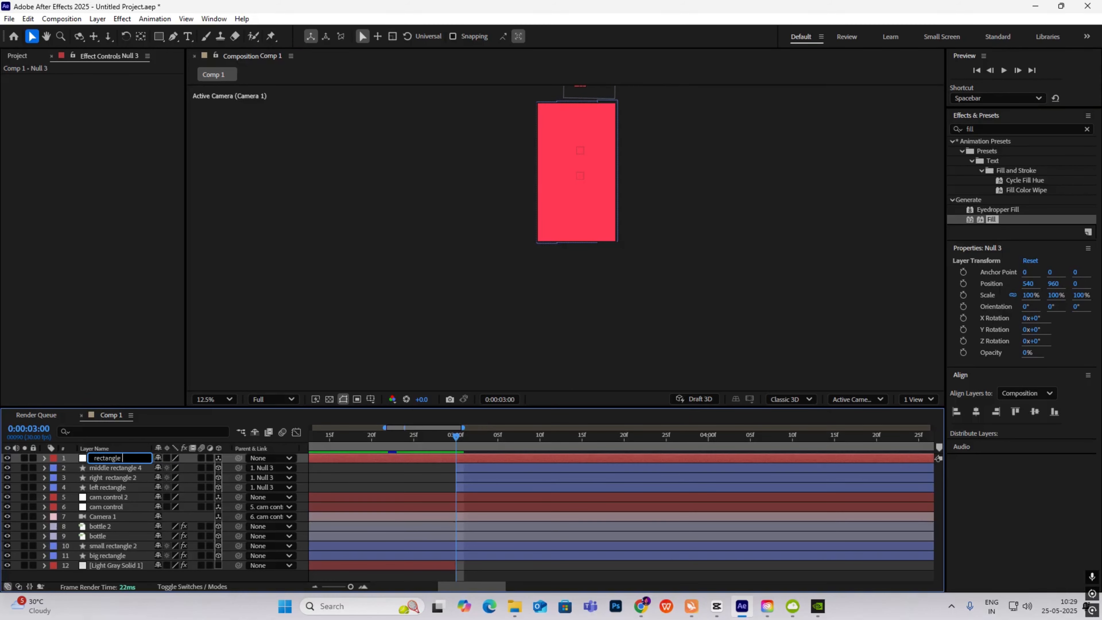
type(" movement")
left_click(796, 274)
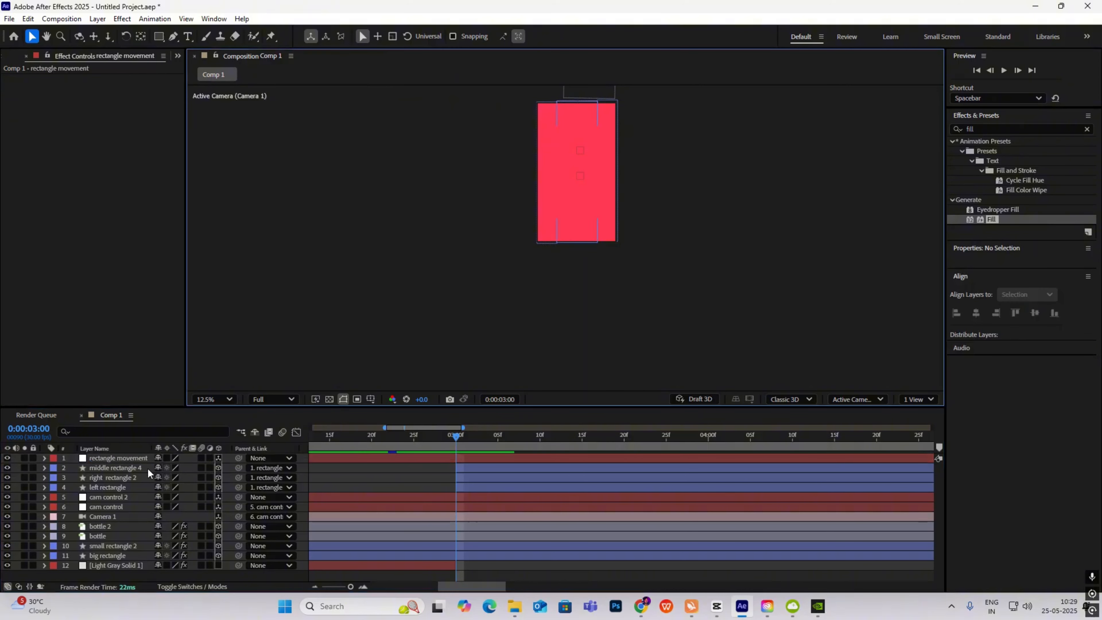
left_click(494, 457)
left_click(462, 437)
- Show rulers with Ctrl+R and place a horizontal guide across the red card
left_click_drag(463, 437, 456, 440)
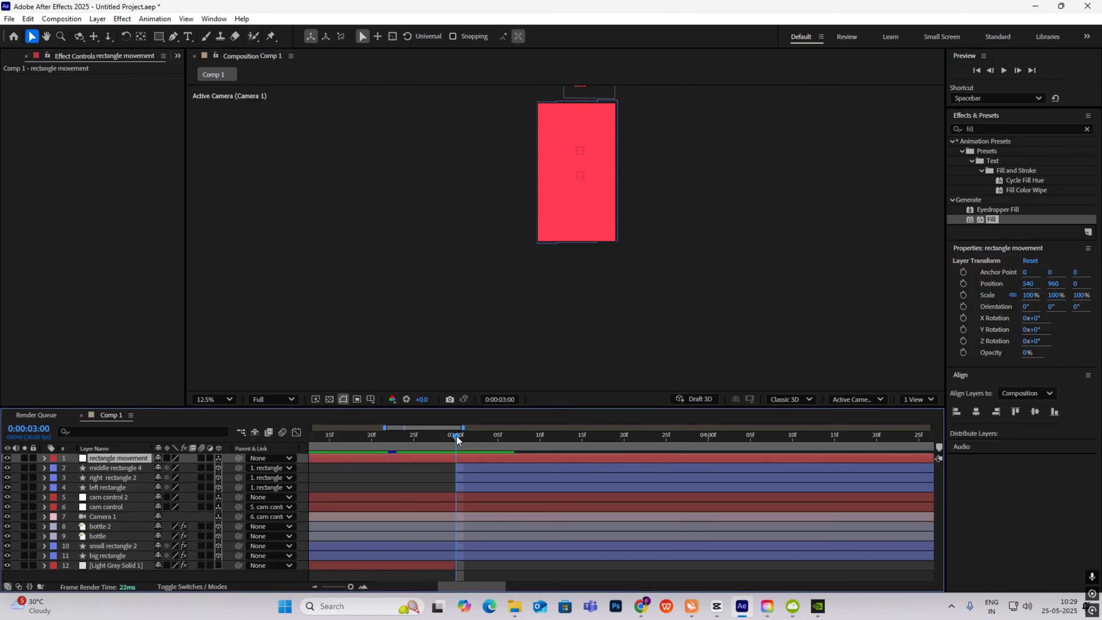
left_click(116, 467)
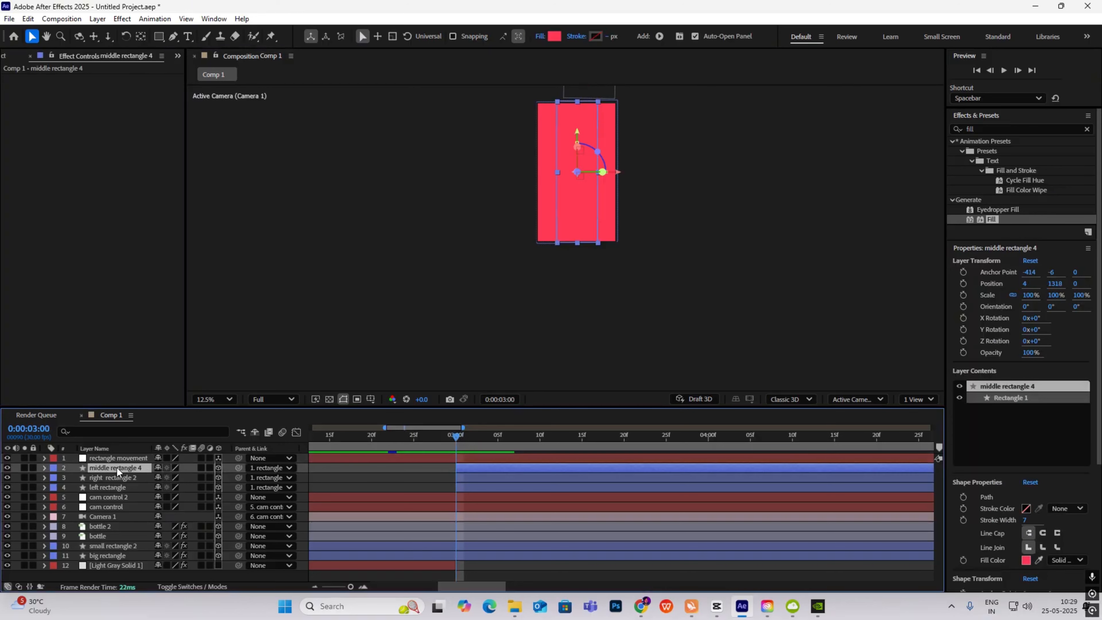
left_click(666, 224)
left_click_drag(664, 229, 657, 273)
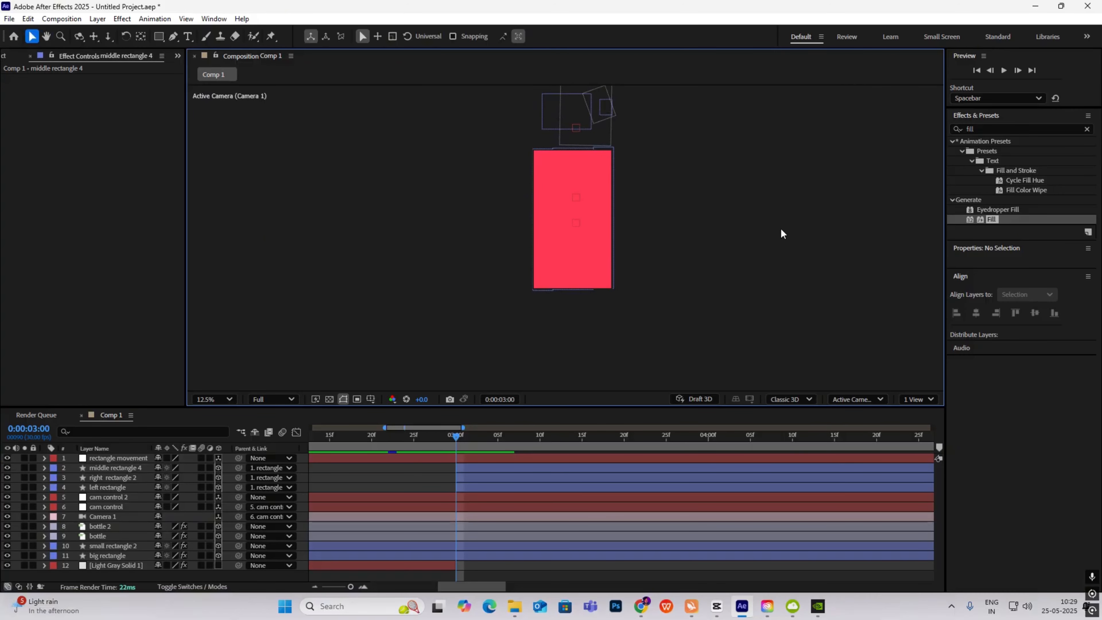
key("ctrl+r")
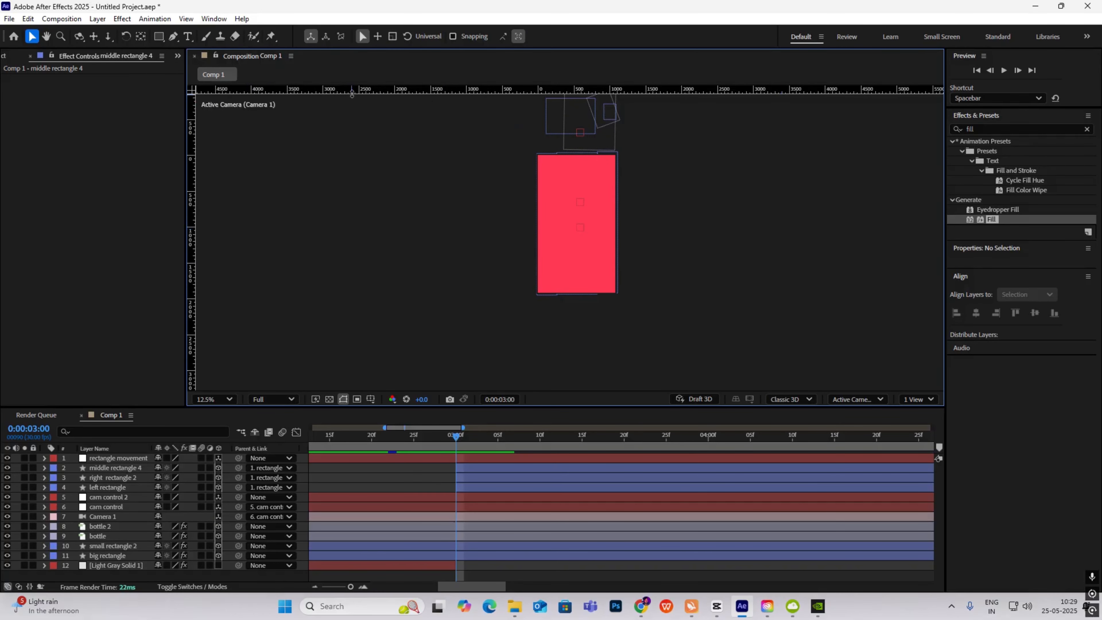
left_click_drag(351, 93, 357, 233)
- Zoom to 25% and trim the rectangle movement null to begin at 3 seconds
key("period")
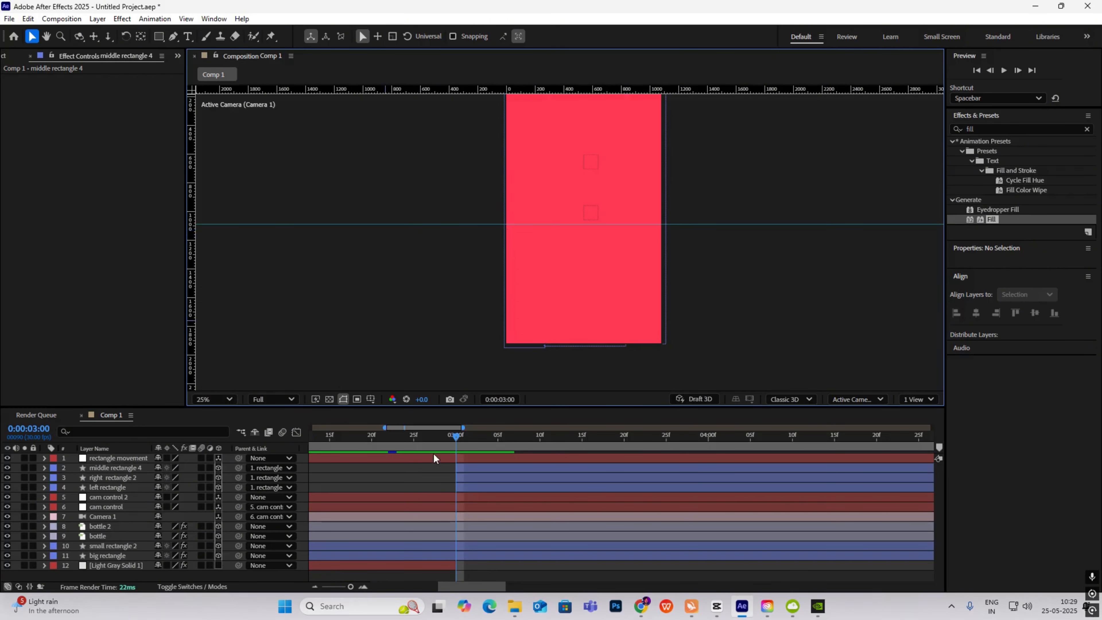
left_click(466, 458)
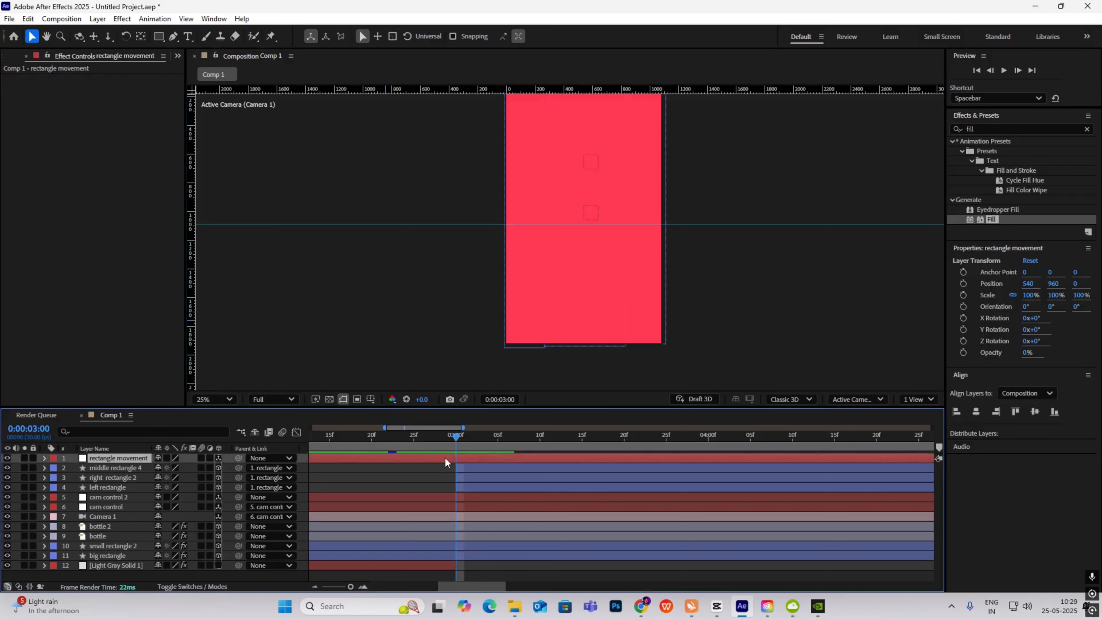
key("alt+bracketleft")
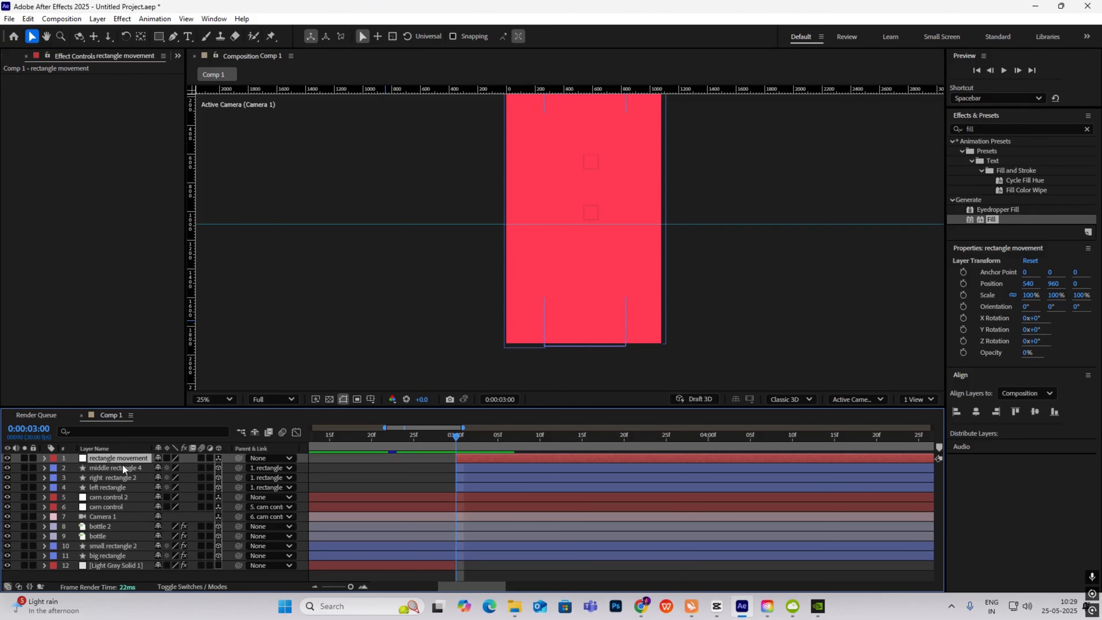
- Keyframe the null's Position sliding down from Y 960 at 3:00 to about 2073 at 3:22
key("p")
left_click(74, 467)
key("Page_Down")
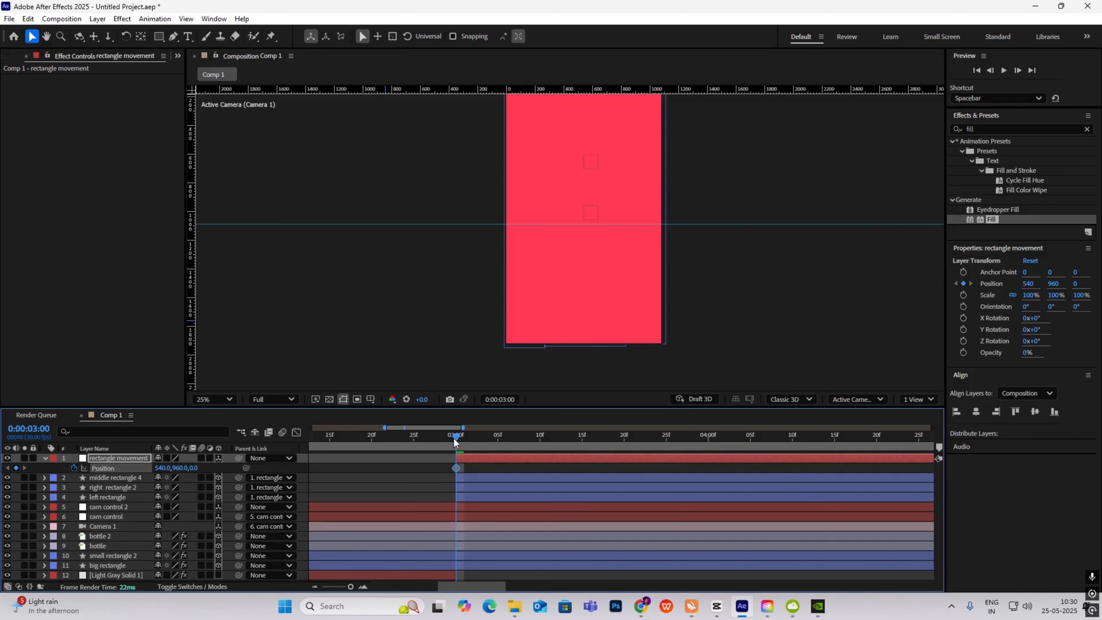
left_click_drag(473, 436, 641, 466)
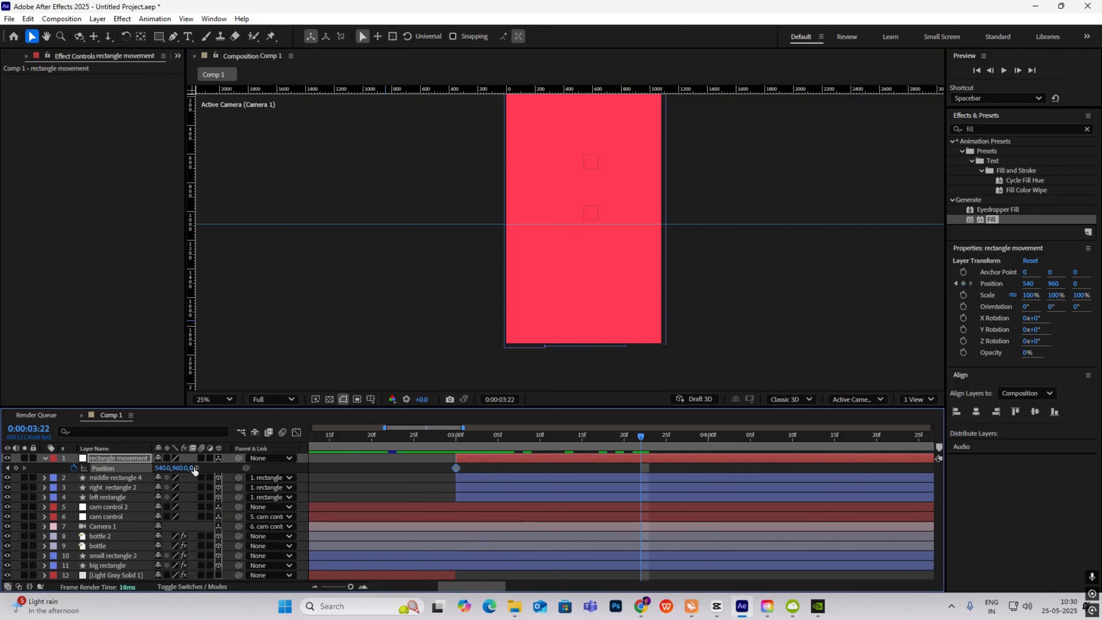
left_click_drag(181, 468, 762, 529)
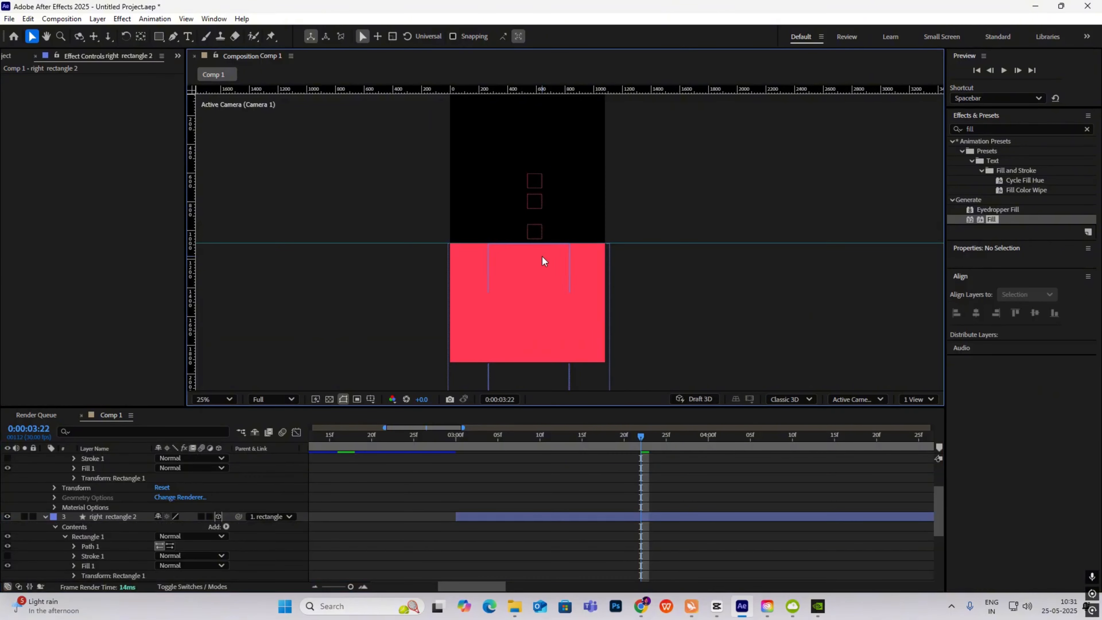
left_click_drag(632, 438, 459, 483)
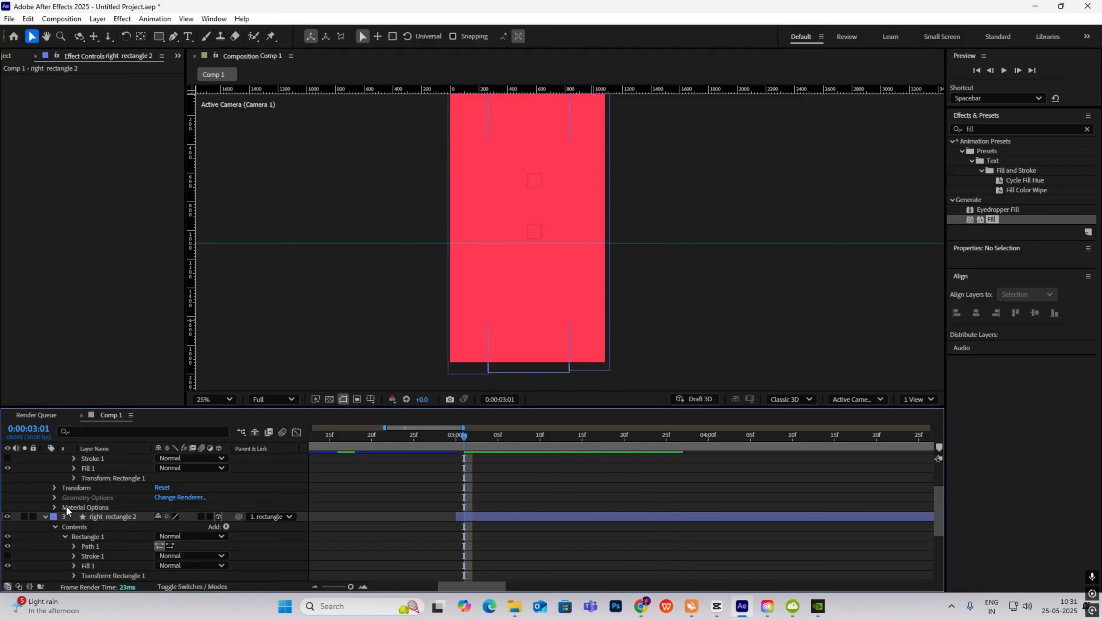
- Collapse the expanded layers, reveal both Position keyframes with U and open their speed graph
left_click(45, 517)
left_click(44, 478)
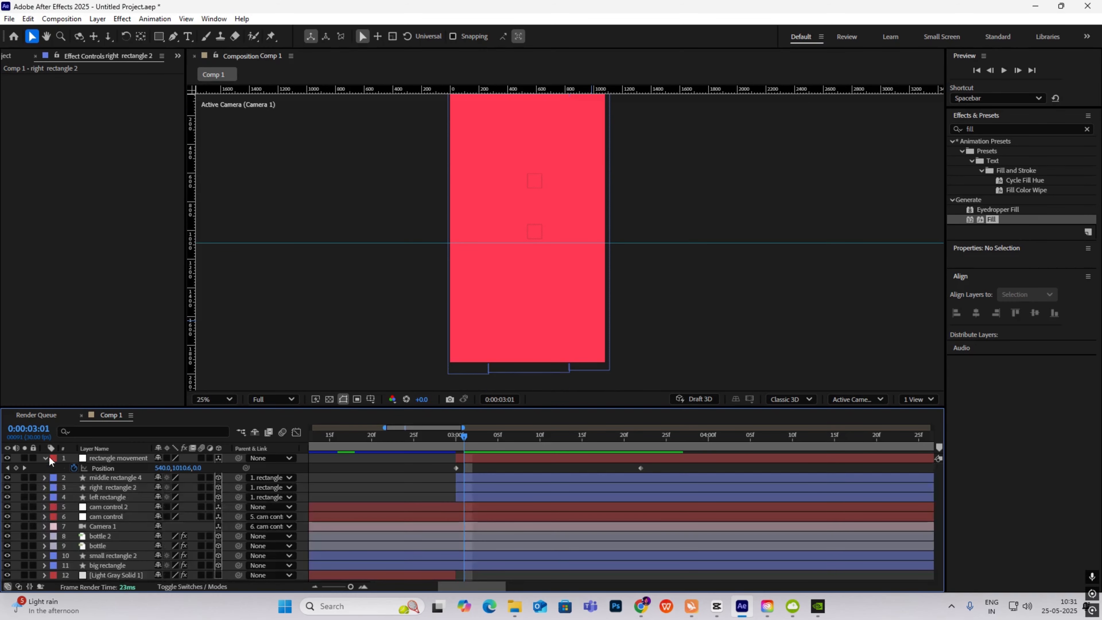
left_click(46, 457)
left_click_drag(463, 453, 457, 485)
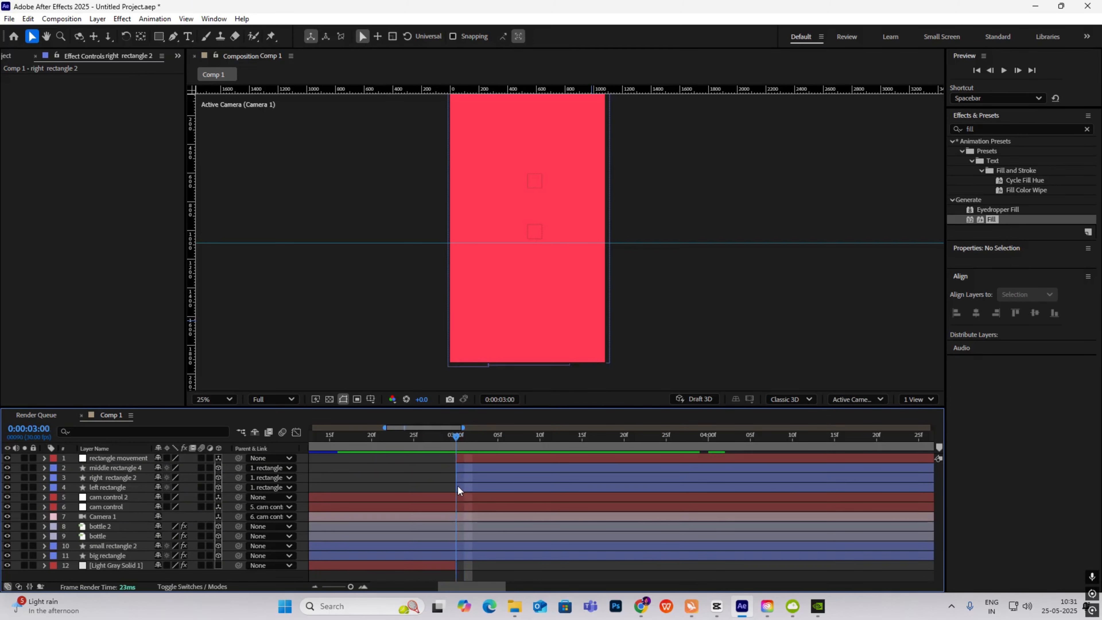
left_click(119, 459)
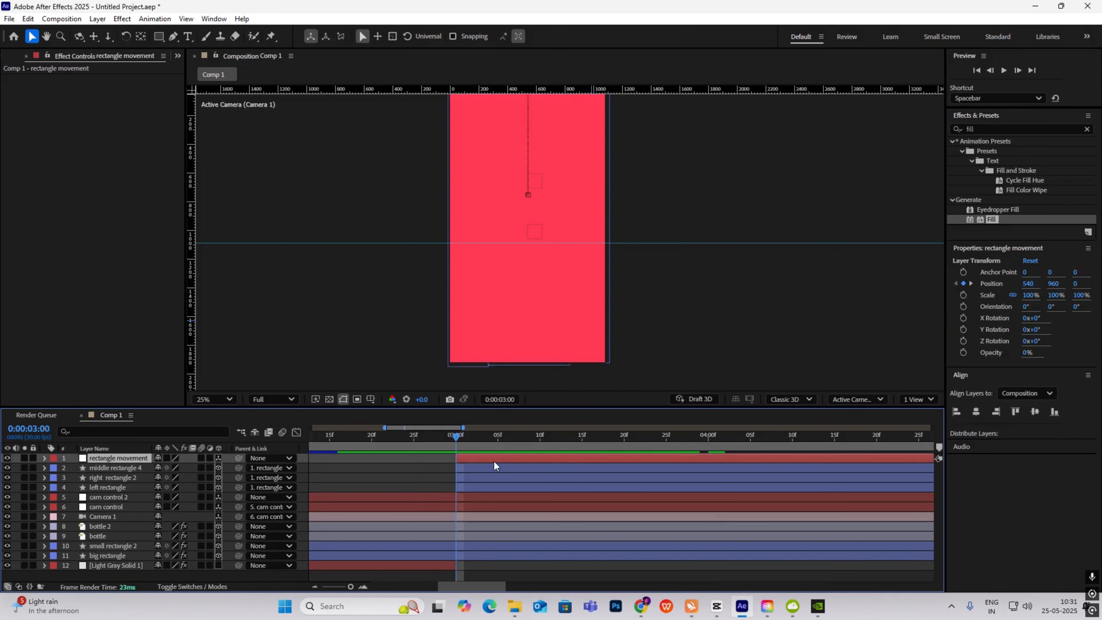
key("u")
left_click_drag(659, 466, 401, 474)
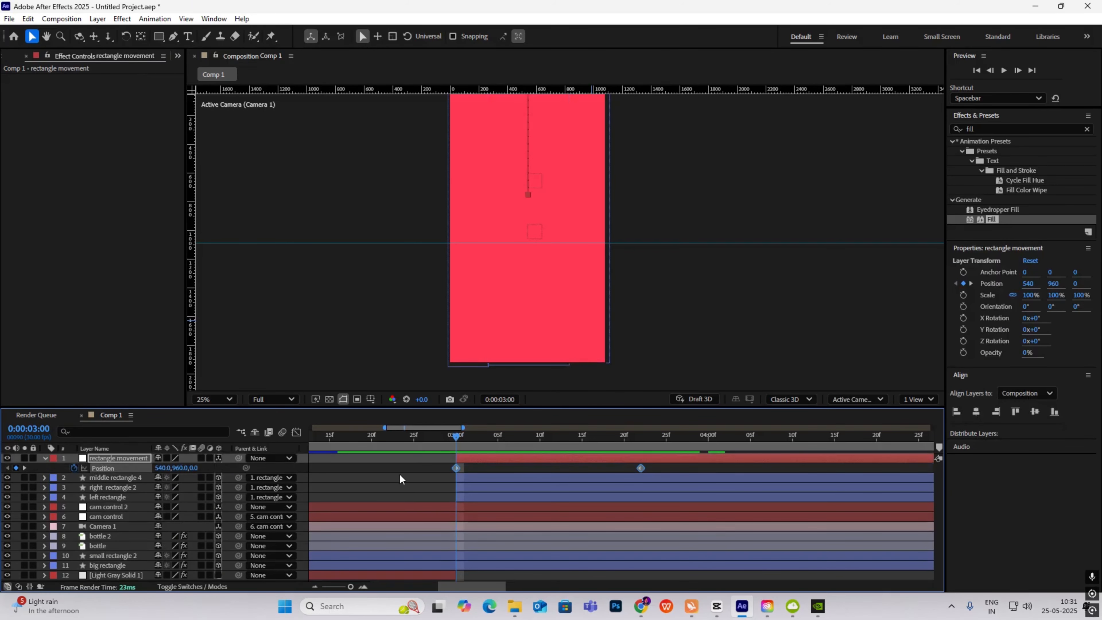
left_click(296, 432)
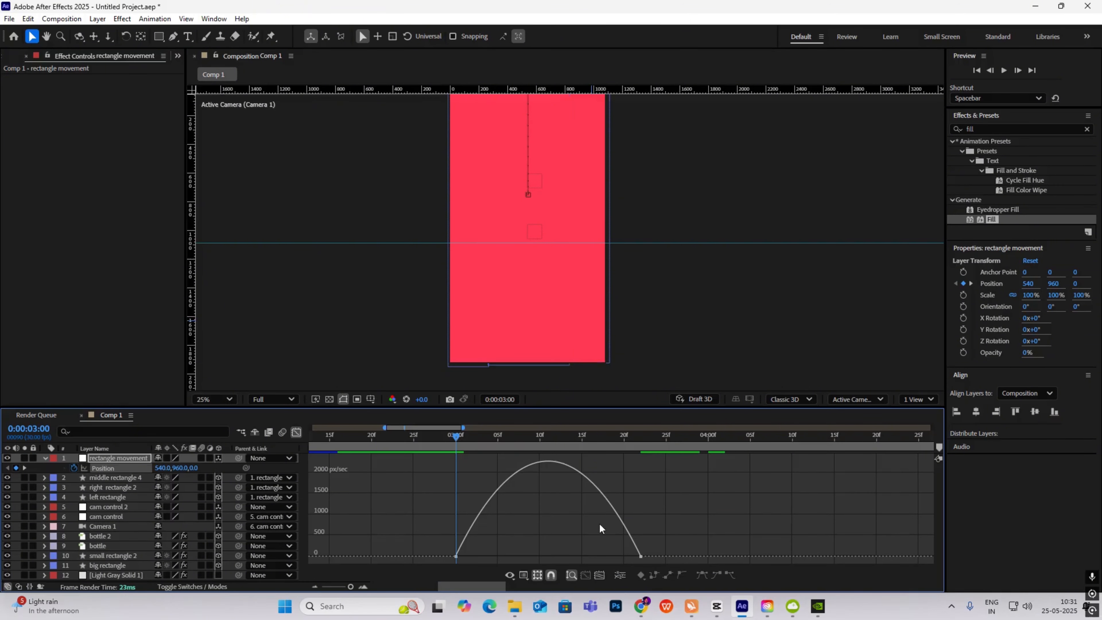
- Drag the last keyframe's influence handle so the slide accelerates sharply into it, and preview
left_click_drag(707, 523, 534, 555)
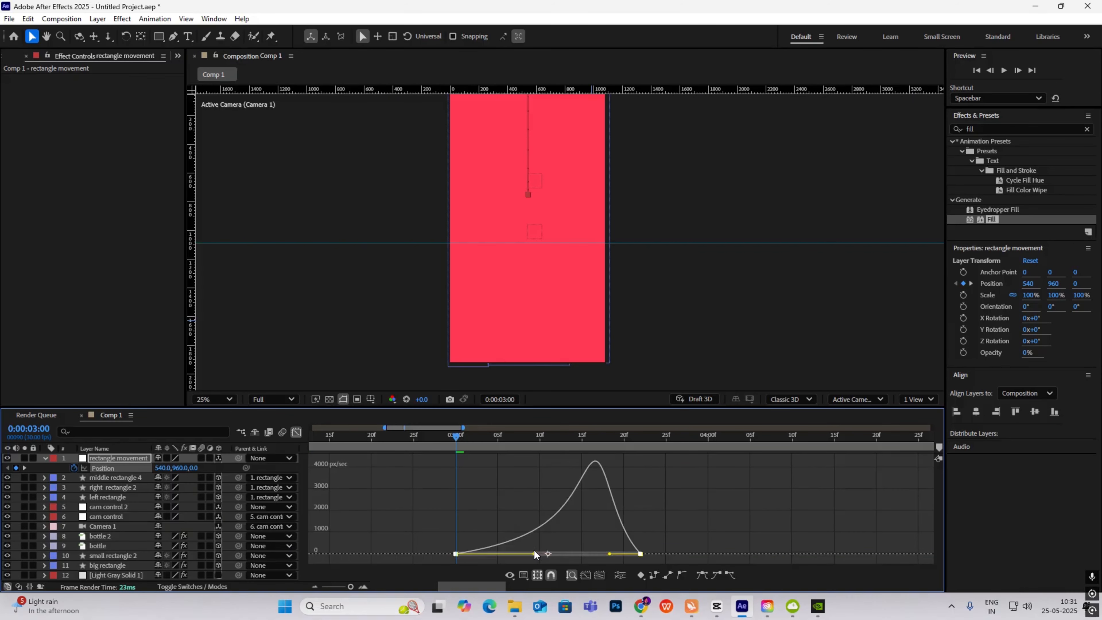
left_click_drag(609, 555, 637, 554)
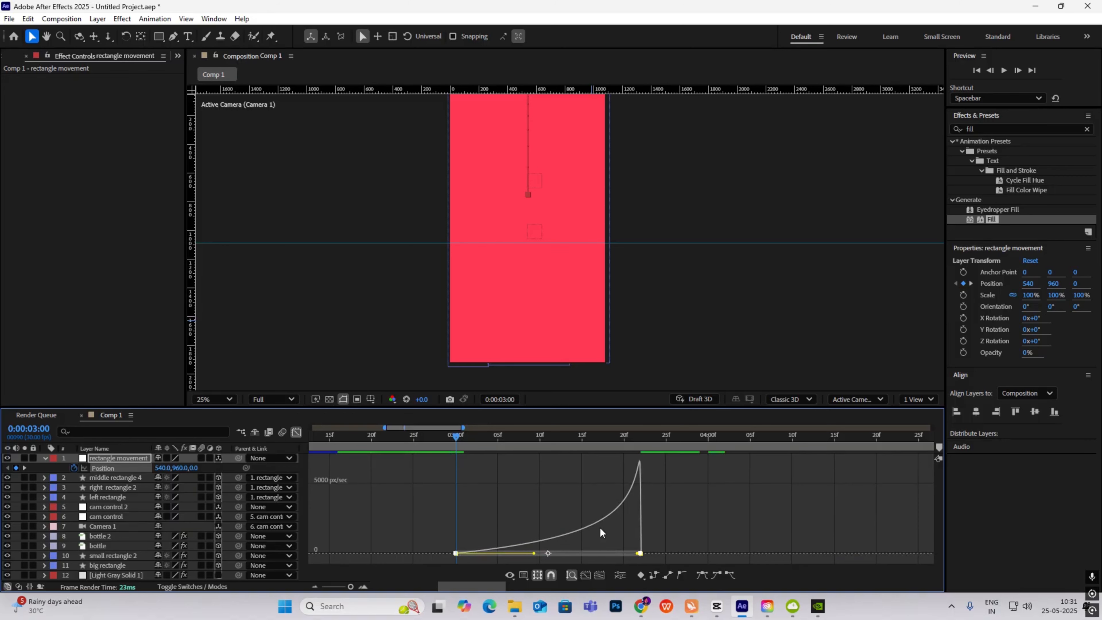
key("space")
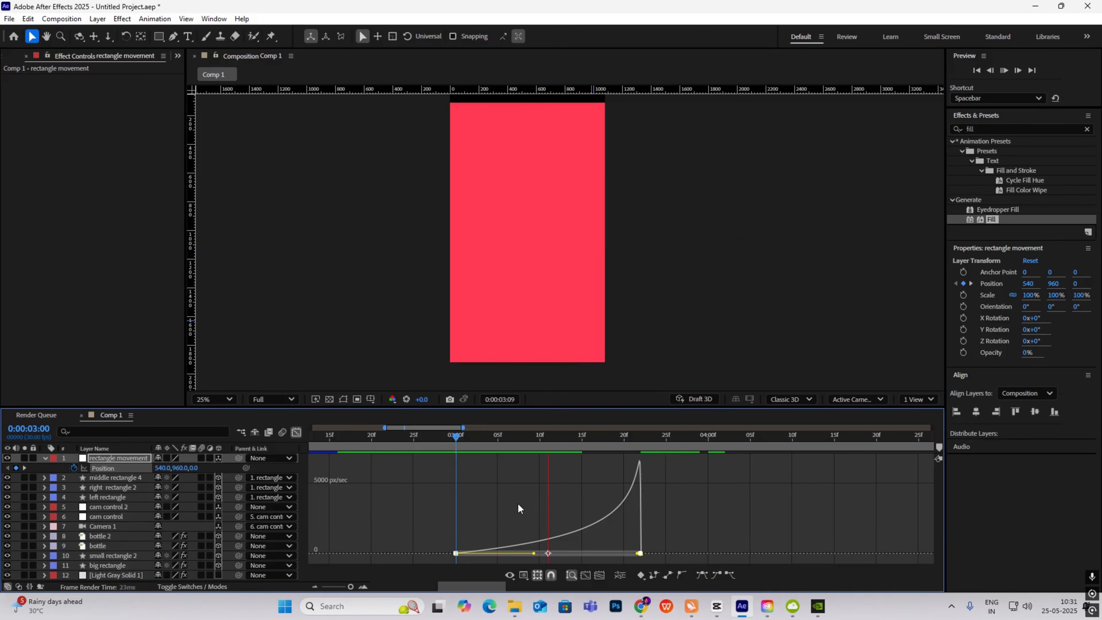
key("space")
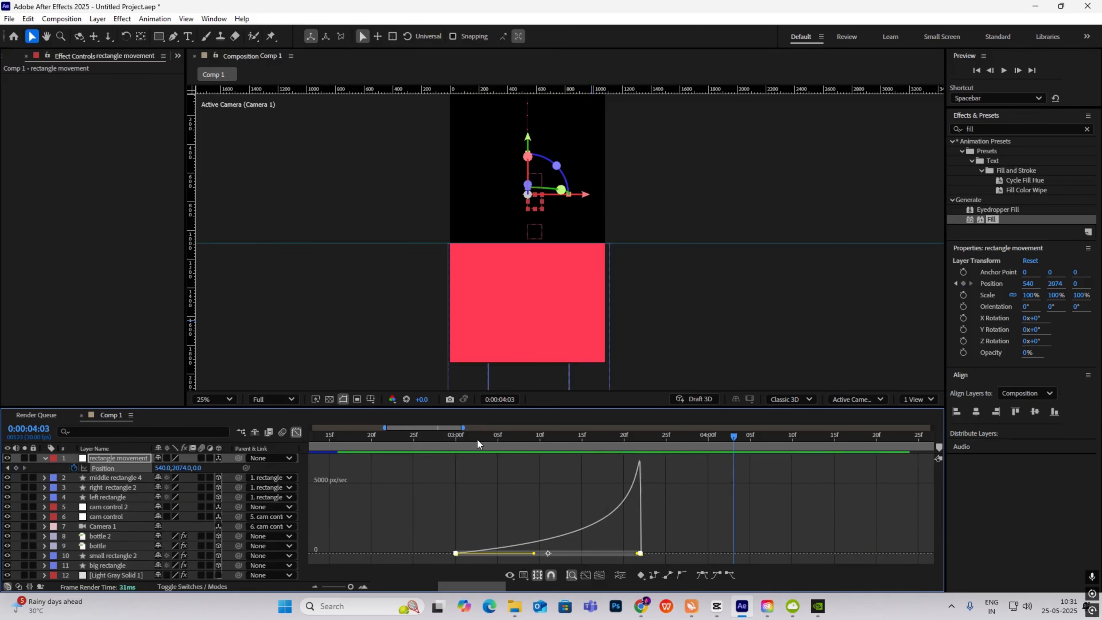
- Return to the layer timeline, set preview resolution to Half and play from the start
left_click(296, 432)
left_click(286, 398)
left_click(282, 450)
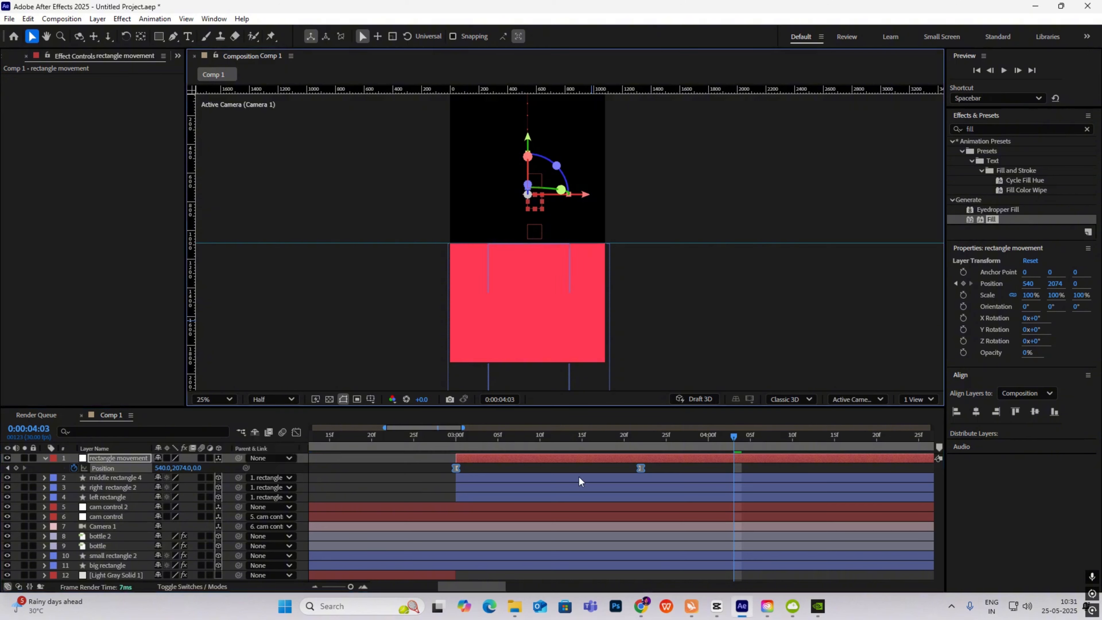
scroll(631, 485, "down", 5)
left_click_drag(511, 435, 194, 470)
key("space")
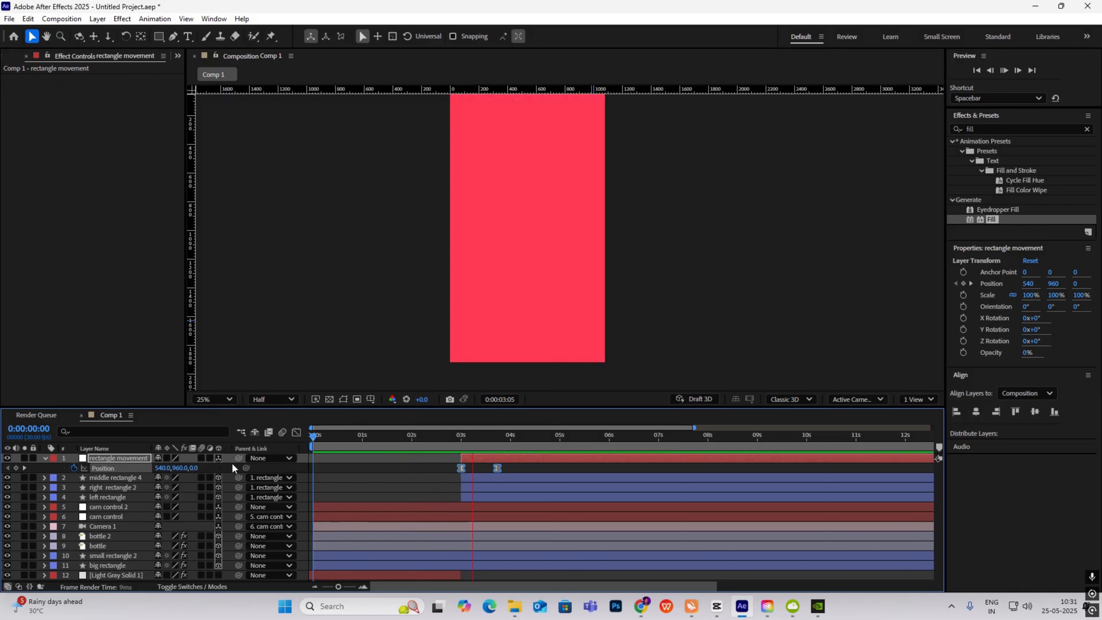
- At 3 seconds, drag middle rectangle 4's anchor point up to its top edge with Pan Behind
key("space")
mouse_move(484, 440)
left_mouse_down()
mouse_move(462, 445)
mouse_move(497, 453)
left_mouse_up()
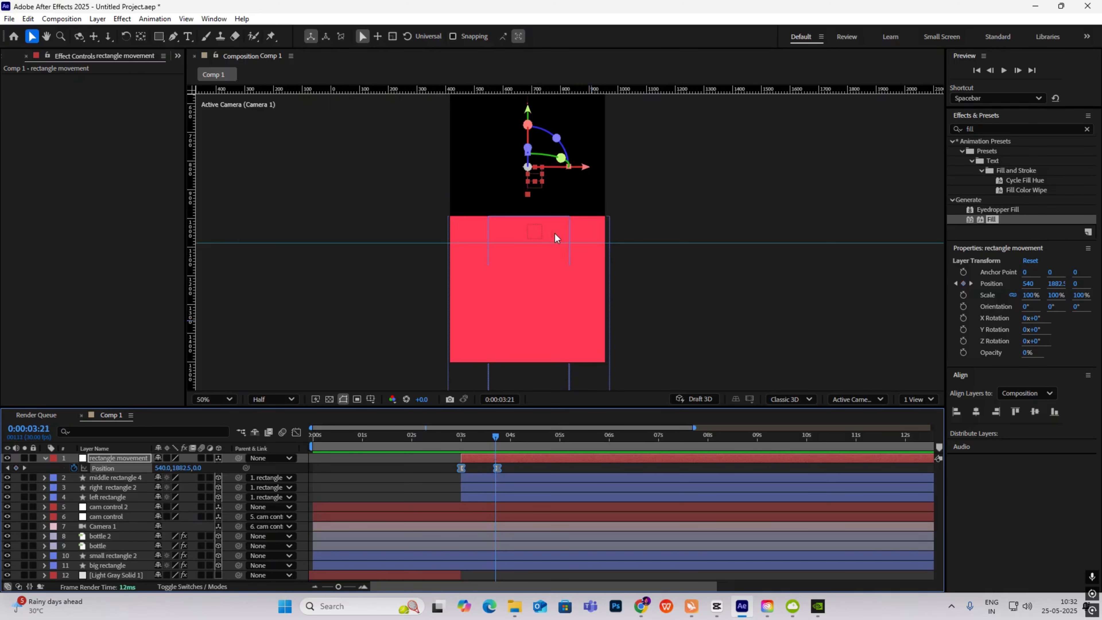
scroll(554, 234, "up", 2)
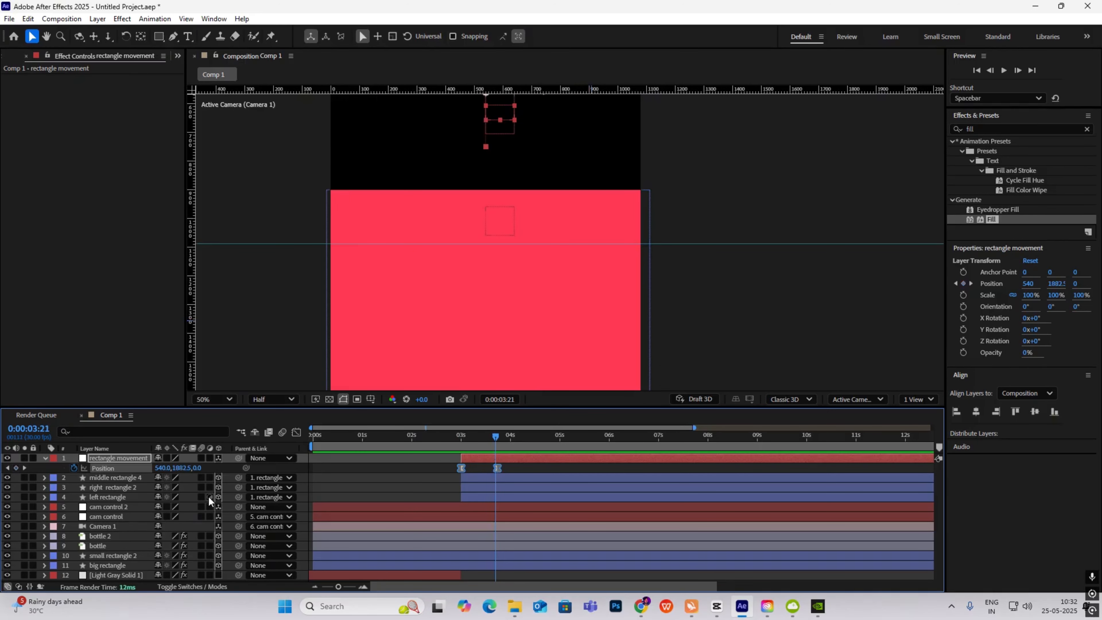
left_click(116, 477)
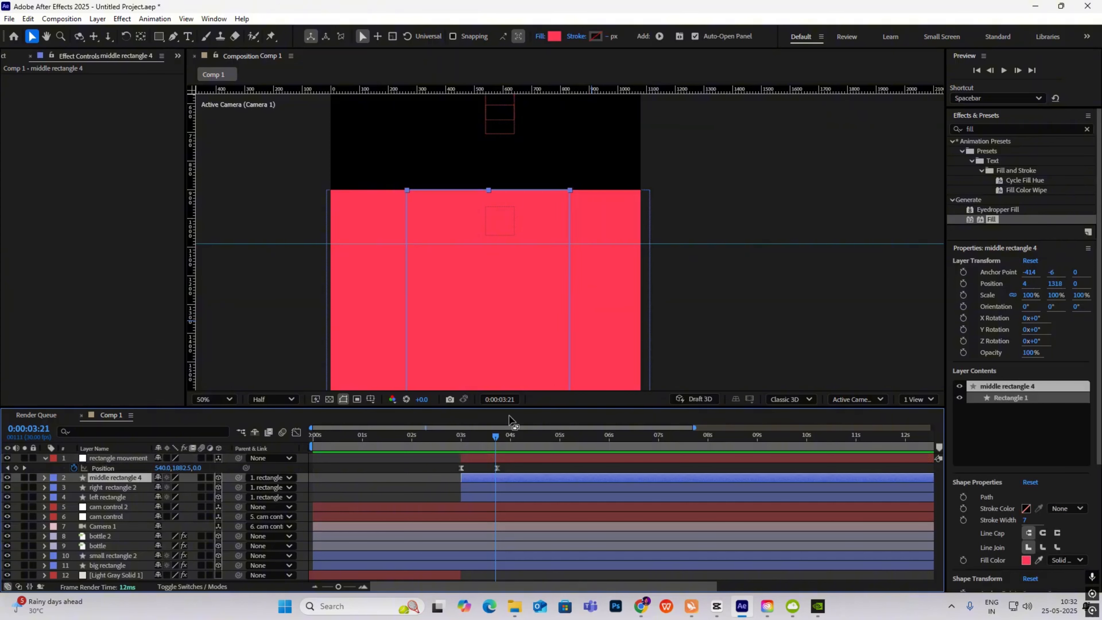
scroll(536, 253, "down", 2)
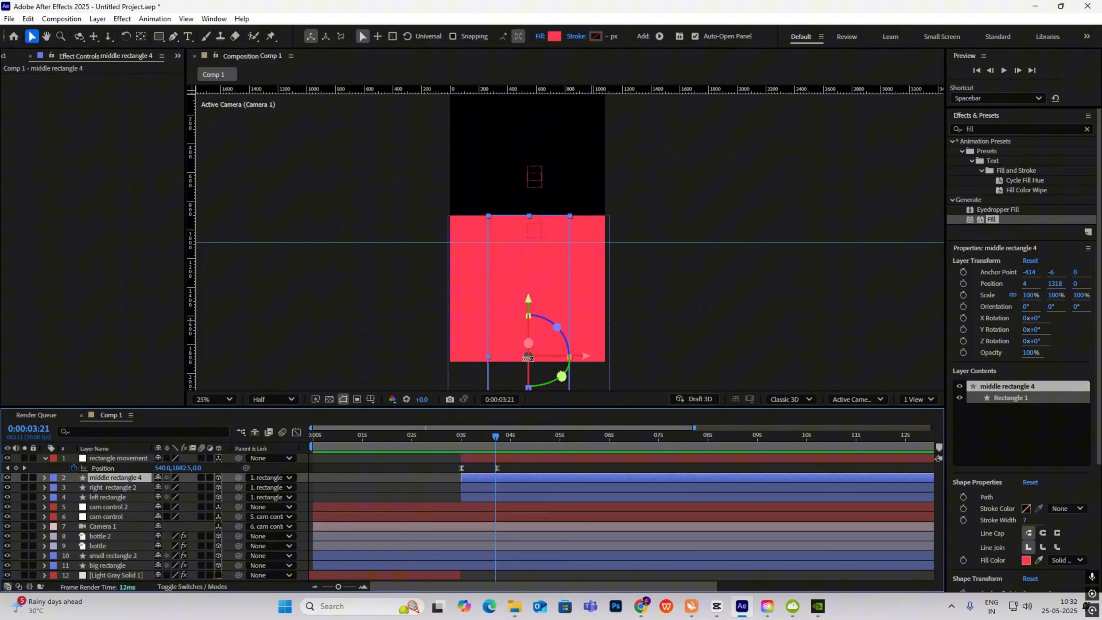
key("y")
left_click_drag(528, 357, 528, 216)
key("v")
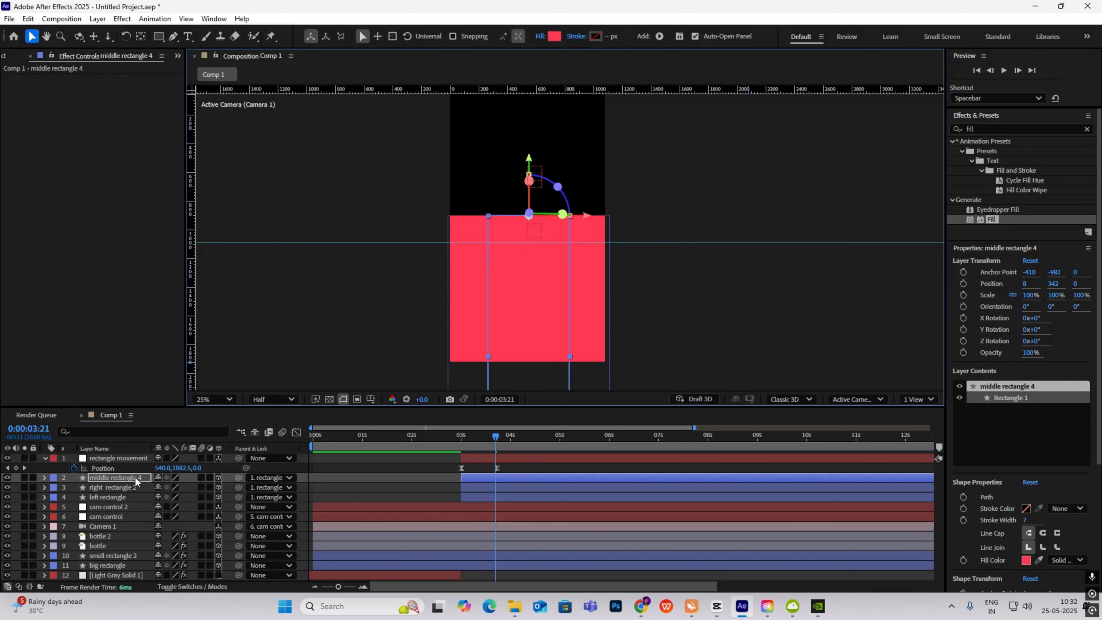
key("s")
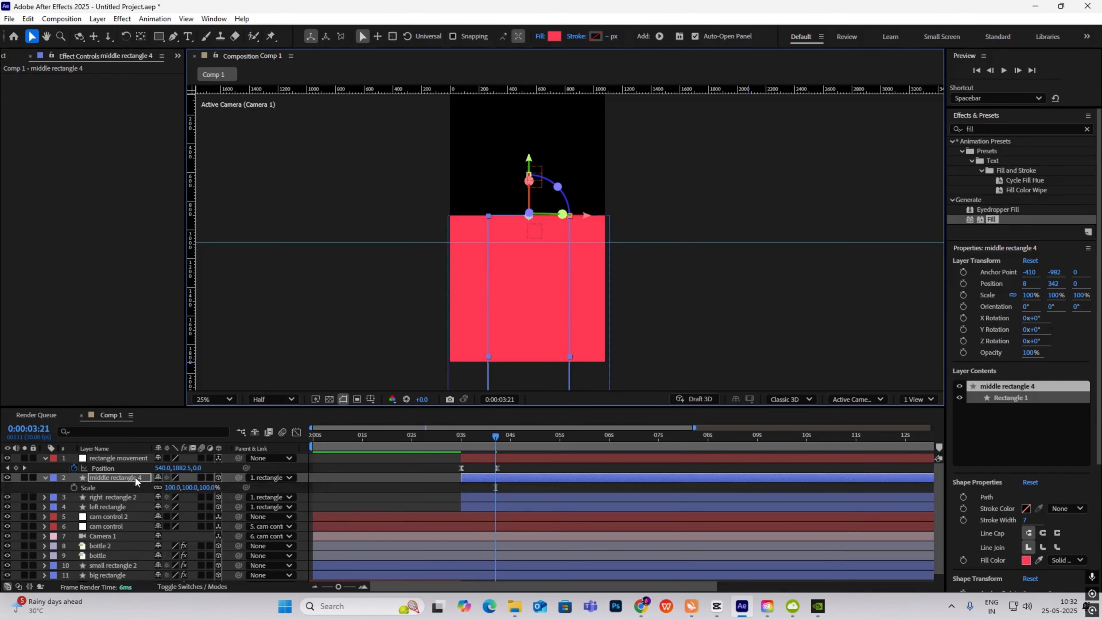
- Unlink Scale and keyframe middle rectangle 4 stretching to 1396% height by 0:00:04:07
left_click(157, 487)
left_click(73, 487)
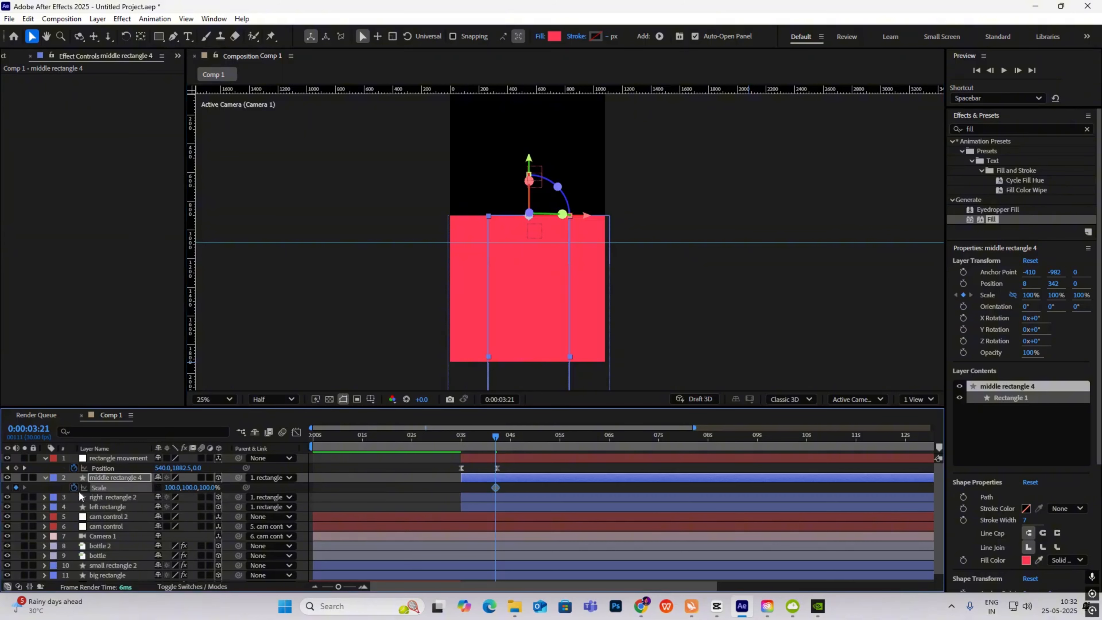
left_click_drag(497, 435, 528, 454)
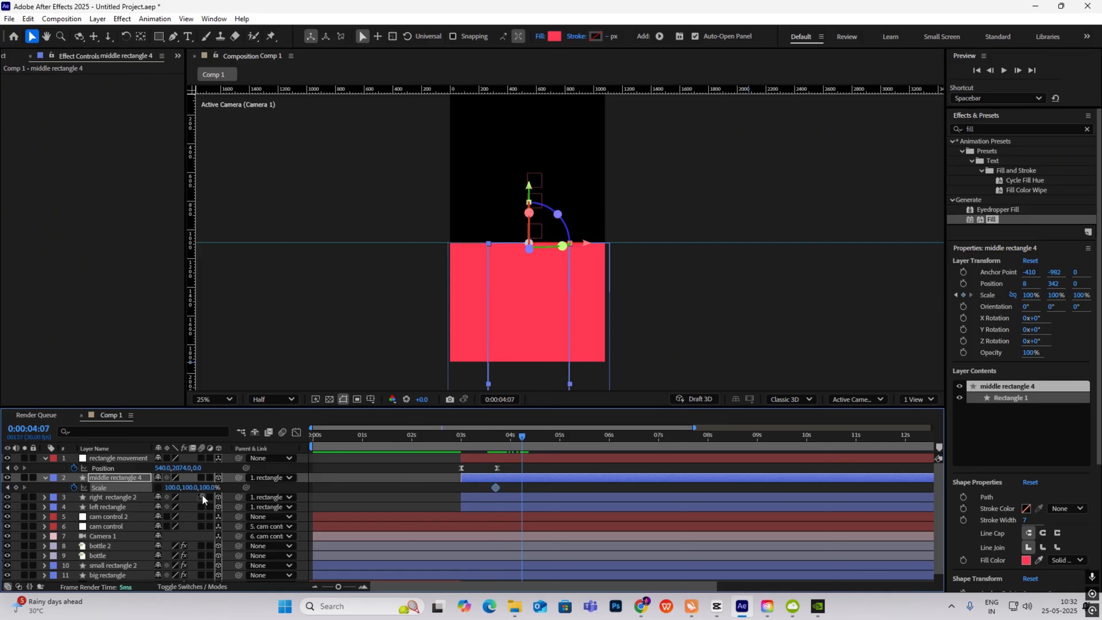
left_click_drag(188, 490, 196, 489)
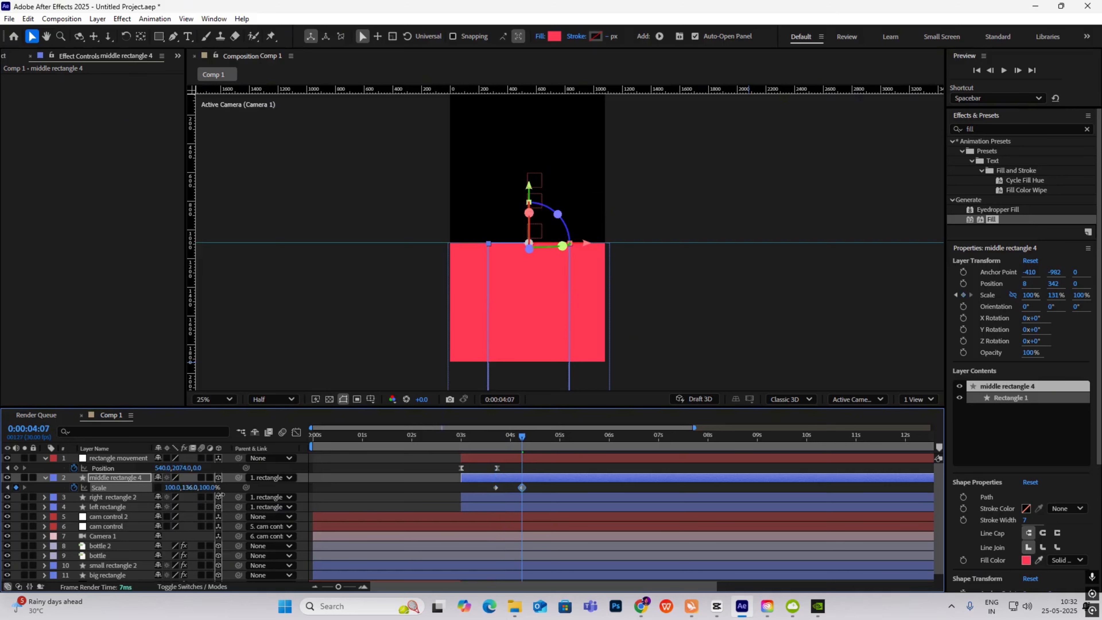
left_click_drag(353, 499, 759, 502)
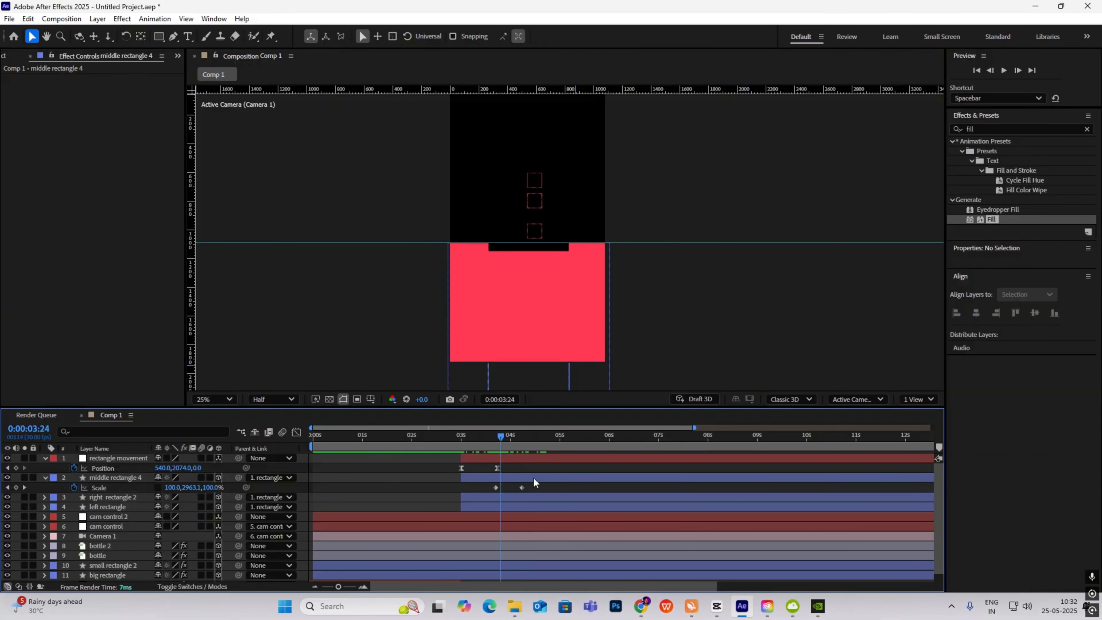
- Easy-ease both Scale keyframes with F9 and show their speed graph fitted to view
left_click_drag(533, 482, 454, 500)
key("F9")
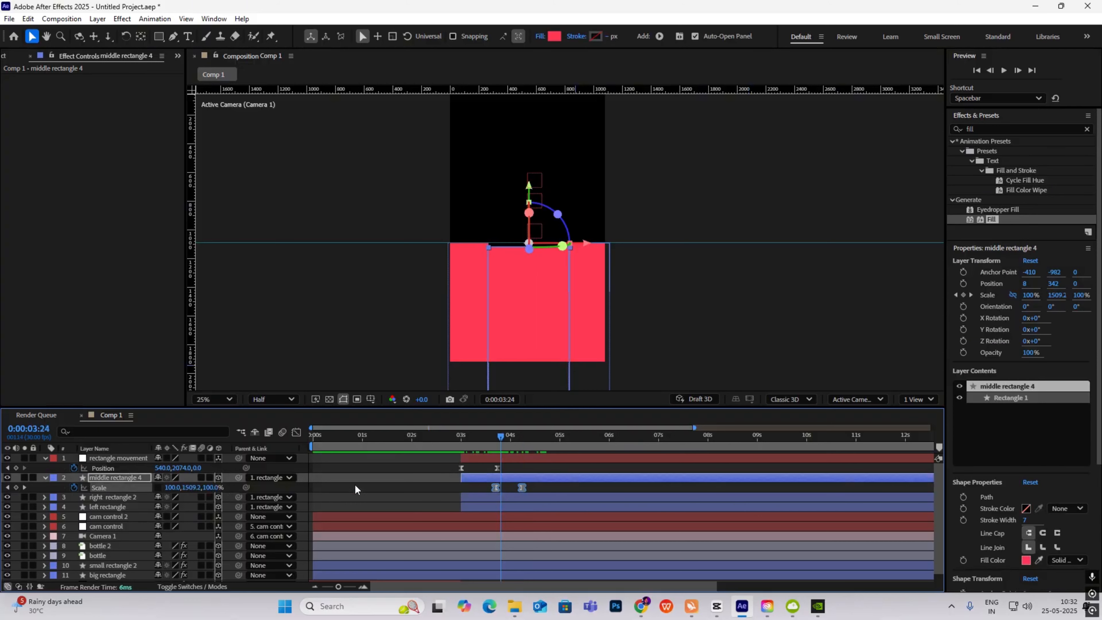
left_click(295, 434)
left_click(571, 575)
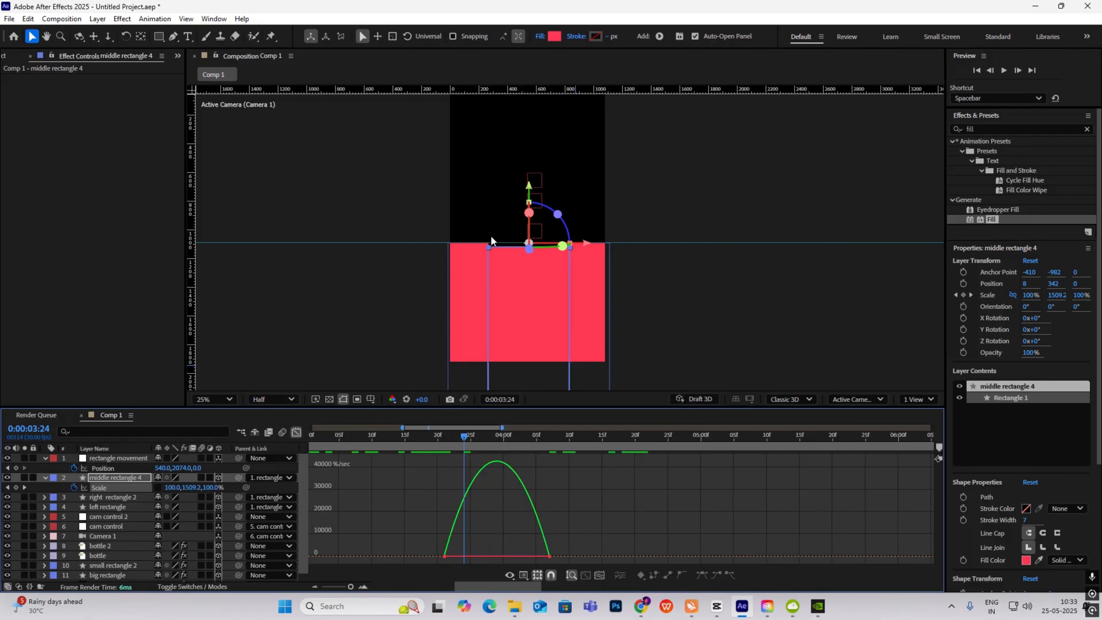
- Pull the Scale influence handles left so the stretch starts fast and eases slowly to rest
left_click_drag(632, 522, 339, 565)
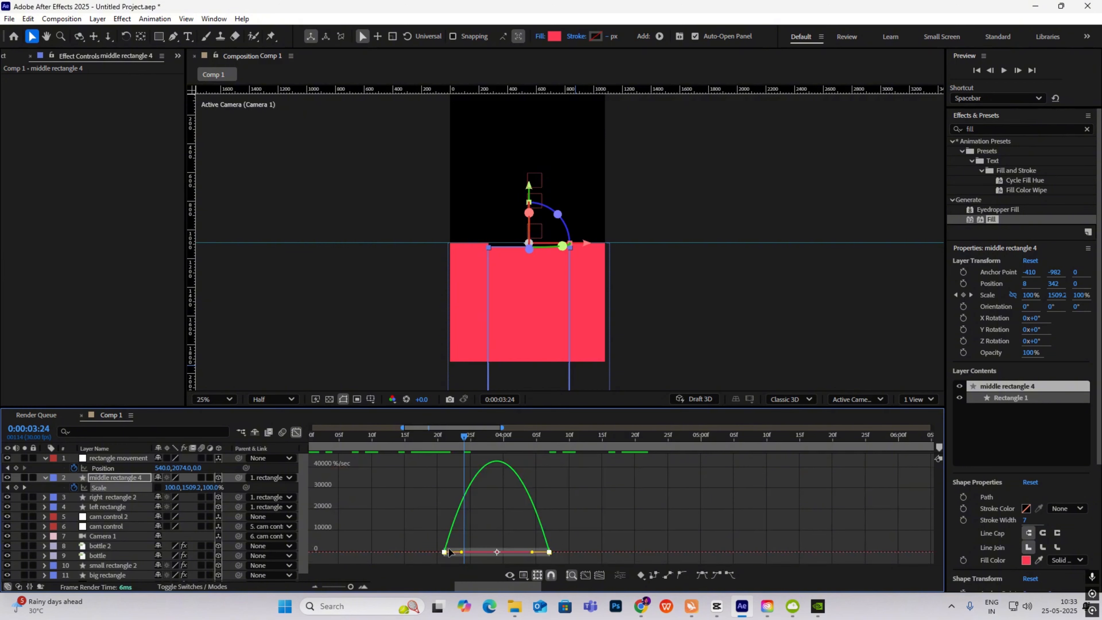
left_click_drag(463, 556, 444, 558)
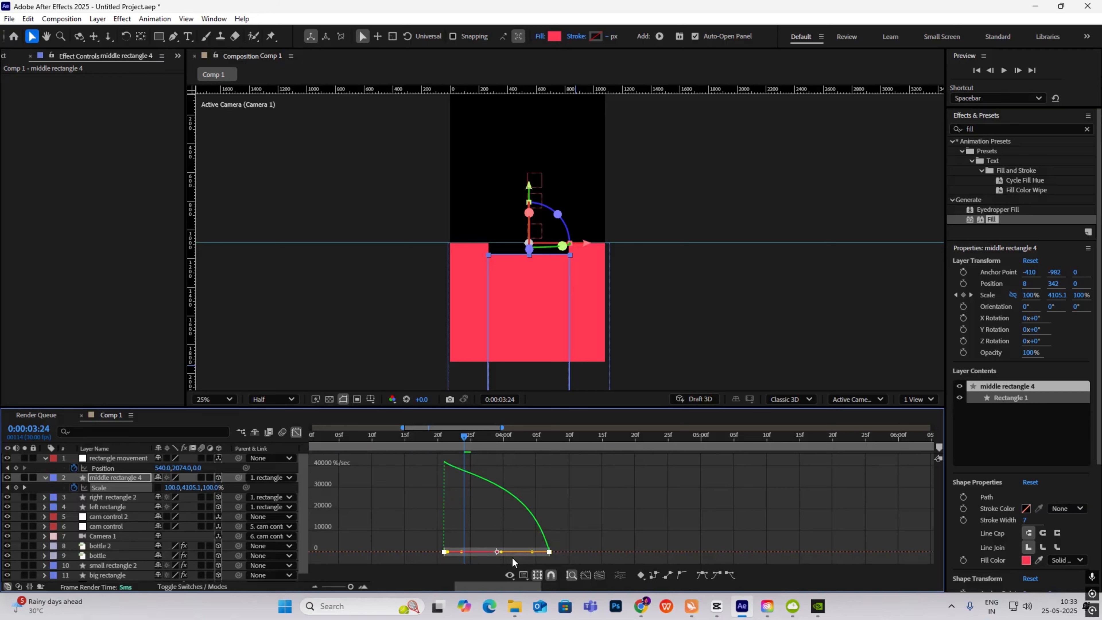
left_click_drag(532, 555, 498, 555)
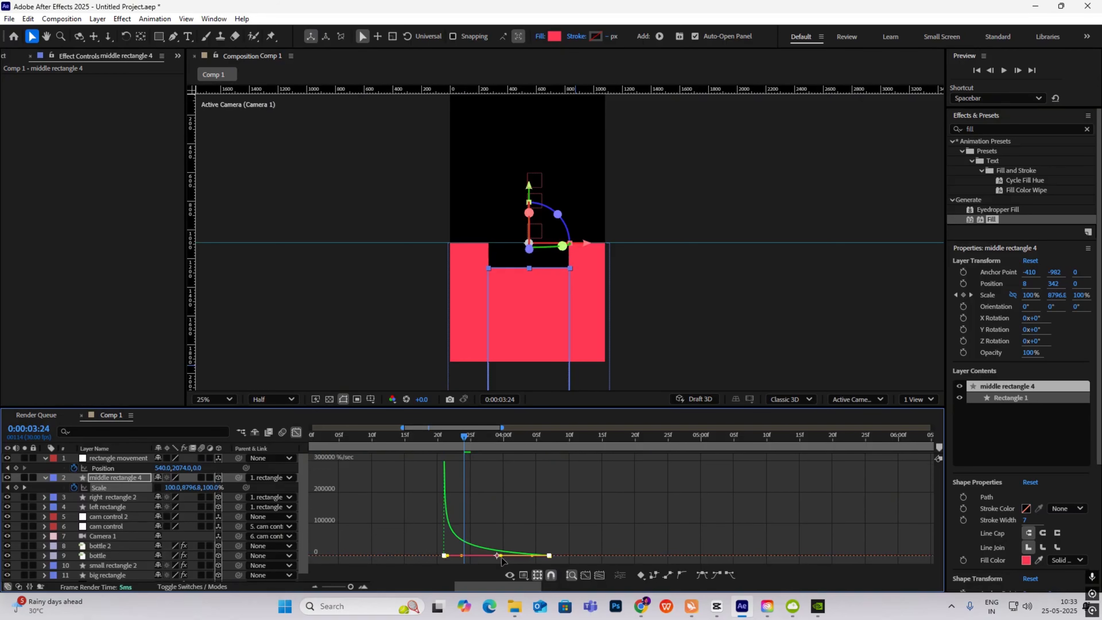
left_click(297, 433)
left_click_drag(452, 438, 556, 496)
key("semicolon")
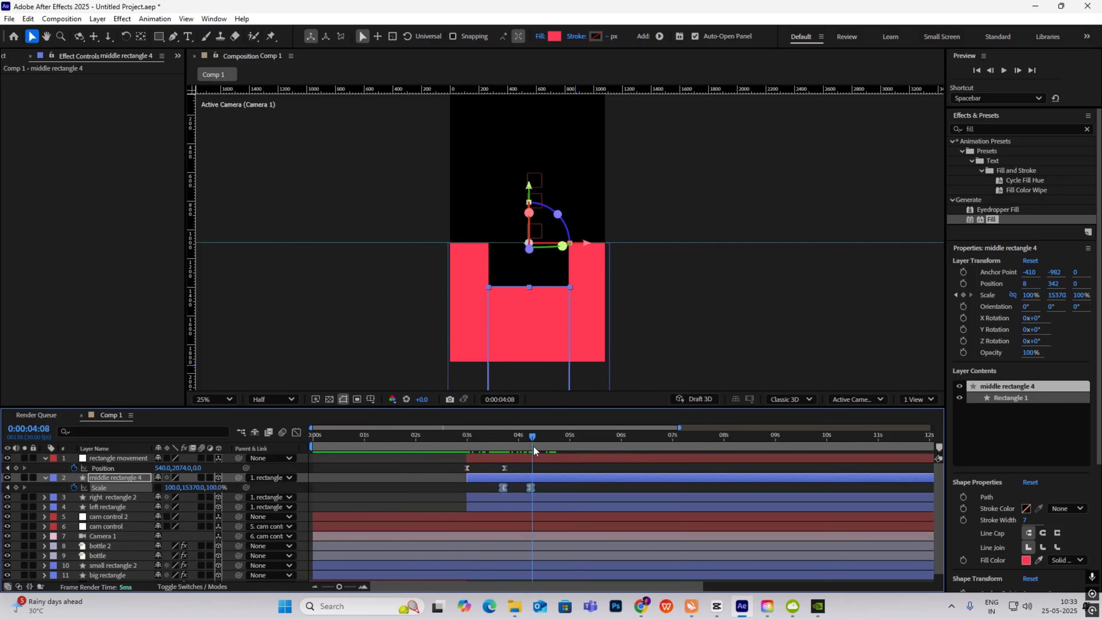
left_click(437, 442)
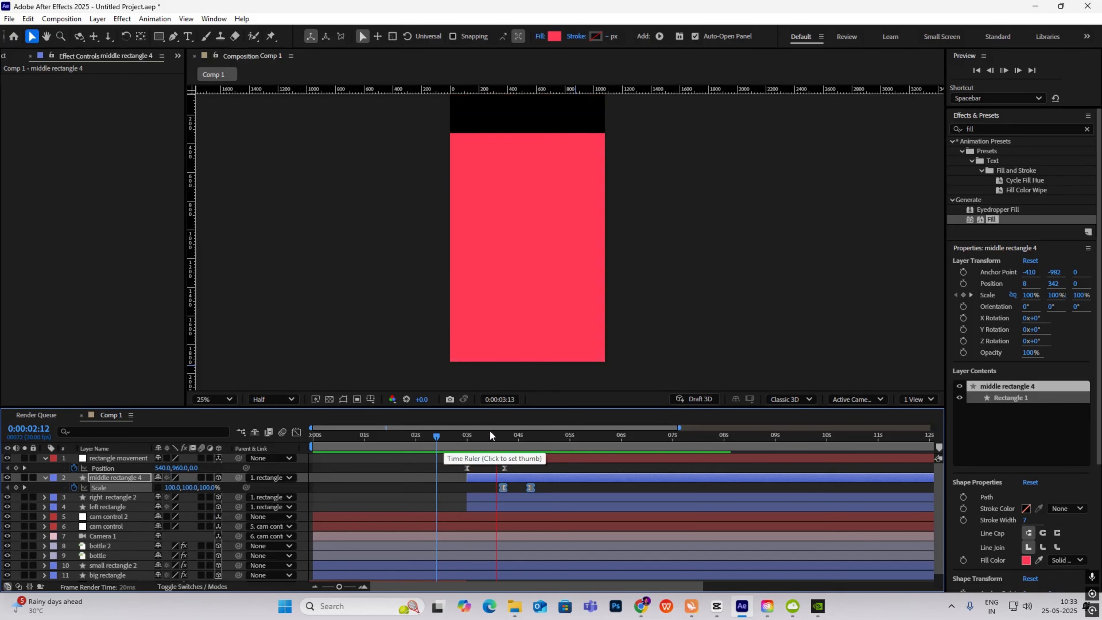
key("space")
scroll(555, 286, "down", 1)
left_click(653, 358)
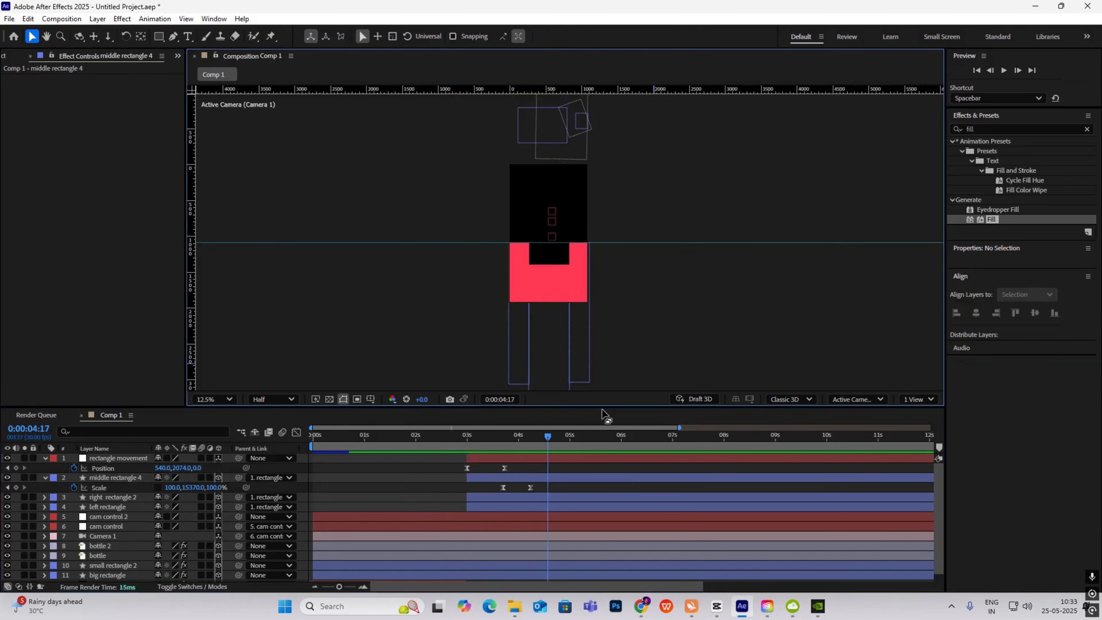
left_click_drag(542, 438, 404, 443)
key("space")
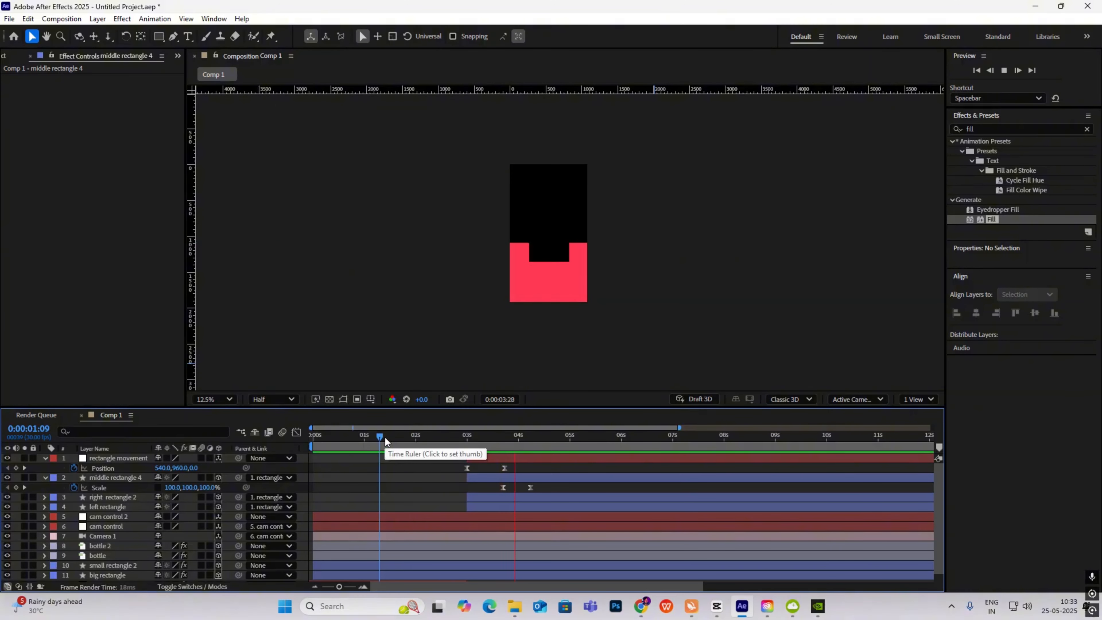
key("space")
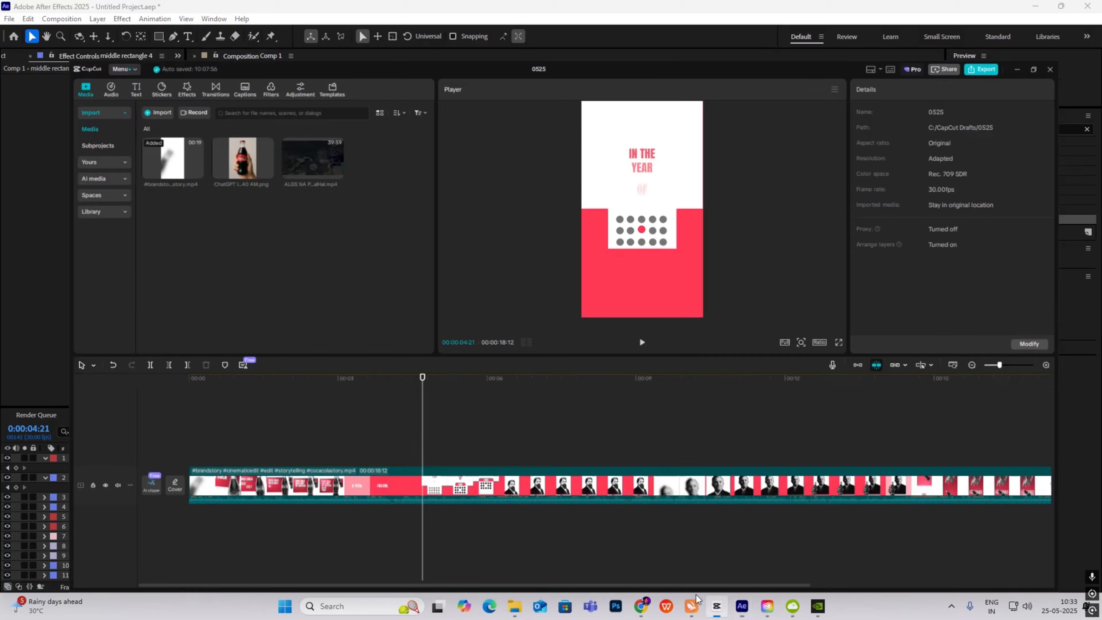
left_click(717, 605)
mouse_move(394, 420)
left_mouse_down()
mouse_move(367, 425)
mouse_move(397, 433)
left_mouse_up()
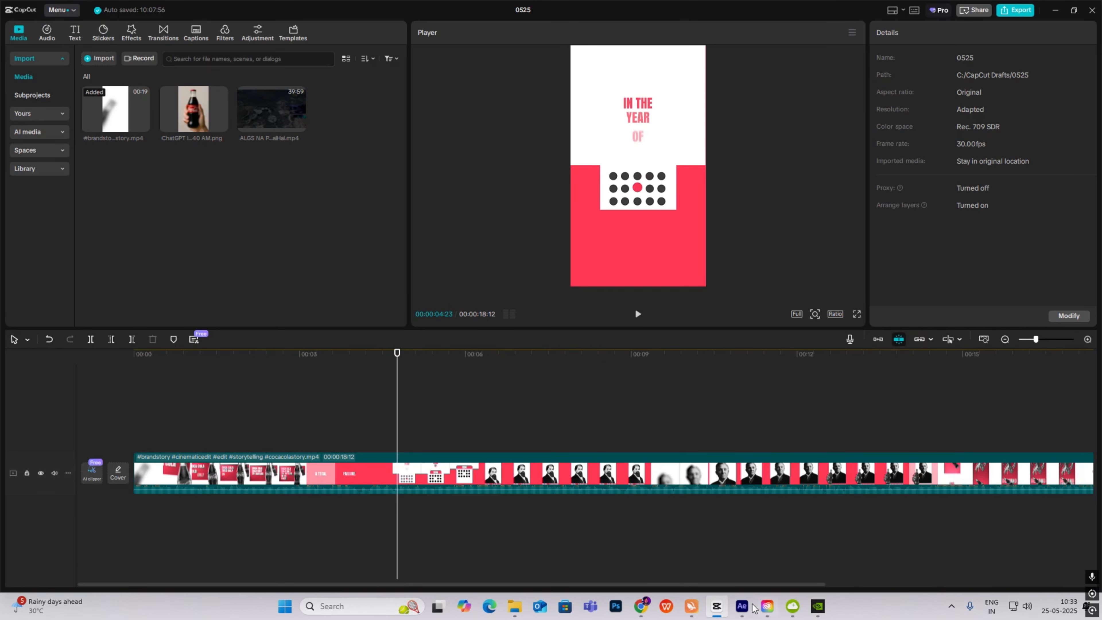
left_click(741, 607)
scroll(578, 266, "up", 4)
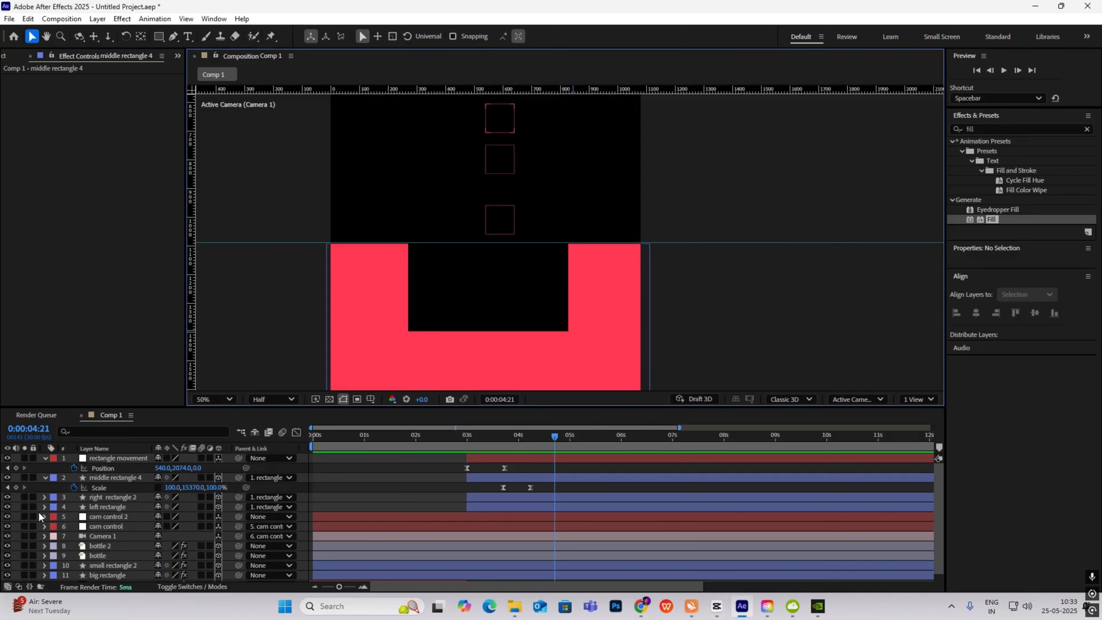
- Draw a small 46 × 46 red circle inside the black opening as Shape Layer 1
left_click(45, 457)
left_click(45, 467)
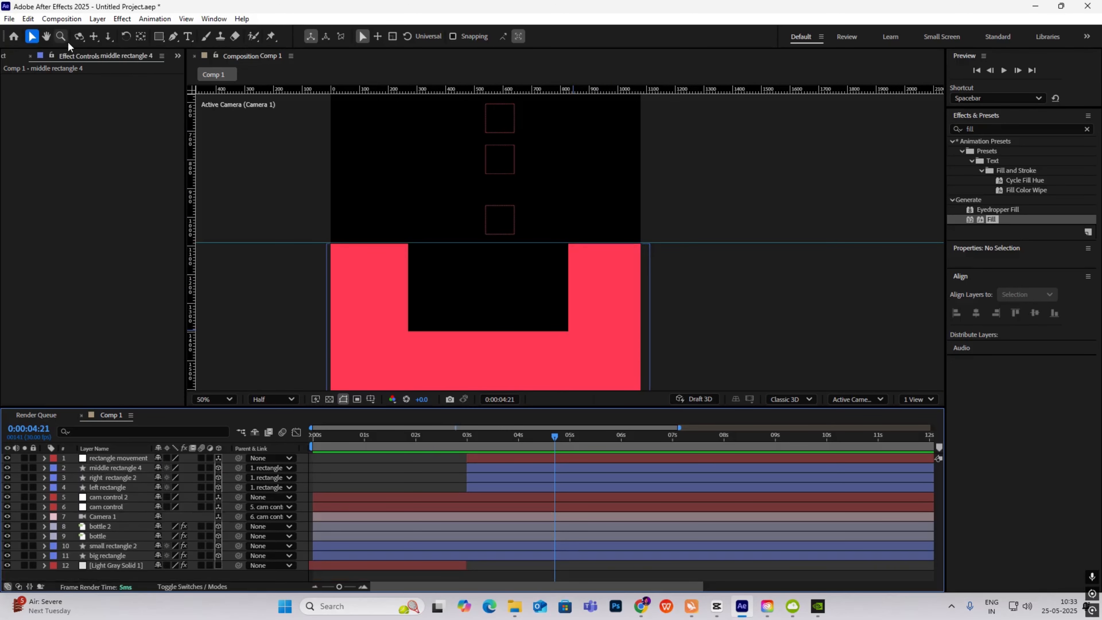
left_click_drag(158, 37, 201, 63)
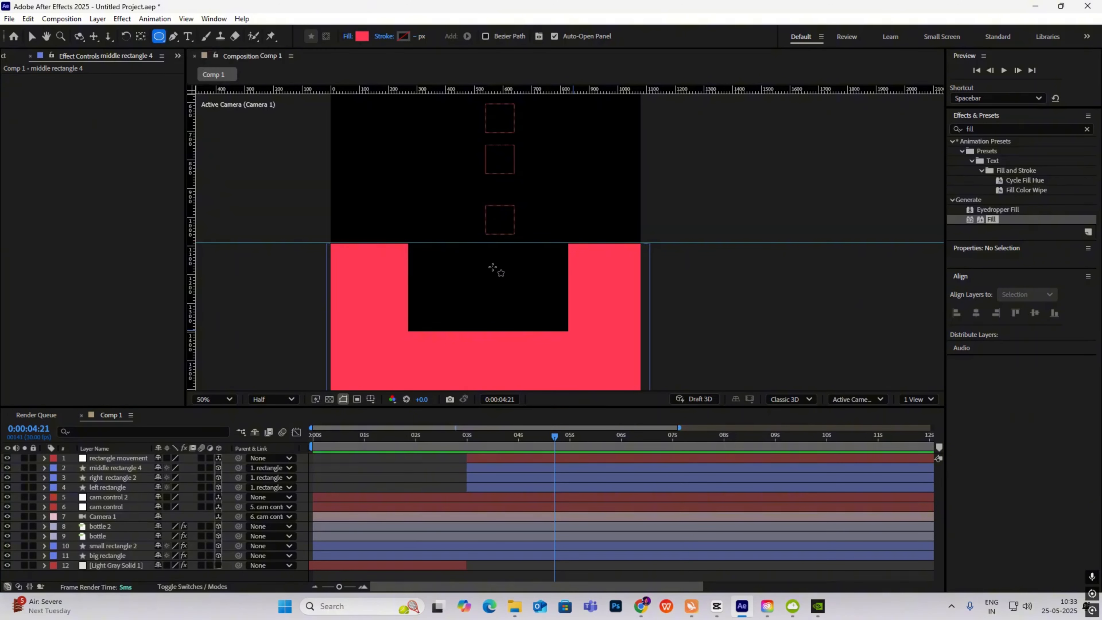
left_click_drag(479, 277, 495, 294)
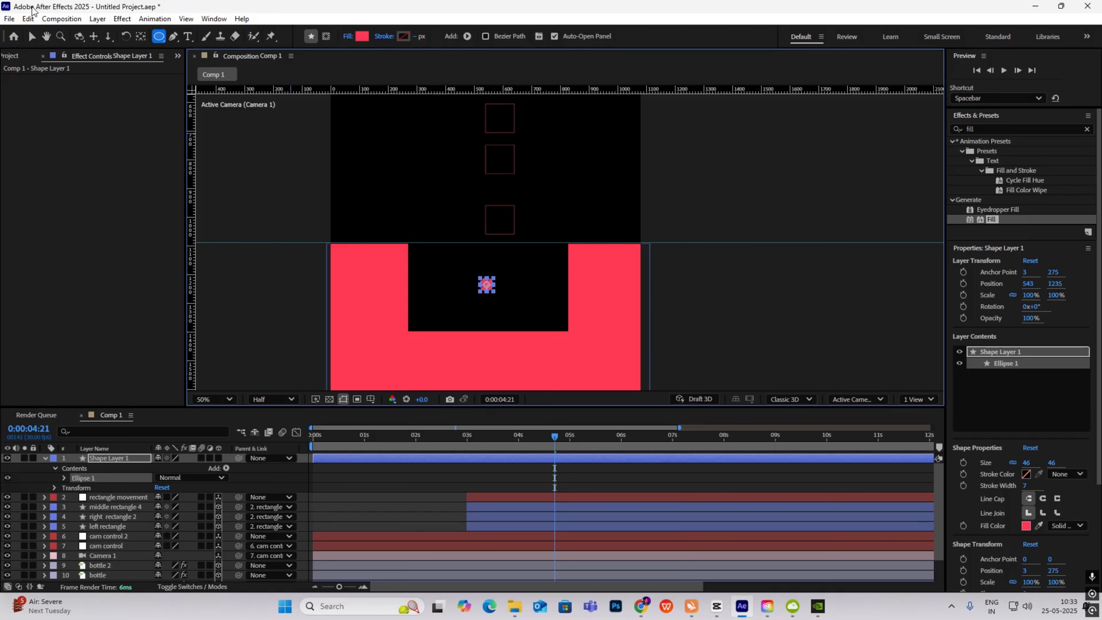
left_click(32, 36)
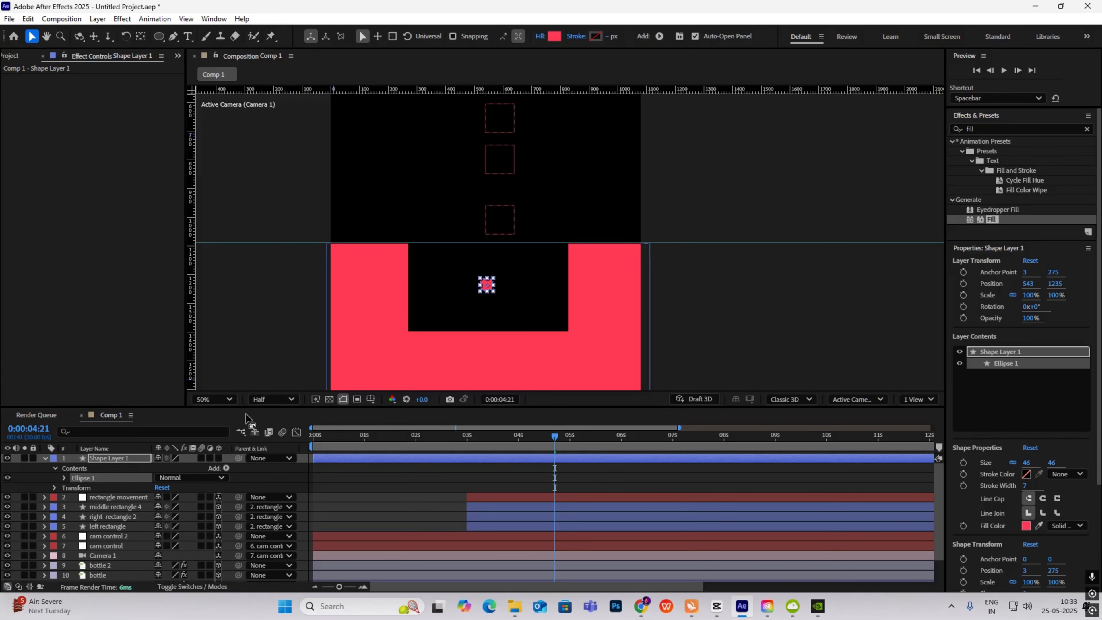
- Make the circle's shape layer 3D and view the composition at 50%
left_click(45, 458)
left_click(218, 457)
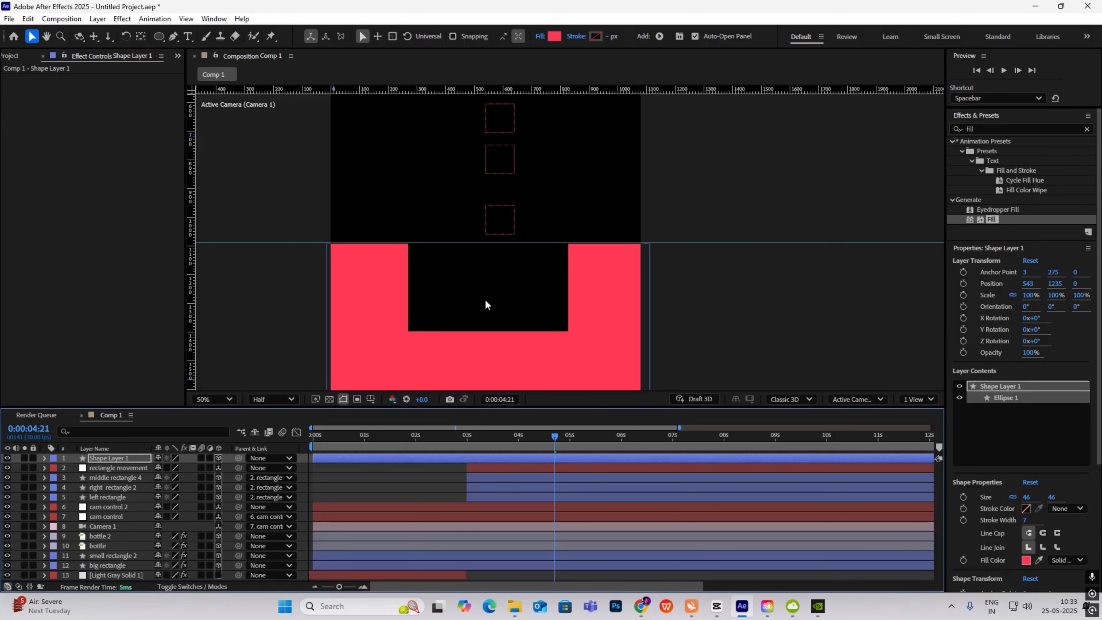
scroll(485, 299, "down", 2)
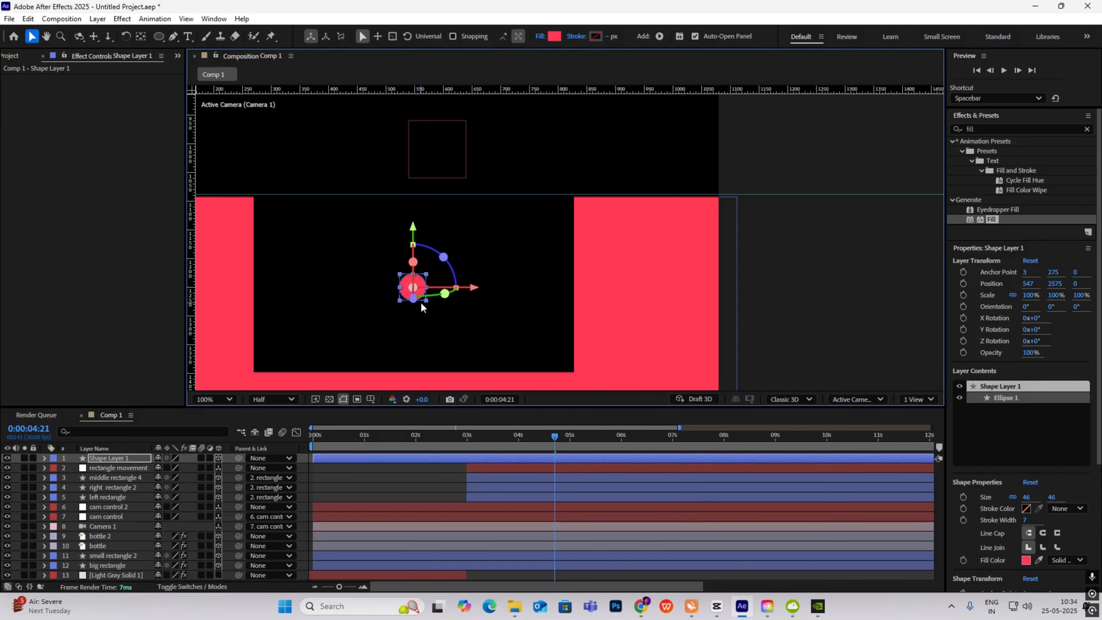
key("comma")
key("comma")
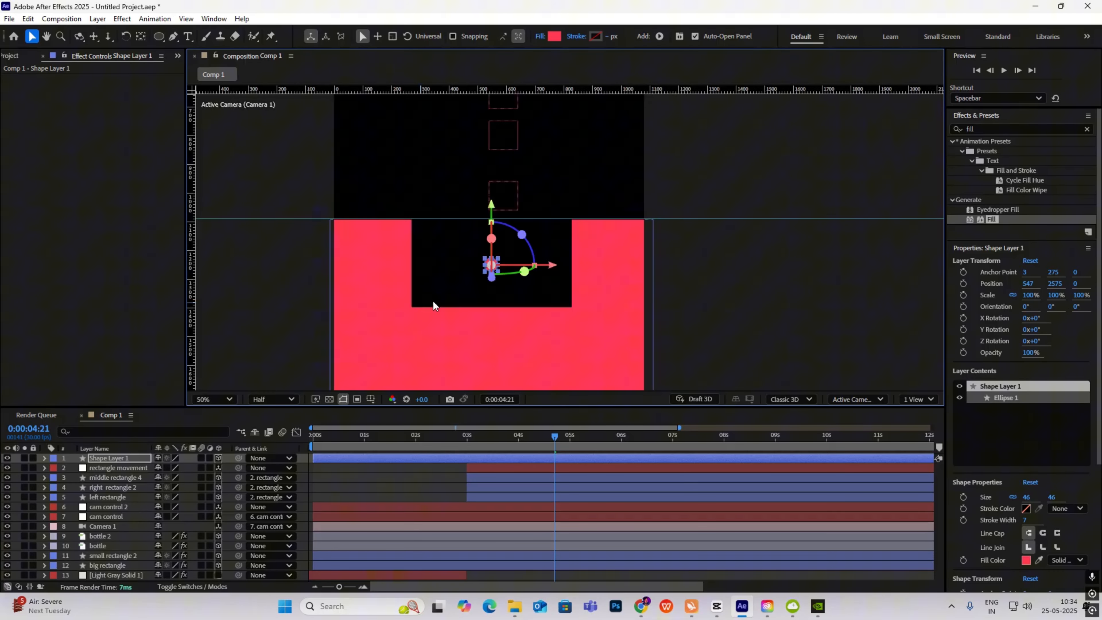
left_click(705, 286)
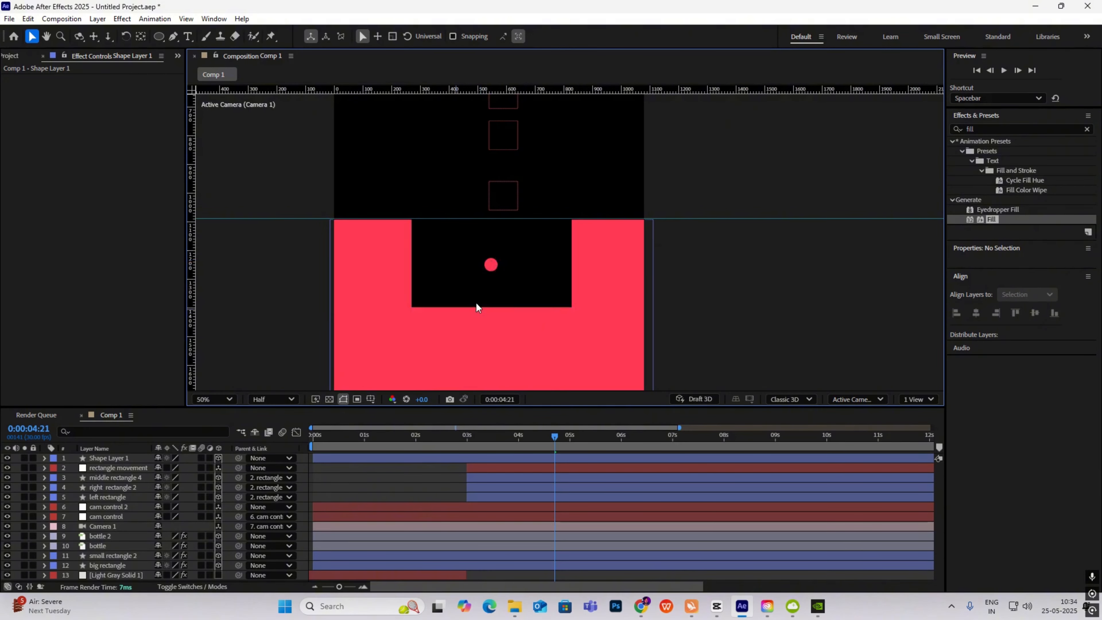
left_click(109, 457)
key("Return")
type("pink ball")
key("Return")
key("ctrl+d")
key("ctrl+d")
key("ctrl+d")
key("ctrl+d")
left_click(122, 460)
left_click(112, 467)
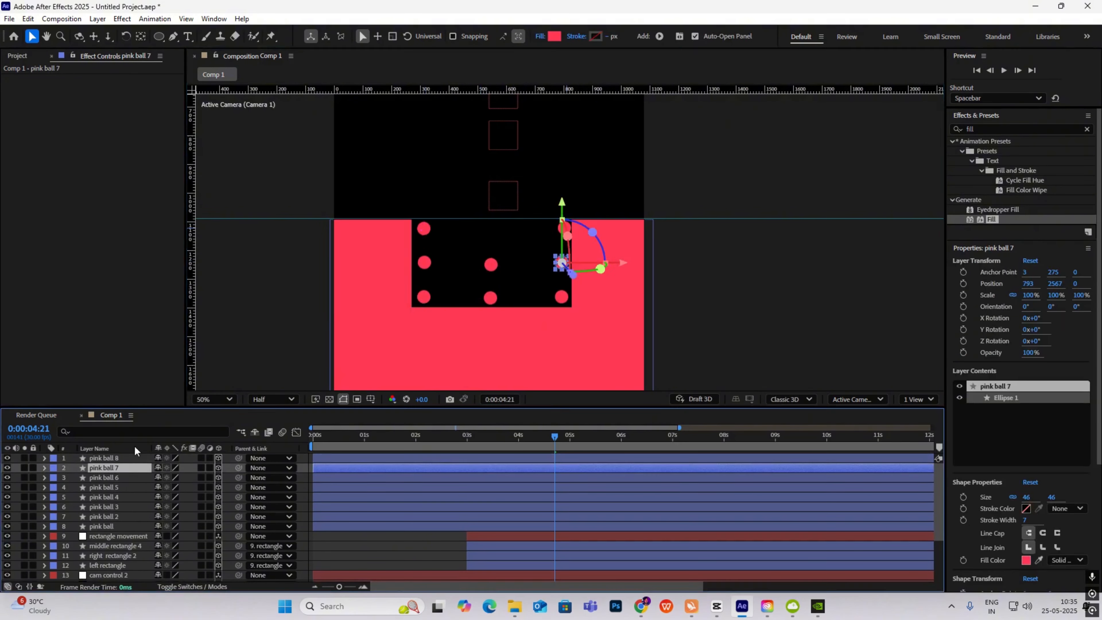
key("ctrl+d")
left_click(122, 526)
left_click(123, 460, "shift")
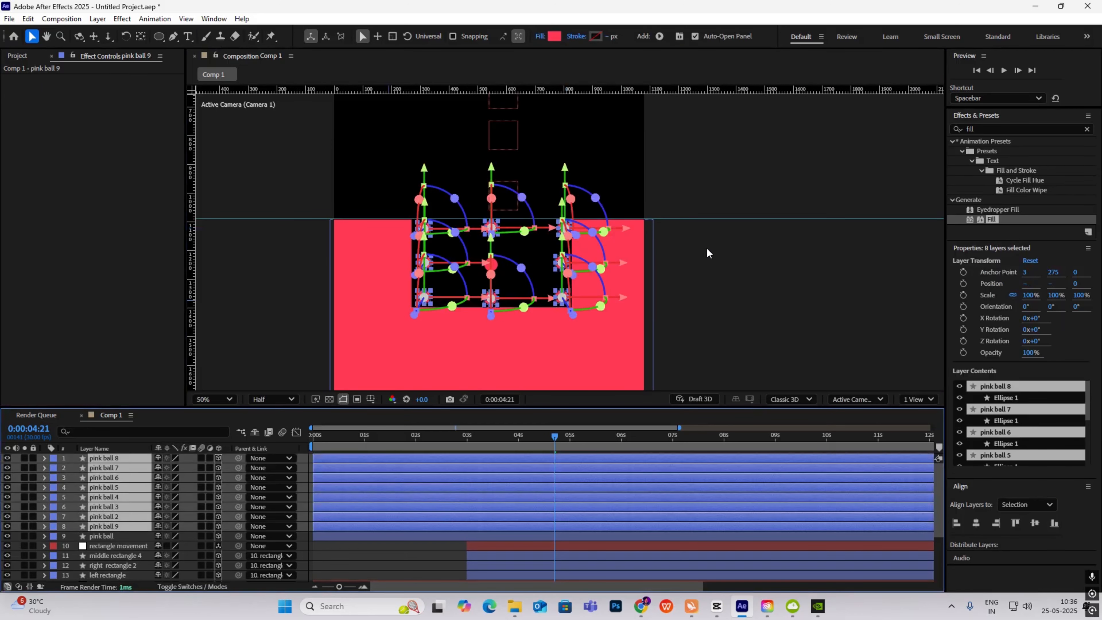
left_click(555, 38)
mouse_move(426, 316)
left_mouse_down()
mouse_move(418, 352)
mouse_move(386, 355)
mouse_move(383, 369)
left_mouse_up()
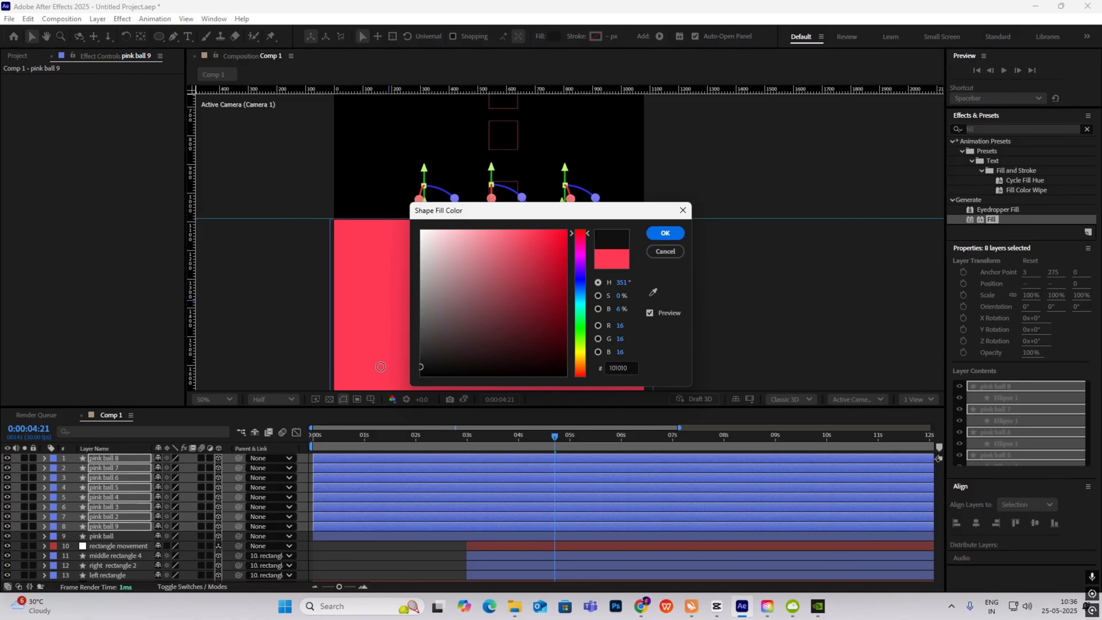
left_click(665, 233)
left_click(761, 266)
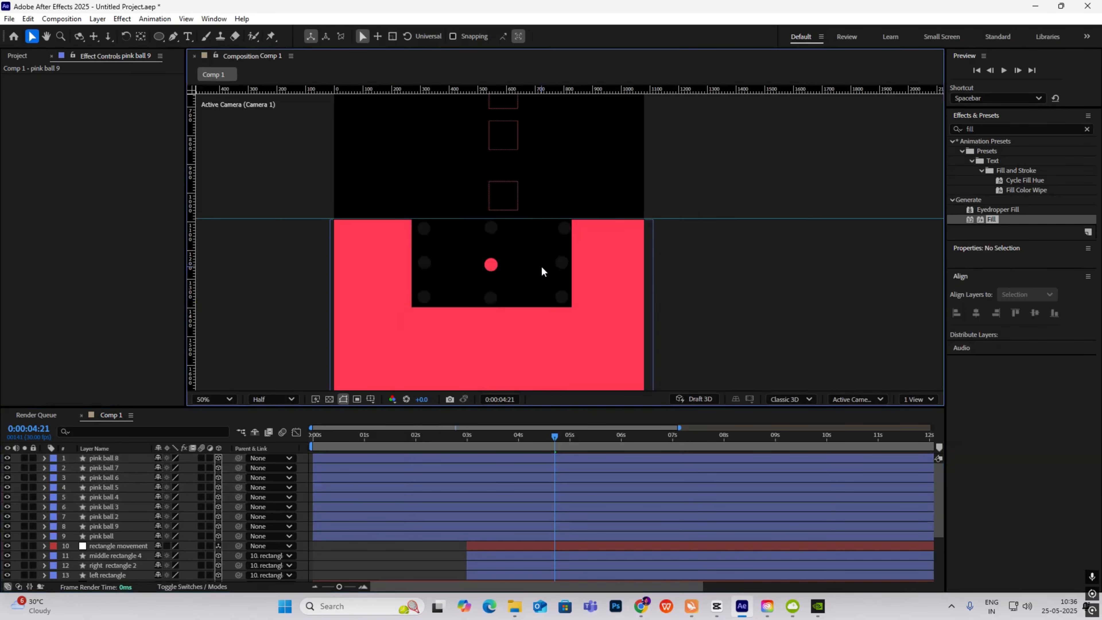
scroll(541, 271, "down", 2)
left_click(717, 605)
left_click(718, 608)
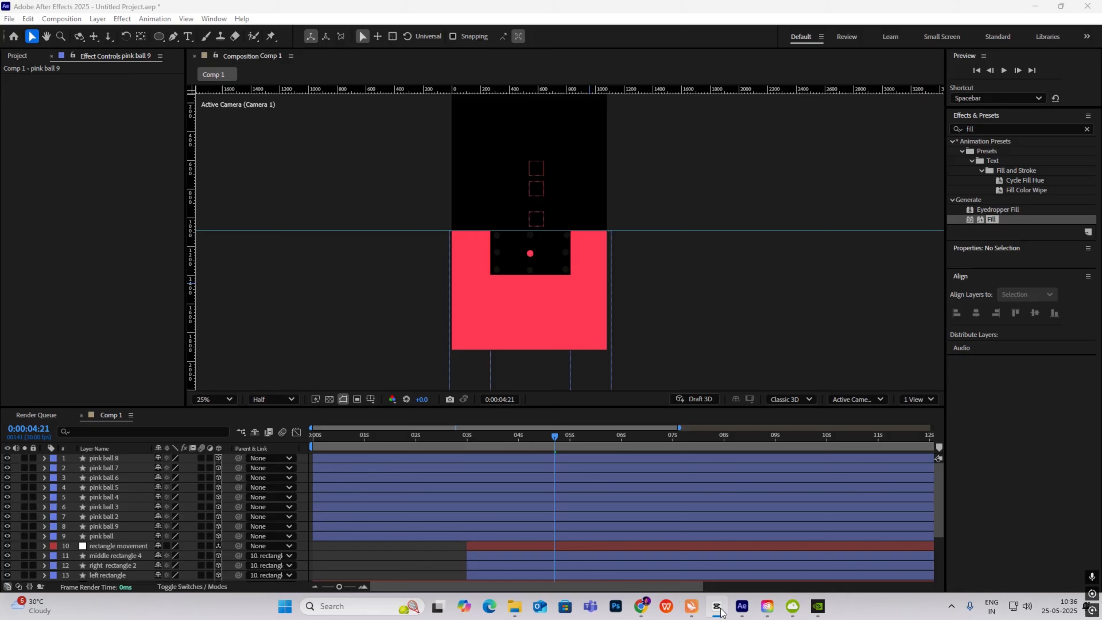
left_click(717, 606)
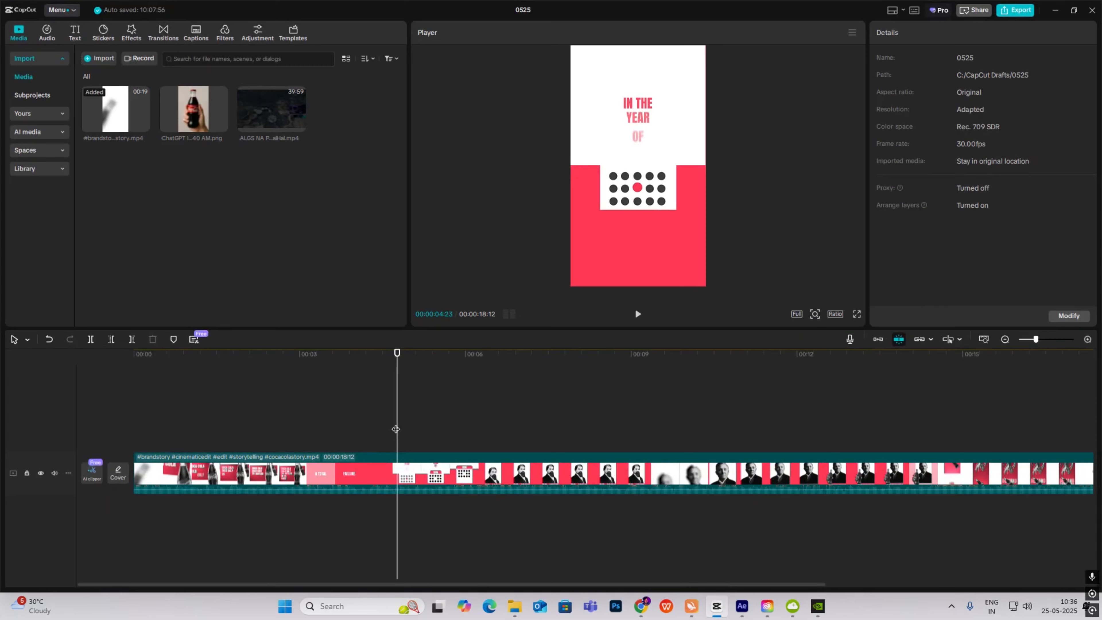
left_click_drag(396, 430, 414, 468)
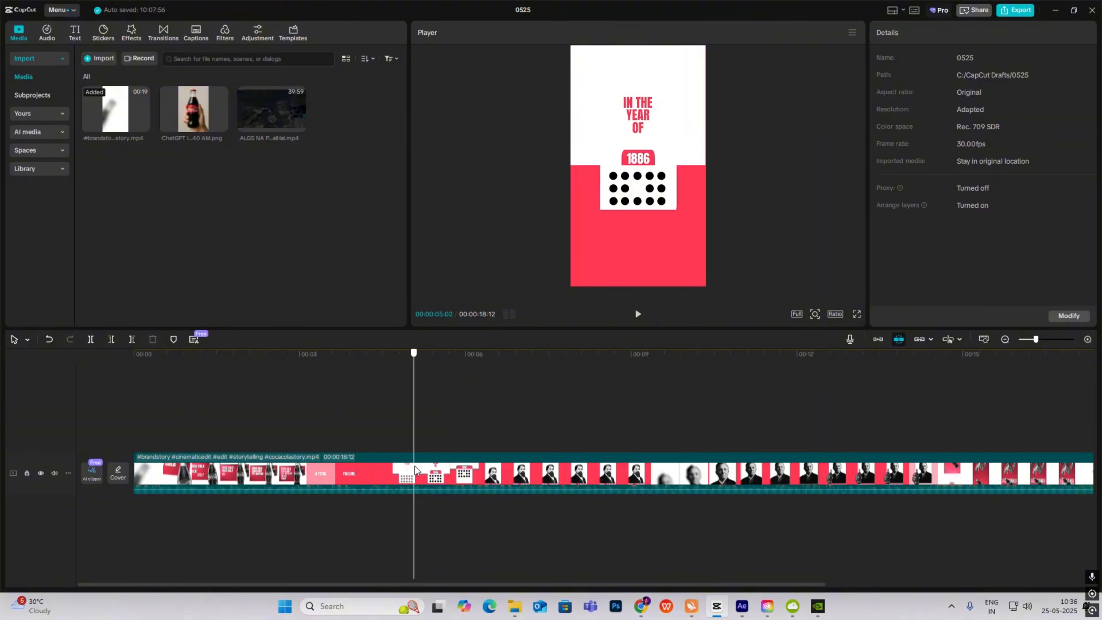
left_click(717, 605)
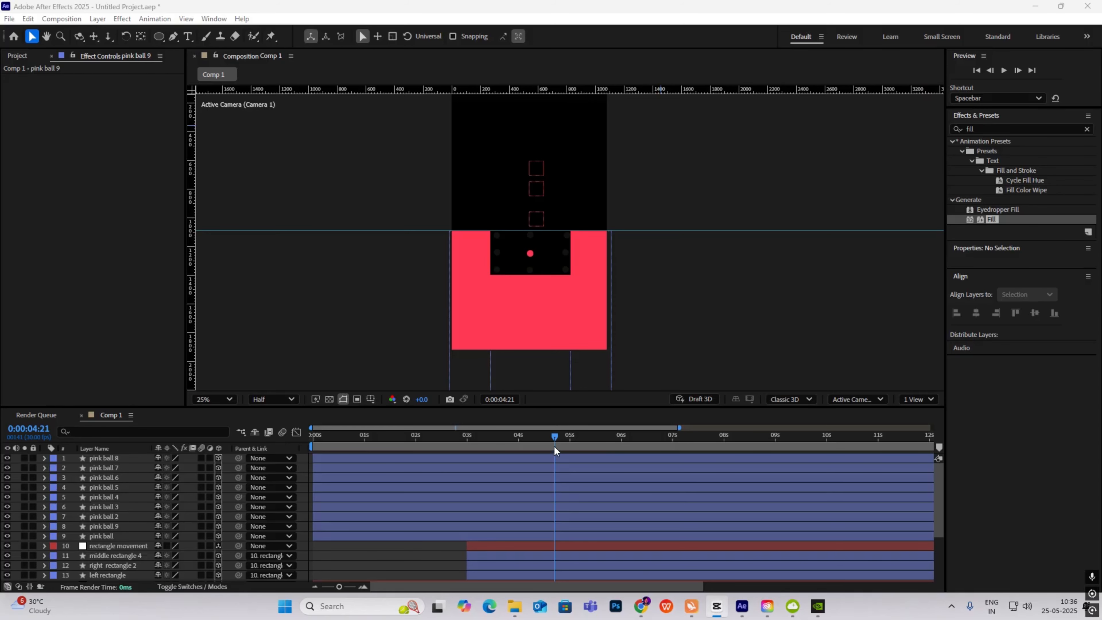
left_click_drag(554, 447, 430, 478)
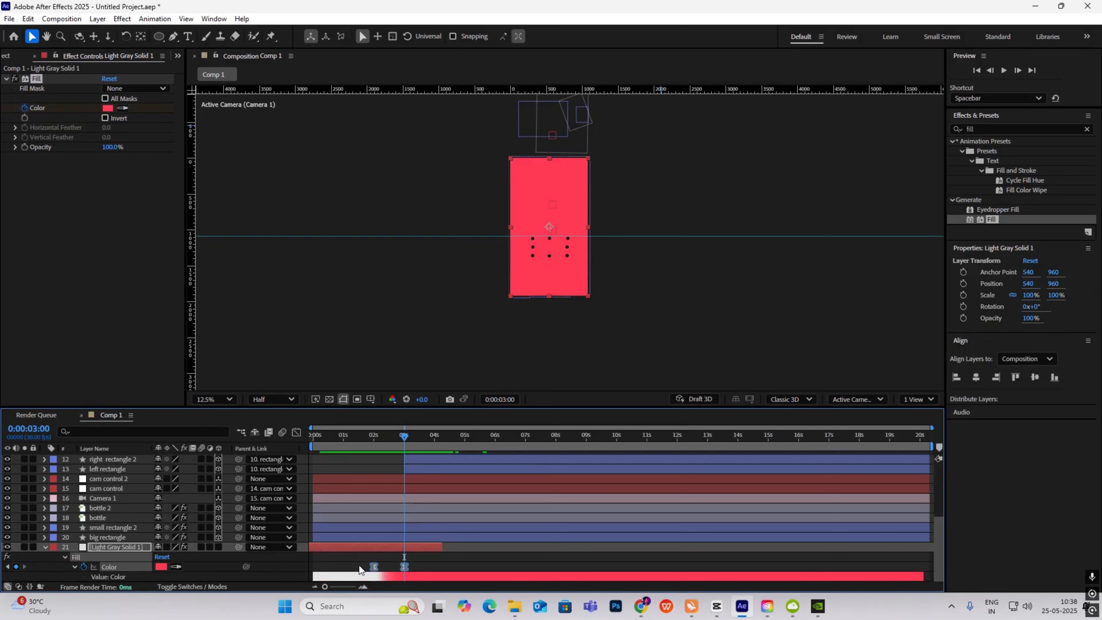
- Paste the solid's Color keyframes at 3:01 and time-reverse them, then preview the fill change
key("Page_Down")
key("ctrl+v")
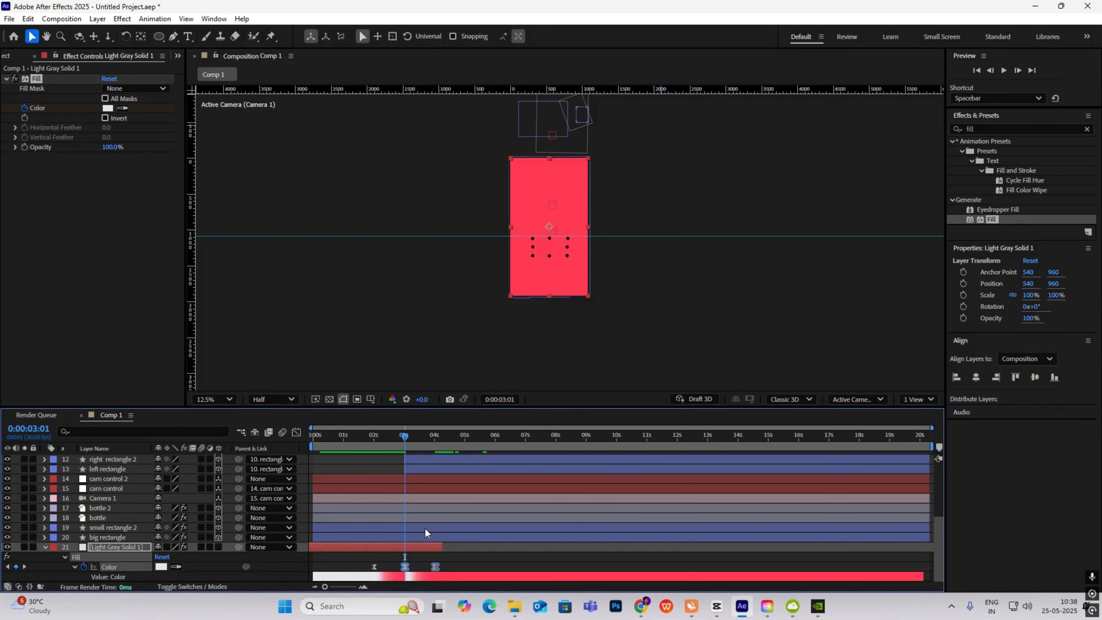
right_click(435, 570)
mouse_move(573, 555)
left_click(612, 562)
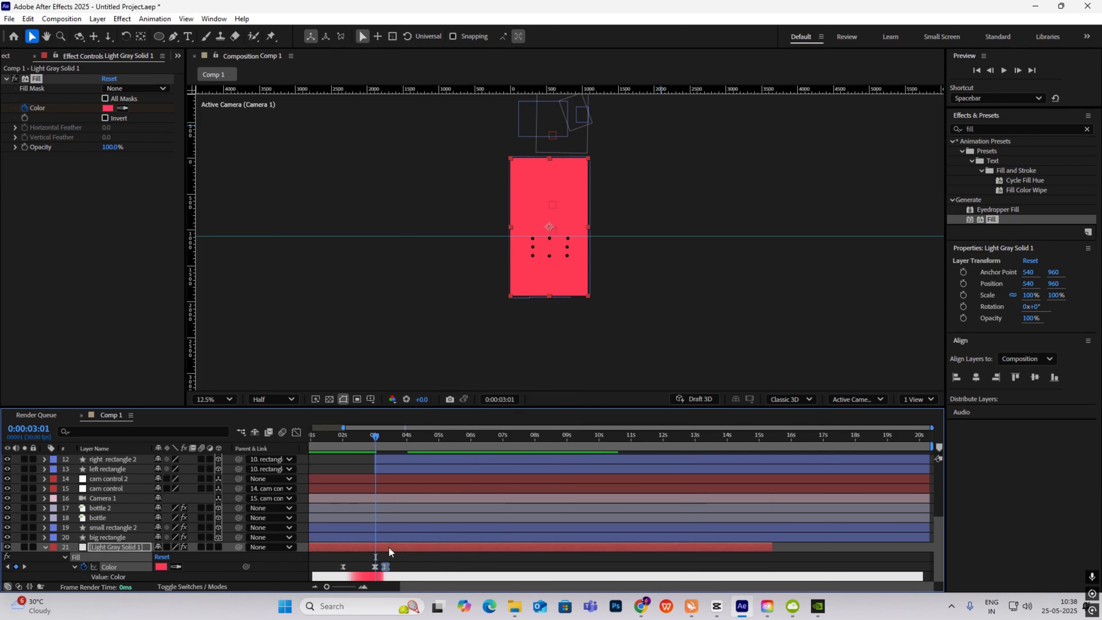
key("space")
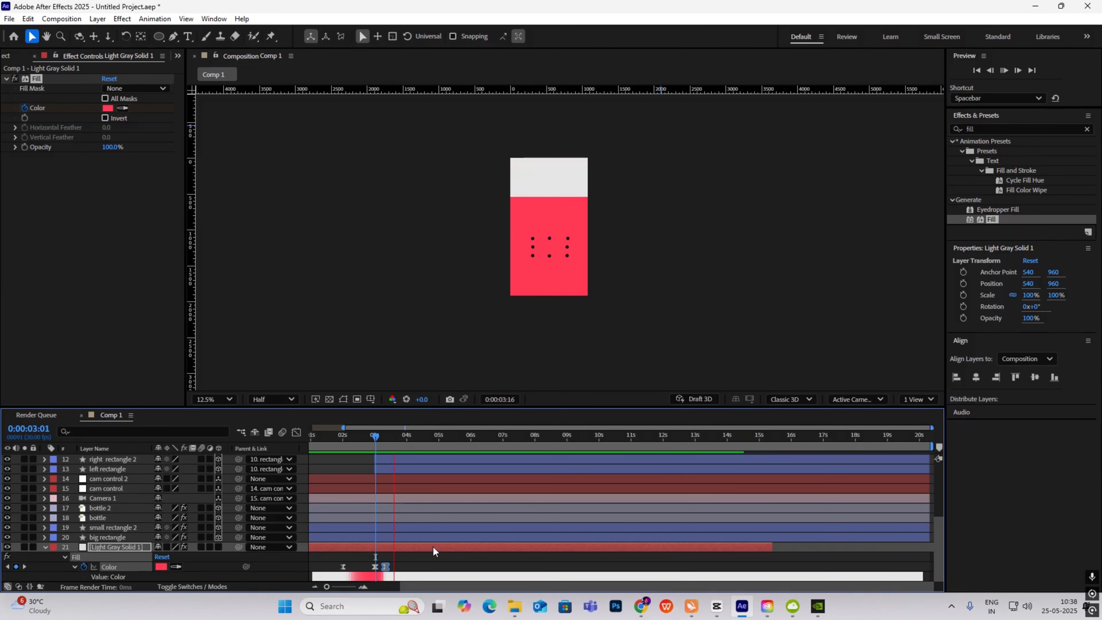
key("space")
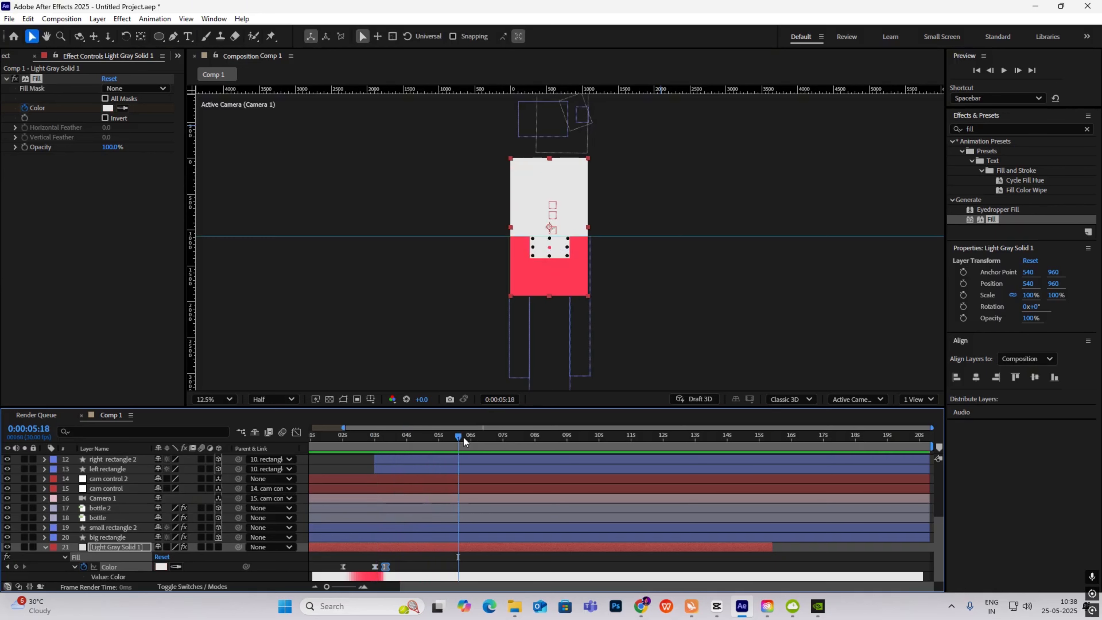
- Return to 2:23 and compare with the CapCut reference around the 1886 card
scroll(553, 252, "up", 4)
scroll(551, 252, "down", 1)
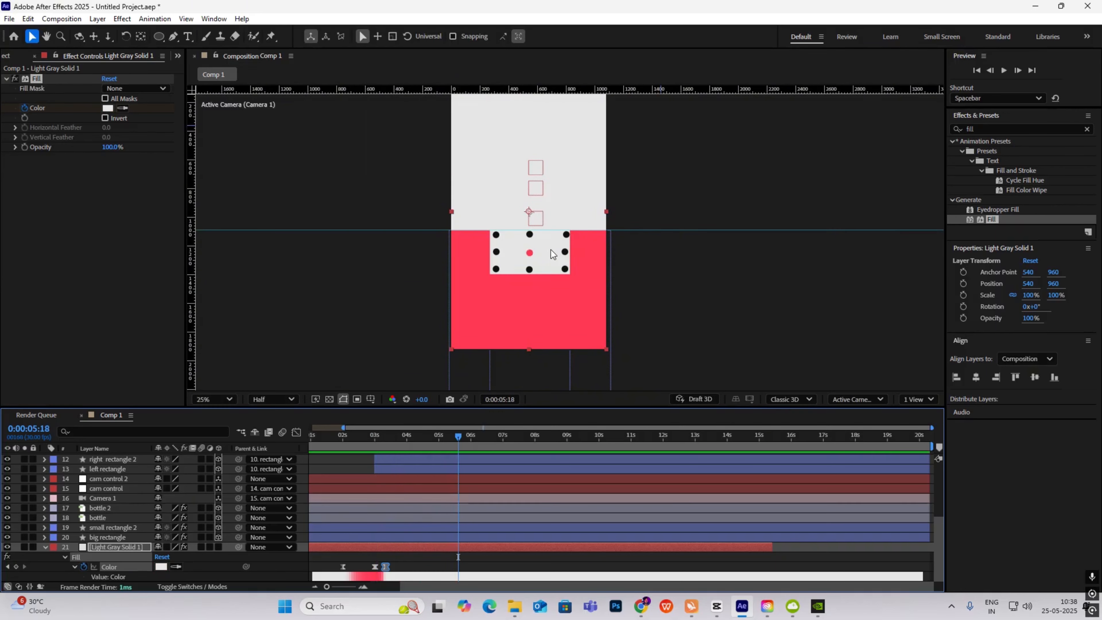
left_click_drag(458, 437, 420, 471)
left_click(716, 606)
left_click_drag(389, 406, 402, 442)
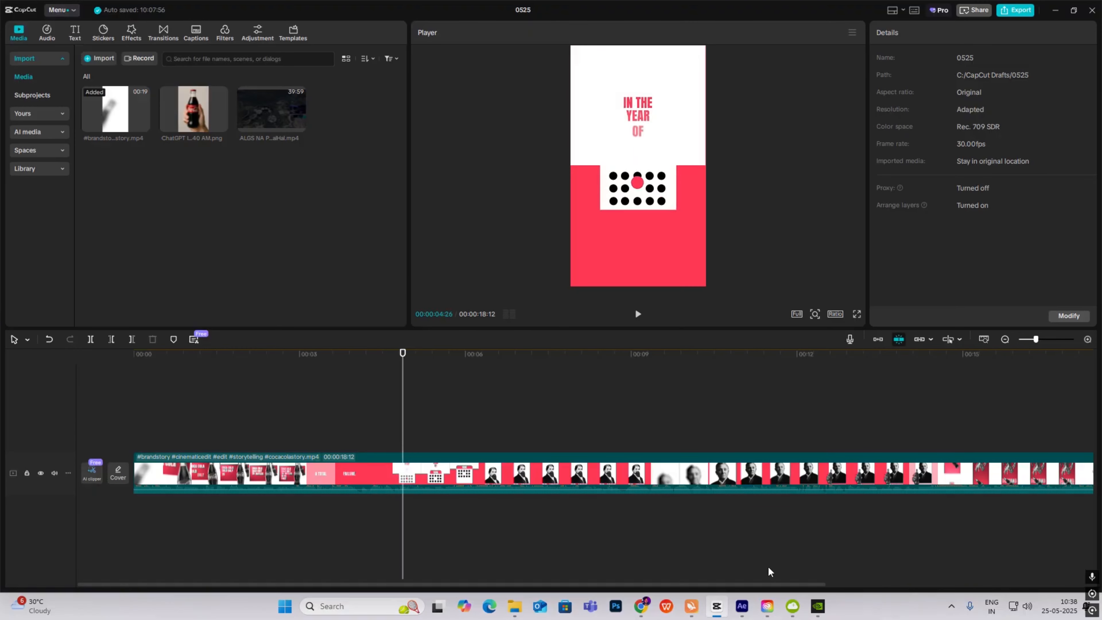
left_click(741, 606)
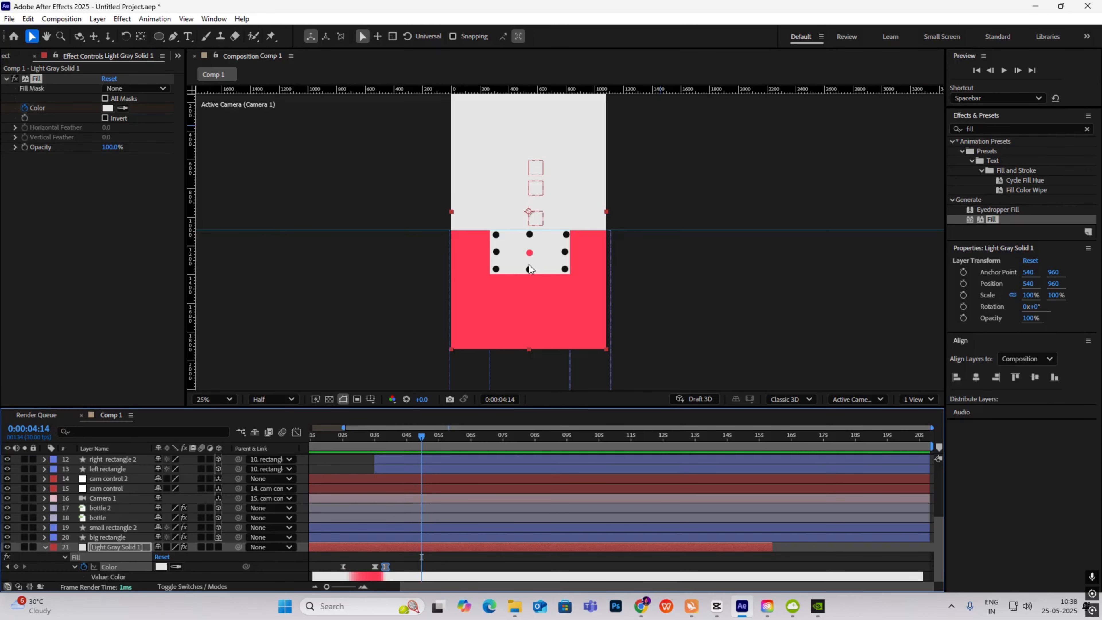
- Move to 3:22 and select all eight pink ball dot layers
left_click_drag(421, 436, 386, 447)
left_click(44, 548)
scroll(165, 507, "up", 5)
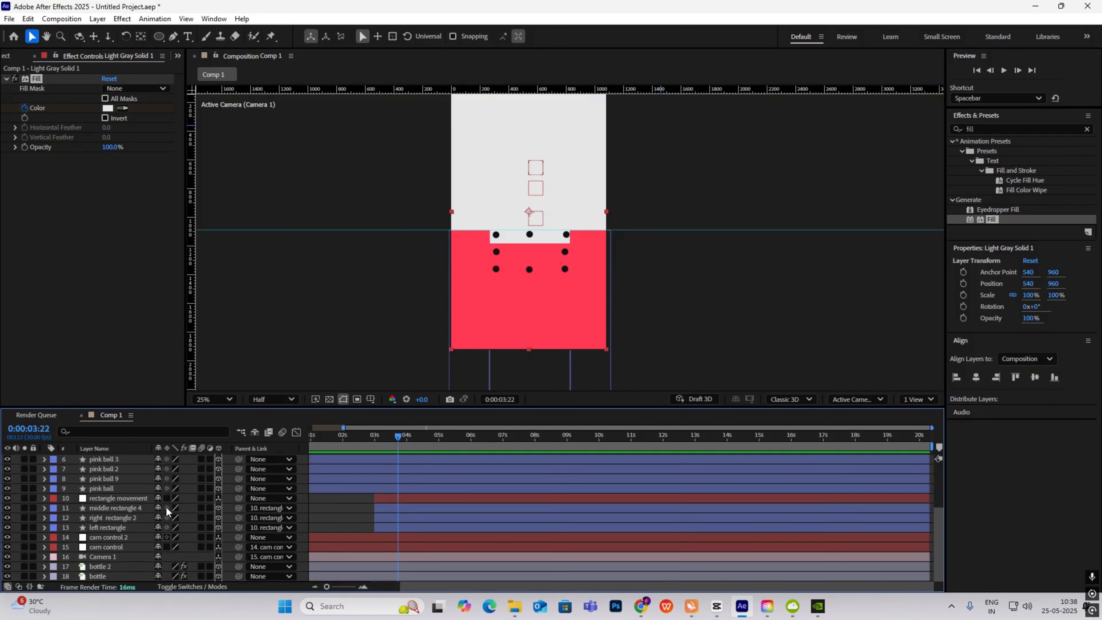
left_click(123, 459)
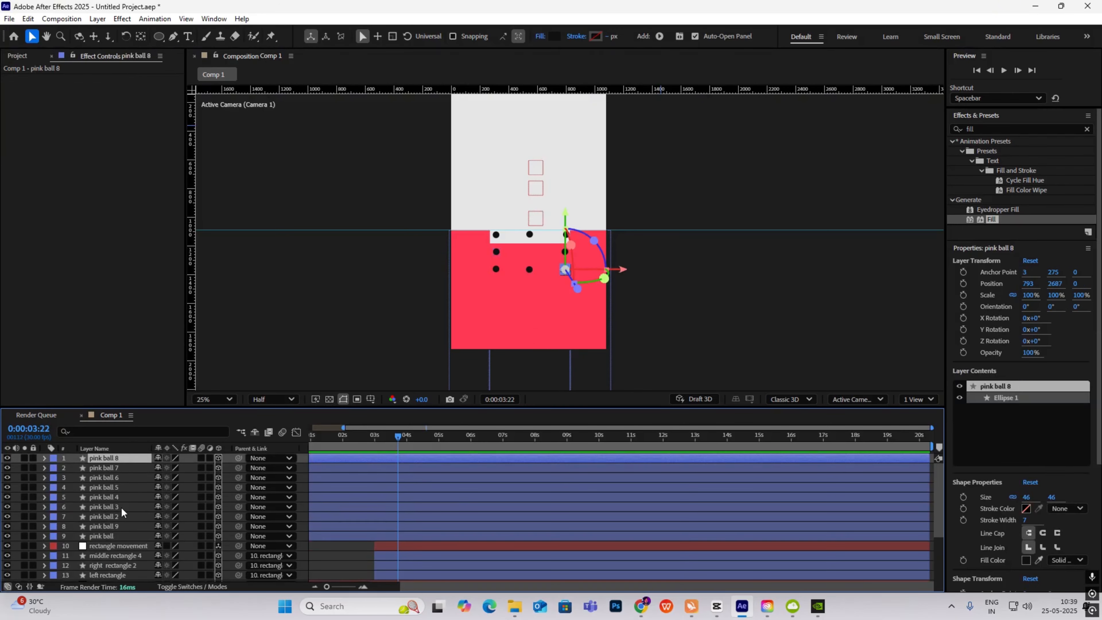
left_click(119, 524, "shift")
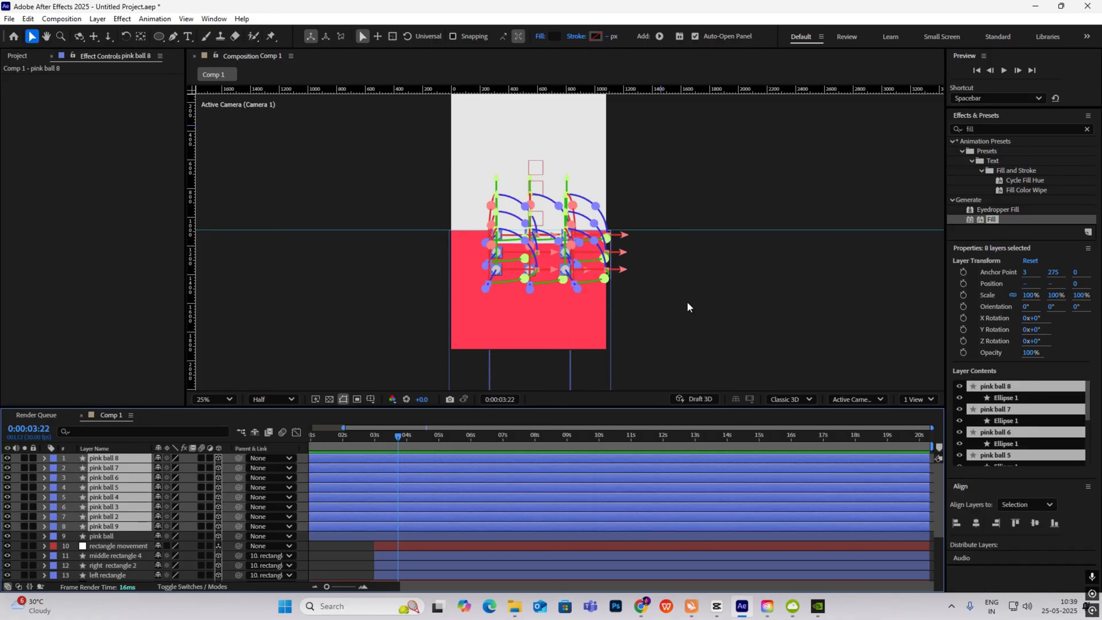
left_click(638, 313)
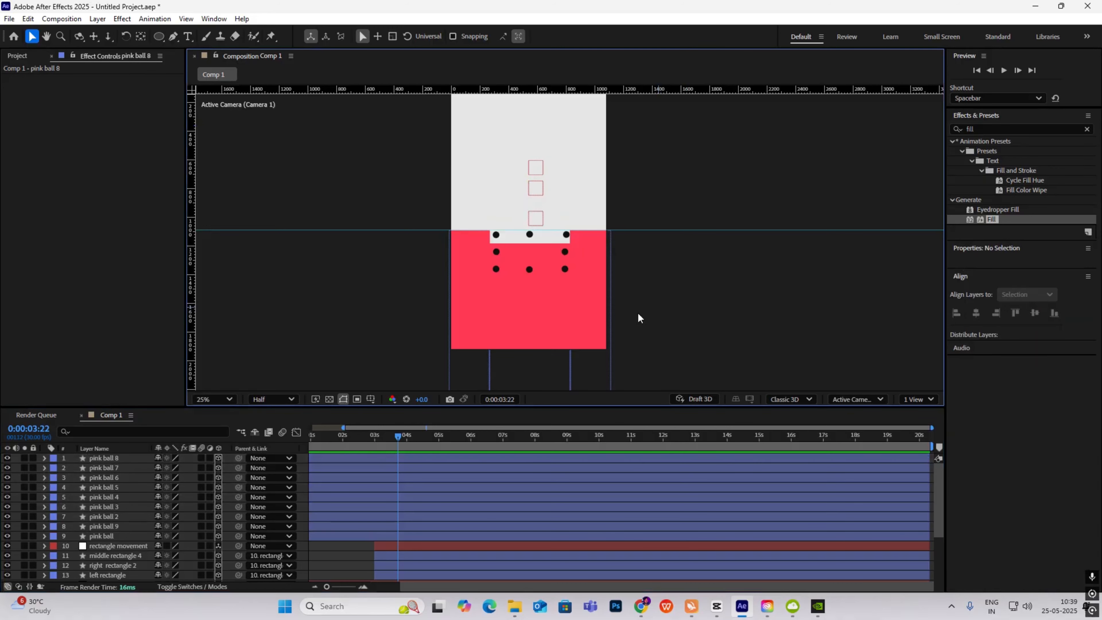
left_click(124, 458)
left_click(126, 524, "shift")
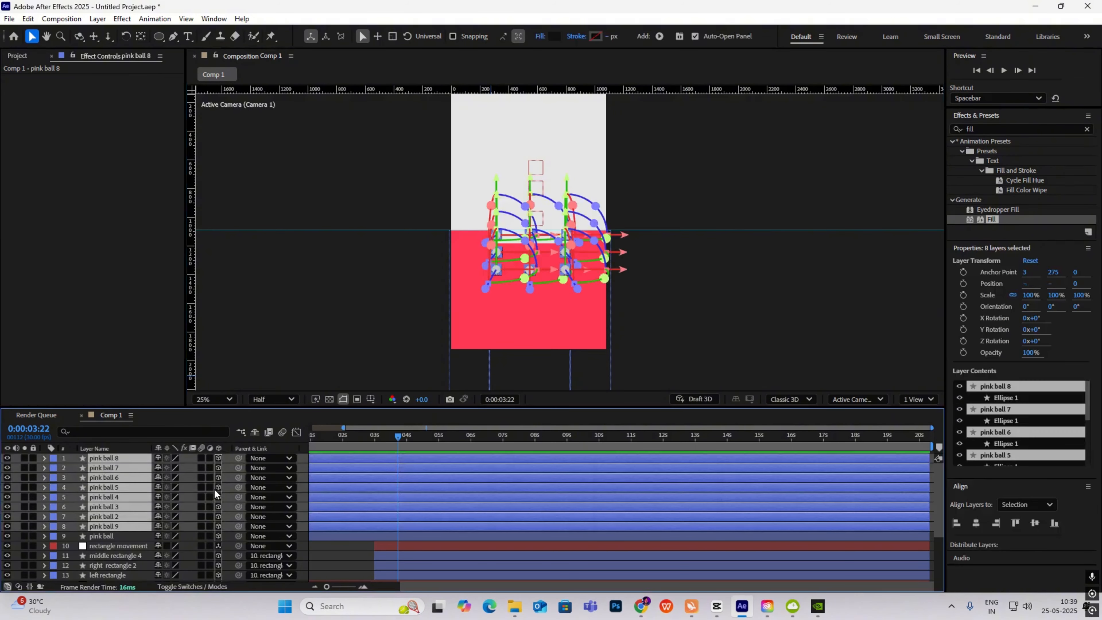
- Keyframe the dots' Opacity from 0% at 3:11 to 100% at 3:23
key("alt+shift+t")
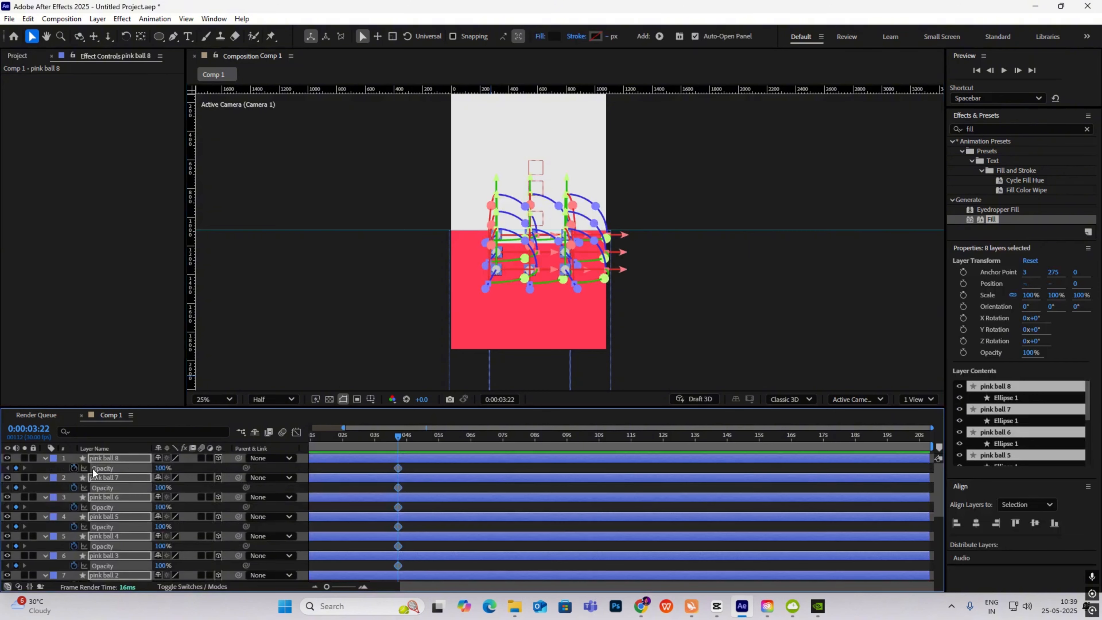
mouse_move(398, 436)
left_mouse_down()
mouse_move(386, 437)
mouse_move(387, 469)
mouse_move(402, 444)
left_mouse_up()
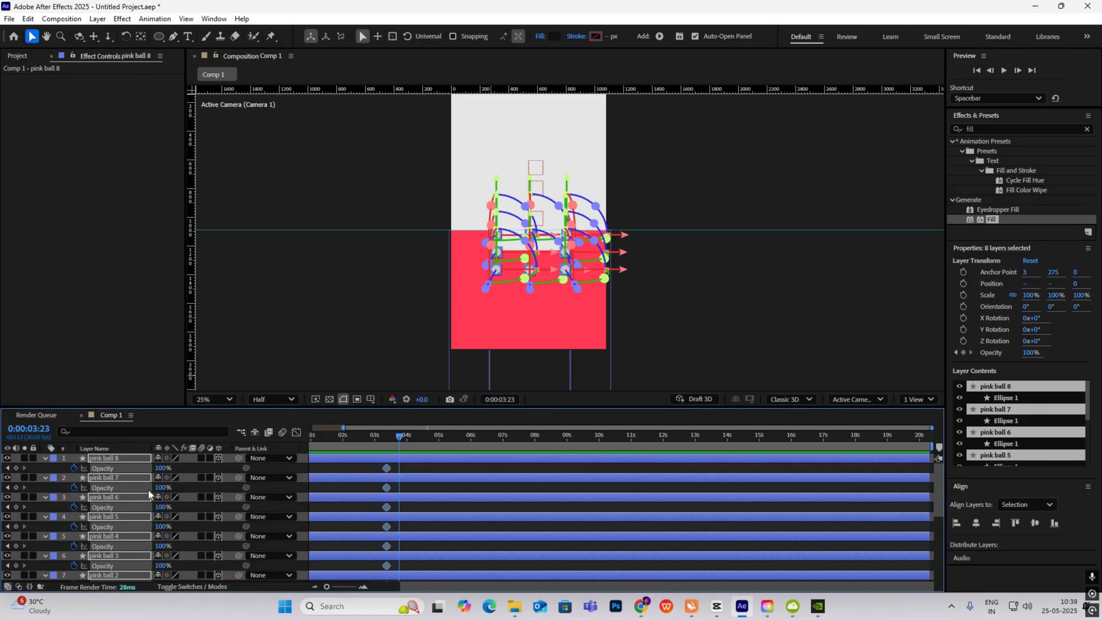
left_click(15, 470)
left_click(8, 469)
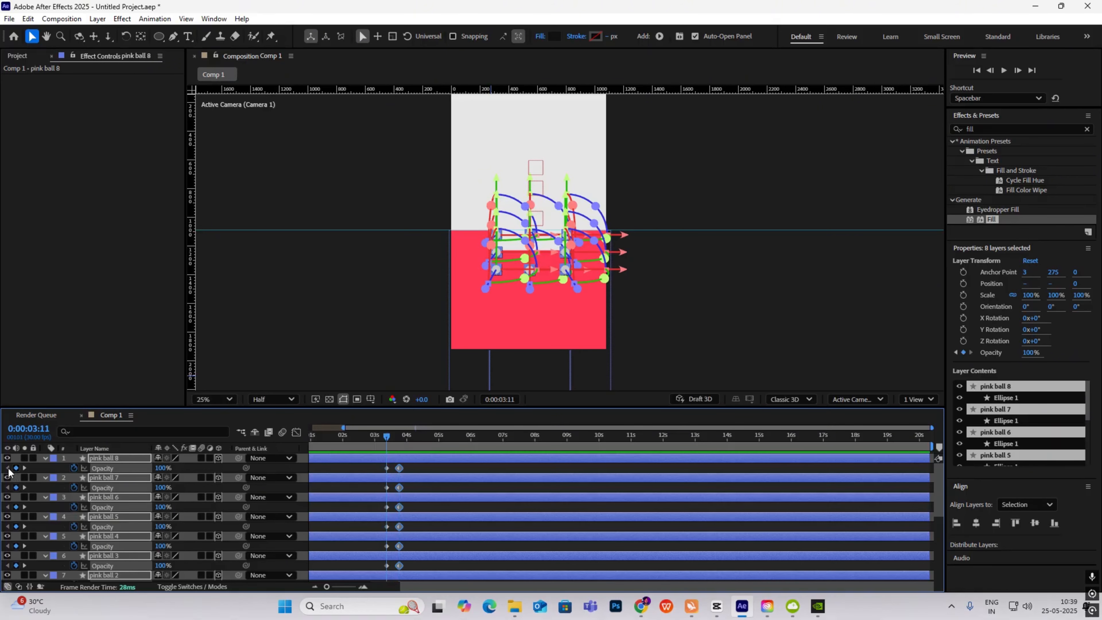
left_click_drag(160, 471, 3, 475)
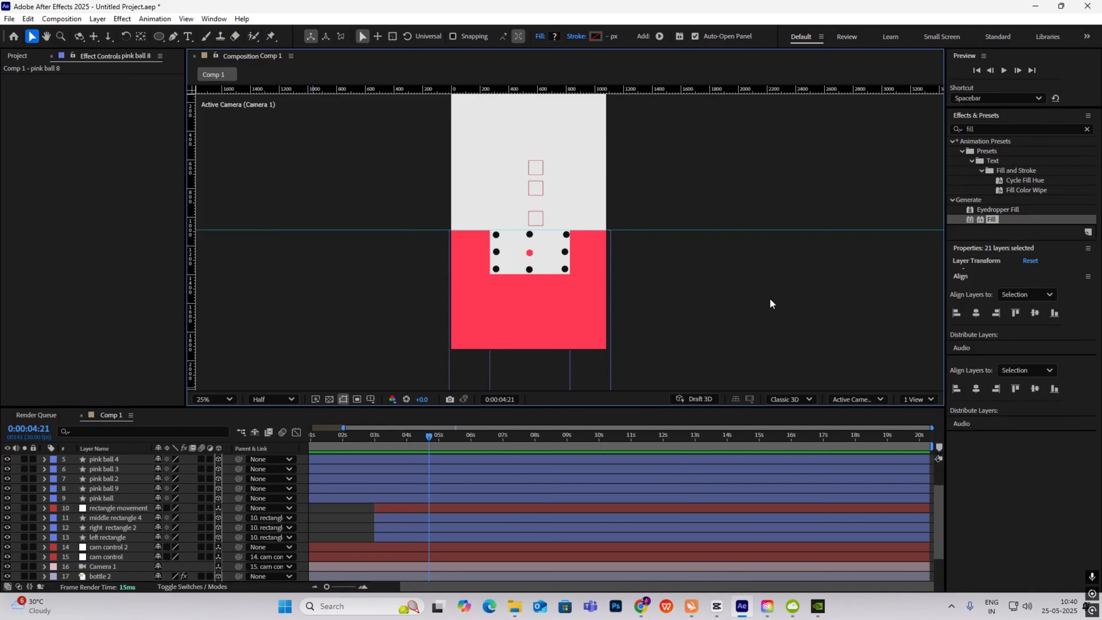
- Scale the red centre dot up to 168%
left_click(530, 254)
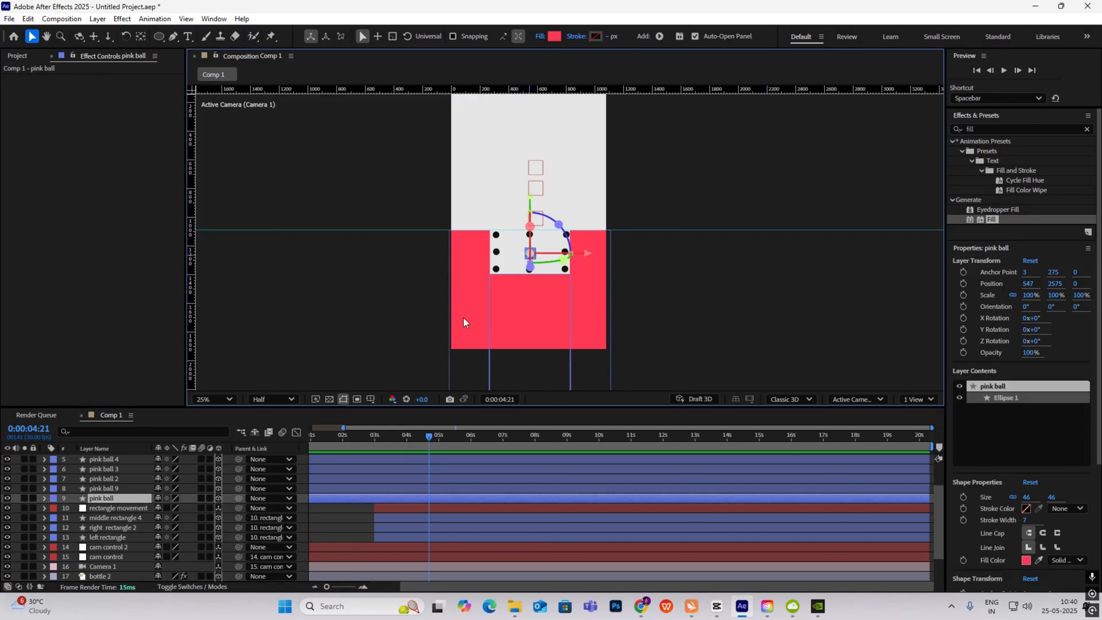
key("s")
left_click_drag(191, 507, 284, 509)
left_click(691, 320)
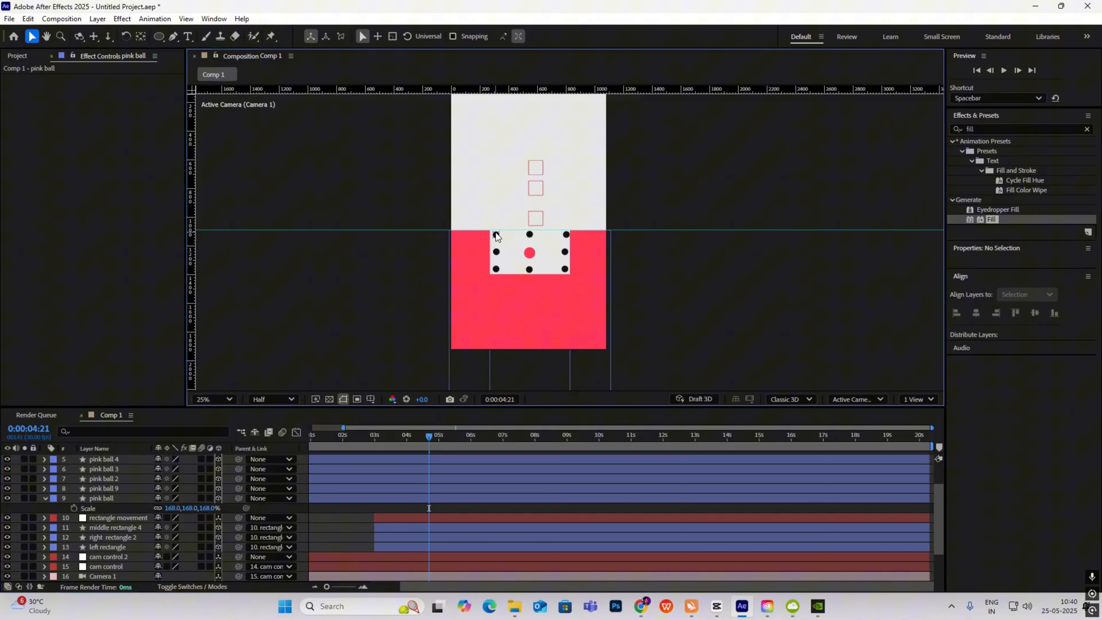
- Zoom in and nudge one black dot slightly to the right
key("period")
key("period")
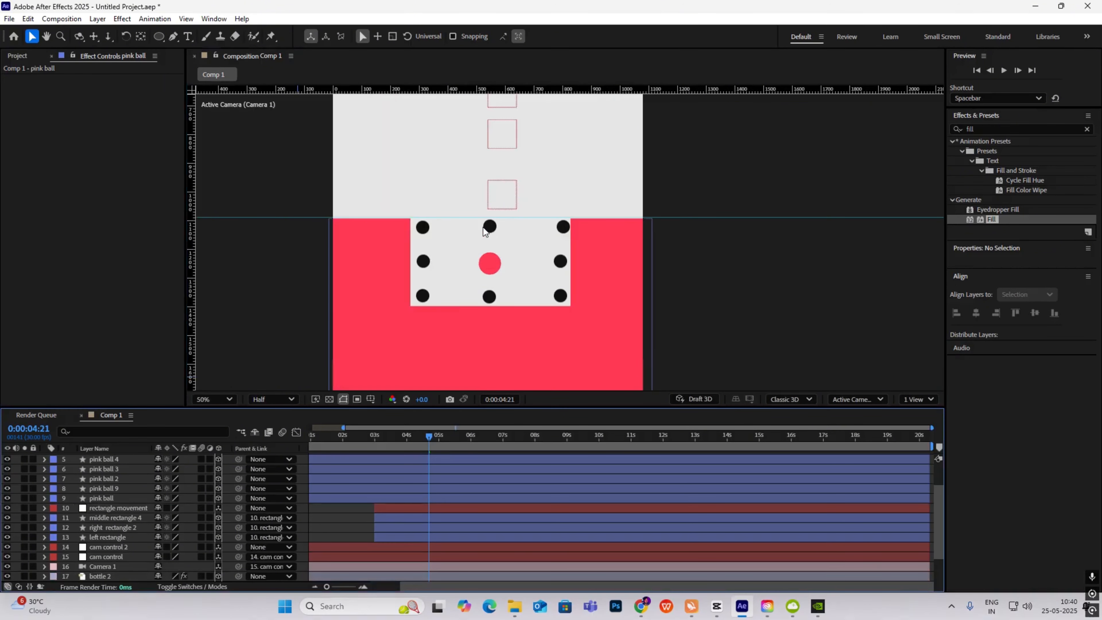
left_click(422, 229)
left_click_drag(421, 226, 445, 226)
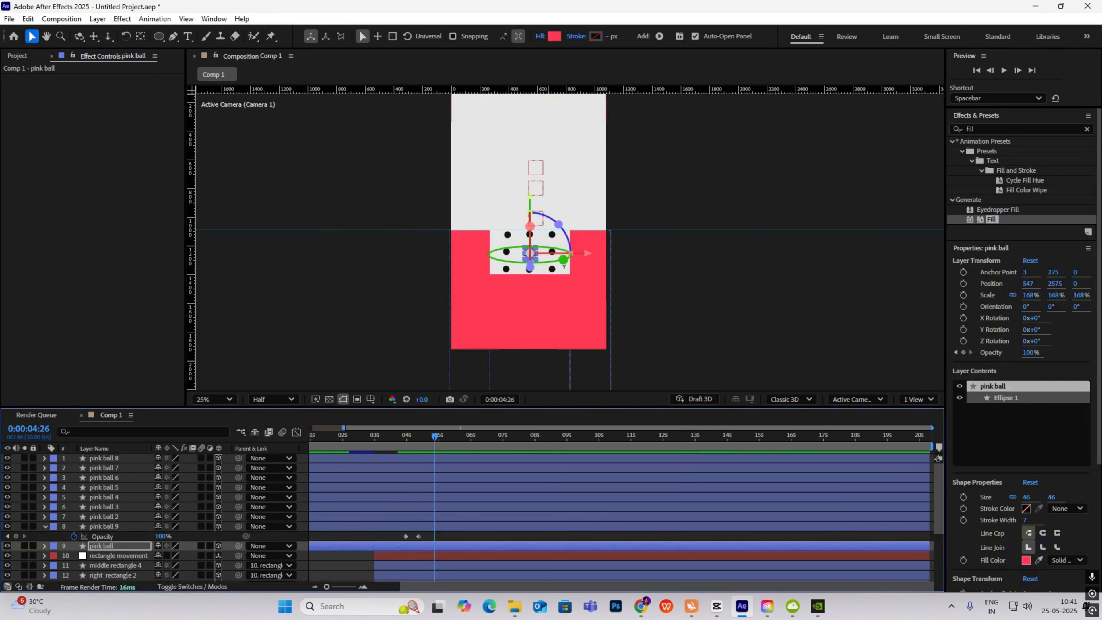
- Preview from 2:21, compare against CapCut's 1886 card, then scrub to 4:17
scroll(545, 310, "down", 1)
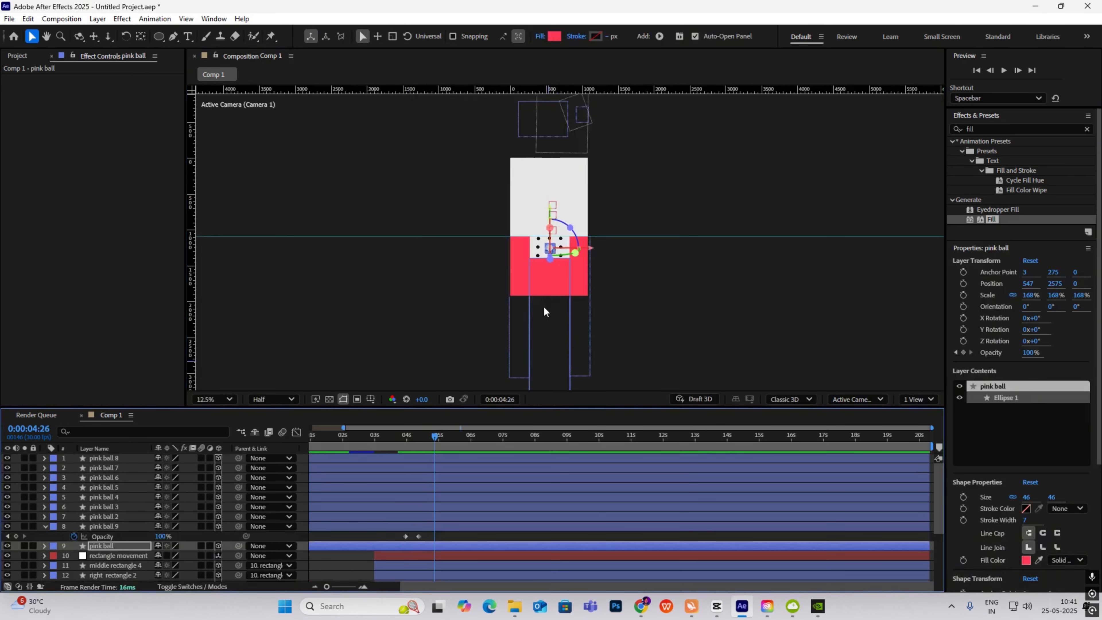
left_click_drag(434, 437, 366, 442)
key("space")
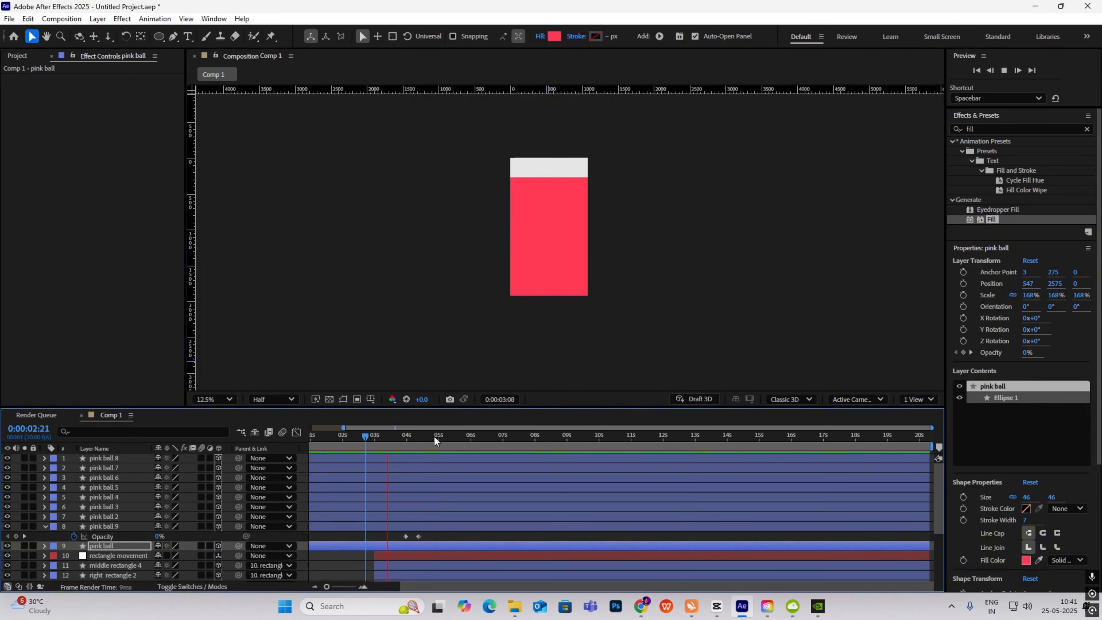
key("space")
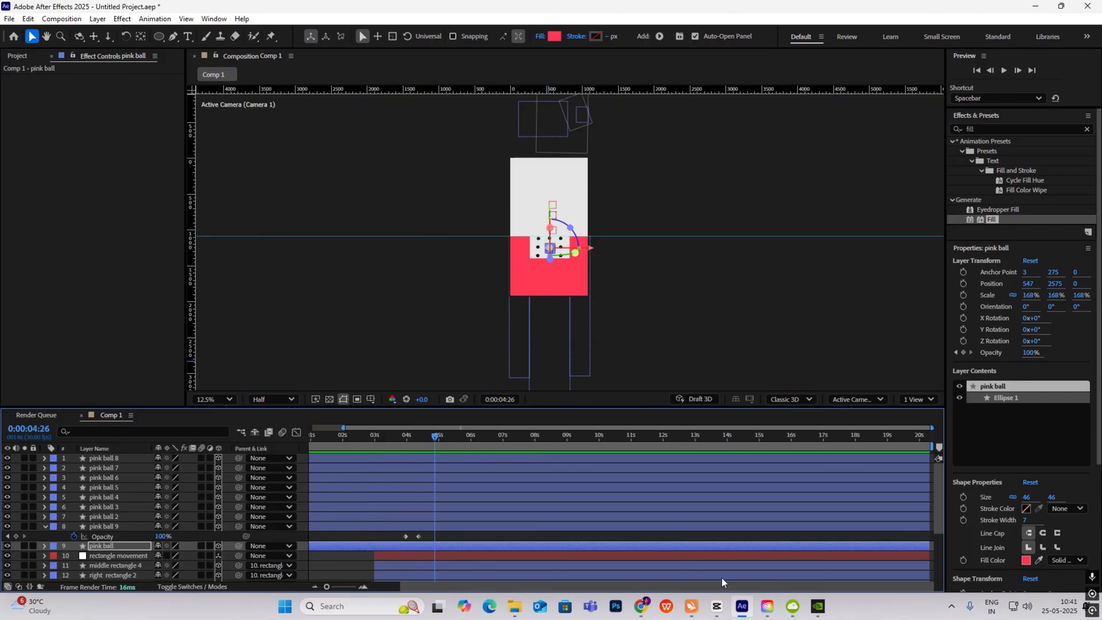
left_click(717, 606)
left_click_drag(401, 427, 426, 437)
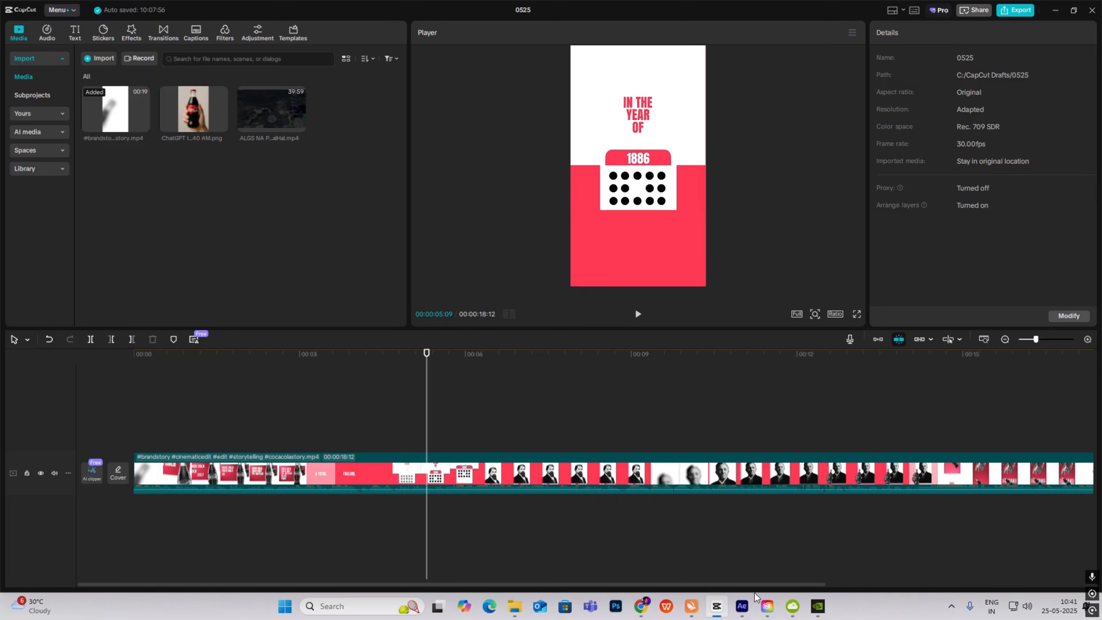
left_click(741, 606)
scroll(555, 263, "up", 4)
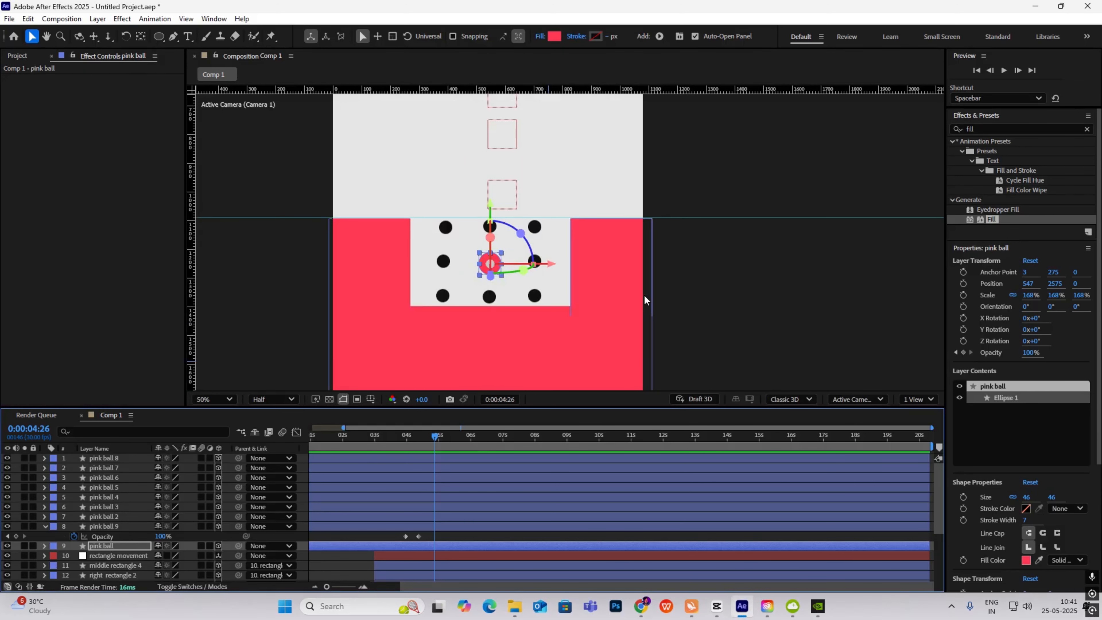
left_click(419, 436)
left_click_drag(409, 444, 423, 459)
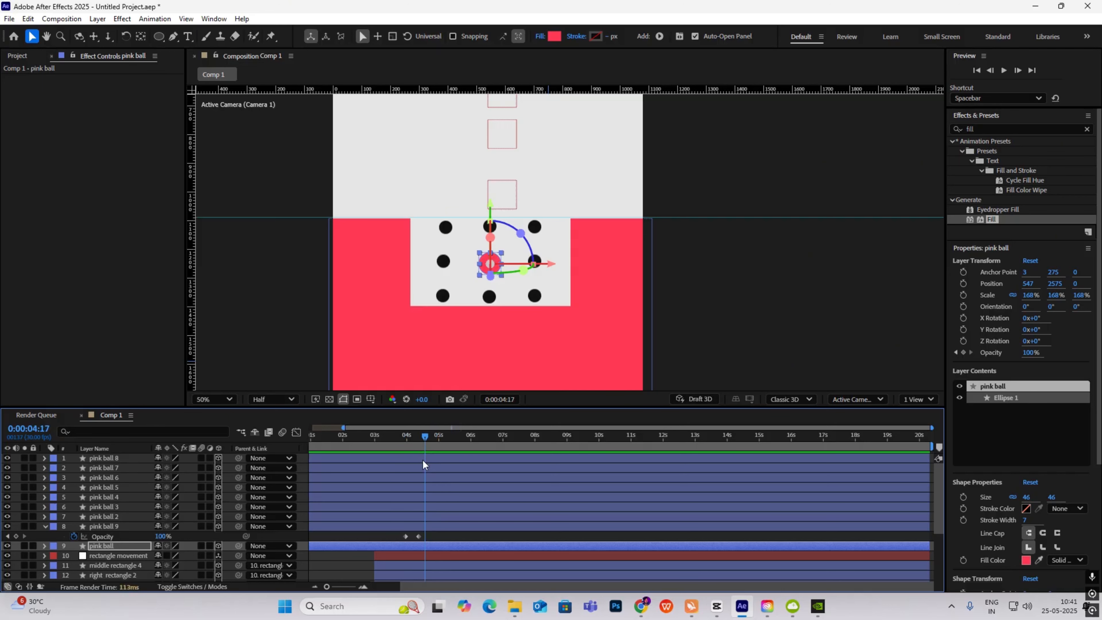
- Keyframe the red dot's Position, lift it to Y 2343 at 5:10, and select both keyframes
left_click(45, 526)
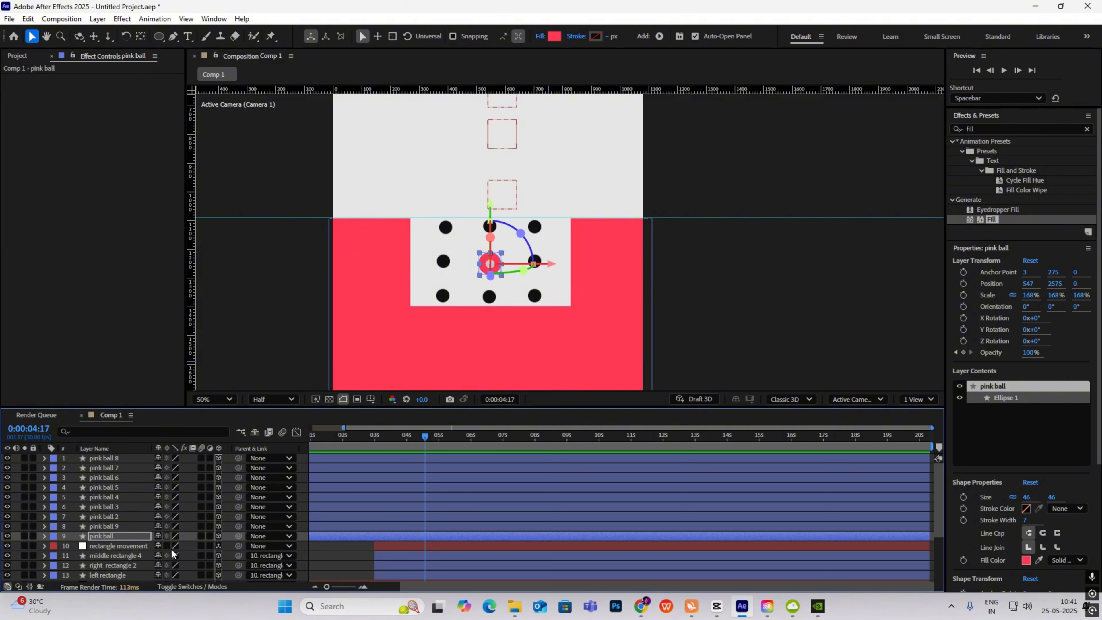
key("alt+shift+p")
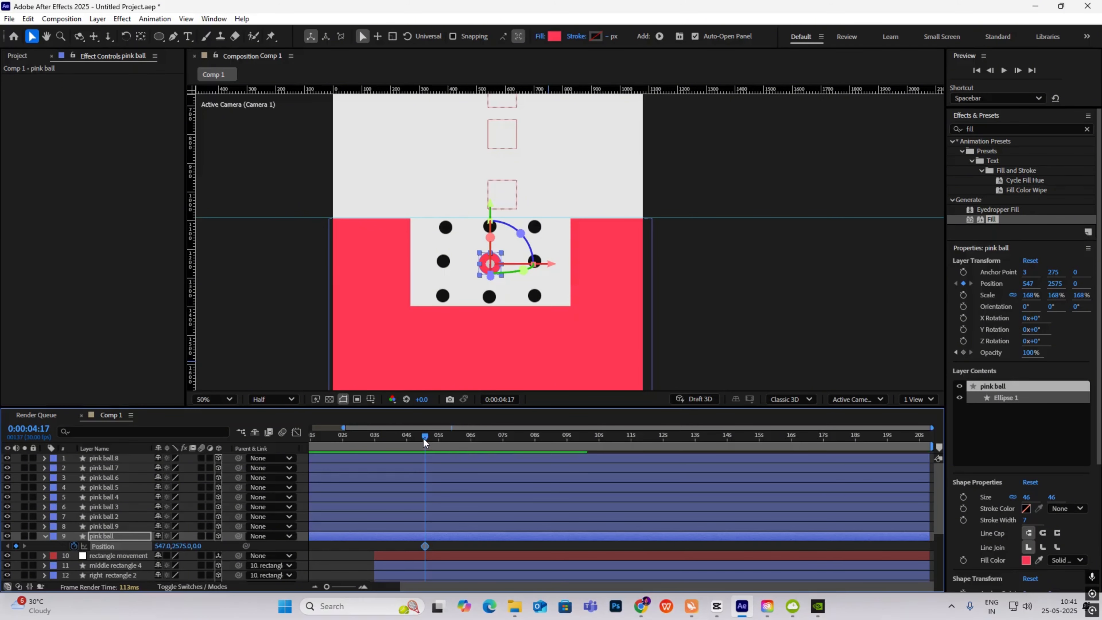
left_click_drag(424, 438, 447, 443)
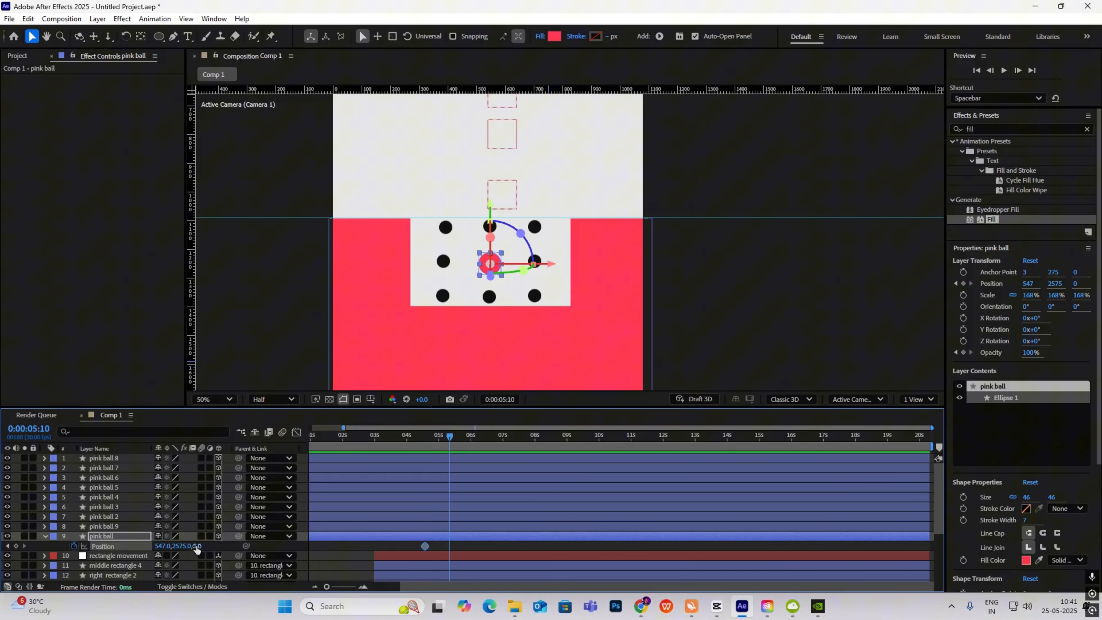
left_click_drag(196, 547, 599, 505)
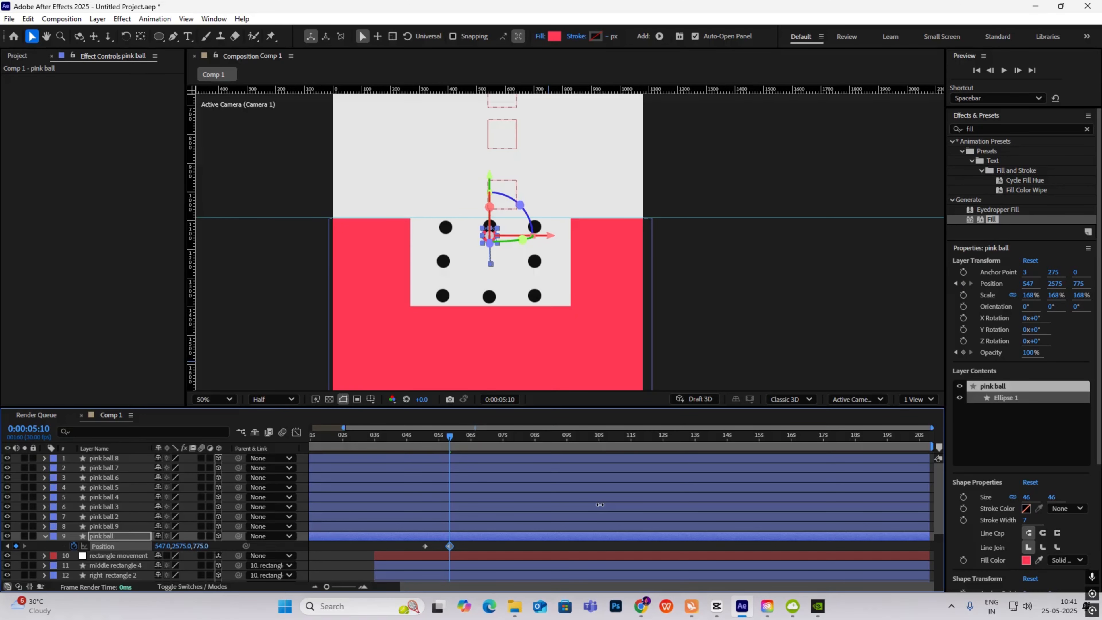
key("ctrl+z")
left_click_drag(179, 548, 43, 551)
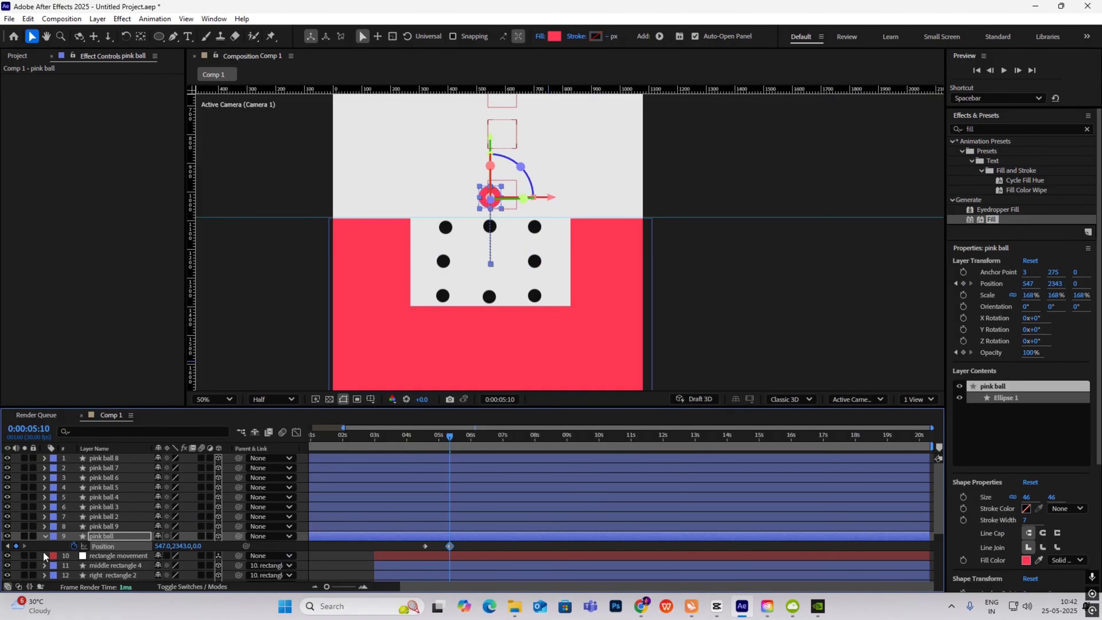
left_click_drag(467, 546, 379, 559)
- In the Graph Editor, drag the end influence so the ball rises fast and eases to rest
left_click(296, 432)
scroll(435, 542, "up", 5)
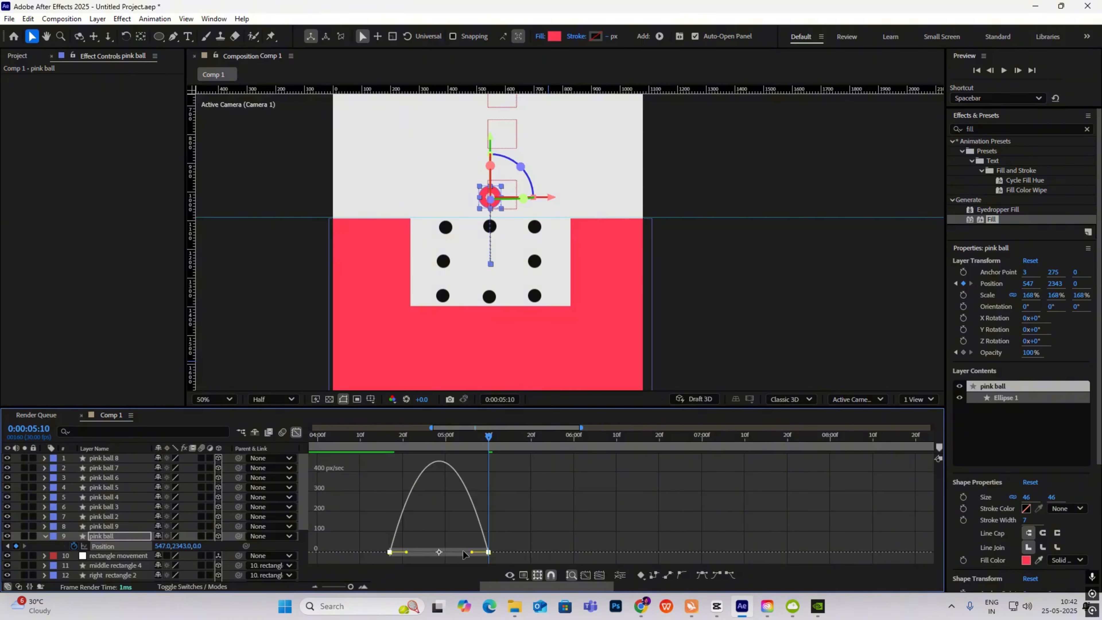
left_click_drag(472, 552, 447, 553)
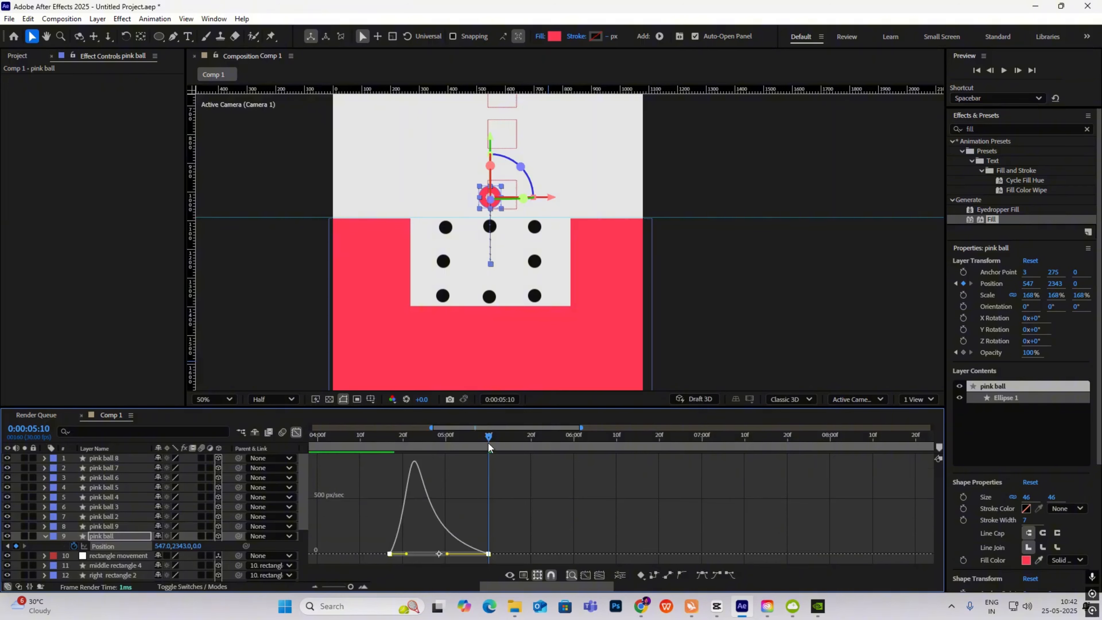
left_click_drag(482, 450, 405, 452)
key("space")
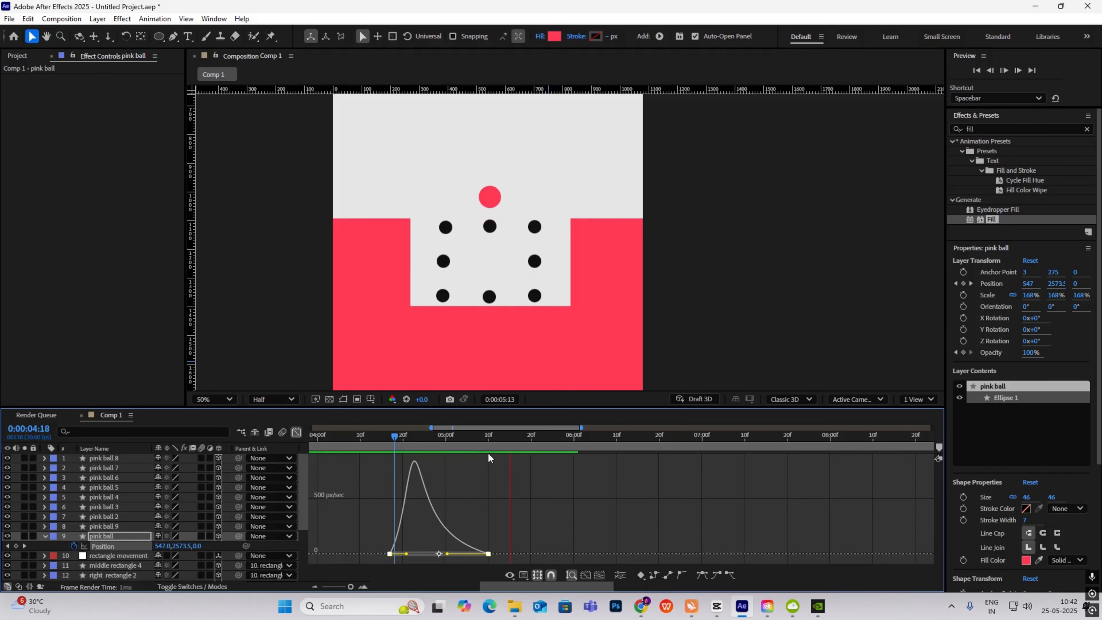
- Preview the ball's rise from before it starts, then reselect the pink ball
left_click(296, 432)
left_click_drag(533, 437, 390, 464)
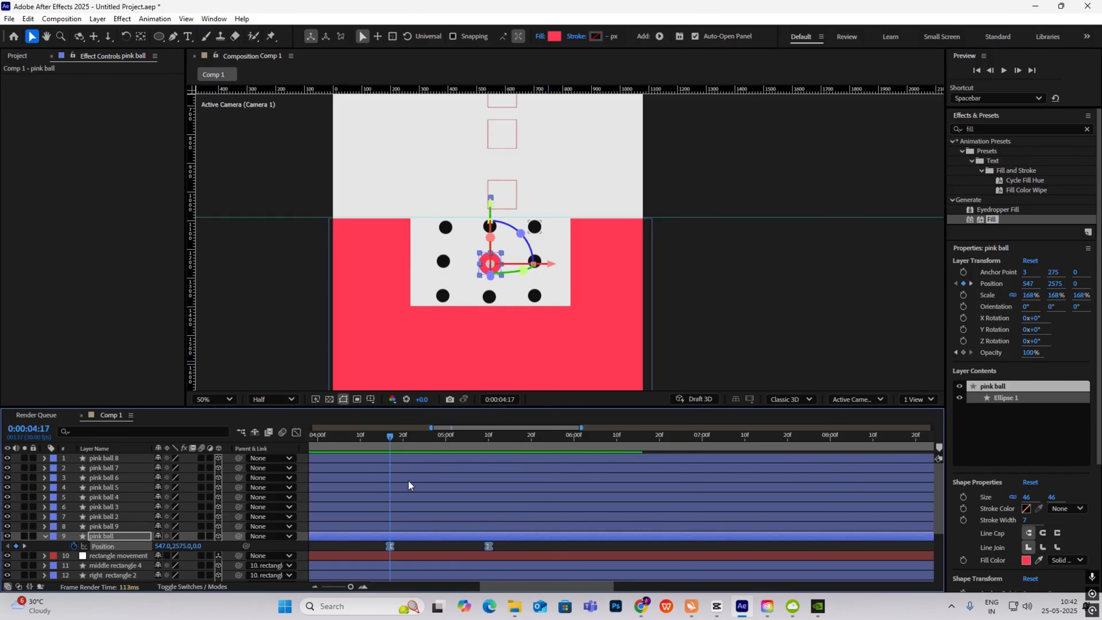
scroll(408, 480, "down", 3)
key("space")
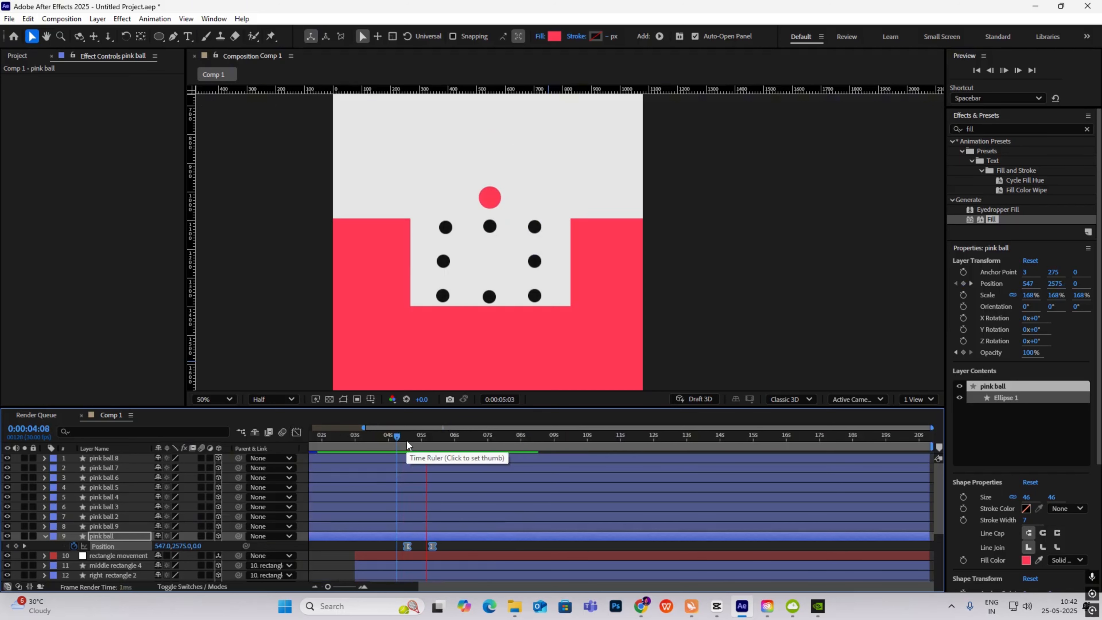
key("space")
left_click(733, 185)
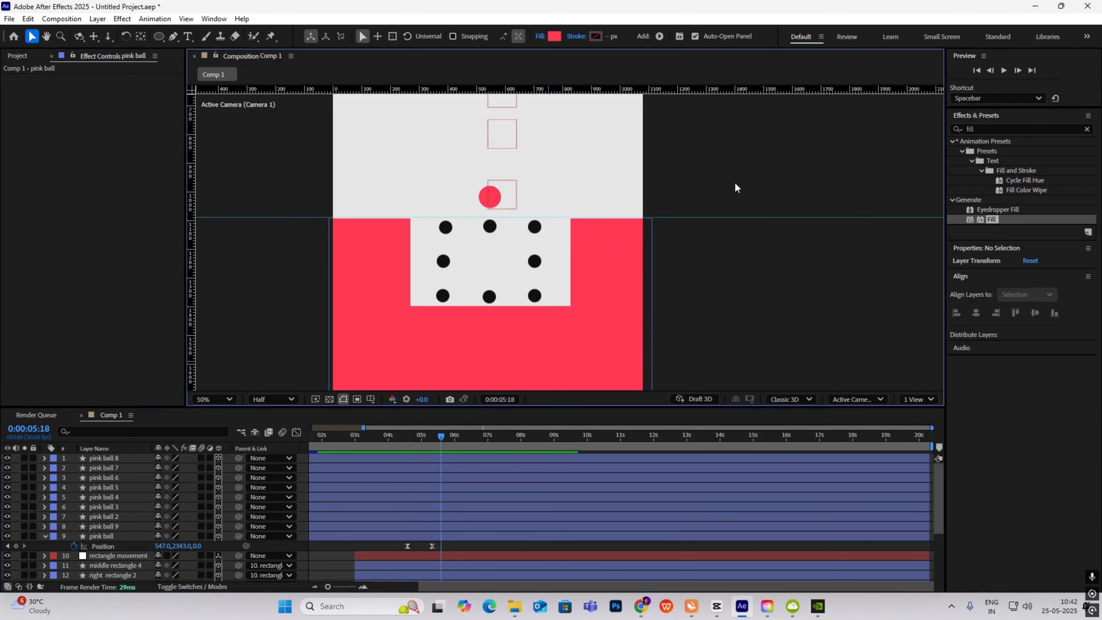
left_click(496, 207)
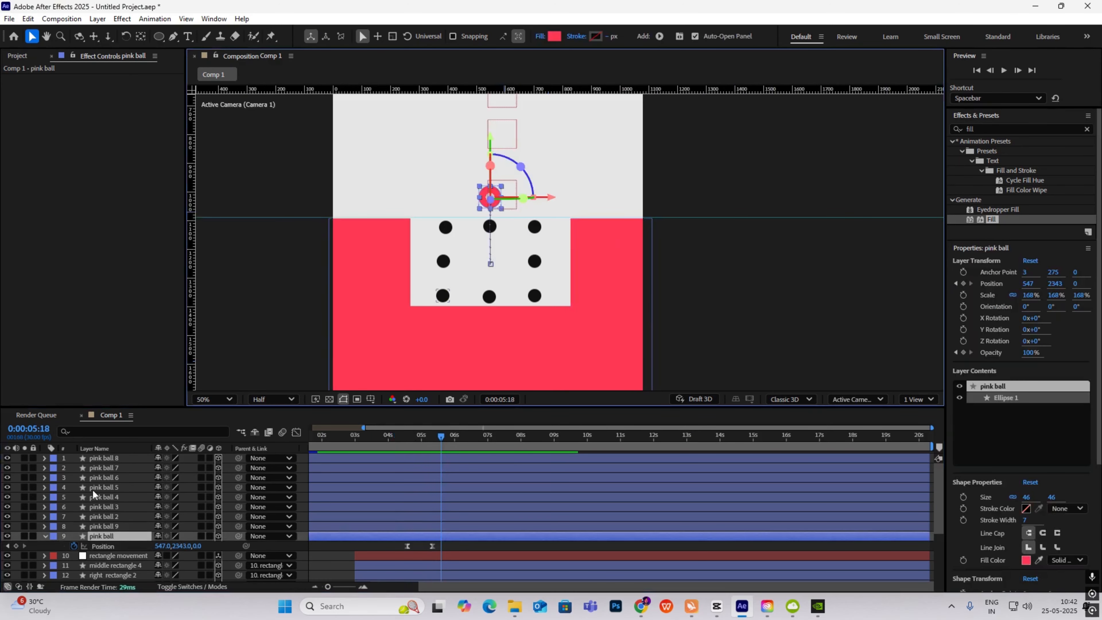
- Expand the pink ball's Ellipse 1 and convert Ellipse Path 1 to a Bezier path
left_click(46, 537)
left_click(45, 537)
scroll(105, 534, "down", 1)
scroll(105, 534, "up", 2)
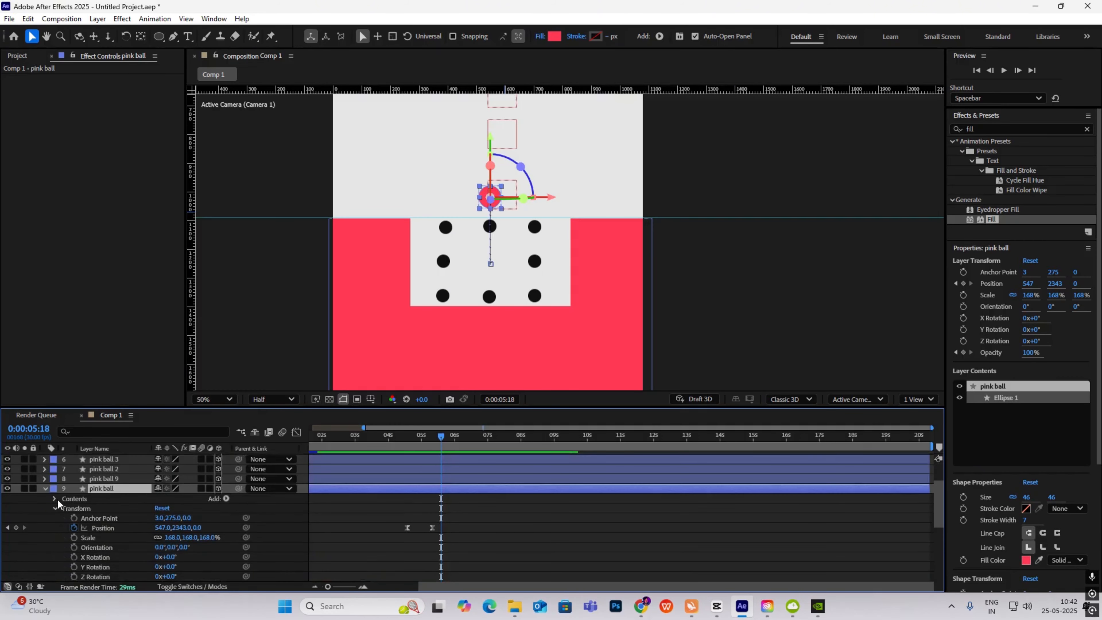
left_click(55, 507)
left_click(54, 498)
left_click(63, 507)
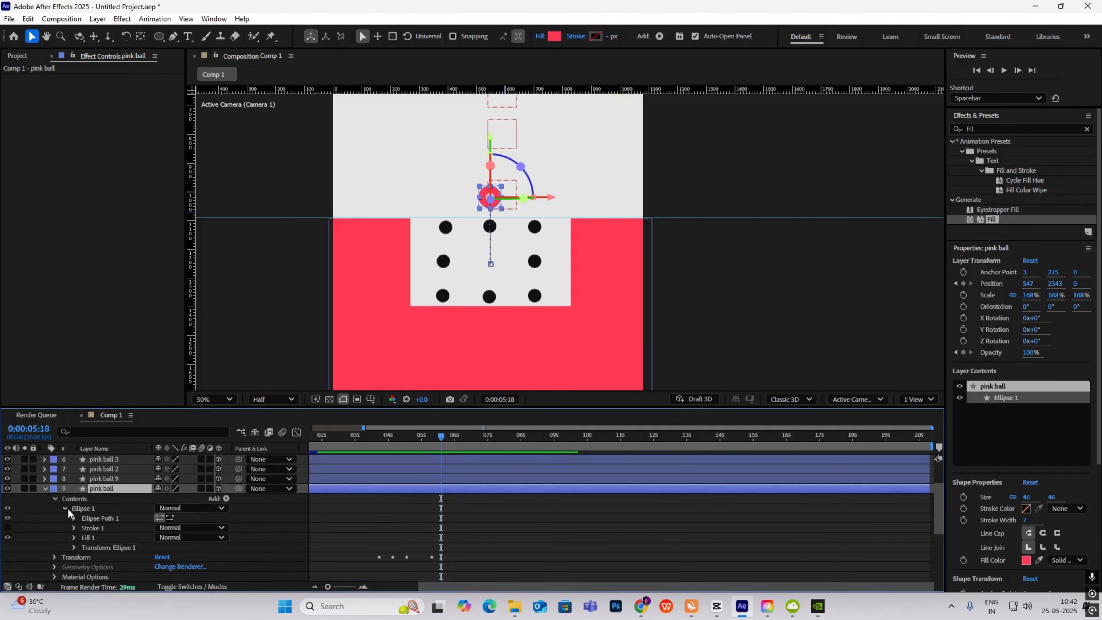
left_click(73, 519)
left_click(73, 519)
right_click(107, 517)
left_click(167, 444)
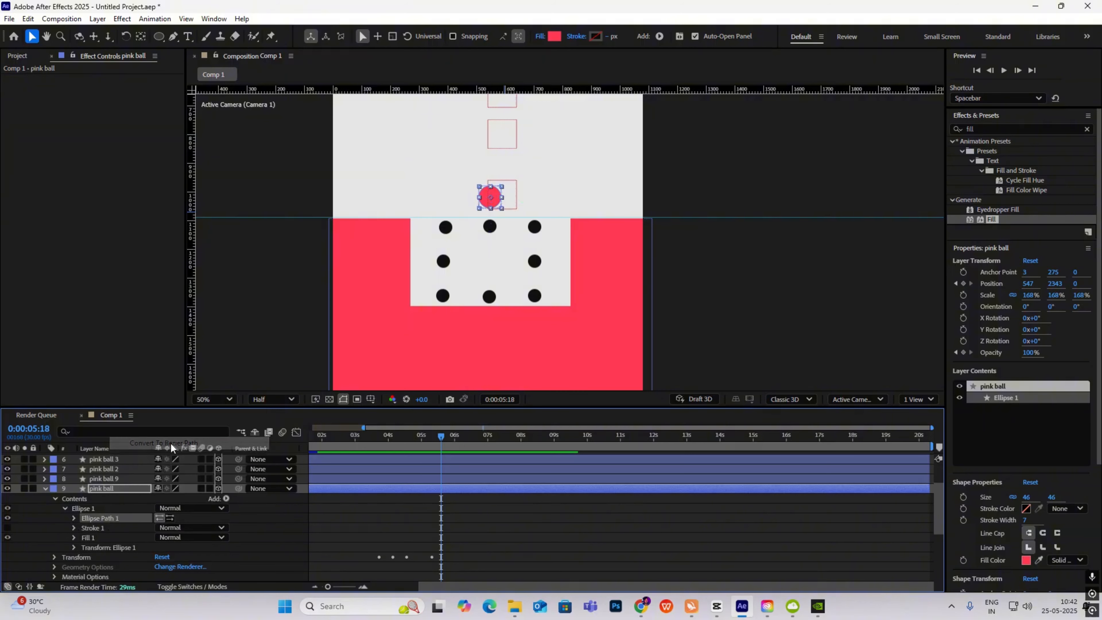
right_click(98, 518)
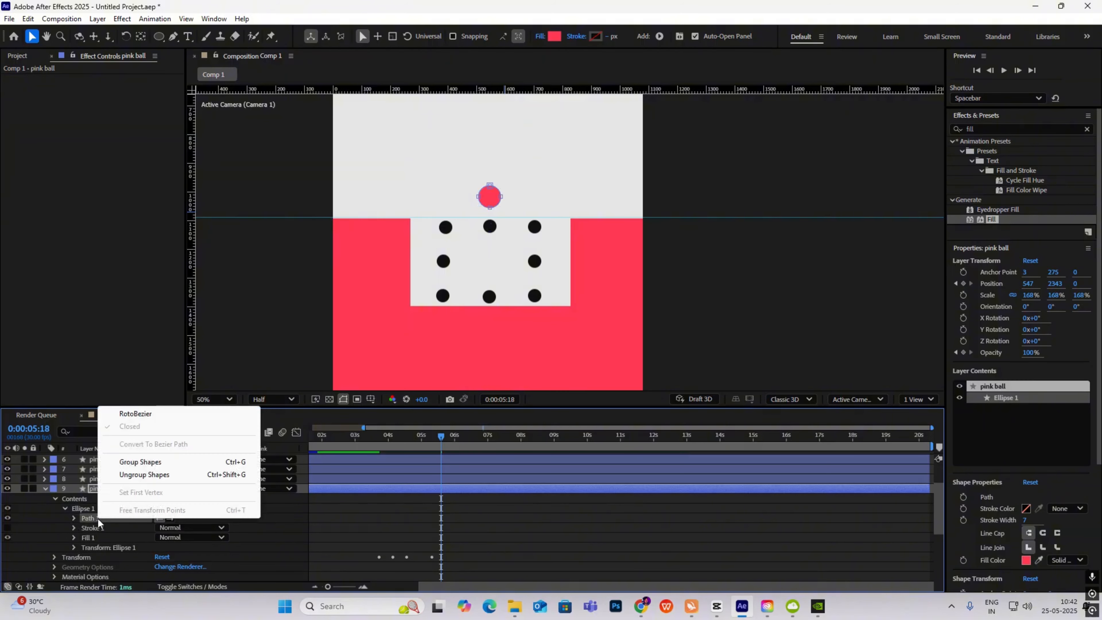
left_click(145, 417)
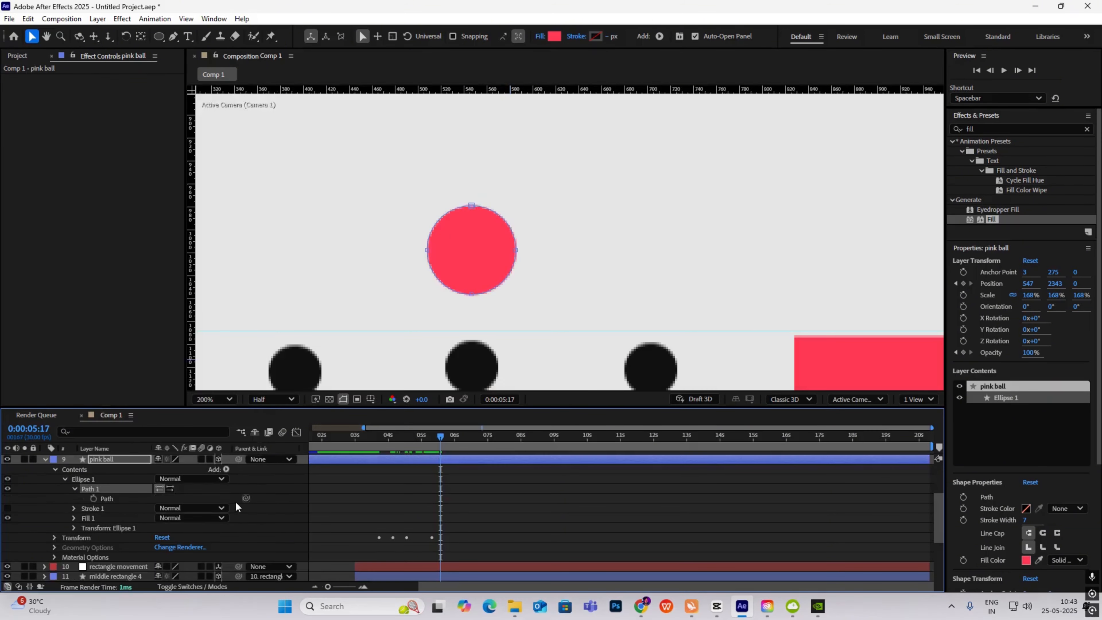
- Set a Path keyframe just before the morph at about 5:11
left_click_drag(439, 436, 458, 455)
left_click(94, 498)
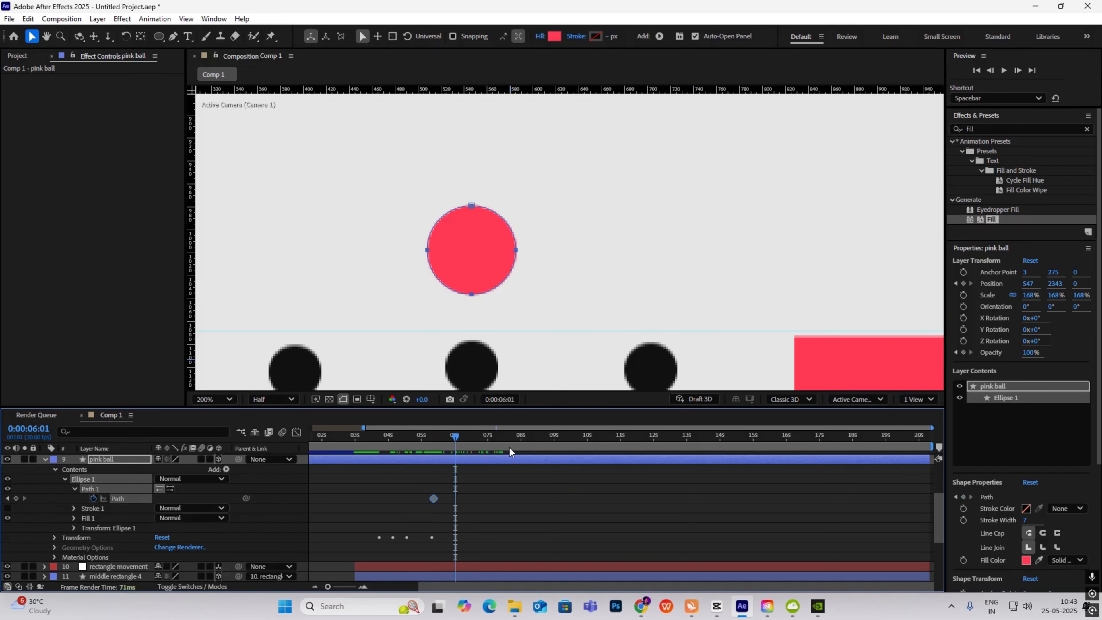
key("Page_Down")
key("Page_Down")
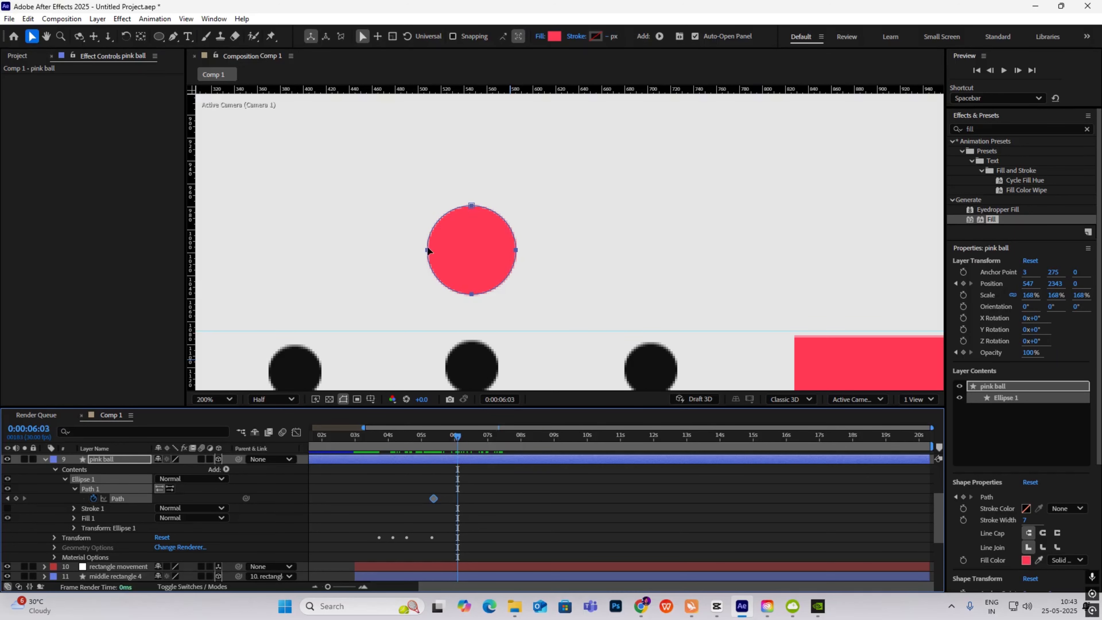
left_click_drag(428, 250, 401, 254)
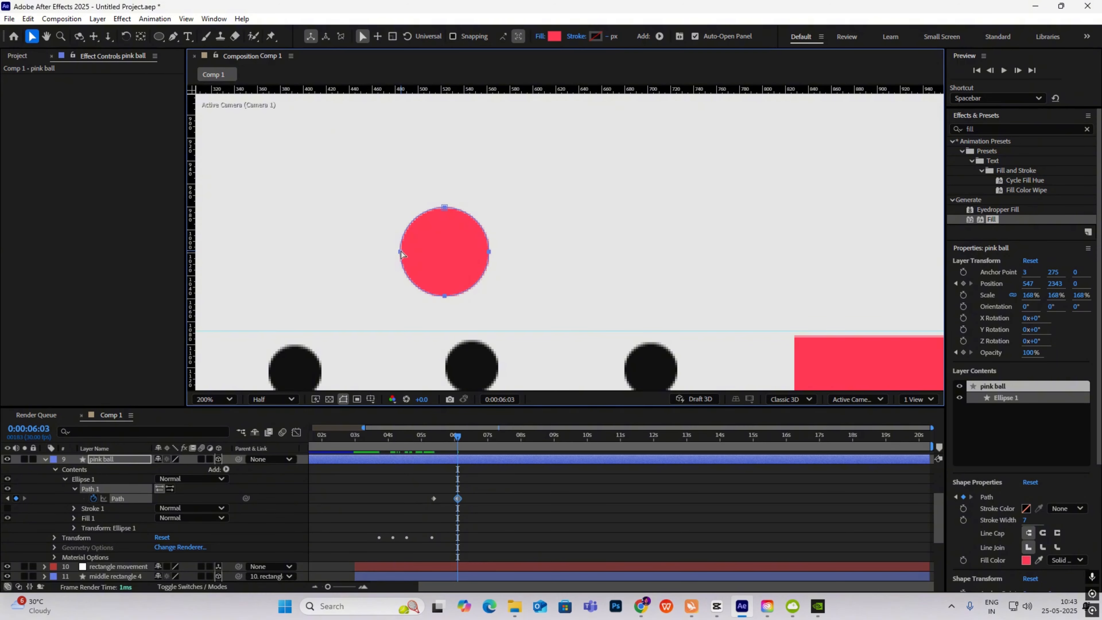
key("ctrl+z")
- Set Path 1 to RotoBezier and stretch the ball's sides out into a capsule
left_click(77, 498)
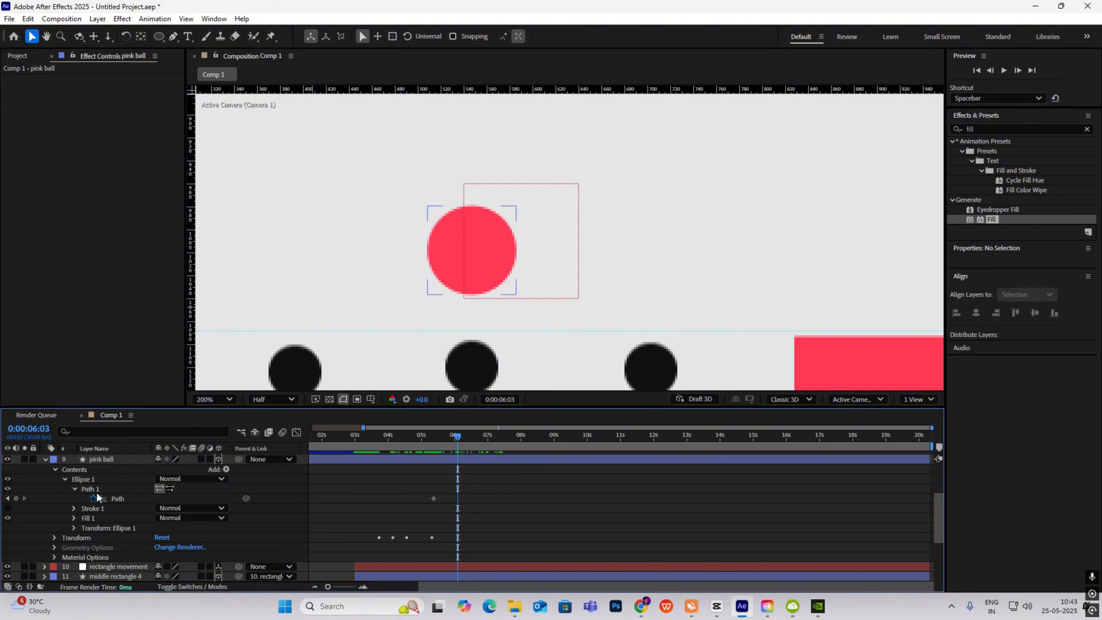
right_click(101, 490)
left_click(144, 386)
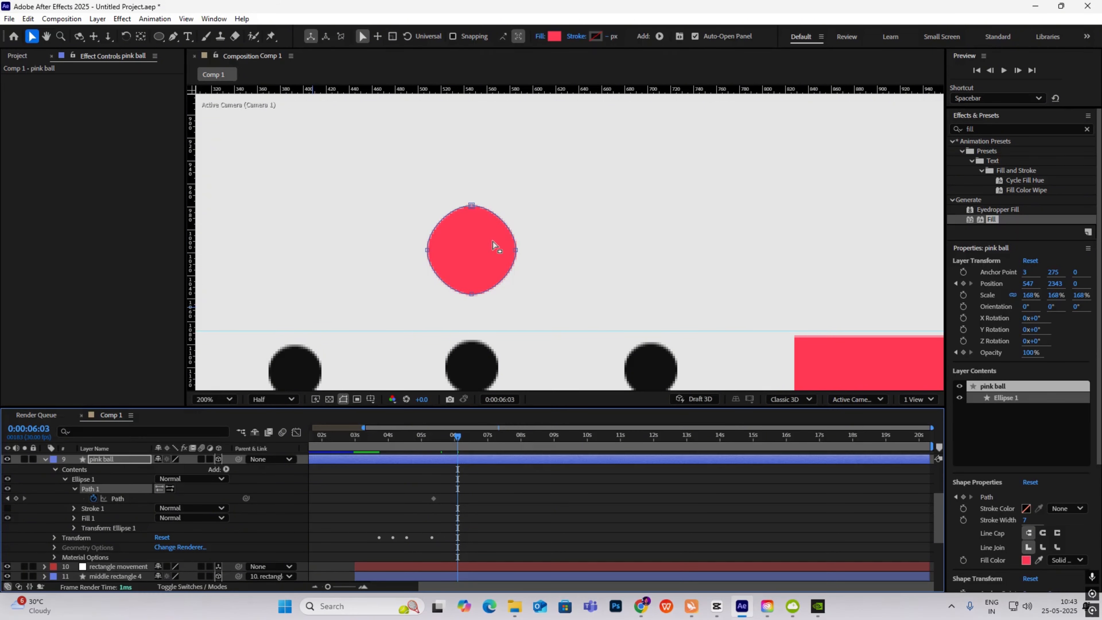
left_click_drag(426, 254, 328, 254)
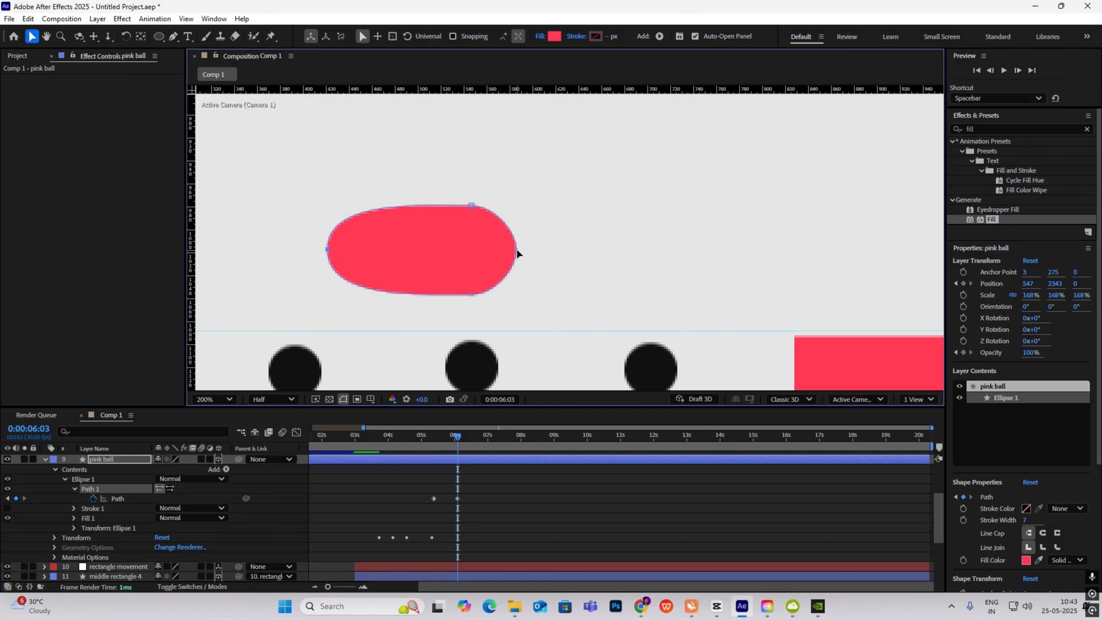
left_click_drag(517, 253, 632, 250)
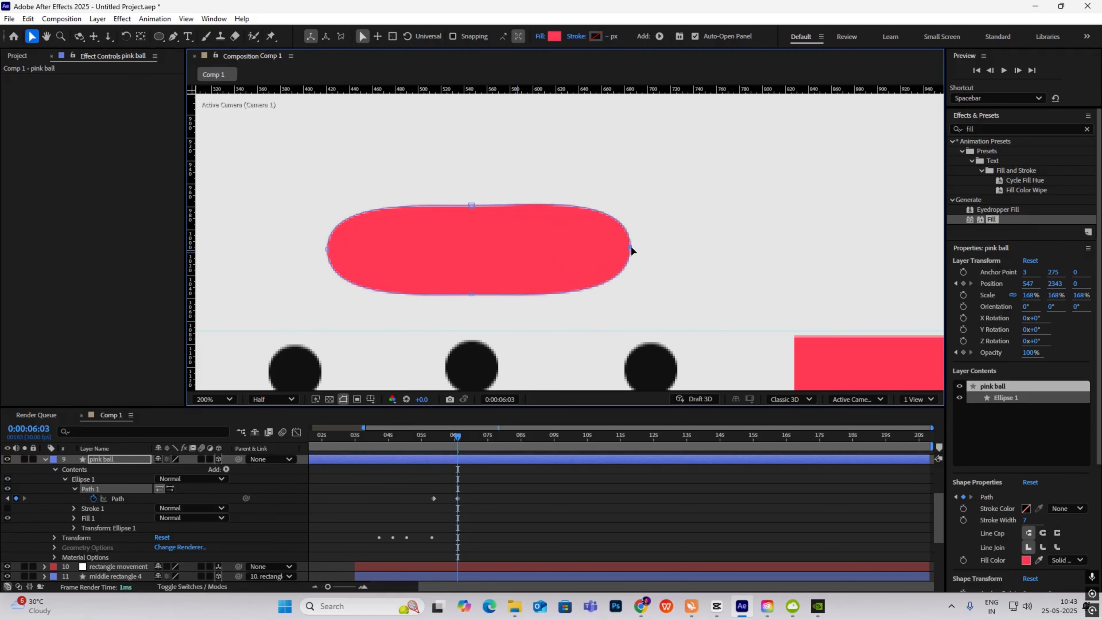
left_click_drag(471, 205, 472, 223)
key("ctrl+z")
- Redo the capsule by pulling both ends outward and flattening its top and bottom
key("g")
left_click(351, 219)
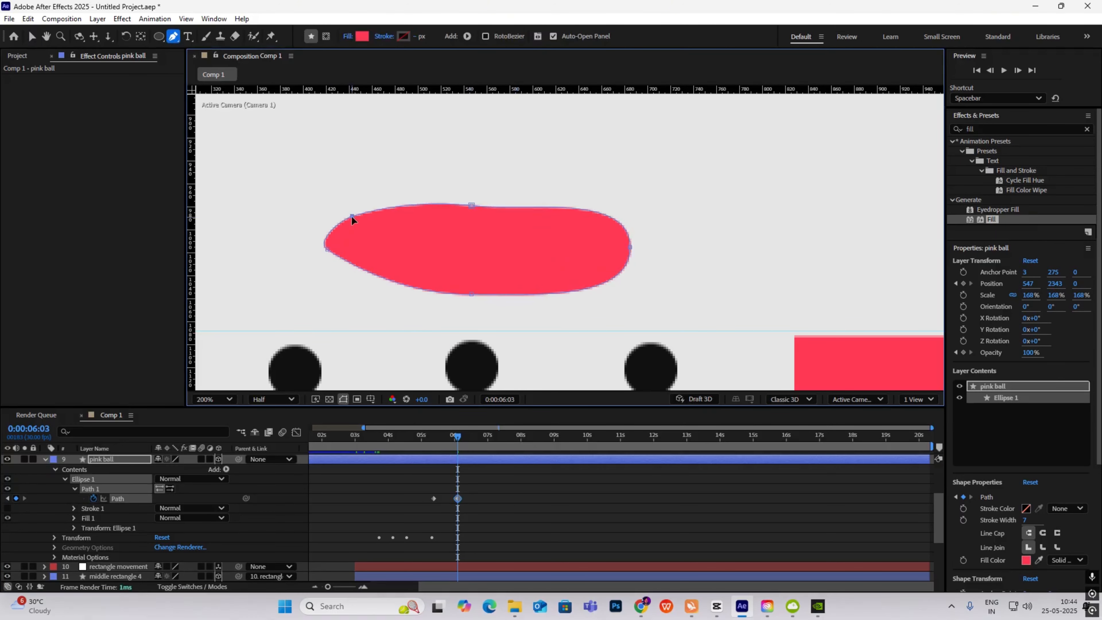
left_click_drag(352, 219, 332, 221)
left_click_drag(618, 220, 630, 220)
key("ctrl+z")
key("ctrl+z")
key("ctrl+z")
key("ctrl+z")
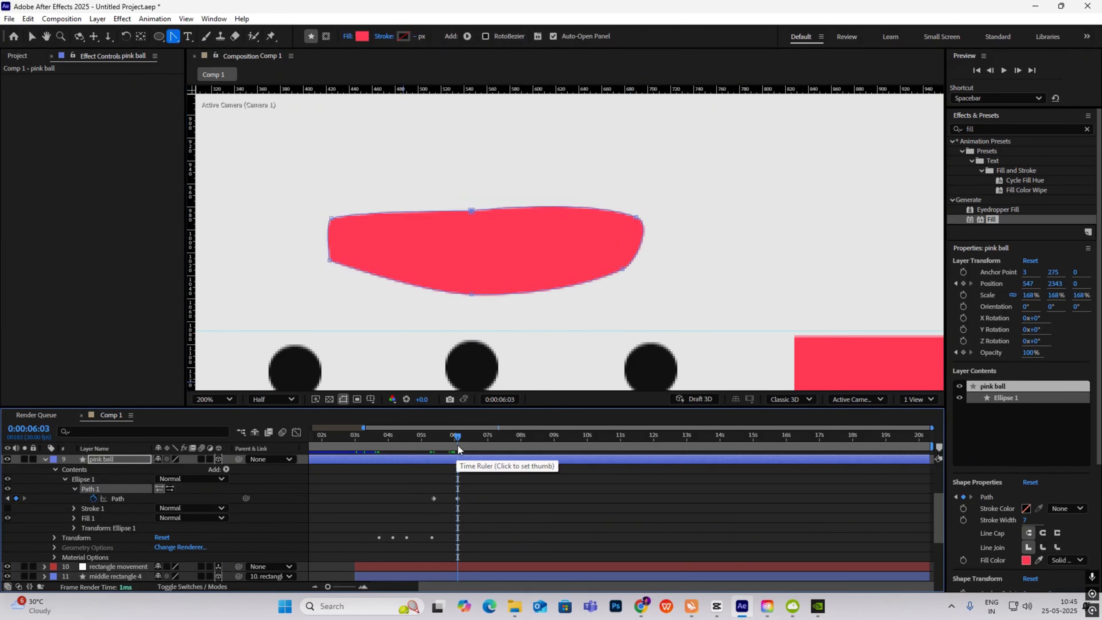
key("v")
left_click_drag(516, 250, 613, 250)
left_click_drag(427, 250, 332, 250)
left_click_drag(471, 206, 471, 230)
left_click_drag(471, 294, 472, 268)
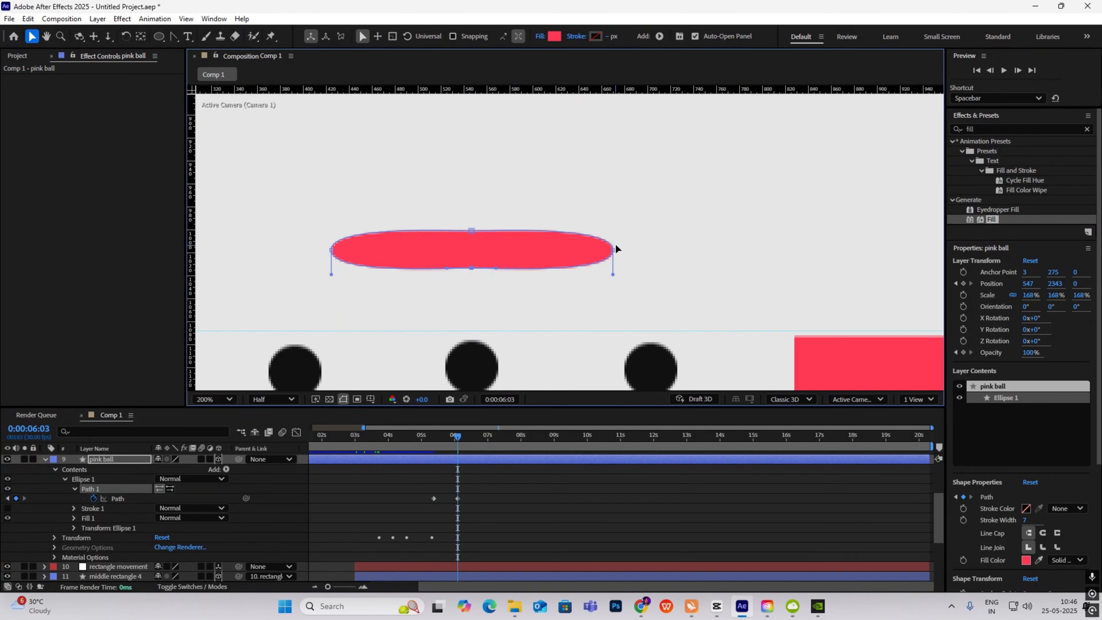
- Add and adjust vertices with the Pen tool to form a thin horizontal bar at 6:03
key("g")
left_click_drag(587, 234, 608, 234)
left_click_drag(613, 250, 598, 232)
key("ctrl+z")
left_click(608, 235)
left_click(357, 235)
left_click_drag(332, 249, 348, 260)
left_click_drag(615, 253, 479, 260)
left_click_drag(348, 283, 488, 260)
left_click_drag(340, 259, 347, 249)
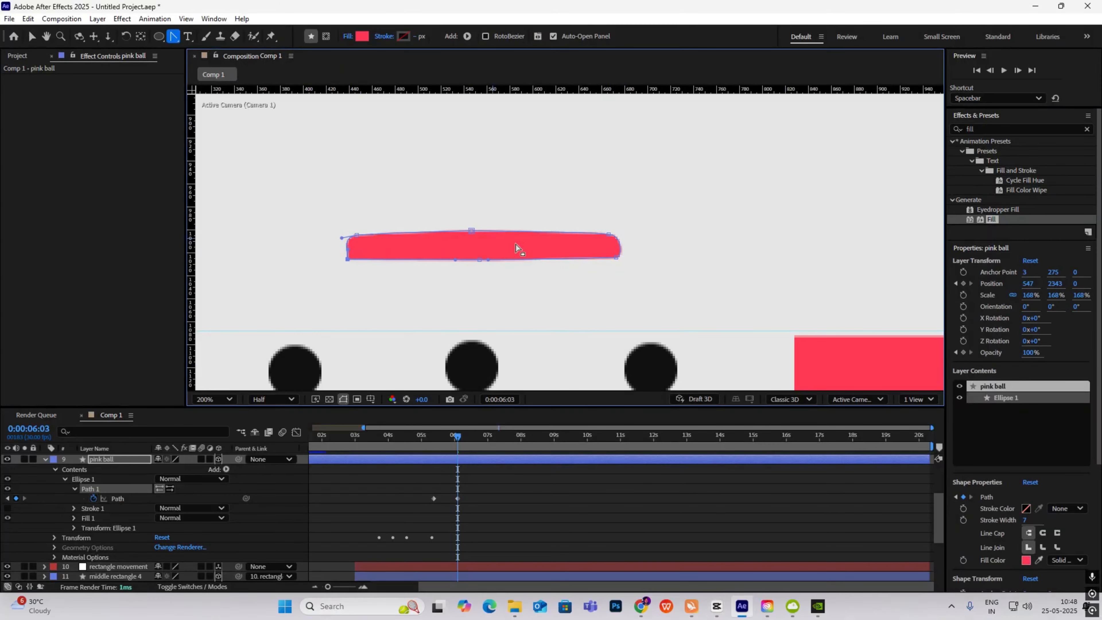
left_click(31, 36)
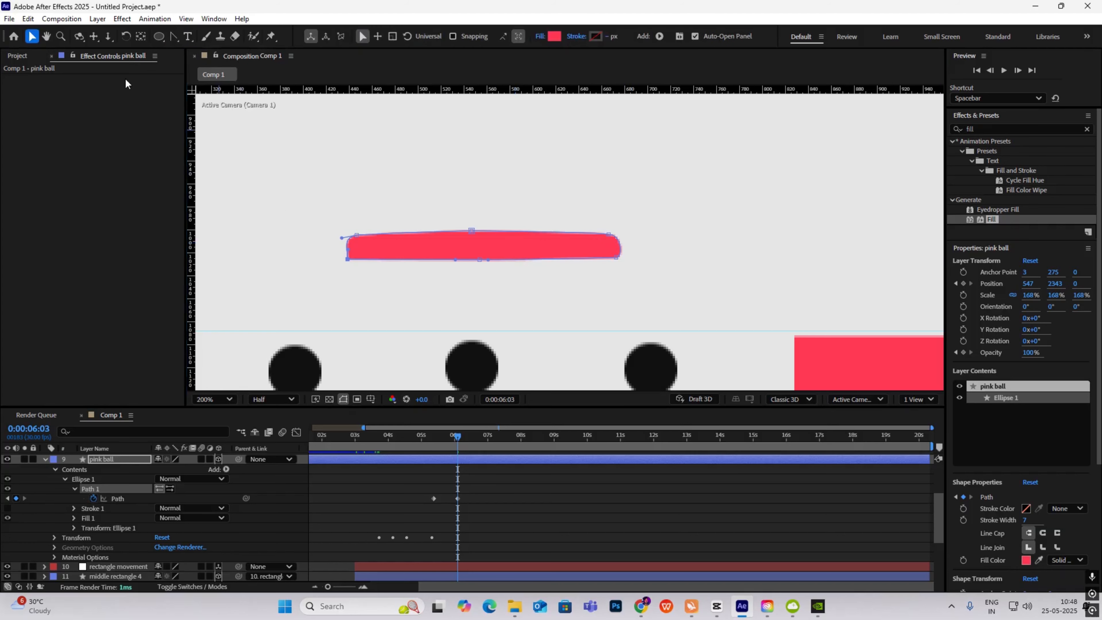
left_click(731, 214)
- Scrub through the morph to check the ball flattening into a bar
scroll(551, 221, "down", 1)
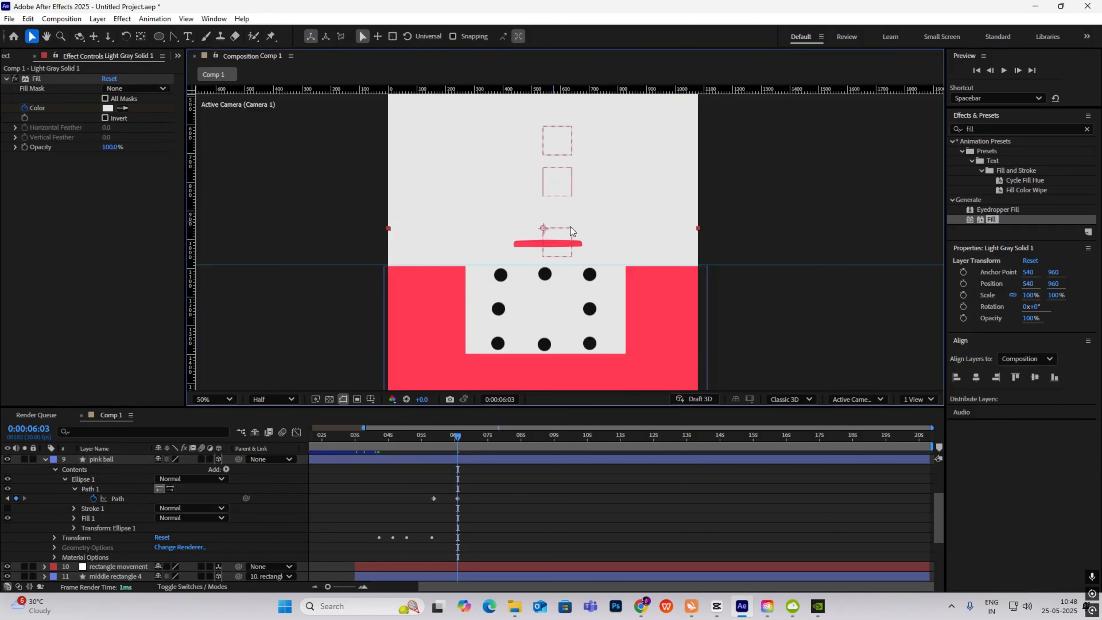
scroll(570, 230, "up", 1)
left_click_drag(432, 436, 435, 484)
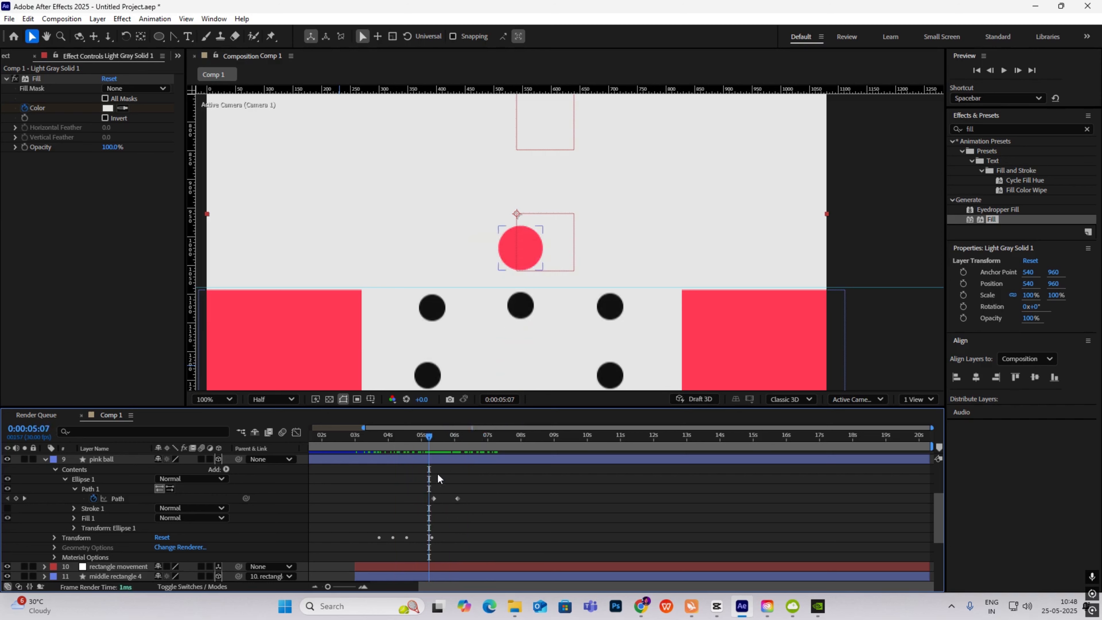
left_click_drag(433, 437, 457, 441)
left_click(524, 251)
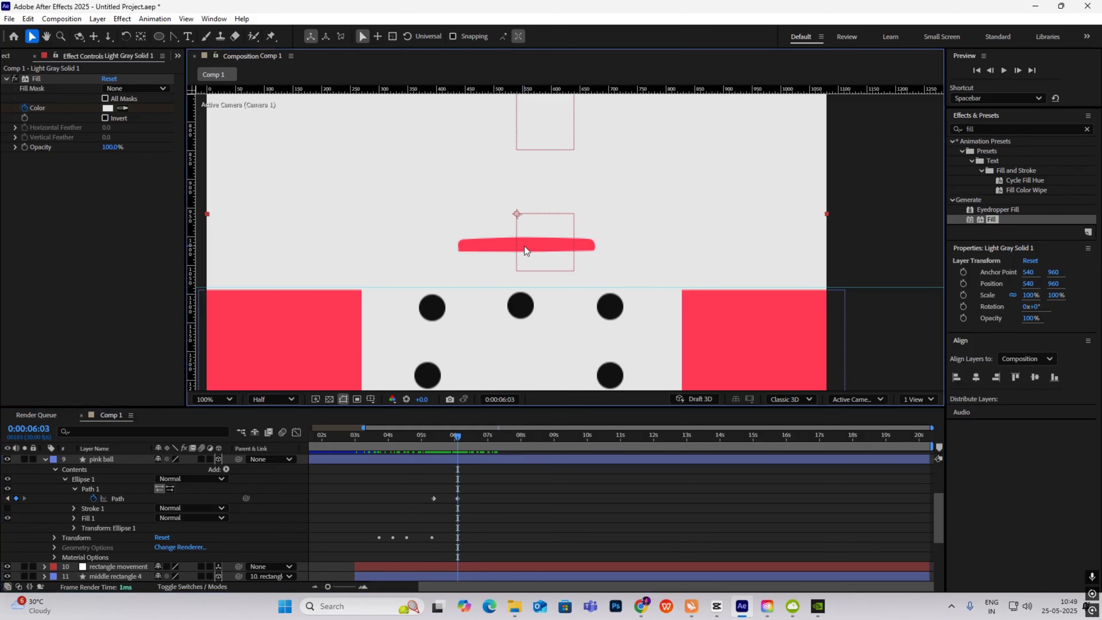
- Scale the pink ball layer from 168% to 199%
left_click(101, 459)
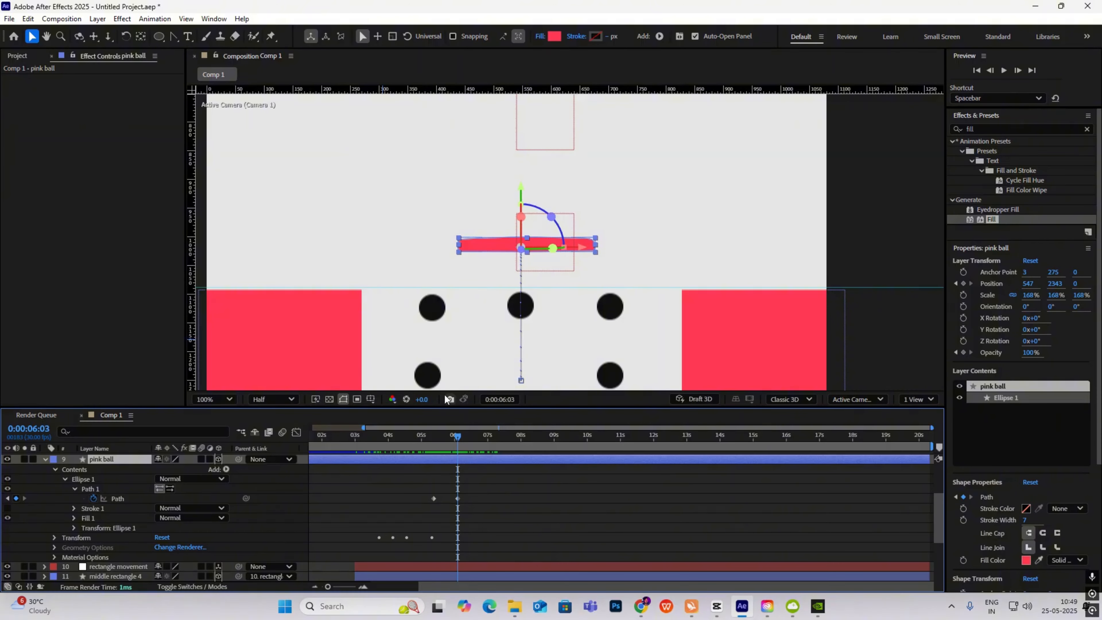
key("s")
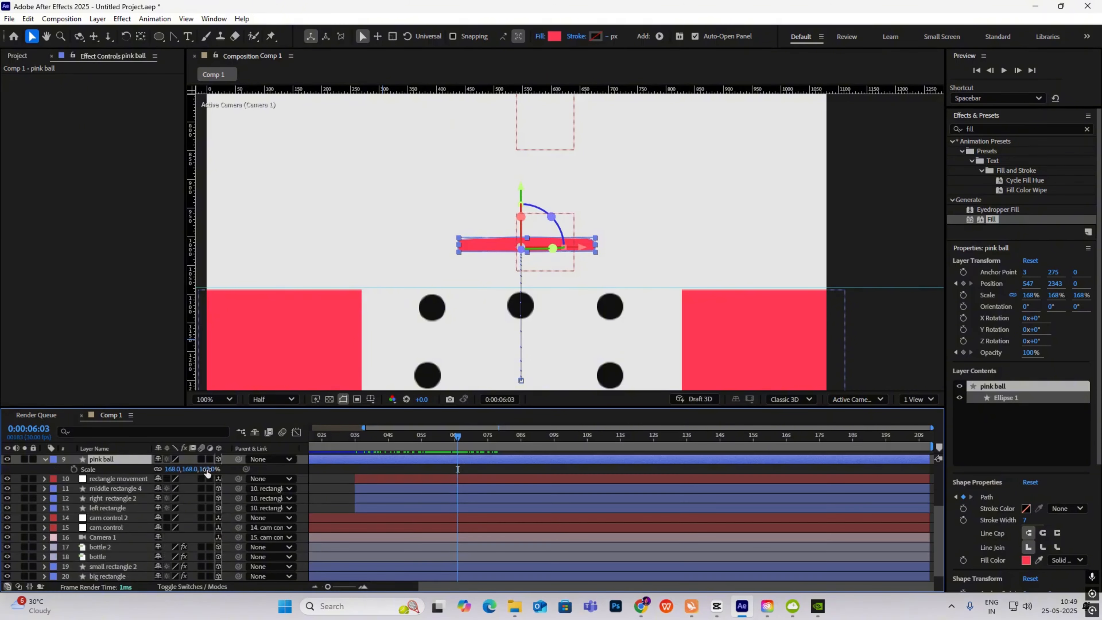
left_click_drag(204, 469, 230, 477)
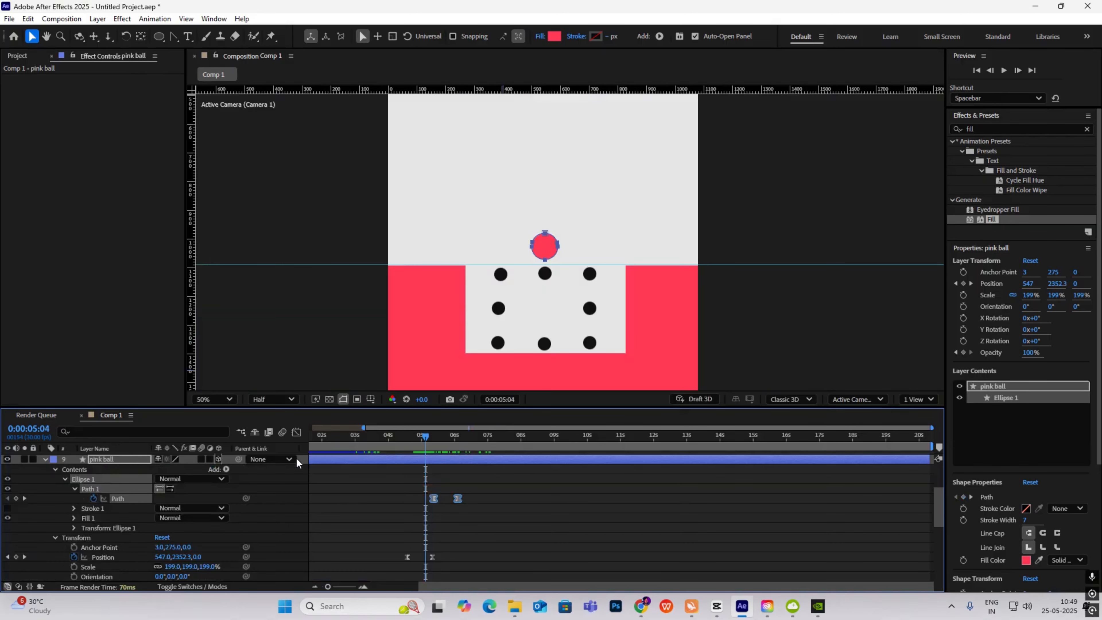
left_click(297, 432)
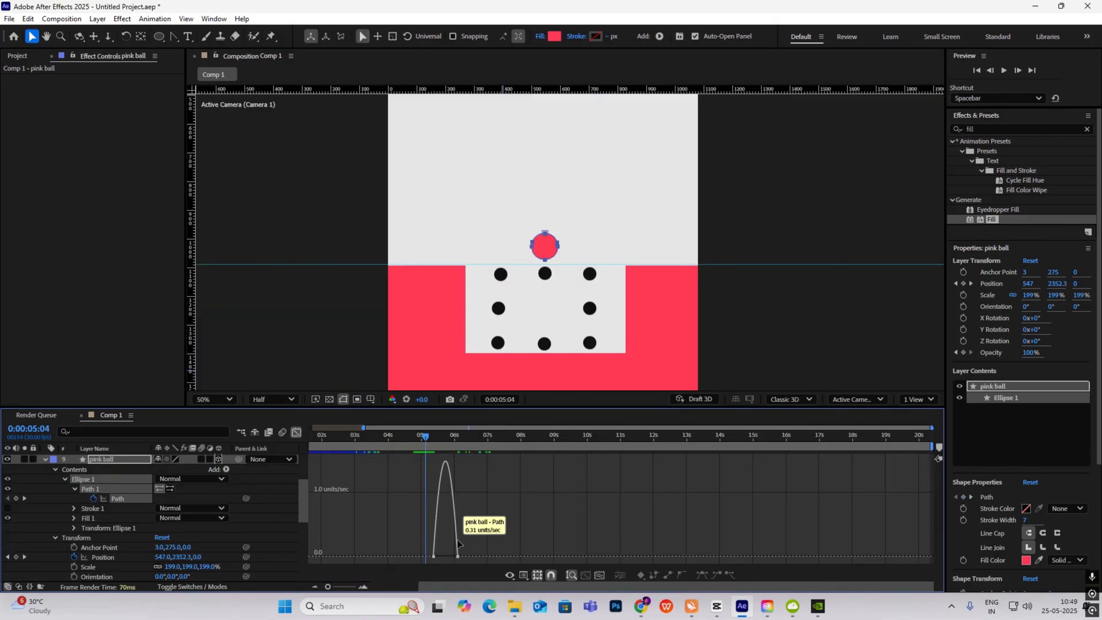
- Lengthen the ease into the pink ball's final shape keyframe to about 79% influence
scroll(453, 545, "up", 2)
left_click_drag(530, 560, 312, 456)
left_click_drag(454, 554, 430, 552)
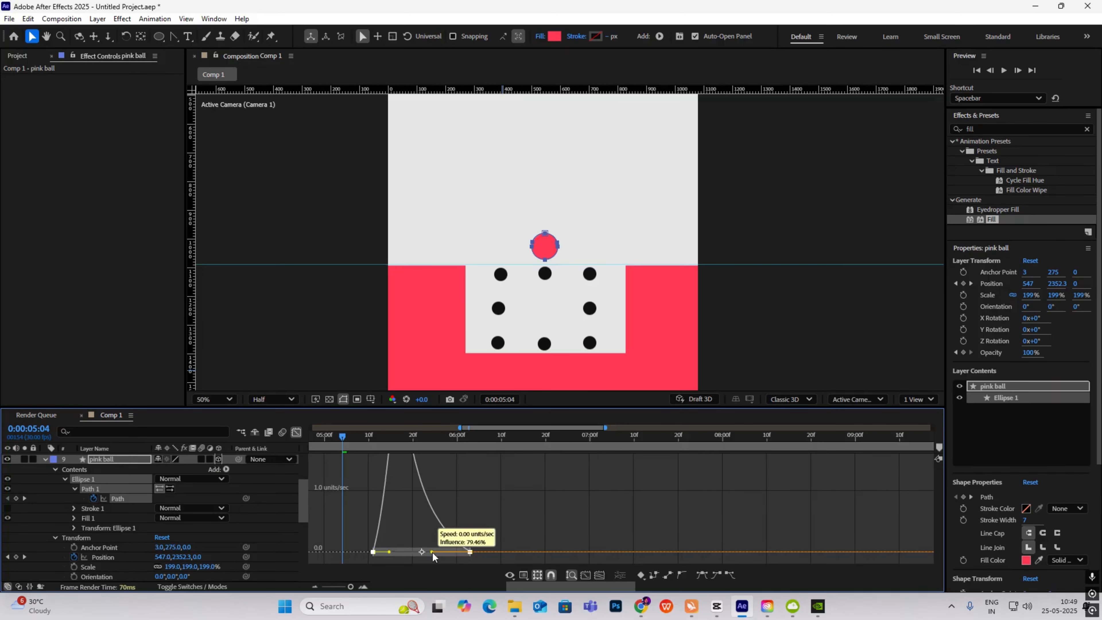
left_click(298, 432)
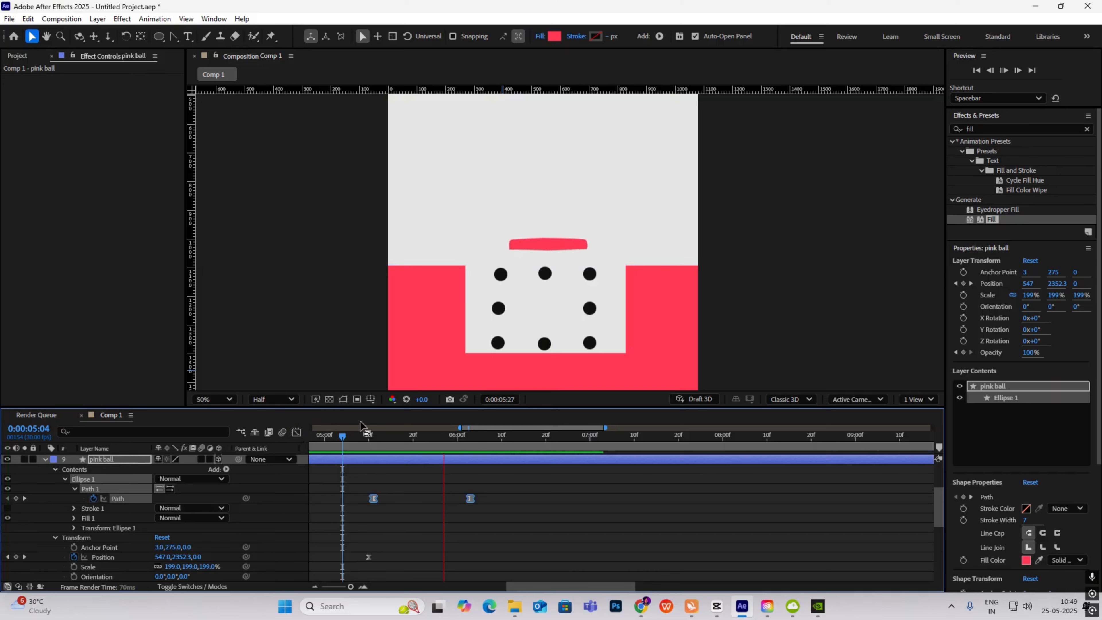
- Zoom the view to 25%, preview the bar morph, then switch to the CapCut reference
key("space")
scroll(569, 244, "down", 2)
left_click(673, 301)
left_click(702, 212)
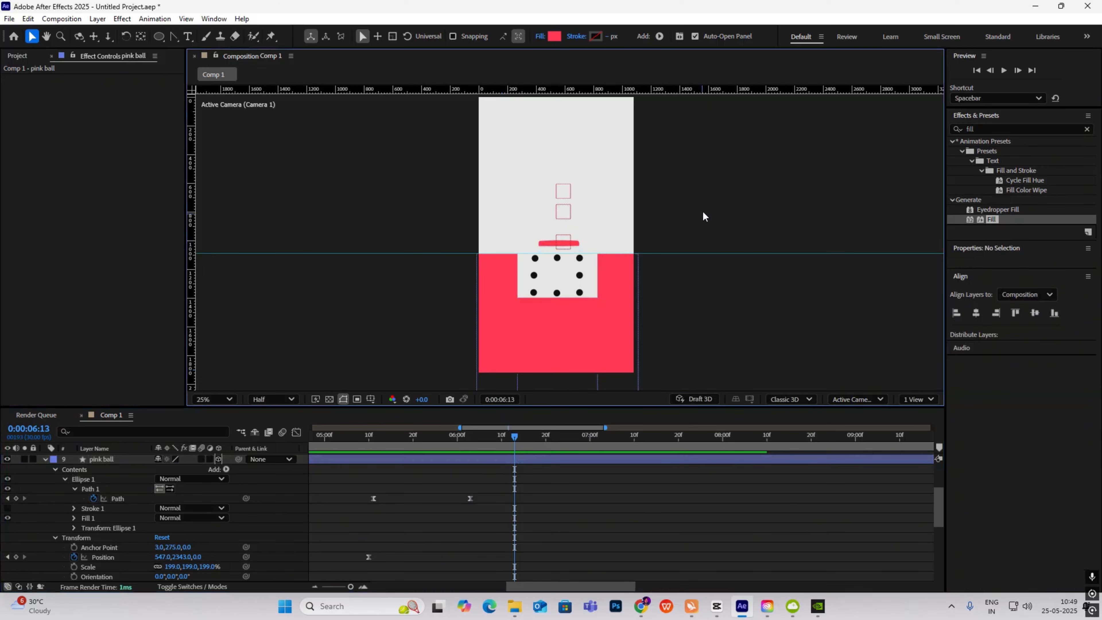
left_click_drag(515, 436, 406, 487)
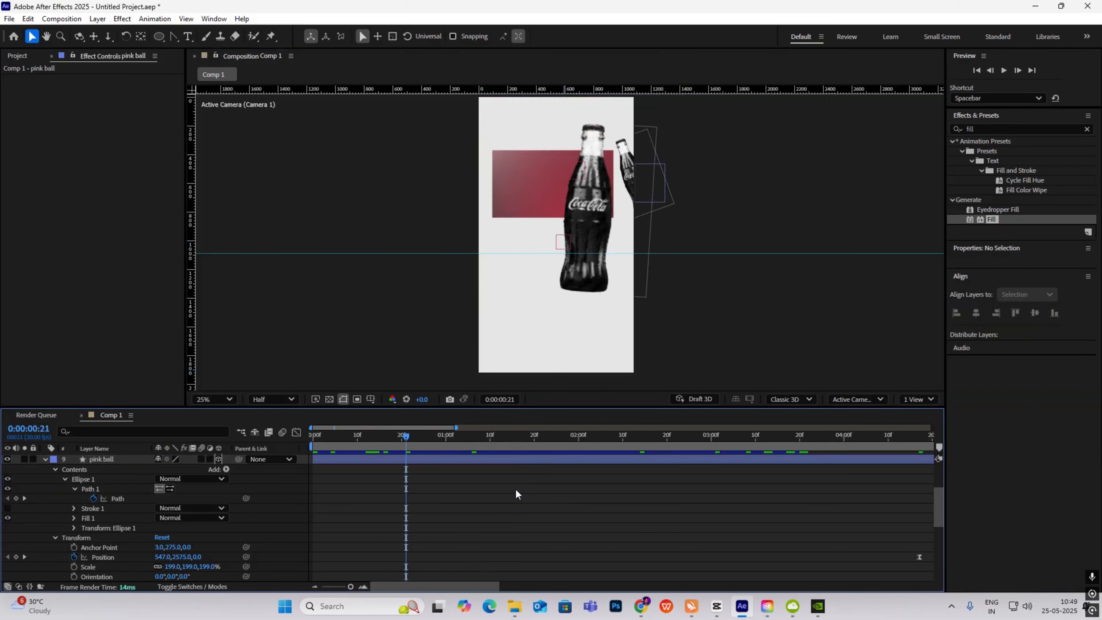
scroll(515, 488, "down", 3)
left_click_drag(335, 437, 421, 460)
key("space")
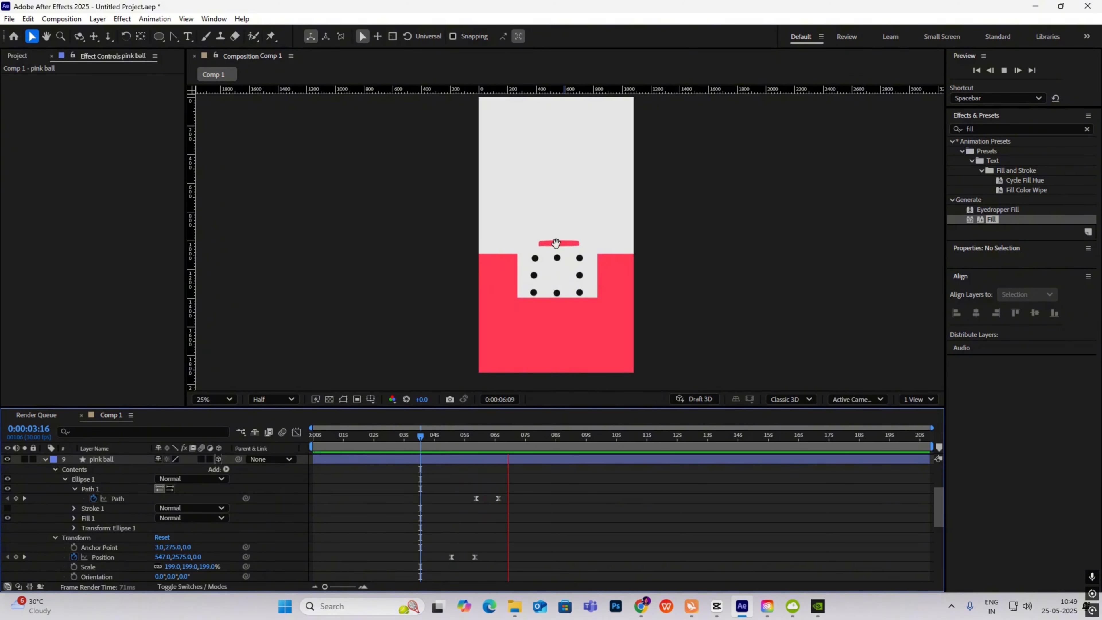
key("space")
key("alt+Tab")
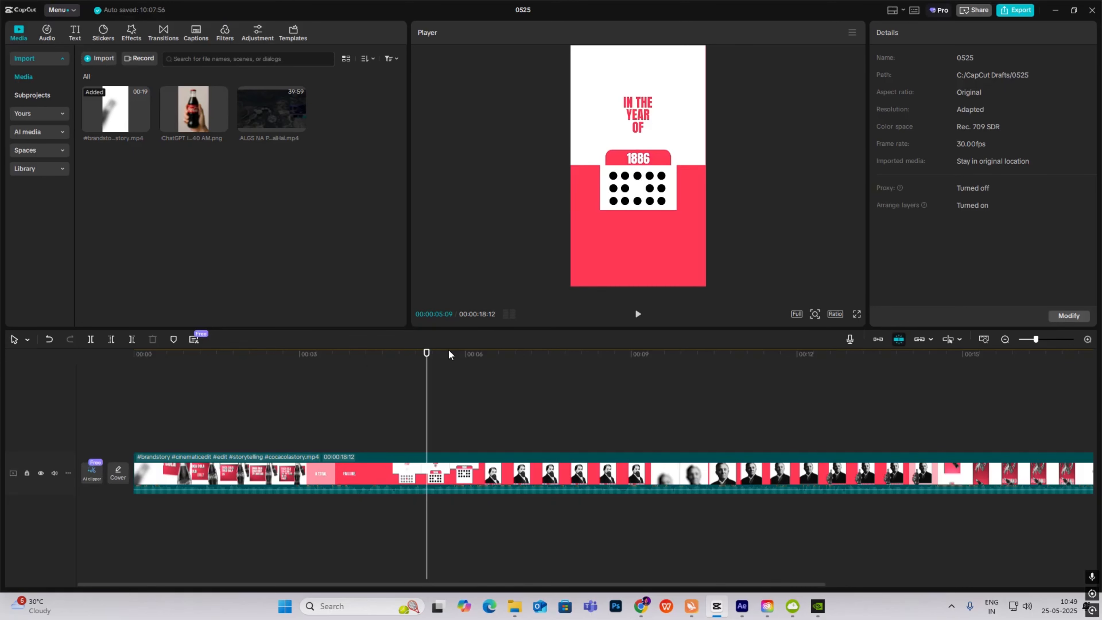
- Scrub the reference video to its 'IN THE YEAR OF 1886' card around 5:04–5:15
mouse_move(426, 417)
left_mouse_down()
mouse_move(407, 419)
mouse_move(499, 447)
mouse_move(447, 430)
mouse_move(478, 408)
mouse_move(447, 408)
mouse_move(477, 406)
mouse_move(437, 415)
left_mouse_up()
- At 6:12, click through the rectangle layers and begin selecting the pink ball layers
mouse_move(739, 615)
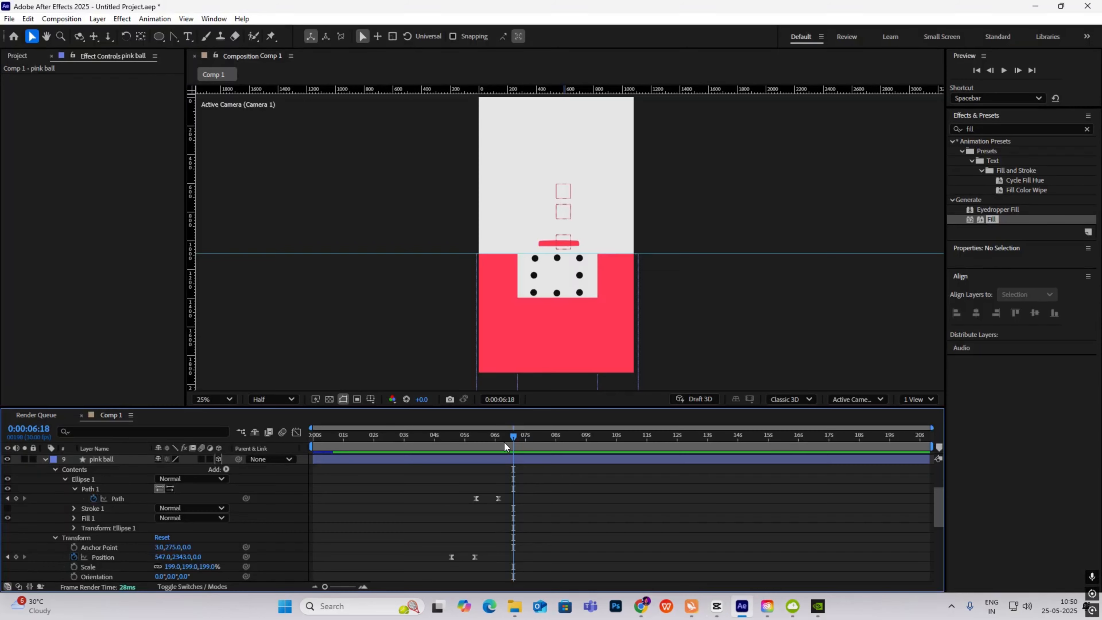
mouse_move(505, 443)
left_mouse_down()
mouse_move(513, 438)
mouse_move(477, 440)
mouse_move(507, 436)
left_mouse_up()
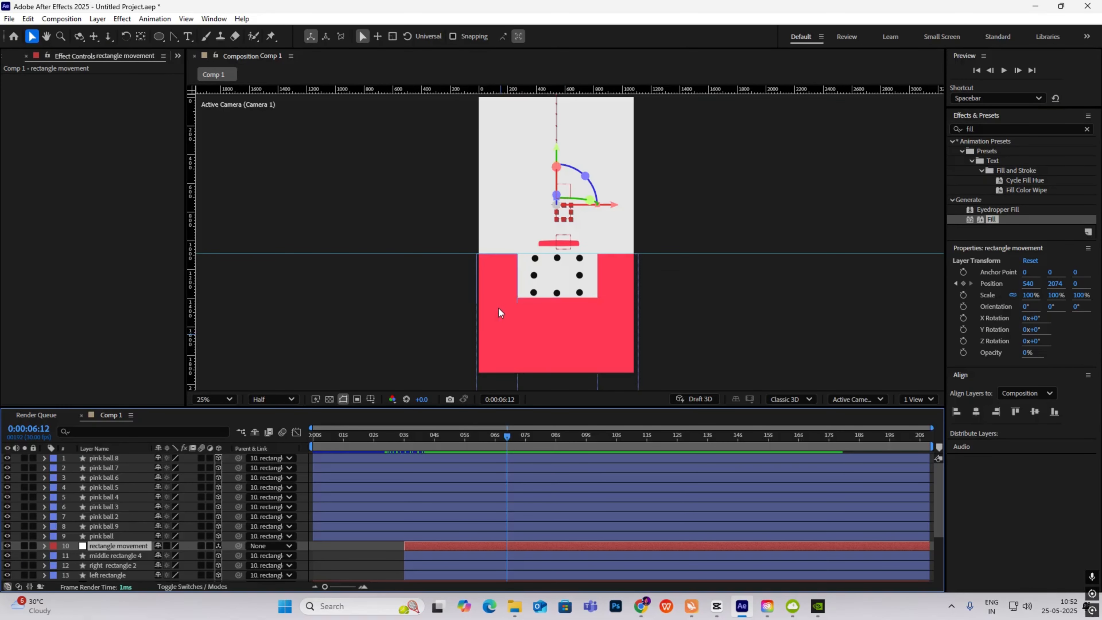
left_click(576, 306)
left_click(630, 299)
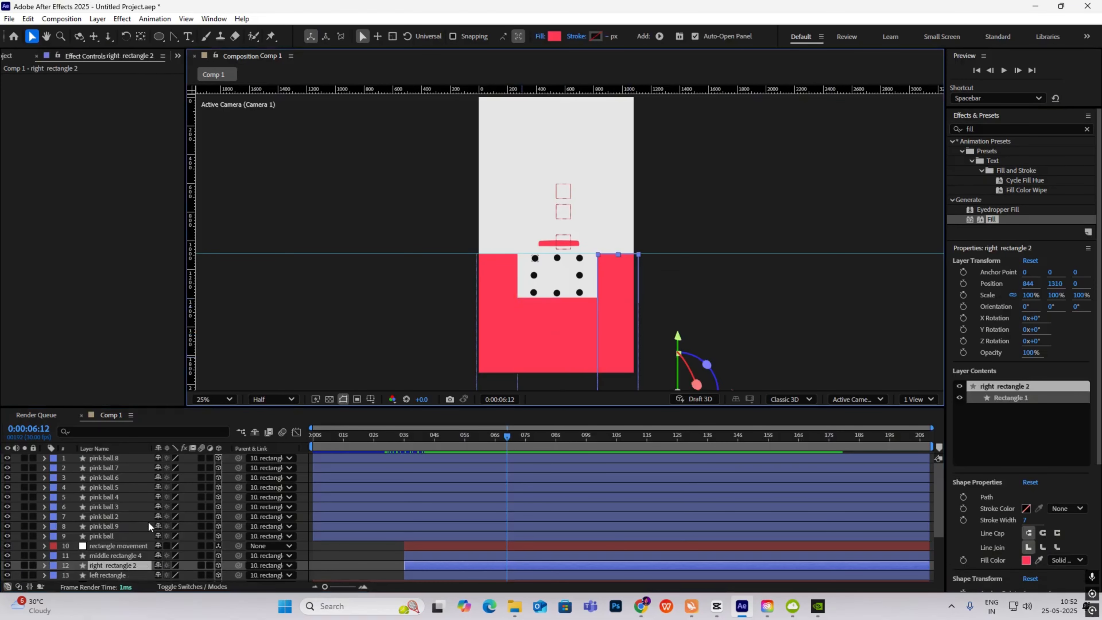
scroll(116, 541, "down", 3)
left_click(115, 546, "ctrl")
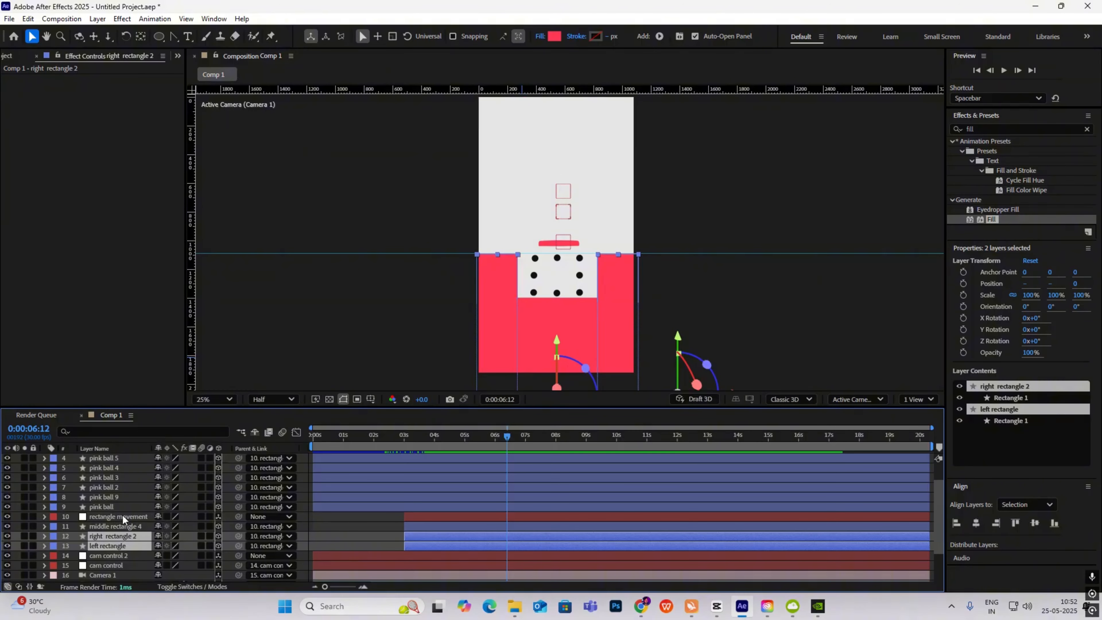
scroll(122, 514, "up", 3)
left_click(118, 459)
- Select the nine pink balls, right rectangle 2 and left rectangle, and keyframe Position at 6:12
left_click(114, 537, "shift")
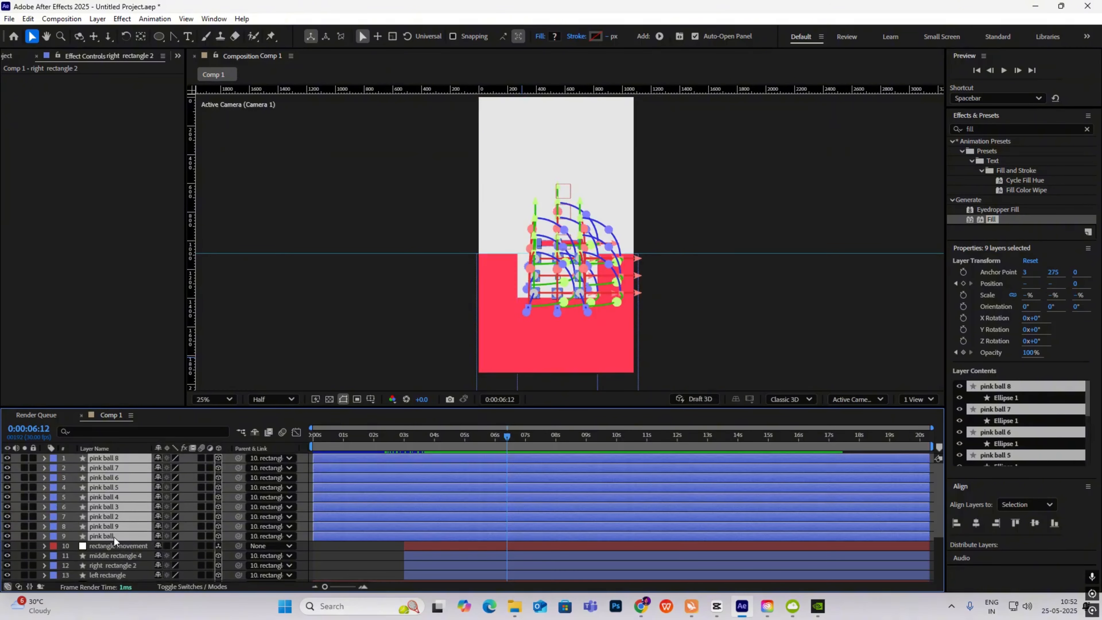
scroll(116, 541, "down", 2)
left_click(113, 507, "ctrl")
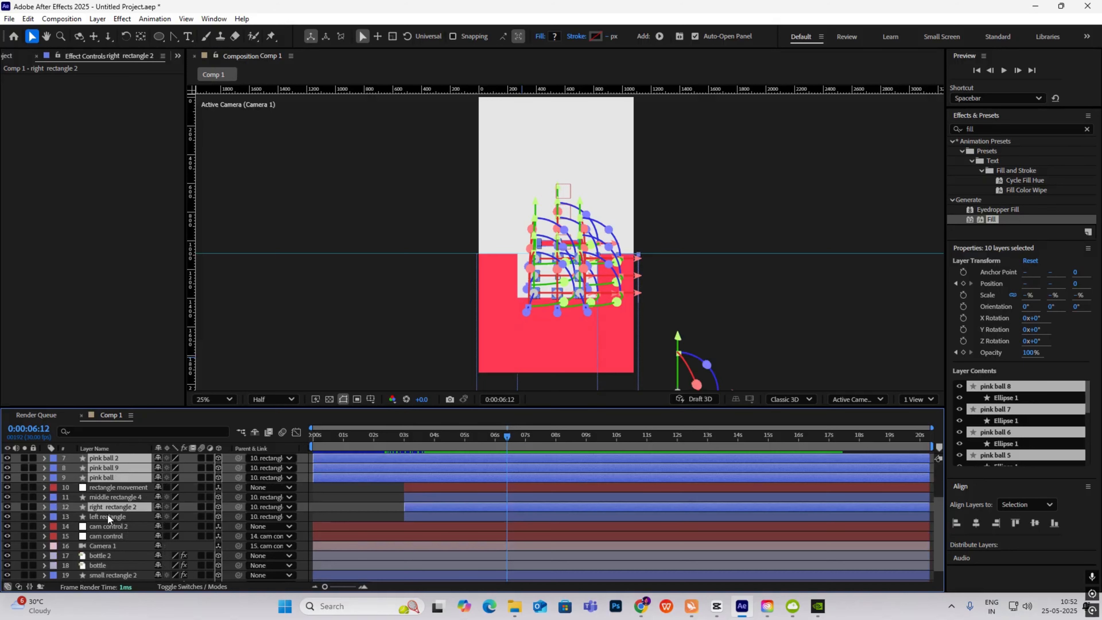
left_click(108, 515, "ctrl")
key("p")
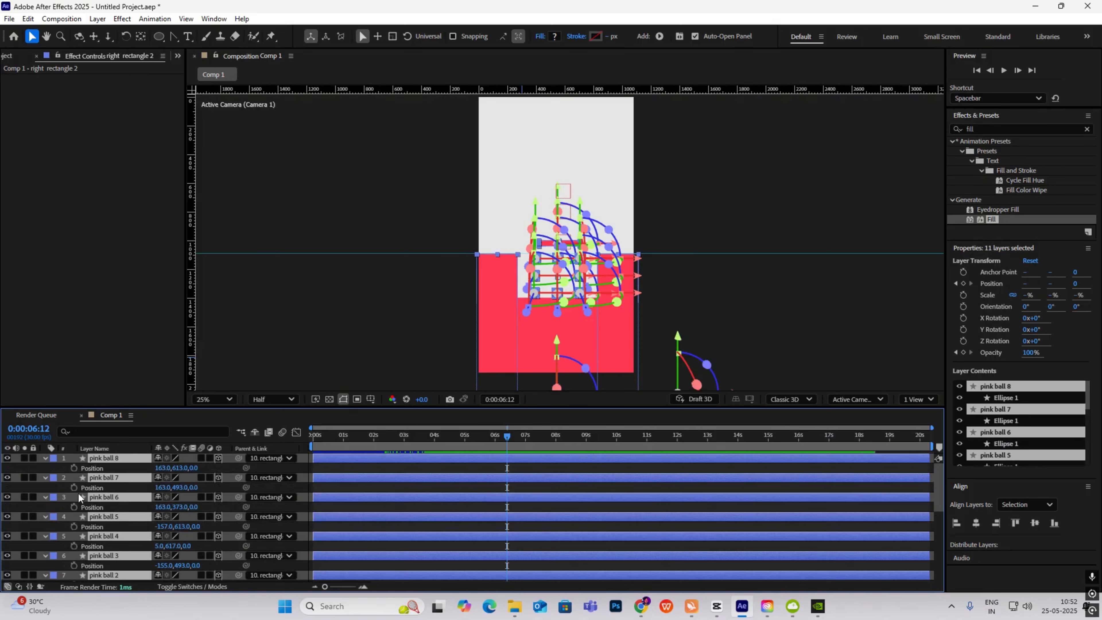
left_click(75, 468)
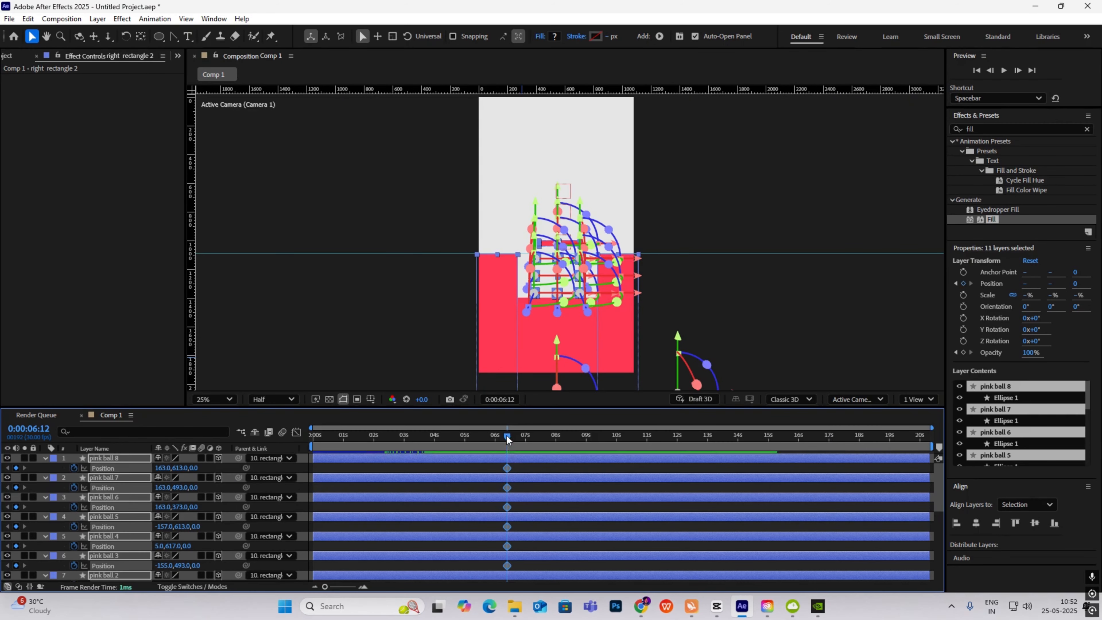
- Raise the selected layers out of frame at about 7:16 and Easy Ease all Position keyframes
left_click_drag(506, 436, 526, 439)
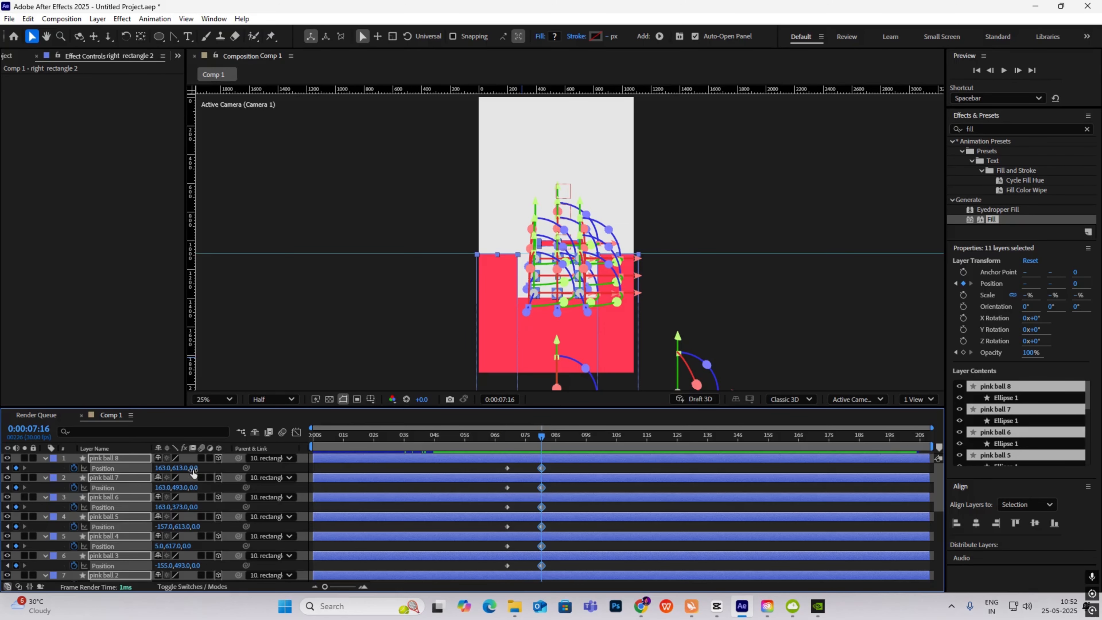
left_click_drag(181, 467, 22, 457)
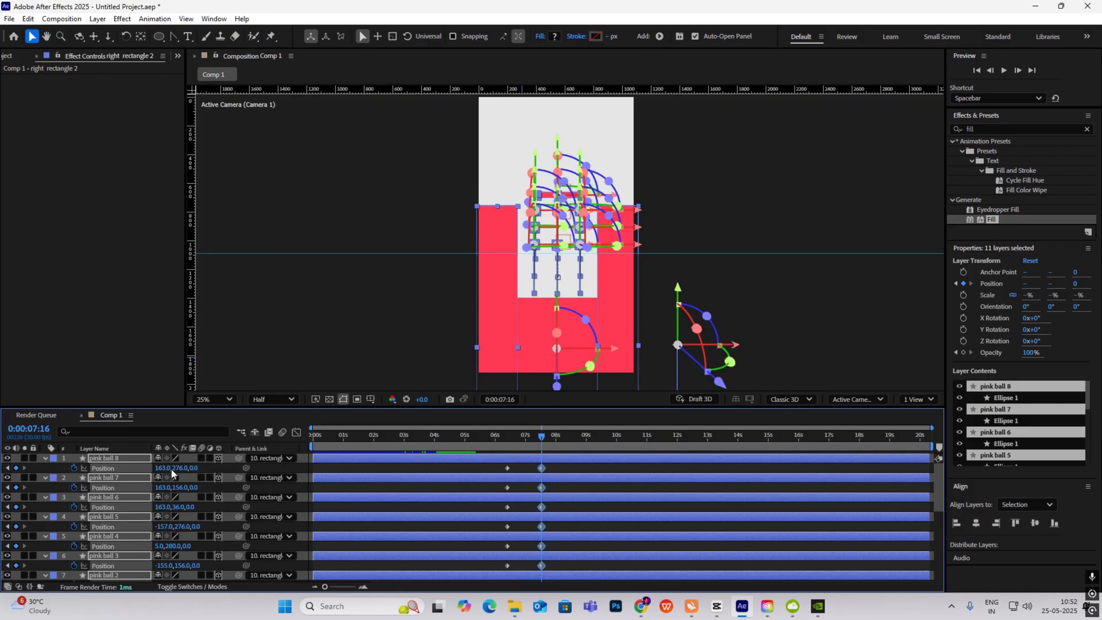
left_click_drag(180, 468, 135, 466)
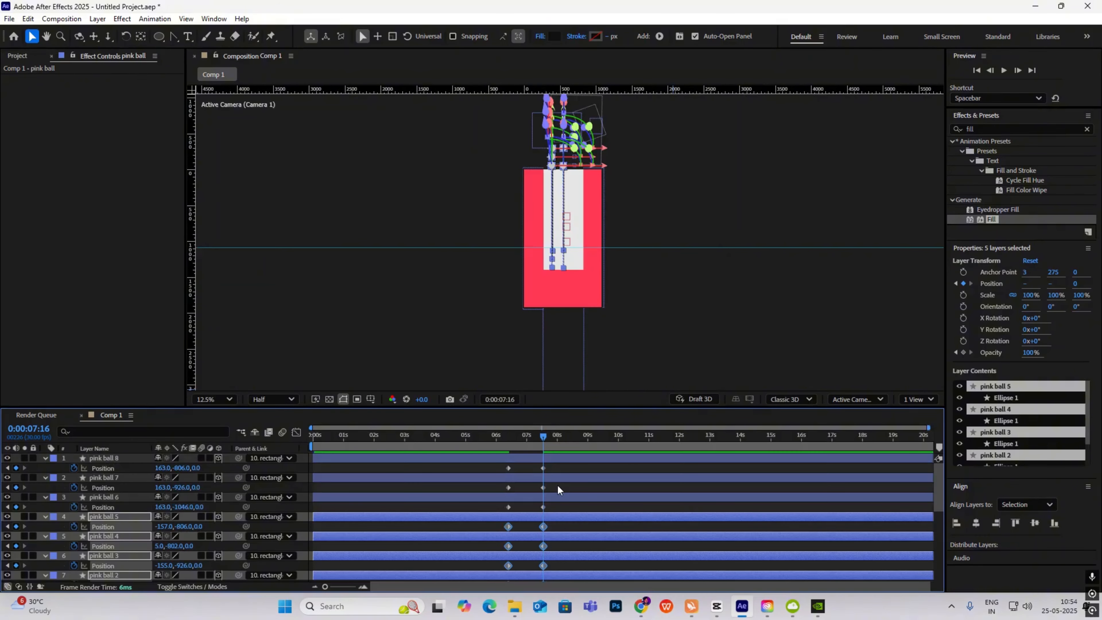
left_click_drag(557, 466, 505, 470)
left_click_drag(505, 470, 503, 541)
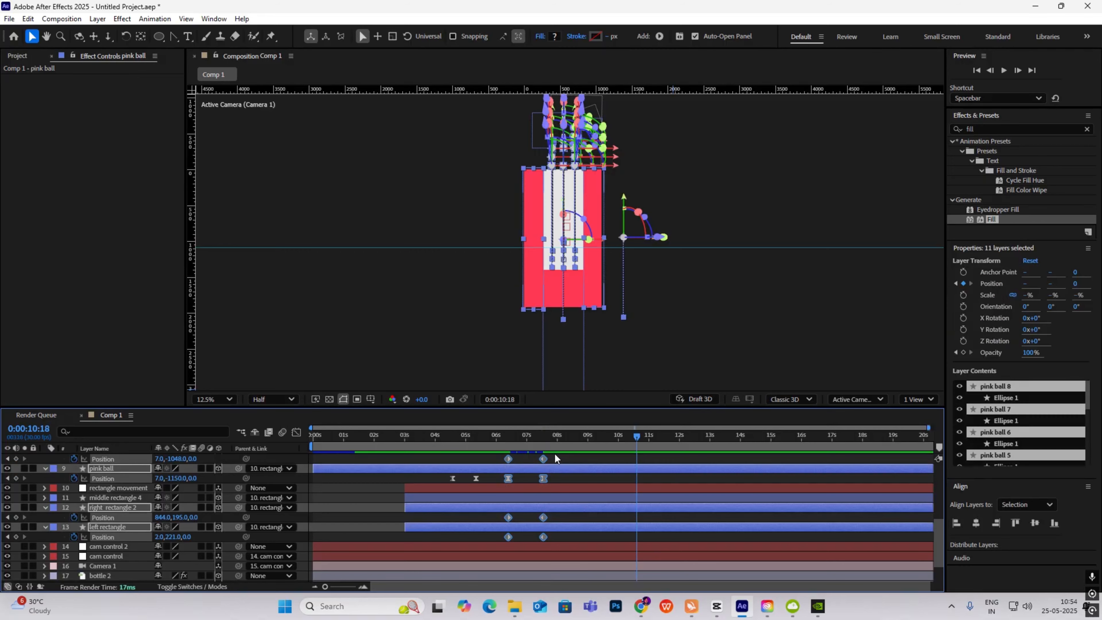
left_click(539, 438)
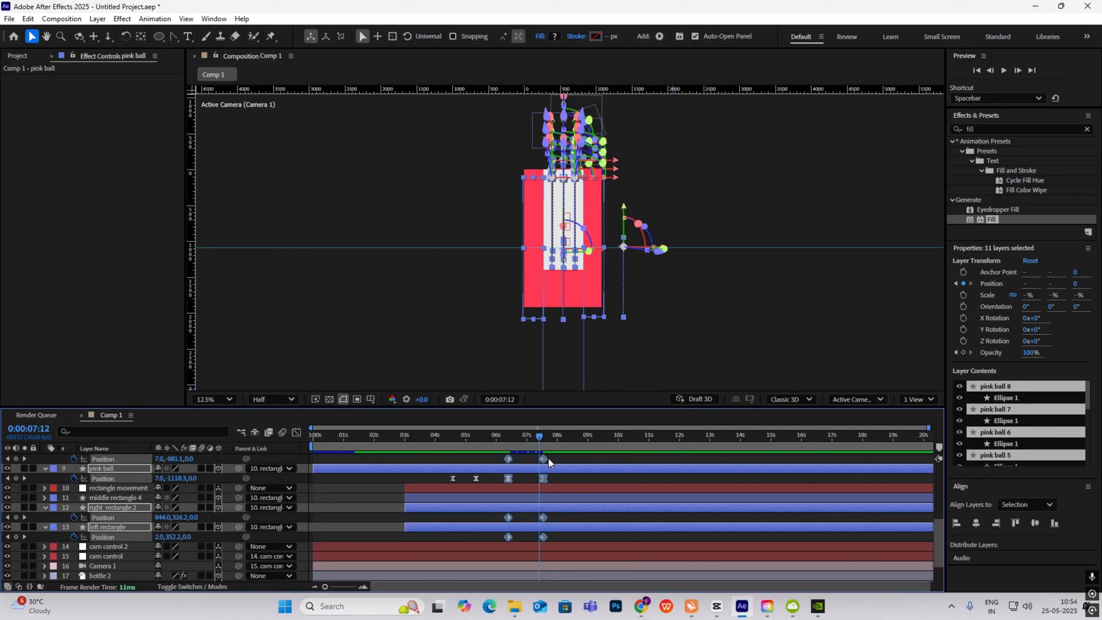
key("F9")
- Steepen the Position ease to about 82% influence in the Graph Editor
scroll(376, 491, "up", 1)
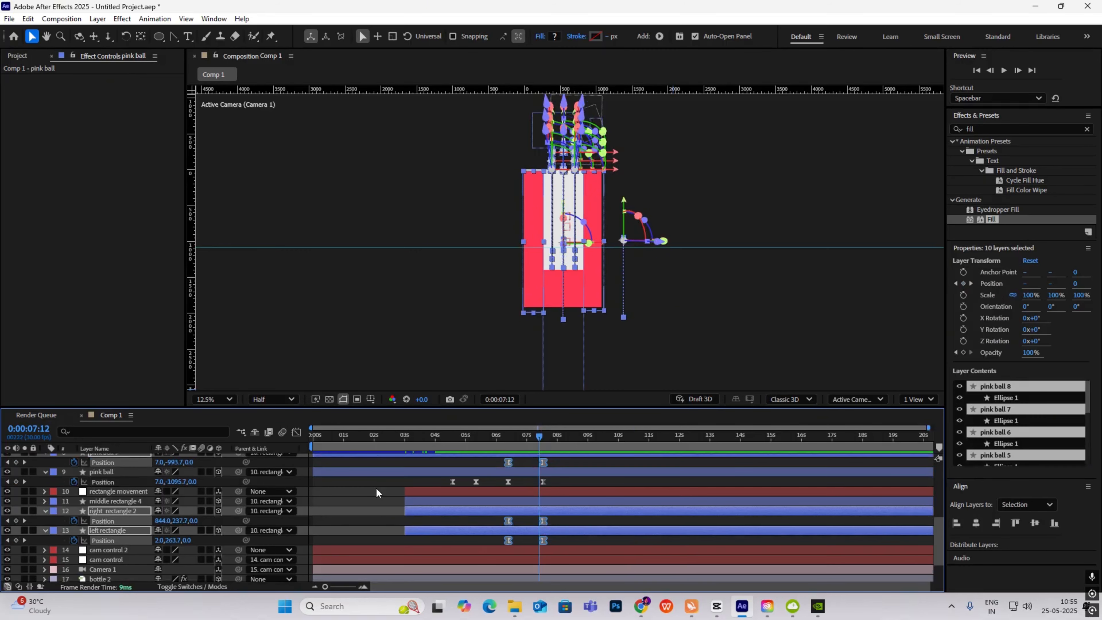
left_click(297, 432)
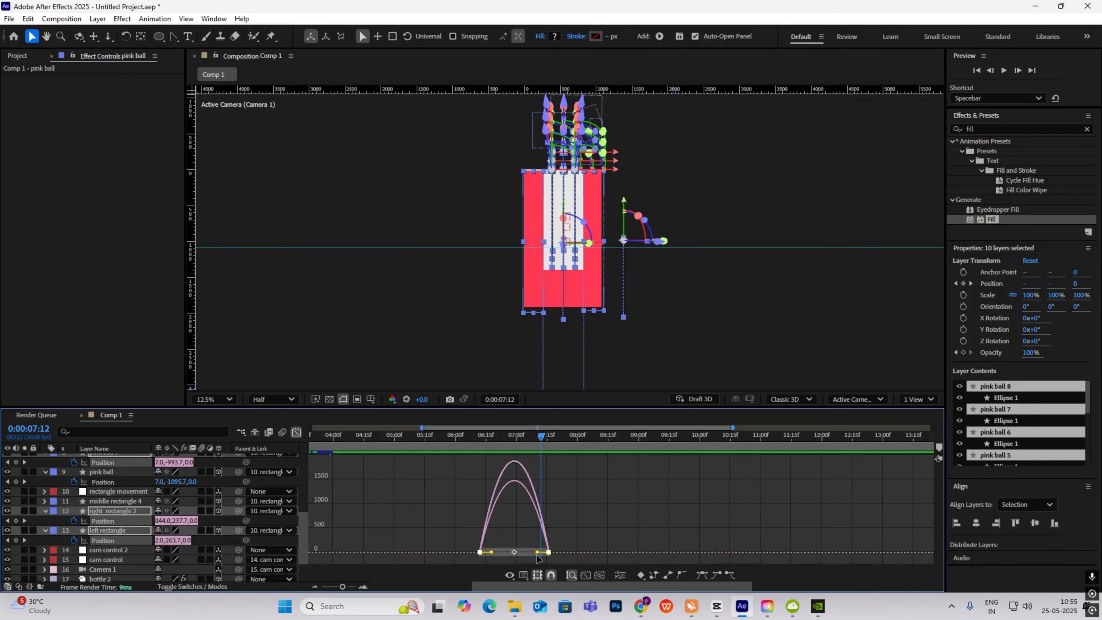
left_click_drag(538, 555, 522, 559)
left_click(296, 432)
- Preview the rising animation from 6:05
left_click(549, 481)
left_click_drag(543, 436, 489, 443)
key("space")
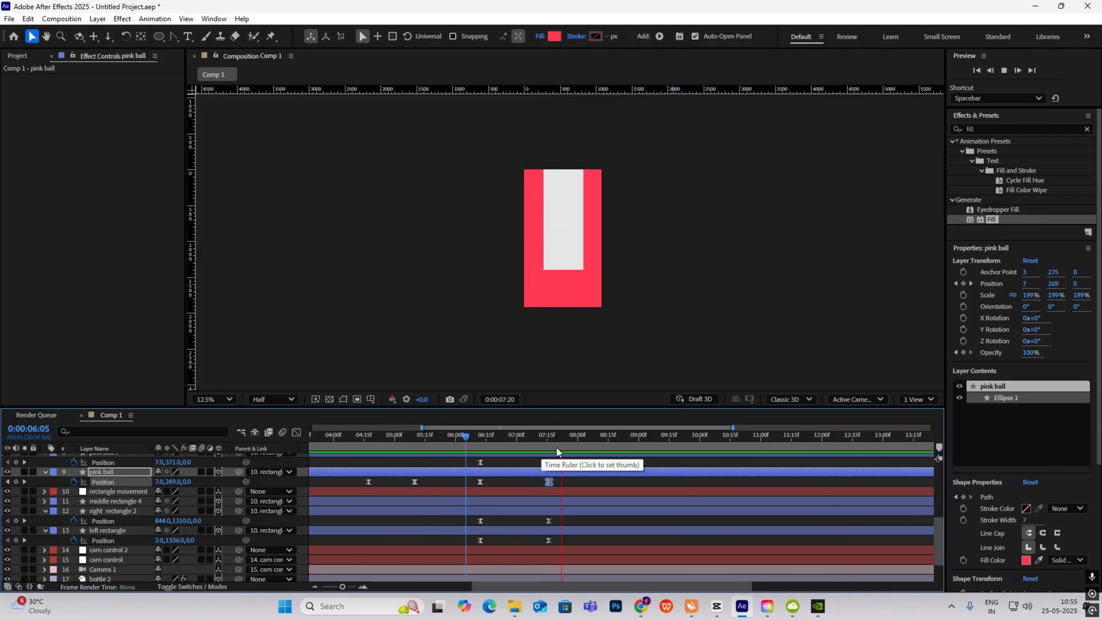
key("space")
- Check the reference's Pemberton portrait and CREATED title moments in CapCut, then return
left_click(717, 606)
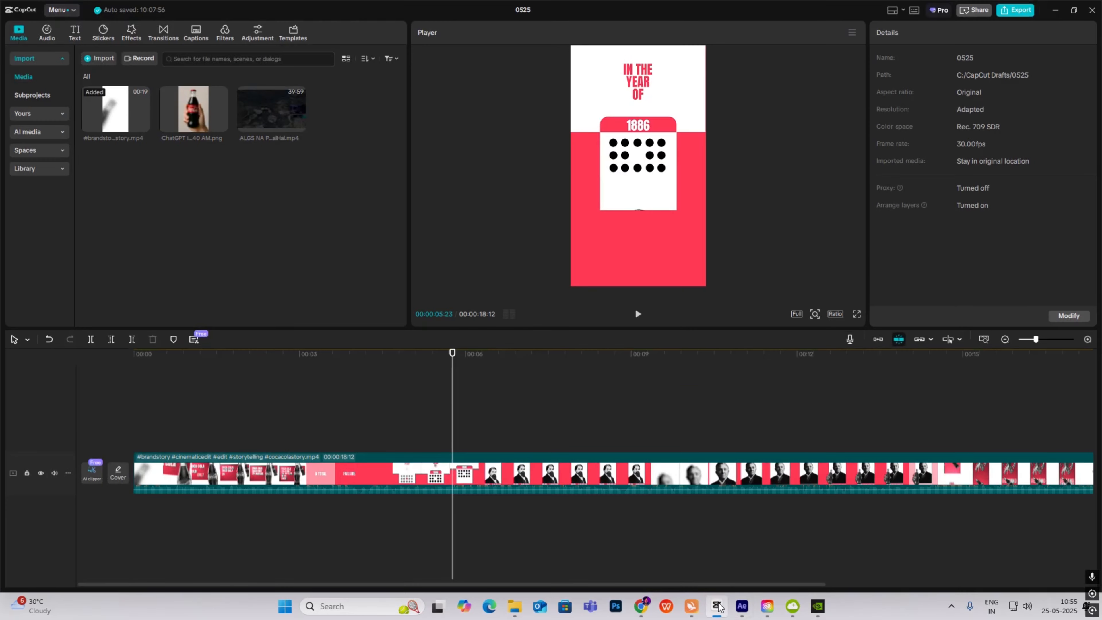
left_click_drag(451, 406, 536, 409)
left_click(521, 406)
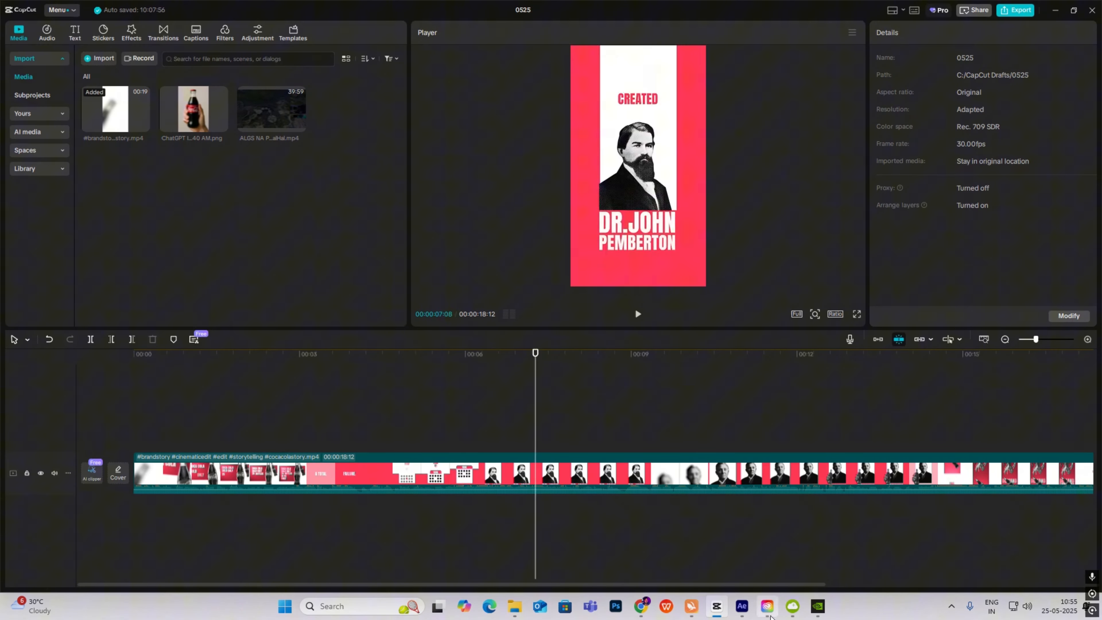
left_click(715, 611)
left_click_drag(548, 437, 527, 447)
- Collapse all open layer properties and deselect every layer
scroll(67, 497, "up", 4)
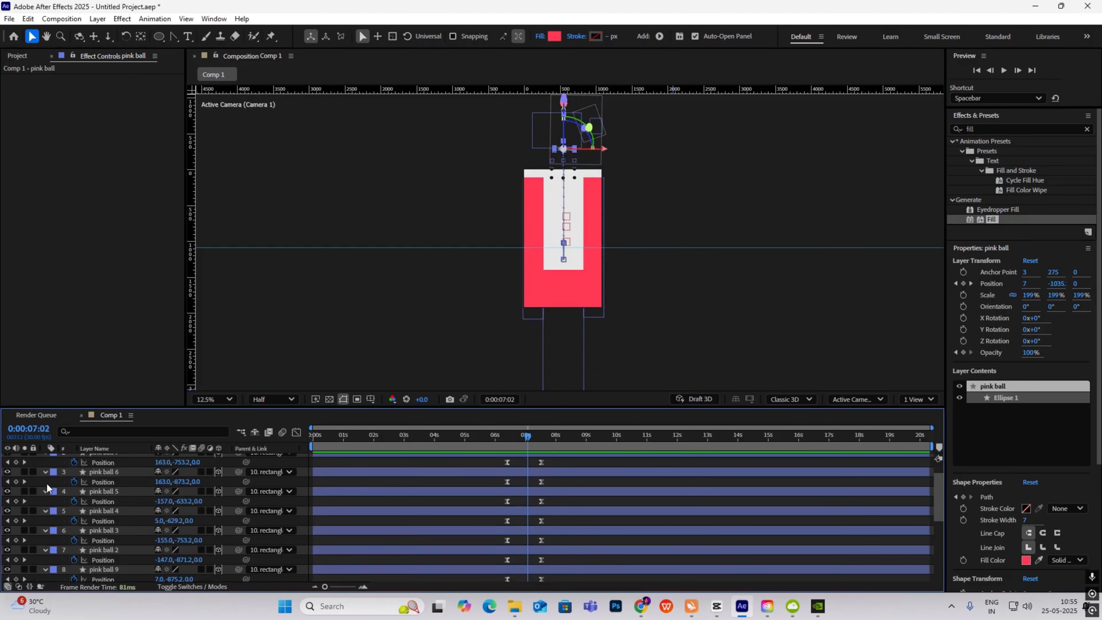
key("ctrl+a")
scroll(49, 461, "up", 2)
left_click(45, 460)
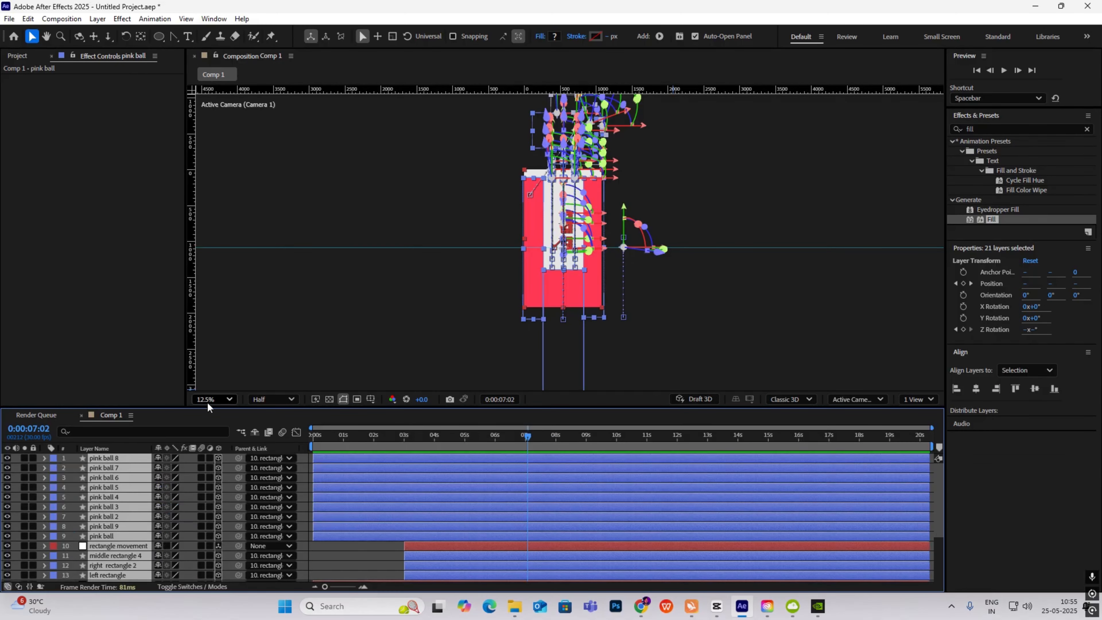
left_click(288, 351)
left_click(20, 56)
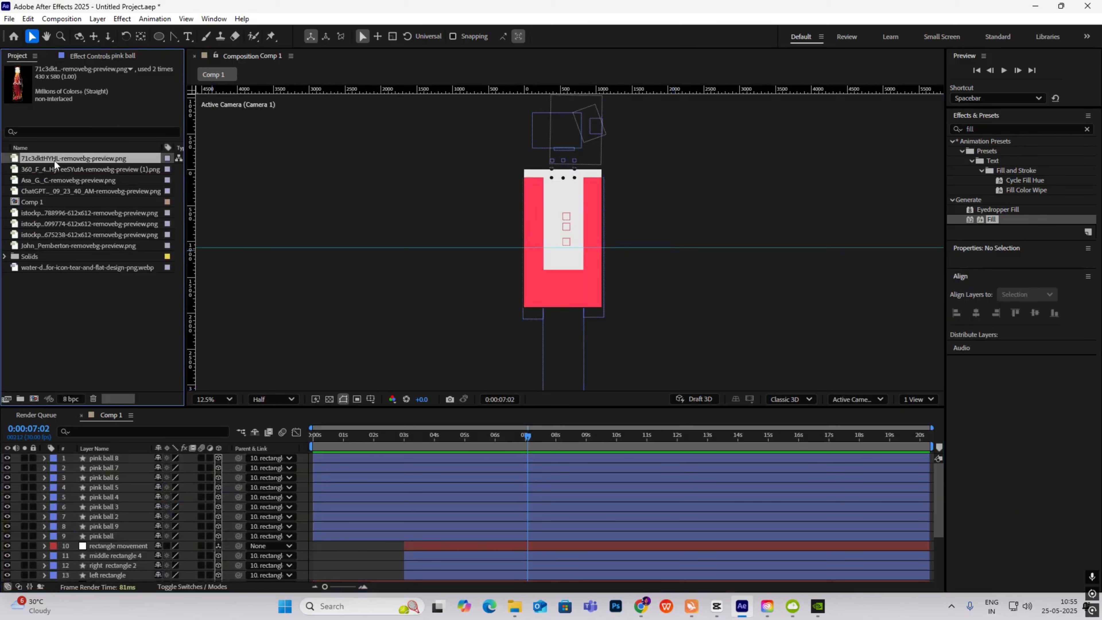
left_click(41, 169)
left_click(40, 178)
left_click(45, 192)
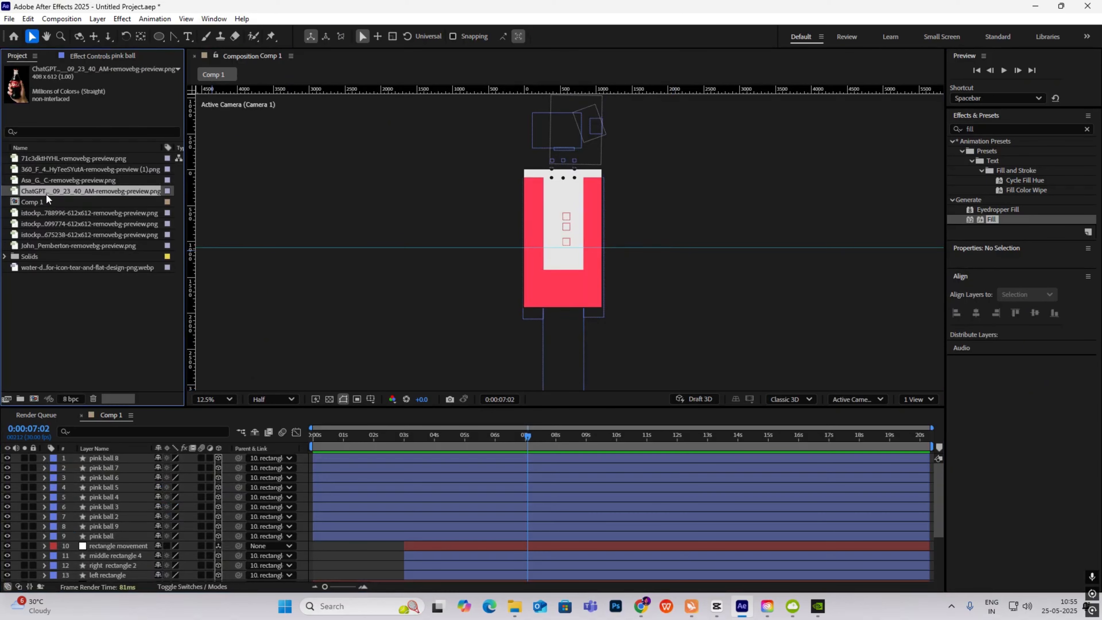
left_click(43, 202)
left_click(43, 212)
left_click(45, 223)
left_click(47, 231)
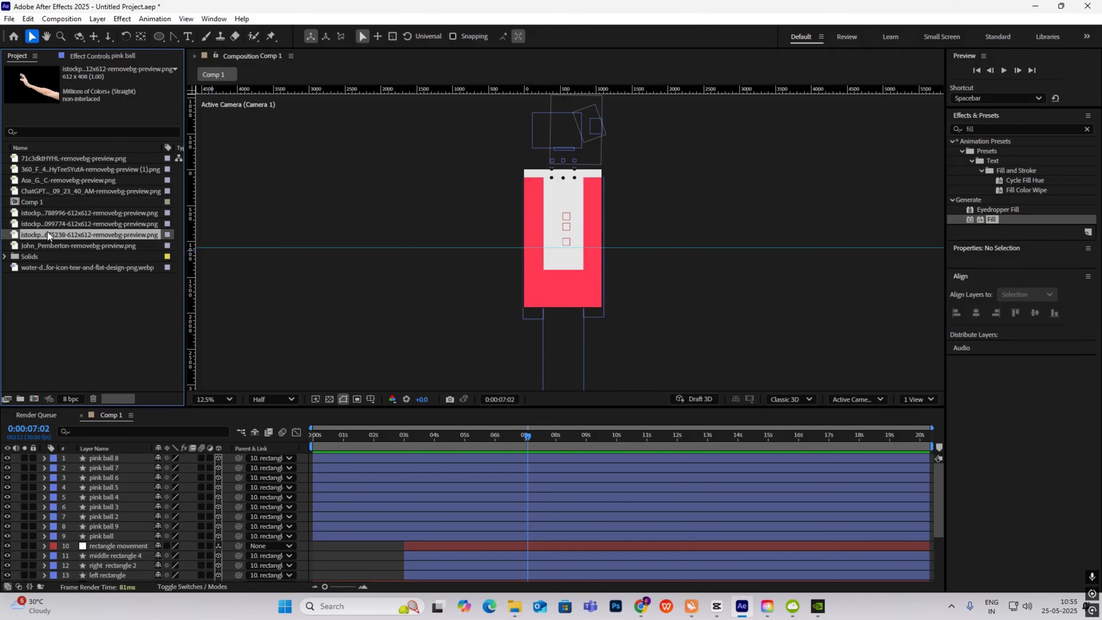
left_click_drag(48, 242, 78, 458)
- Make the portrait 3D, lower it into the white card, and stack it below the rectangles
left_click(218, 458)
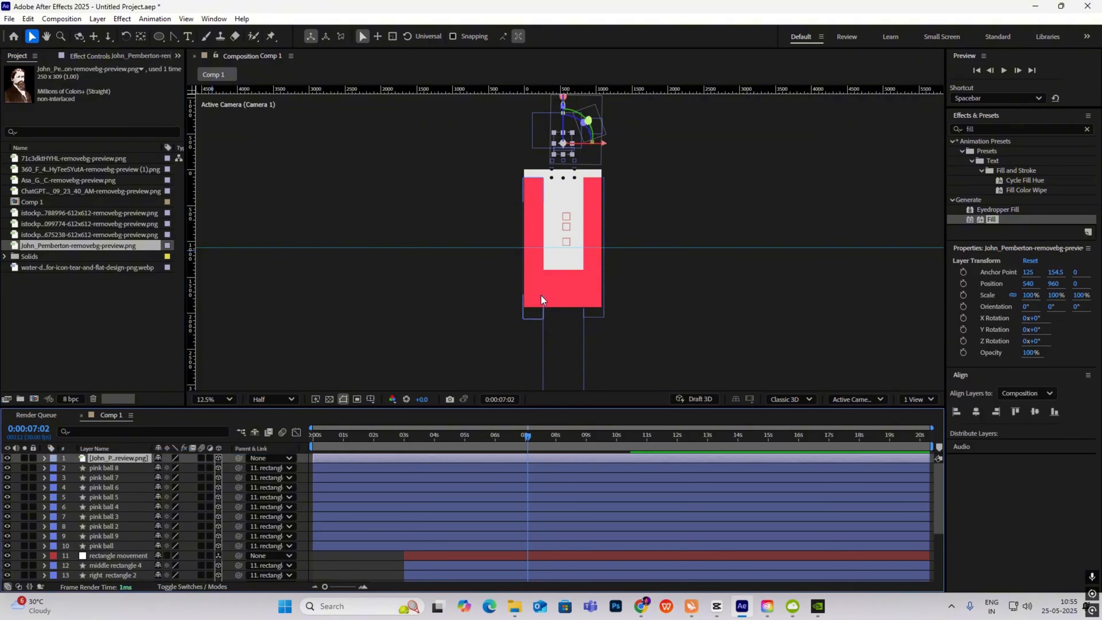
left_click_drag(563, 145, 564, 260)
left_click_drag(123, 467, 107, 519)
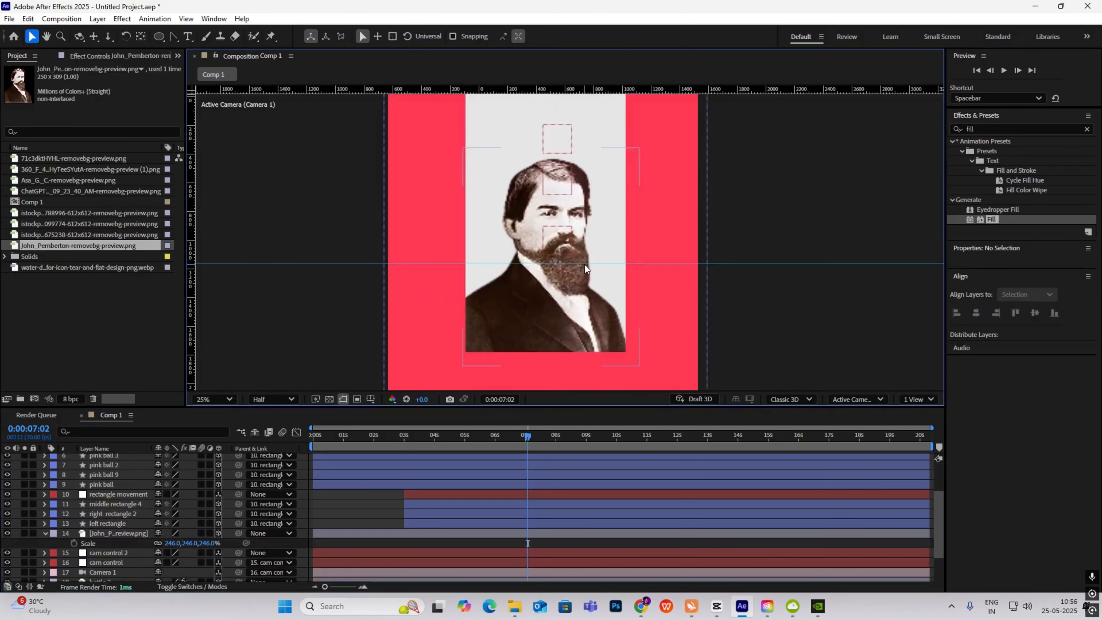
scroll(584, 264, "down", 2)
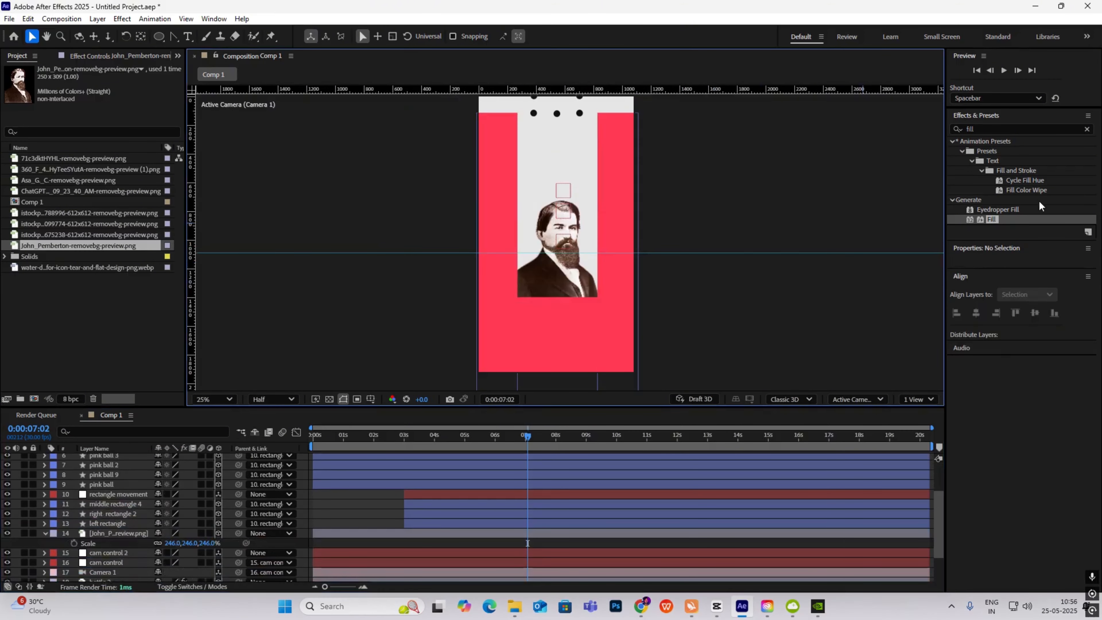
left_click(1086, 129)
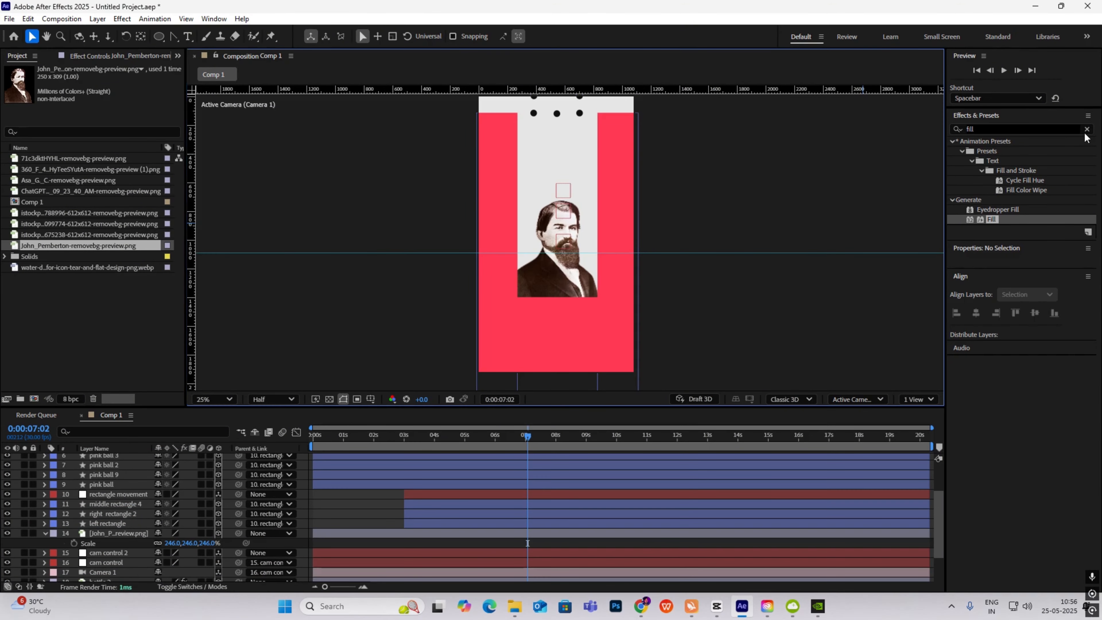
- Apply the 'my halftone' user preset to the John_Pemberton layer and scrub back to review it
left_click(959, 161)
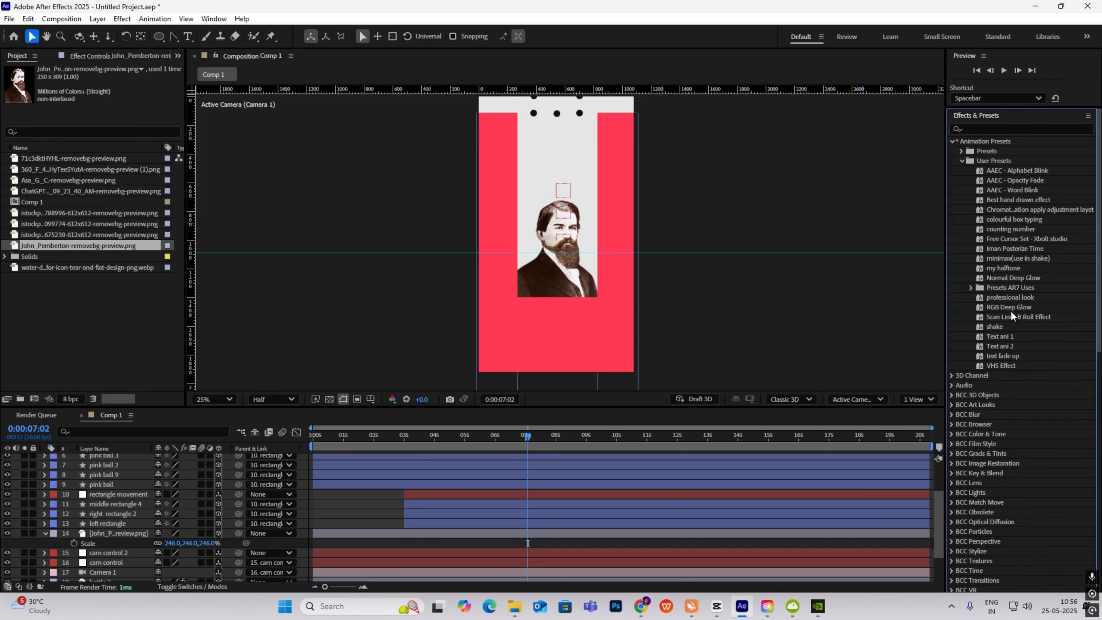
left_click_drag(1003, 268, 577, 262)
left_click(741, 310)
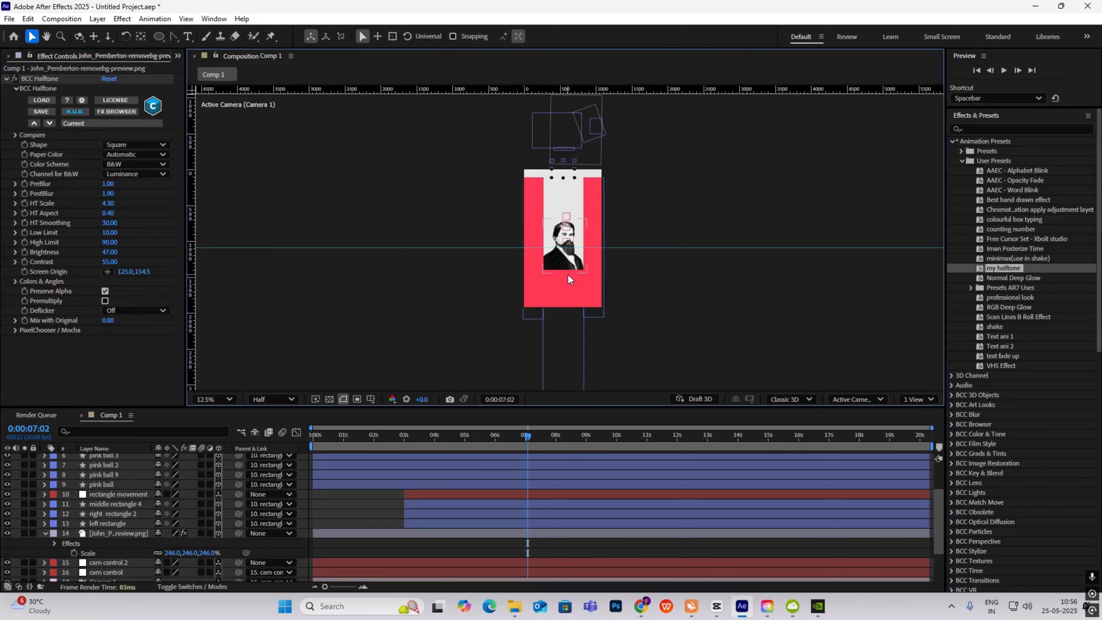
left_click_drag(538, 439, 495, 460)
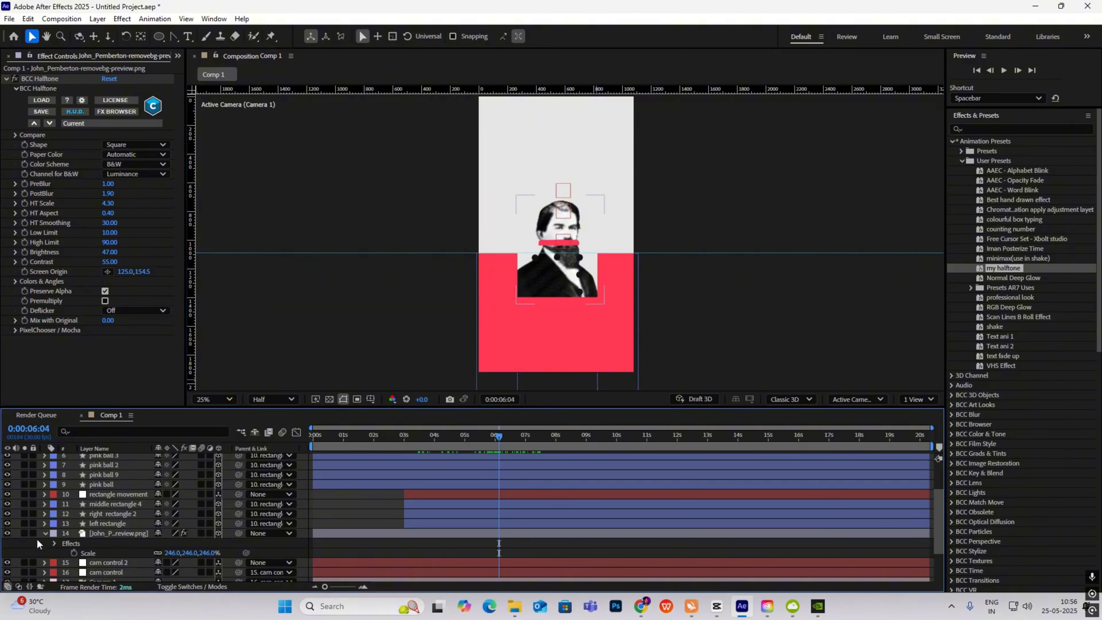
- Keyframe the portrait's Position so it starts at Y 3074, below the card, at 6:04
left_click(44, 532)
left_click(112, 534)
key("p")
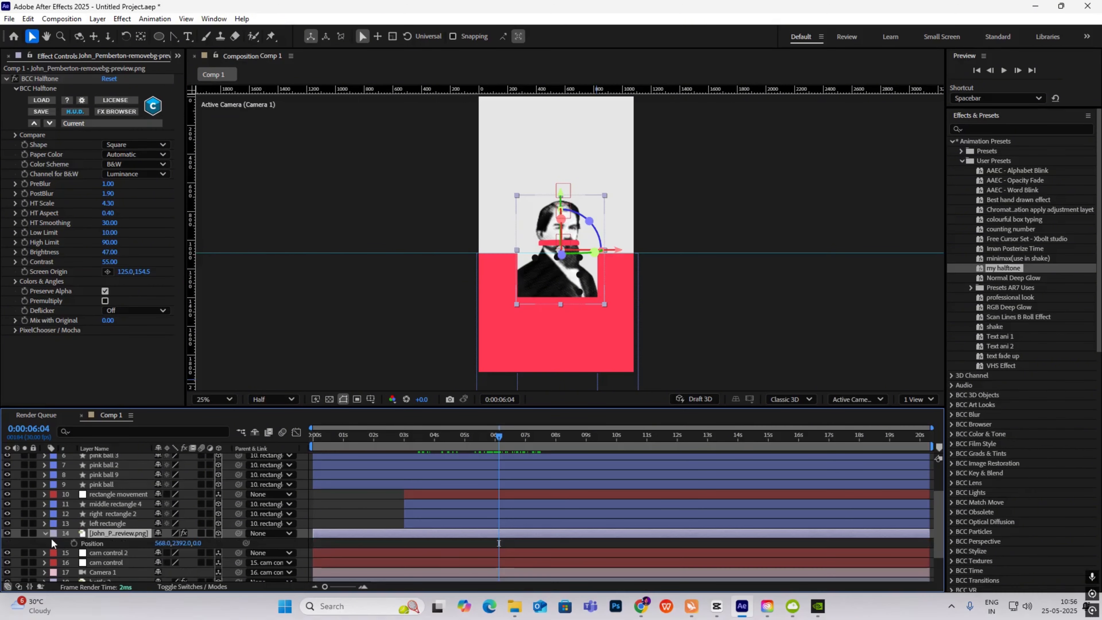
left_click(74, 543)
left_click_drag(507, 435, 543, 446)
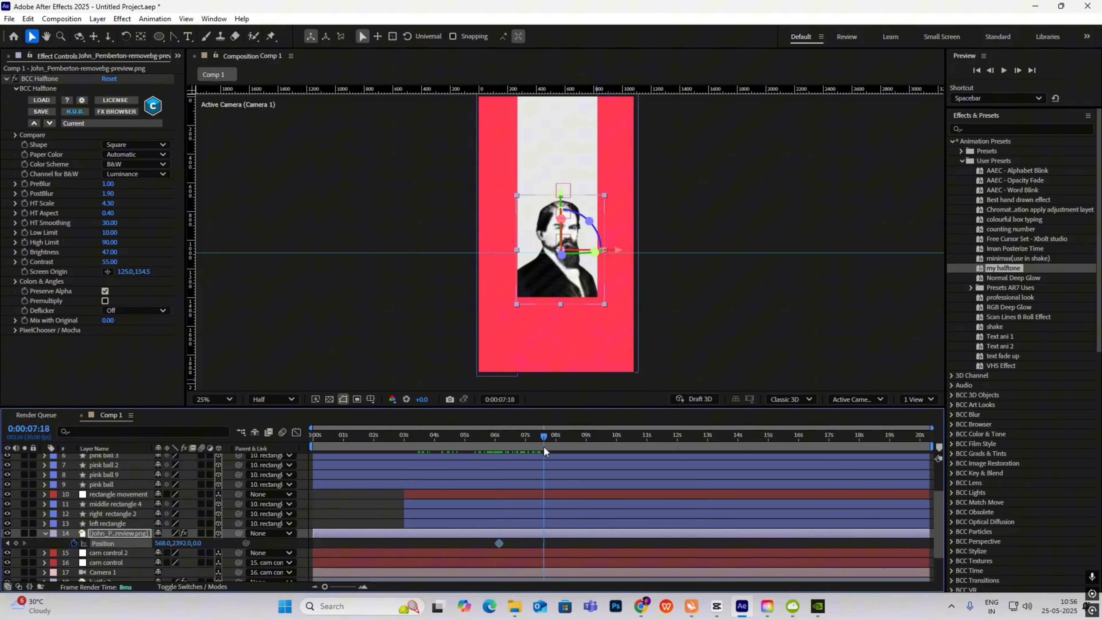
left_click(6, 543)
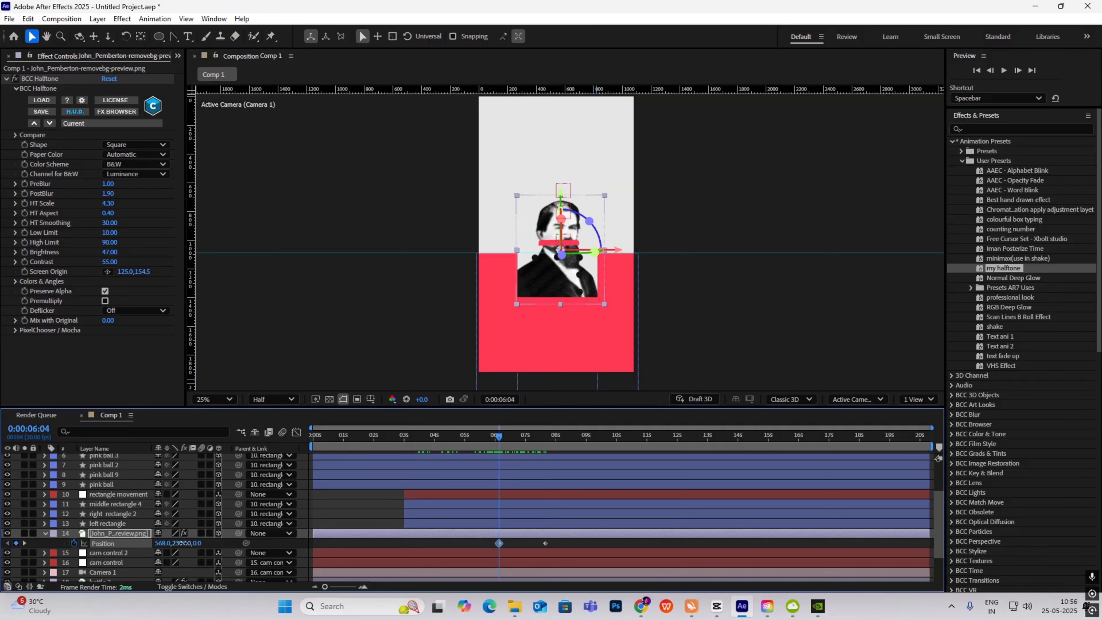
left_click_drag(183, 542, 458, 556)
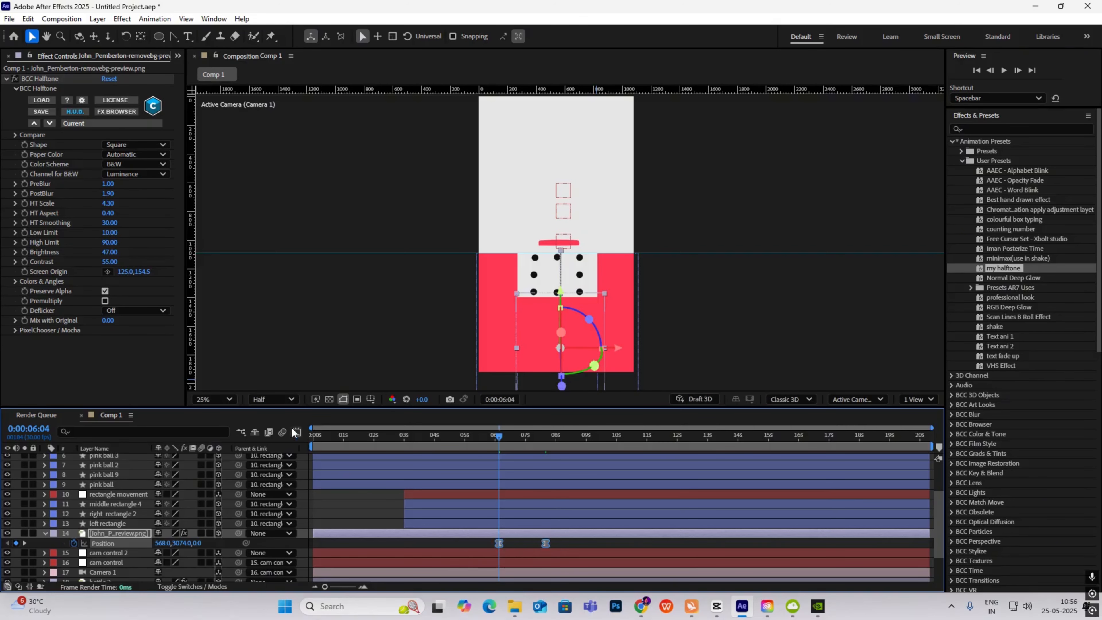
- Check the rise's speed curve and preview the portrait rising into place
left_click(296, 431)
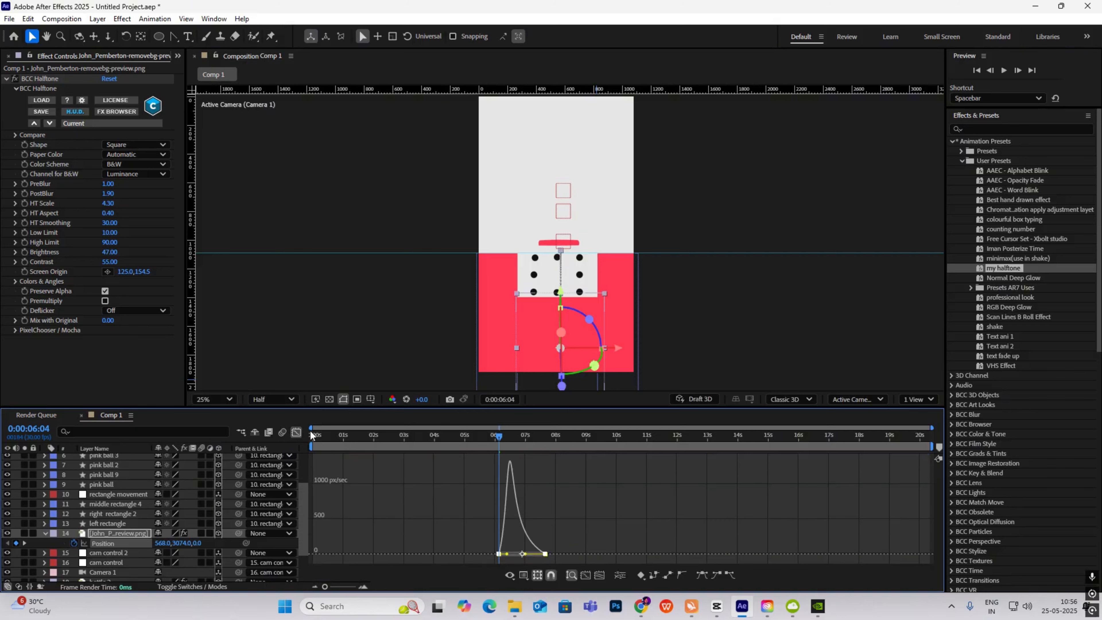
left_click(296, 432)
key("space")
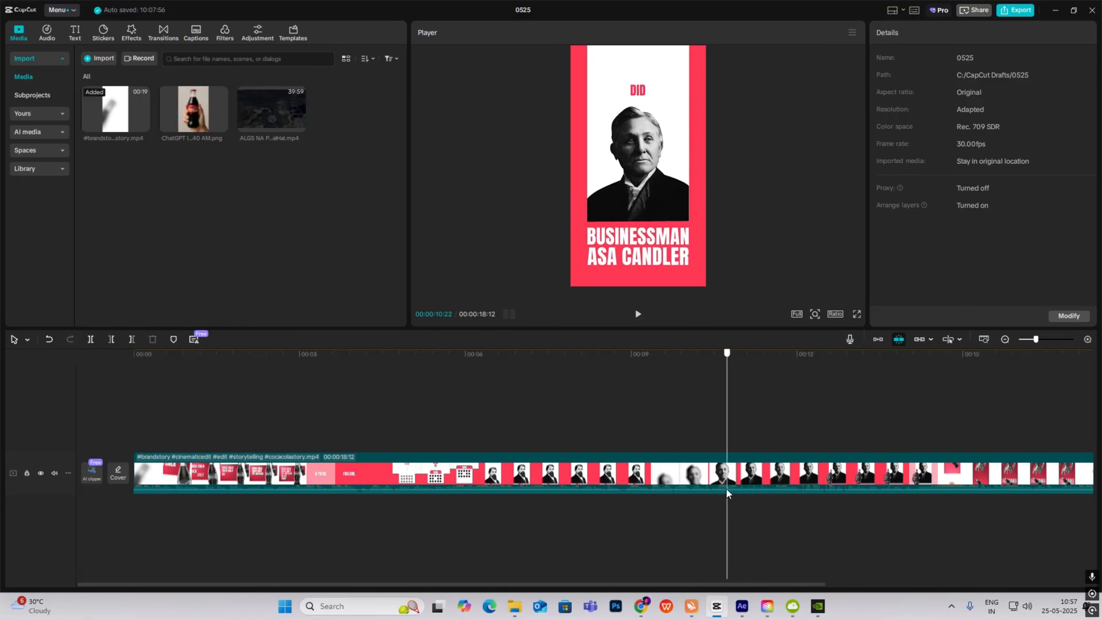
key("alt+Tab")
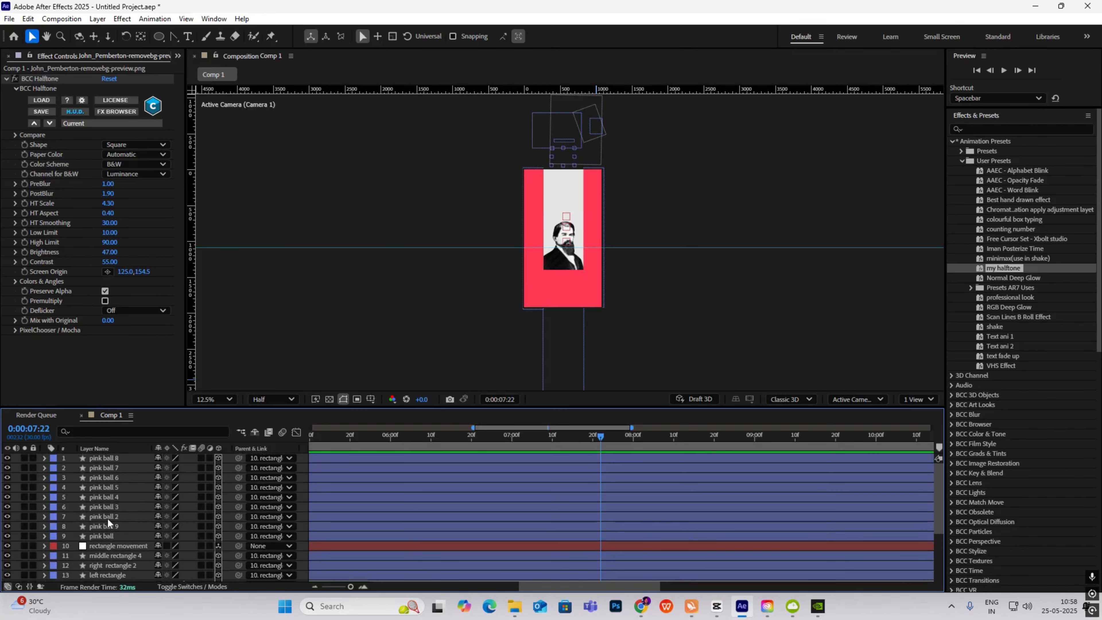
- Keyframe cam control 2's Position, pushing Z in to 793 at 0:00:08:13
scroll(108, 519, "down", 3)
left_click(109, 508)
key("u")
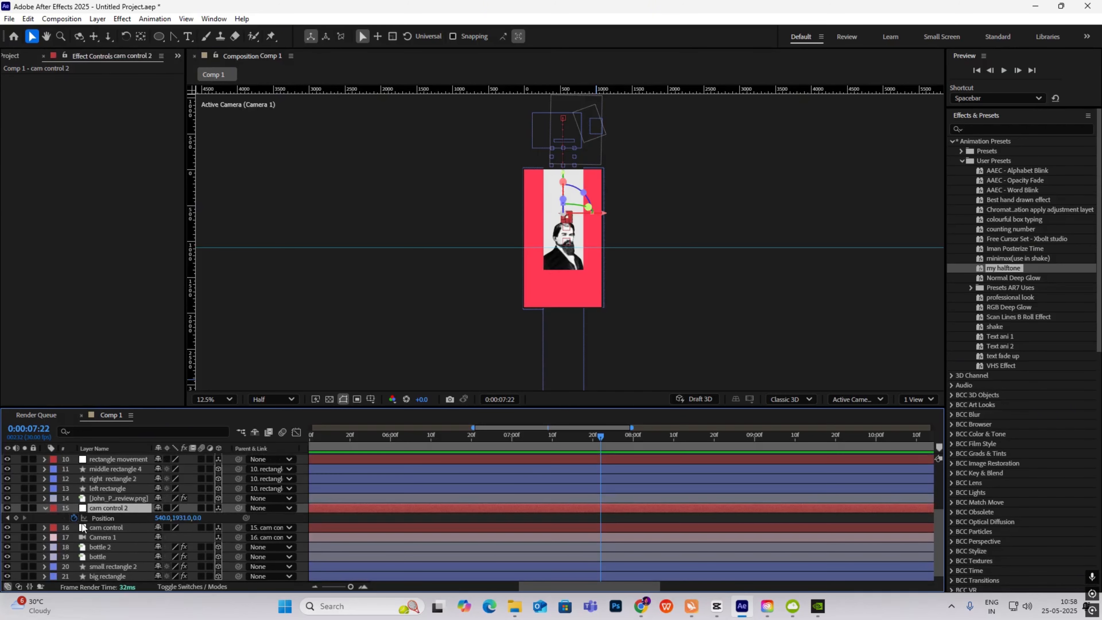
left_click(16, 518)
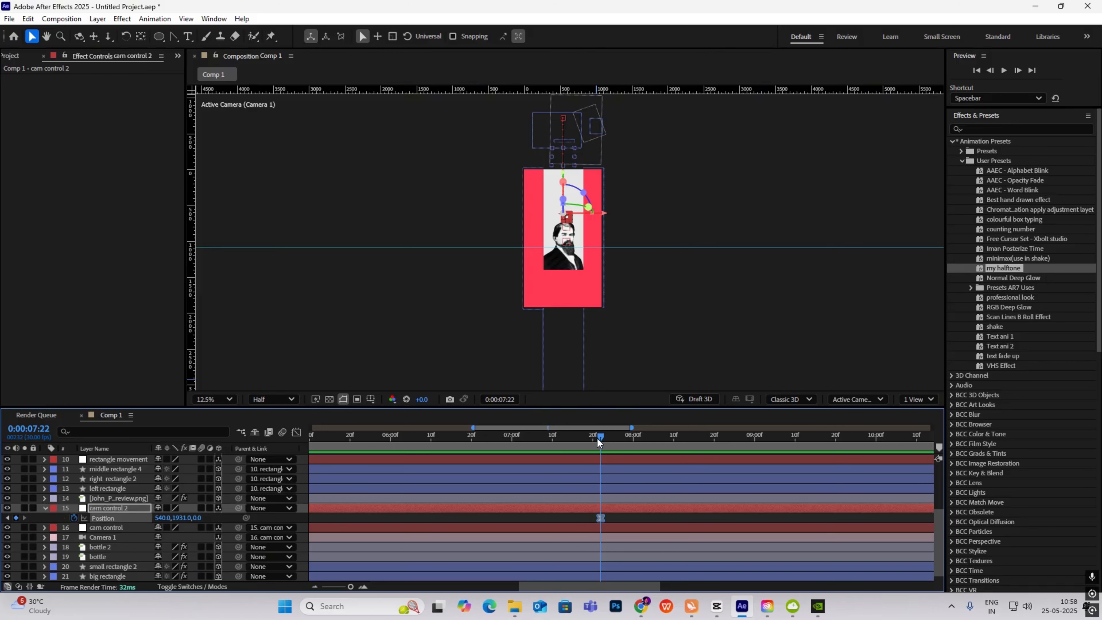
left_click_drag(548, 440, 581, 439)
left_click_drag(600, 517, 583, 518)
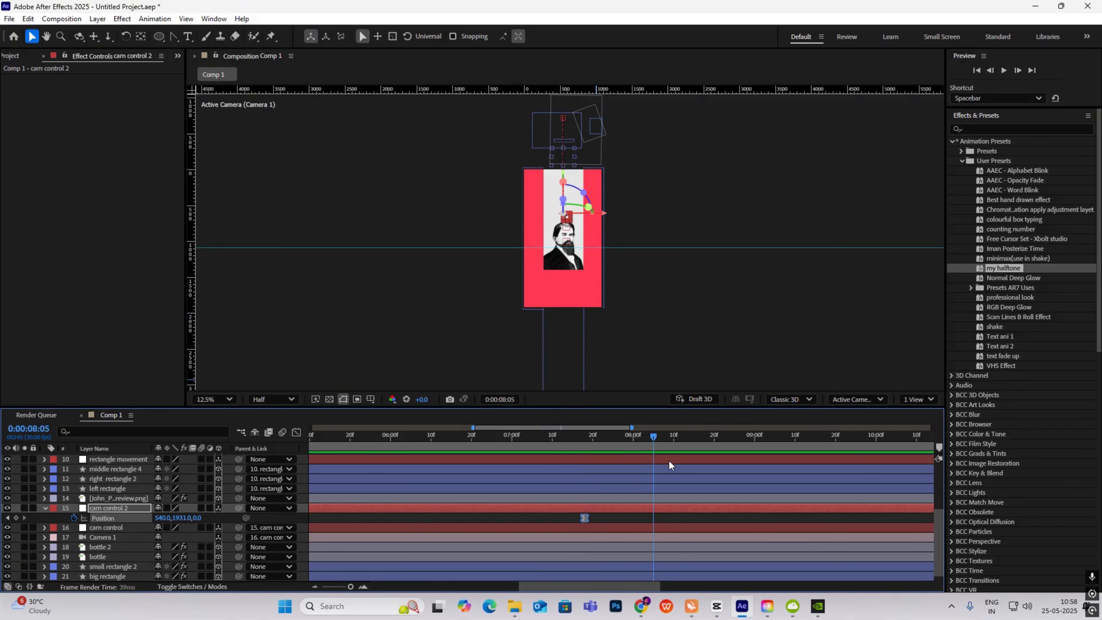
left_click_drag(198, 521, 542, 522)
- Sharpen the camera push's easing in the Graph Editor and preview it
left_click(298, 434)
left_click_drag(751, 522, 559, 561)
left_click_drag(669, 554, 641, 554)
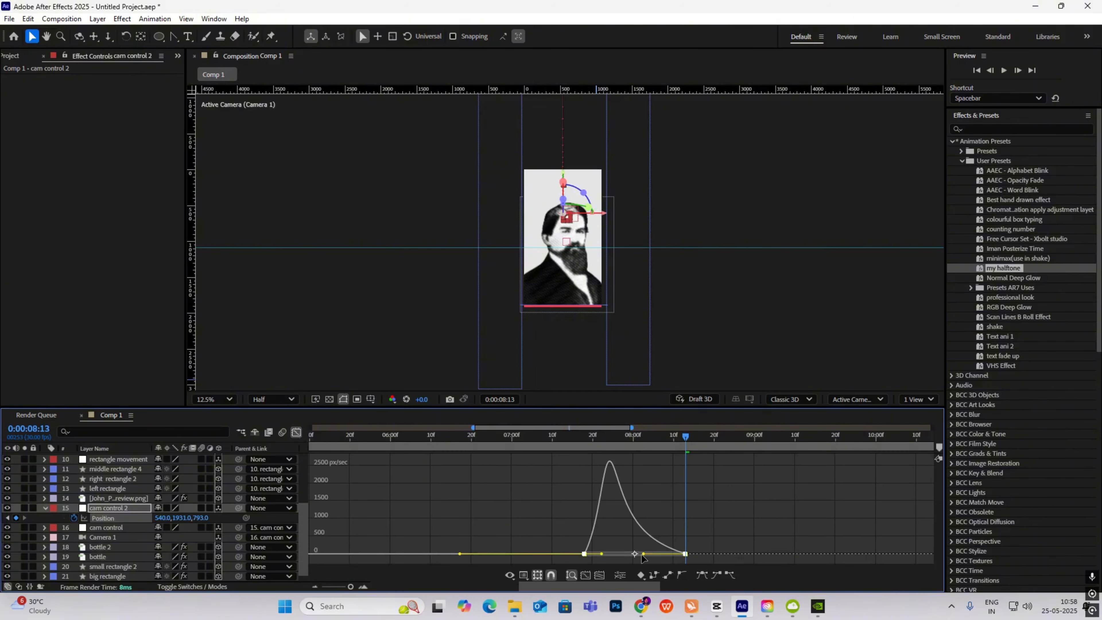
left_click(297, 433)
left_click(575, 449)
key("space")
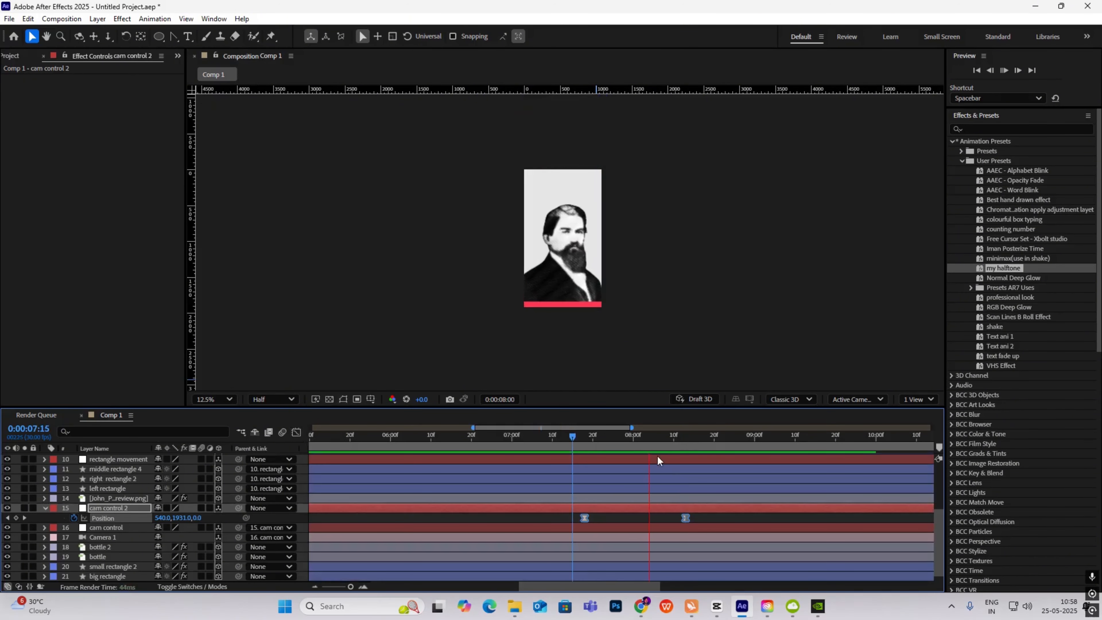
left_click(736, 442)
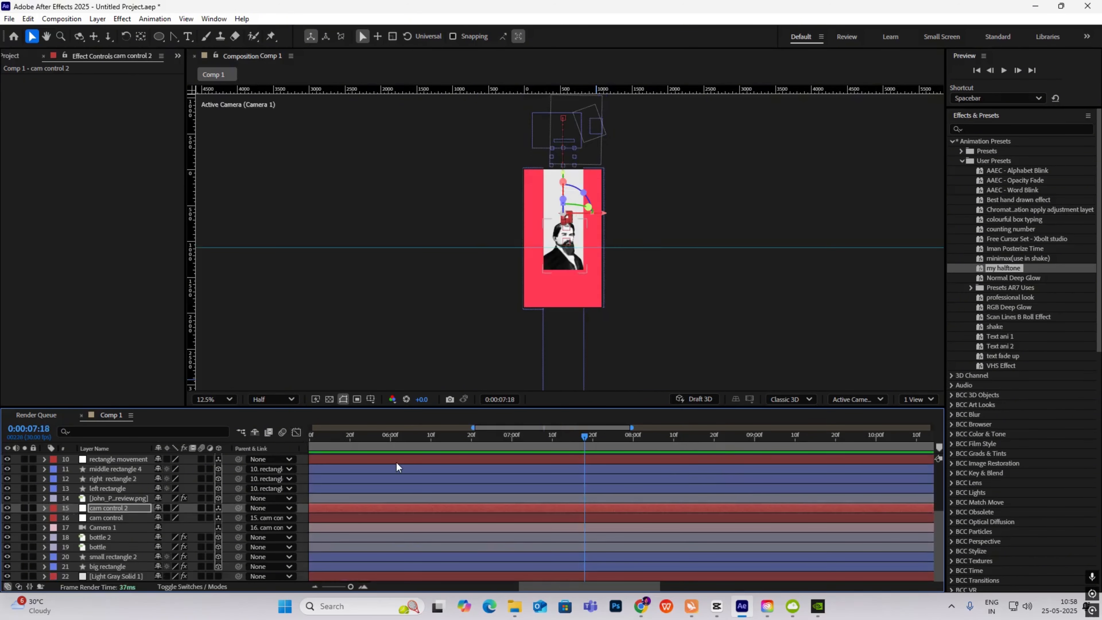
- Add a new adjustment layer at the top of the stack and apply Gaussian Blur to it
right_click(129, 269)
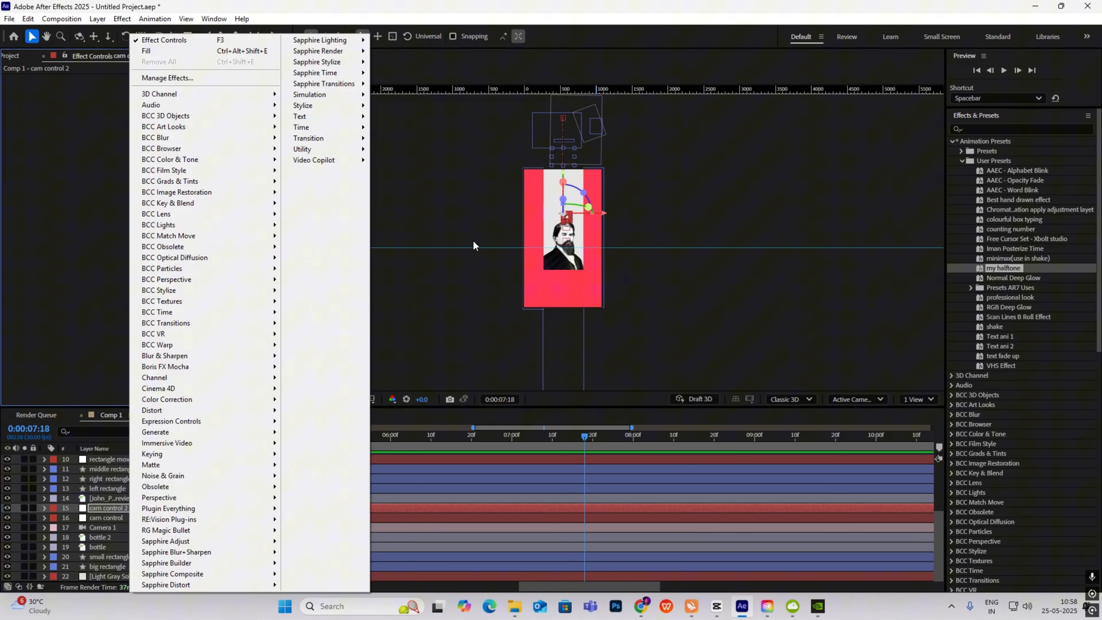
right_click(466, 221)
mouse_move(489, 230)
left_click(650, 321)
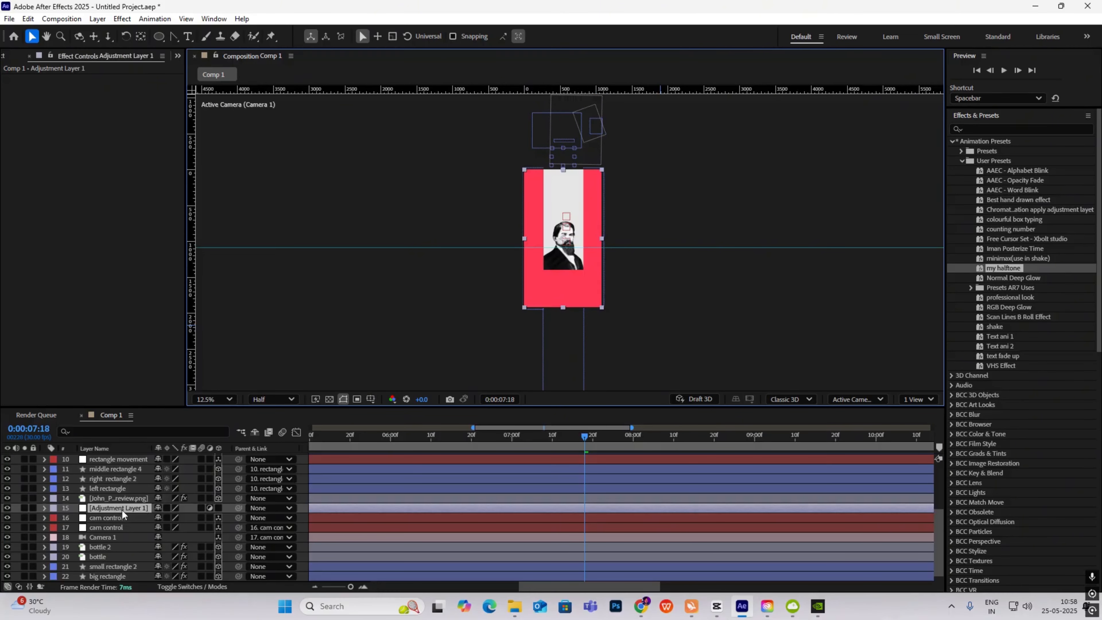
left_click_drag(122, 510, 123, 458)
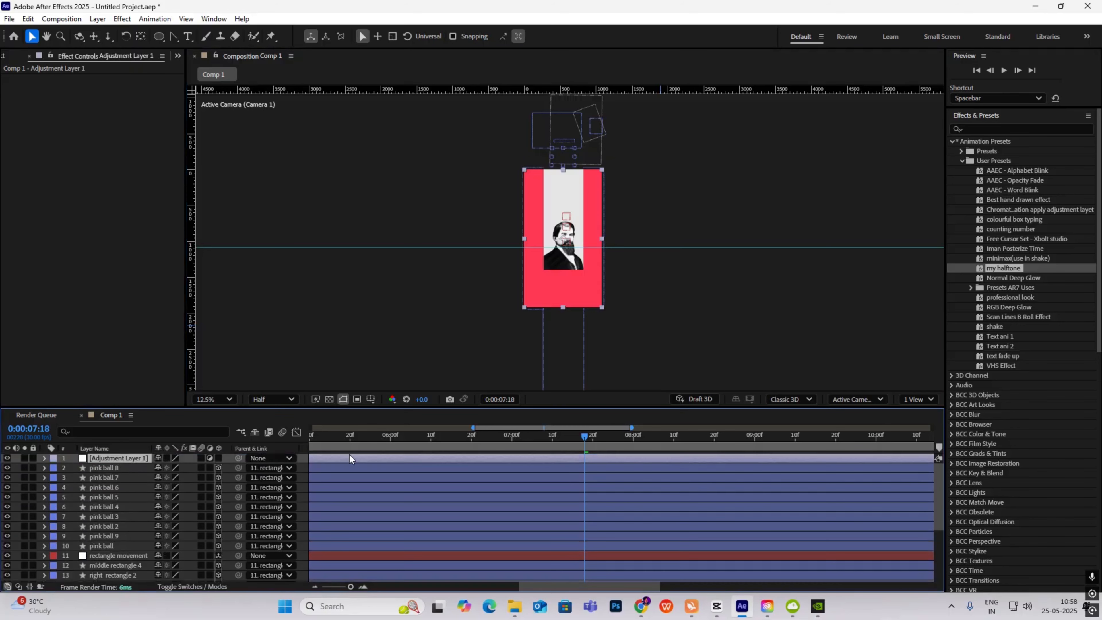
left_click(993, 128)
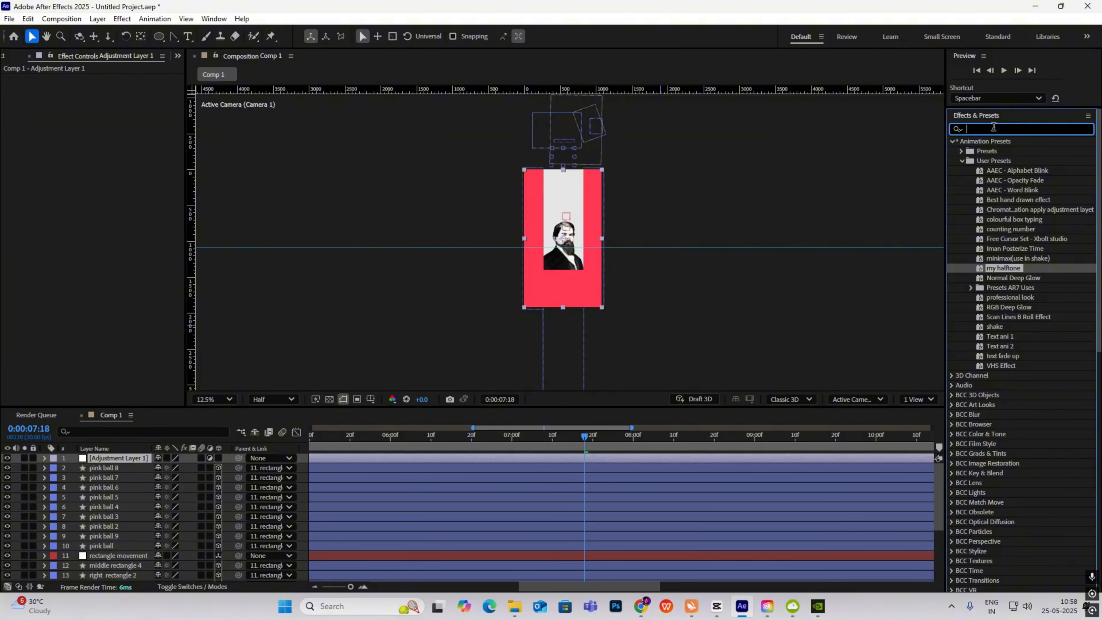
type("gauss")
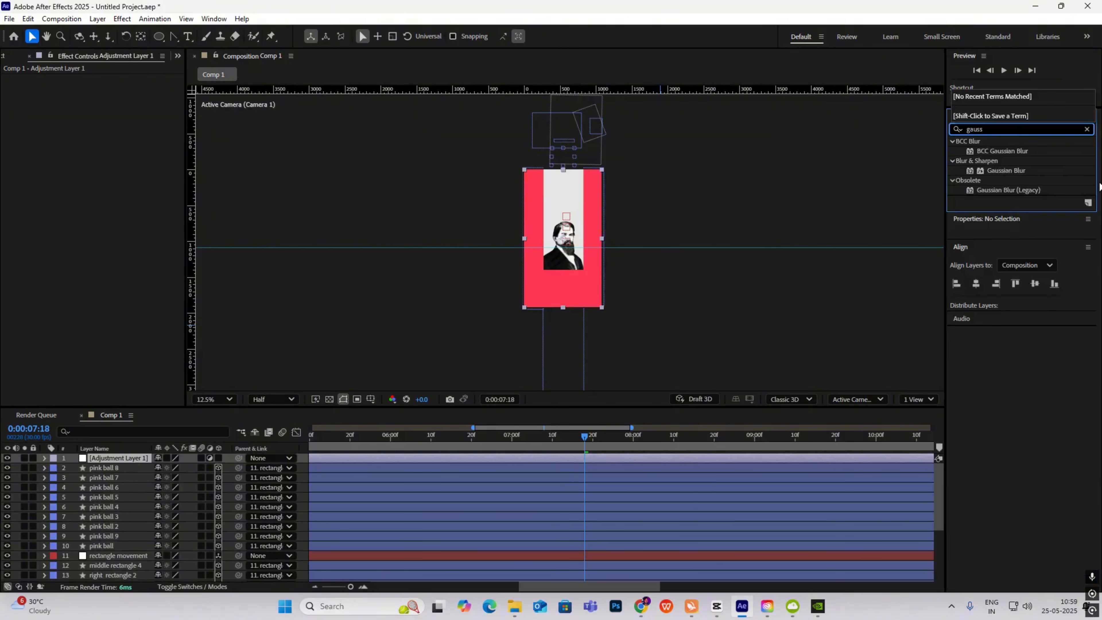
left_click_drag(1016, 176, 134, 461)
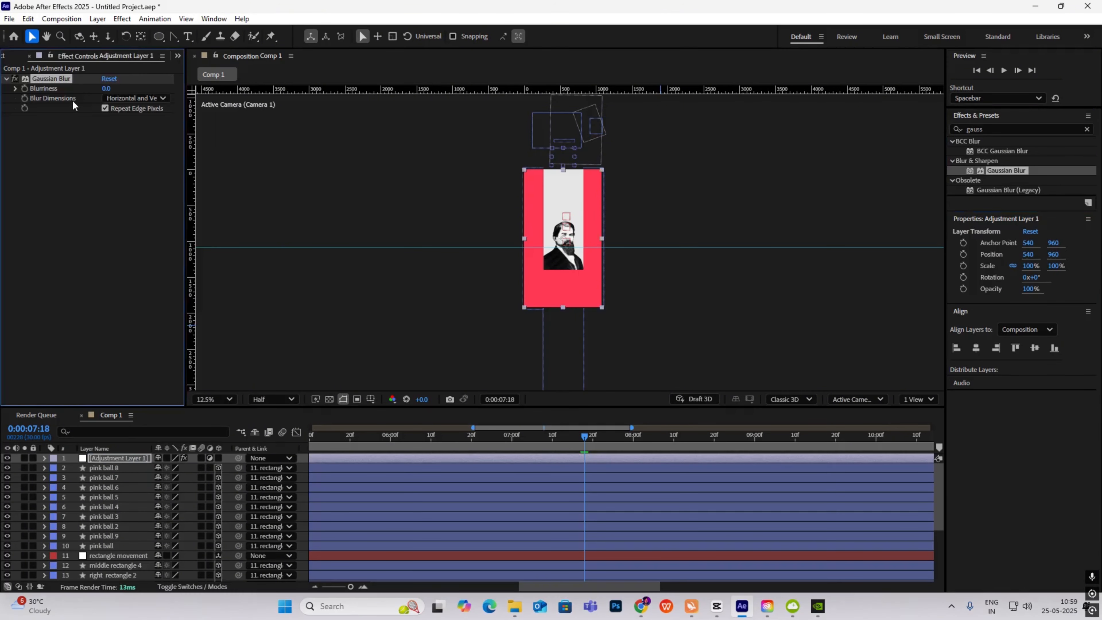
- Ramp Blurriness from 0 to 73.8 by 0:00:08:06, then play the animation from the start
left_click_drag(585, 438, 660, 461)
left_click_drag(106, 88, 584, 153)
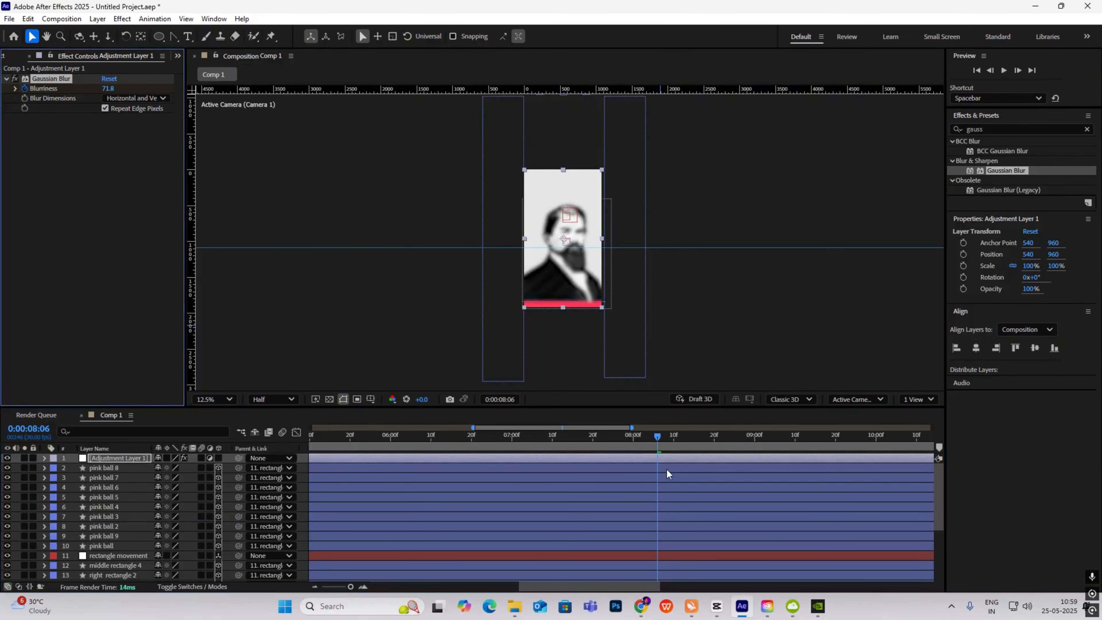
key("u")
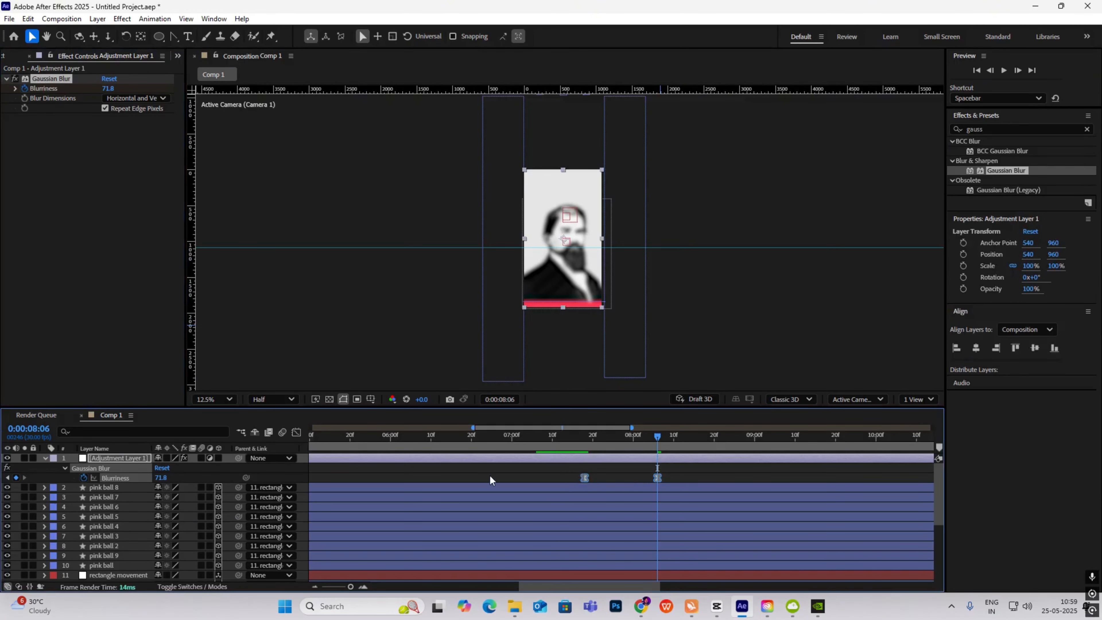
left_click(297, 431)
left_click(296, 431)
left_click_drag(658, 440, 607, 428)
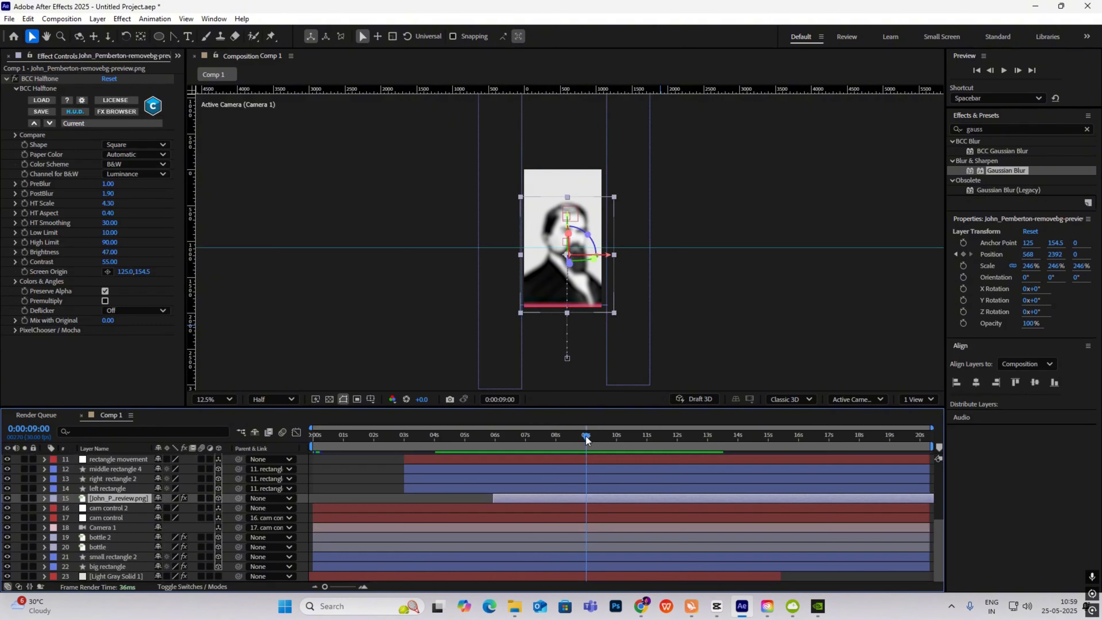
key("Home")
key("space")
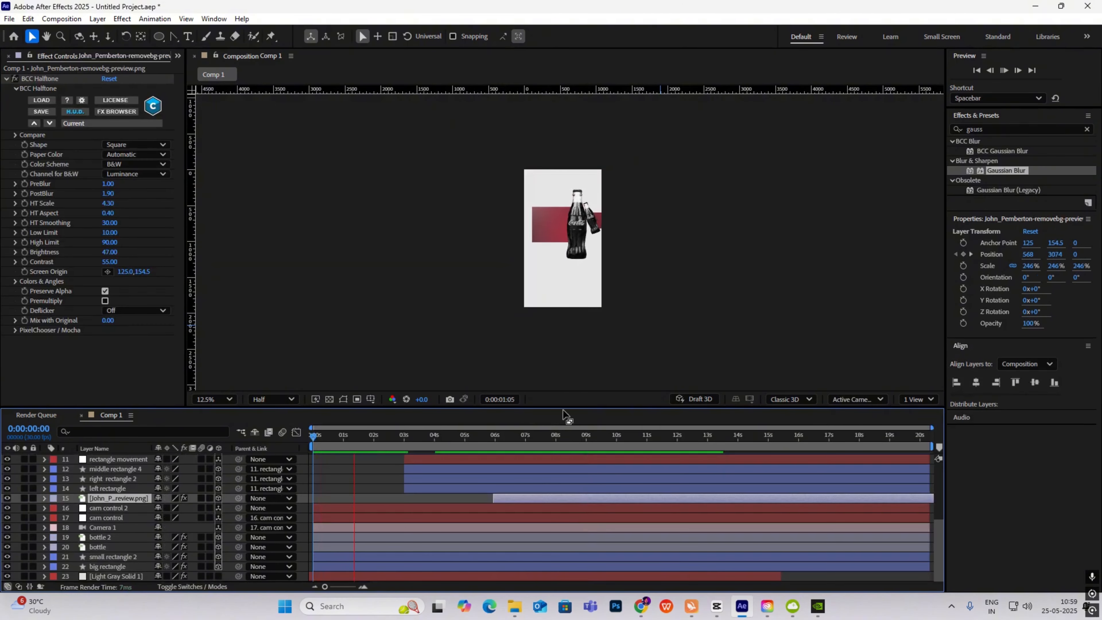
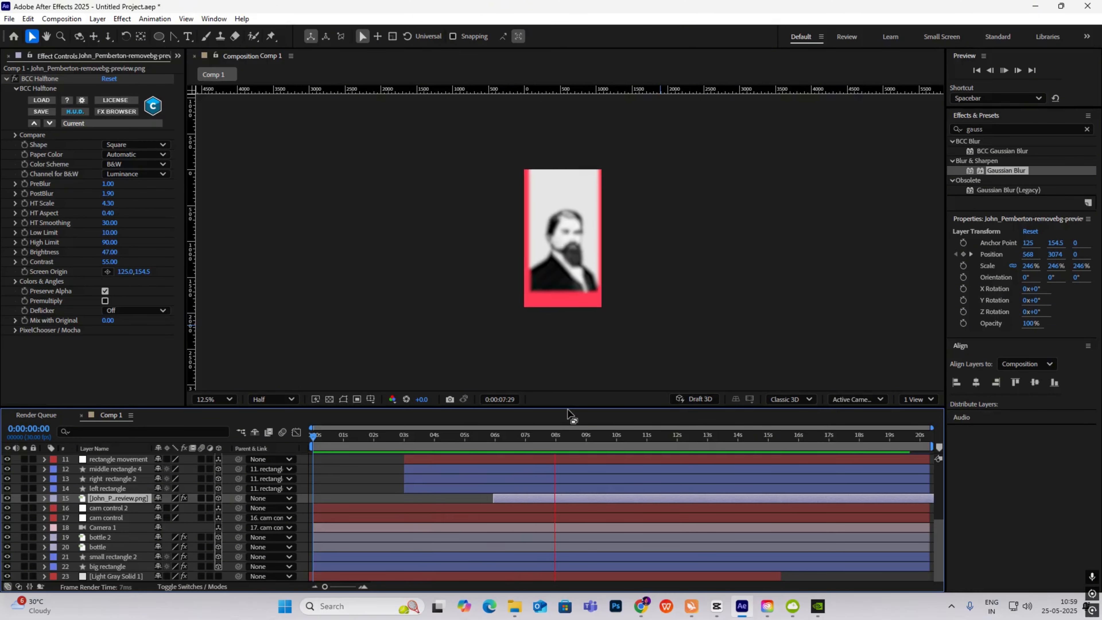
- Switch to CapCut and scrub the reference video around the 12–13 second scenes
key("alt+Tab")
left_click_drag(658, 423, 768, 452)
left_click_drag(768, 411, 859, 467)
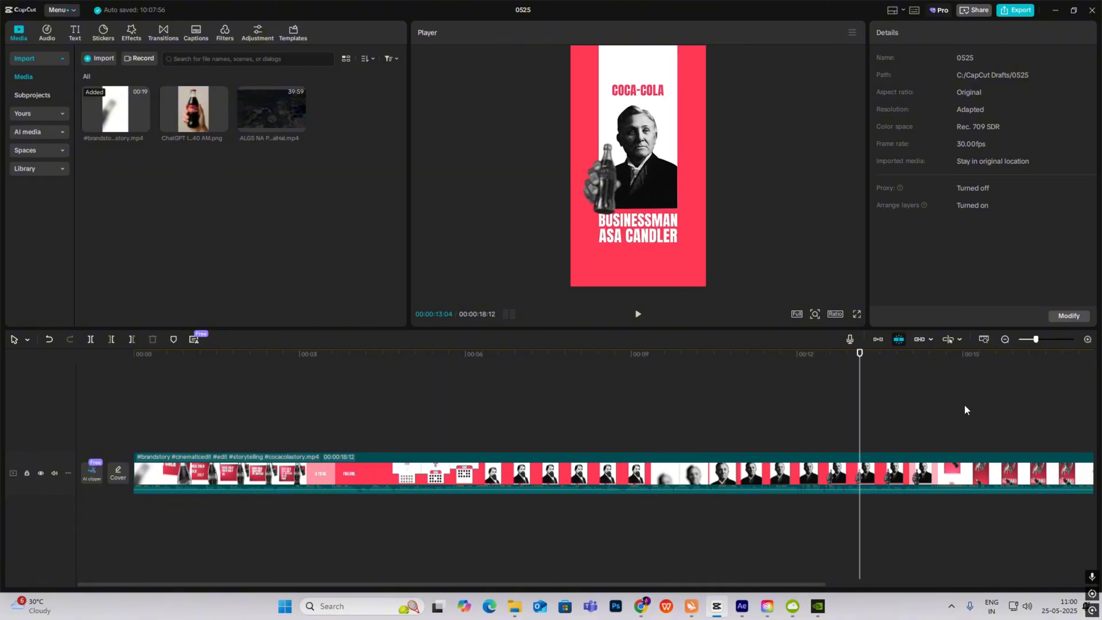
- Zoom out the CapCut timeline, find the 'COCA COLA SOLD ONLY 25 BOTTLES' frame, then return to After Effects
left_click(1004, 339)
left_click_drag(497, 434, 552, 439)
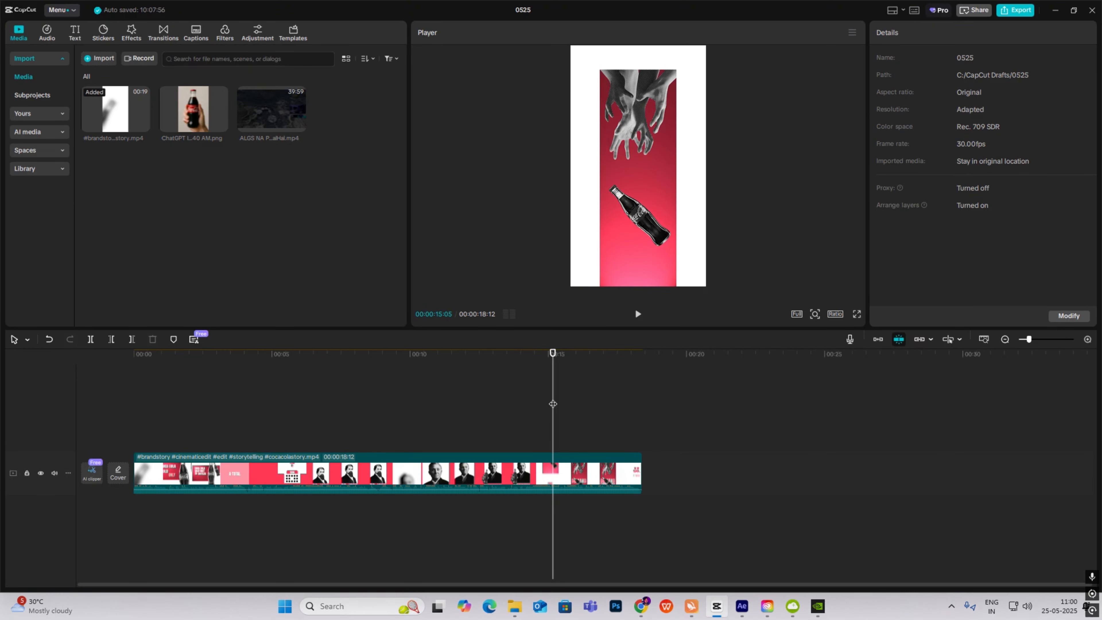
left_click(597, 418)
left_click_drag(599, 418, 189, 455)
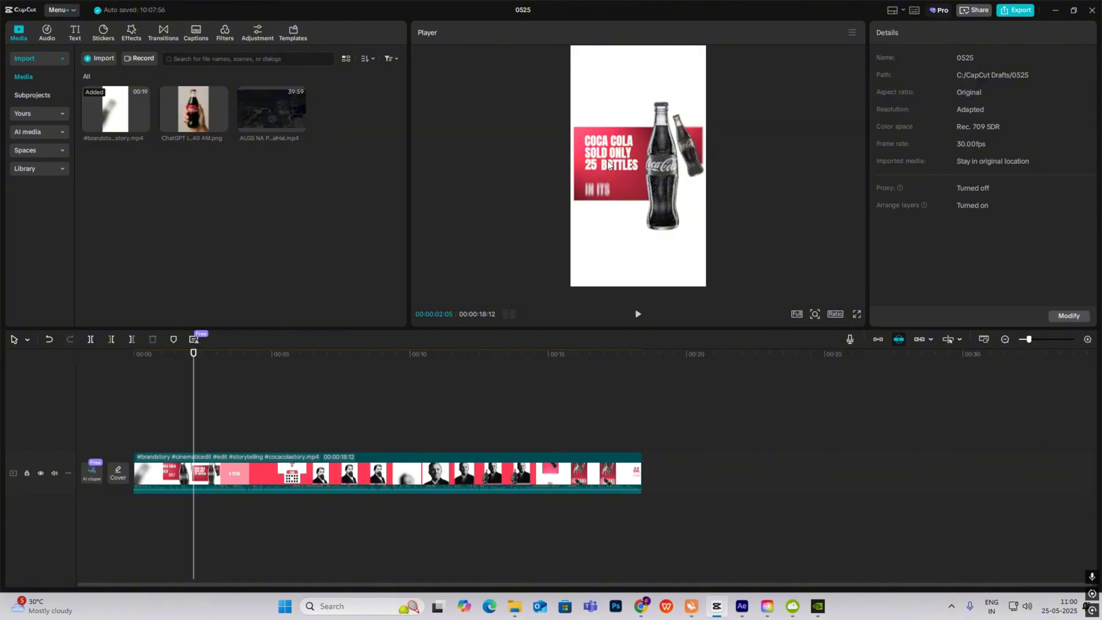
left_click(742, 606)
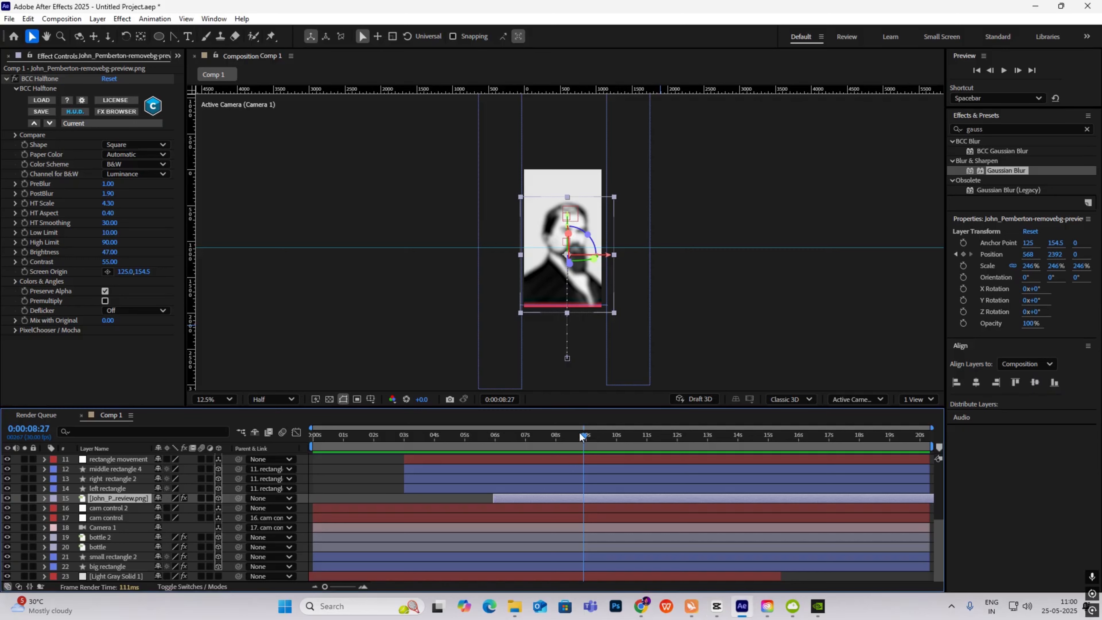
- Add a new text layer reading 'coca cola / sold only / 25 bottles' on three lines
key("space")
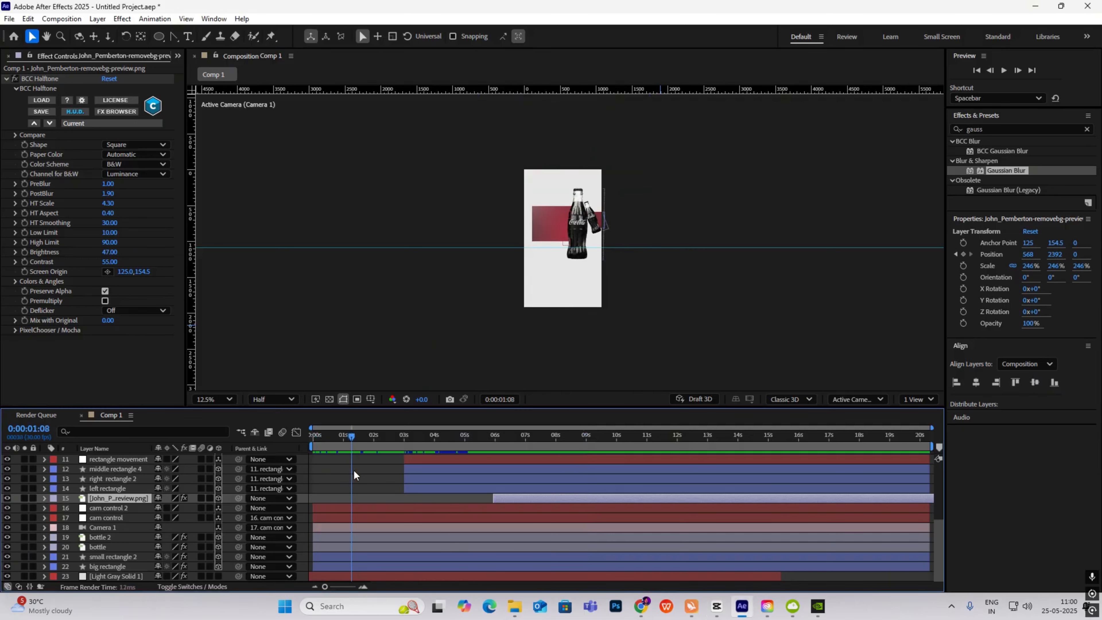
right_click(773, 196)
mouse_move(794, 180)
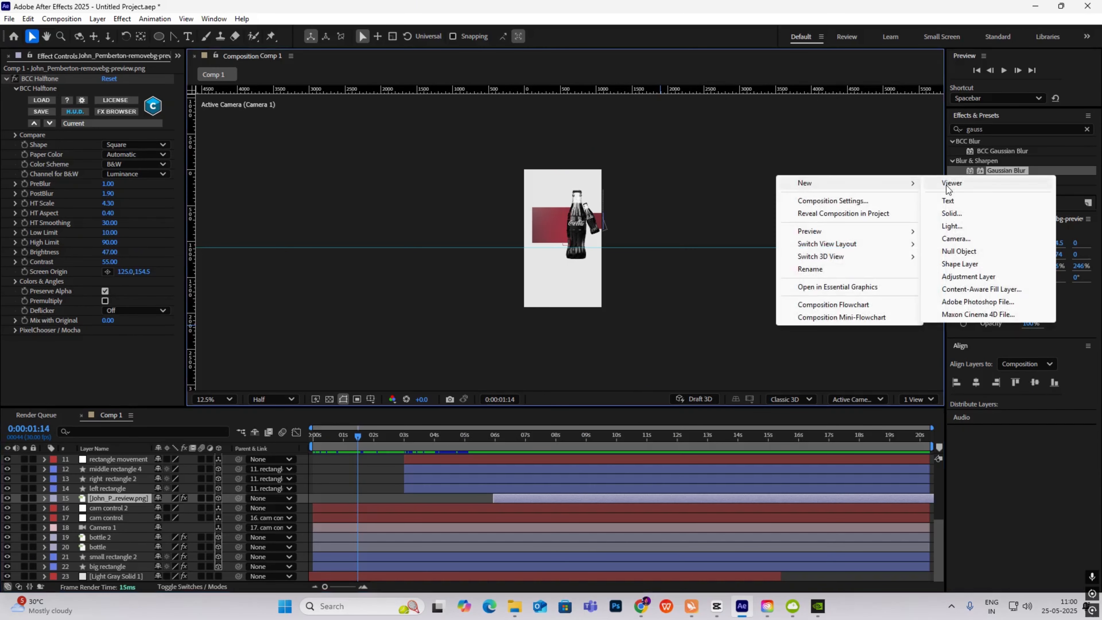
left_click(967, 183)
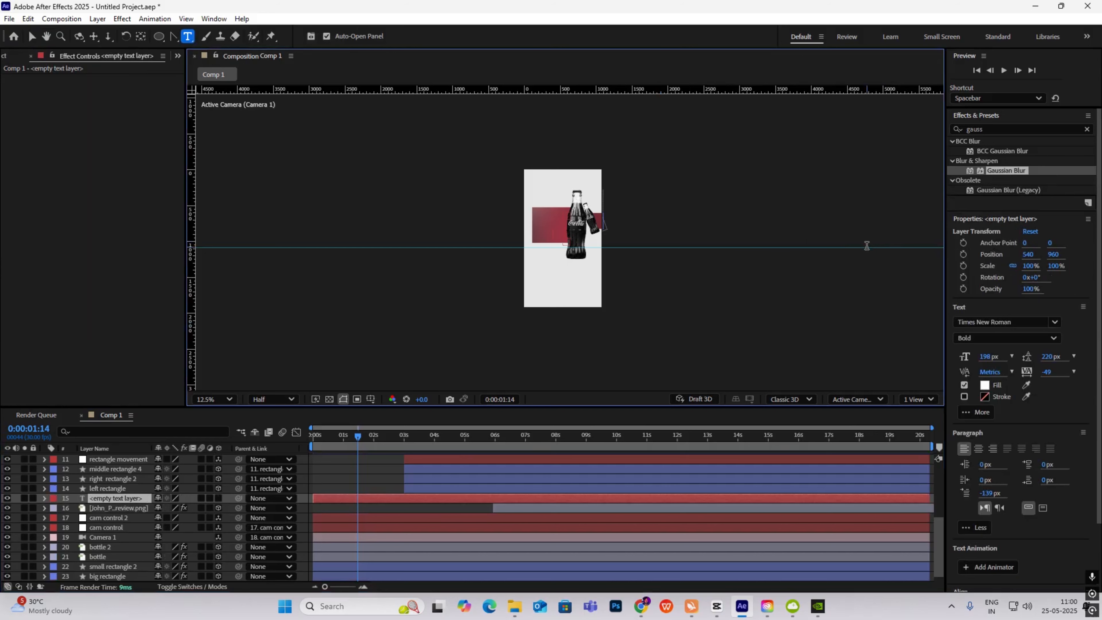
type("coca")
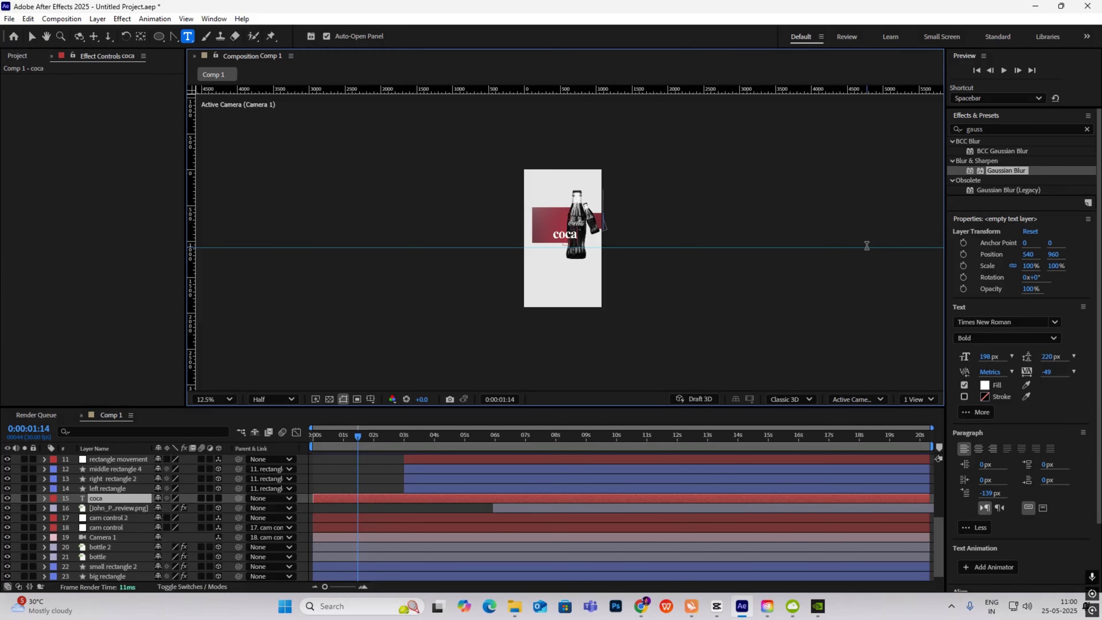
type(" cola")
key("Return")
type("sold only")
key("Return")
type("25 bottles")
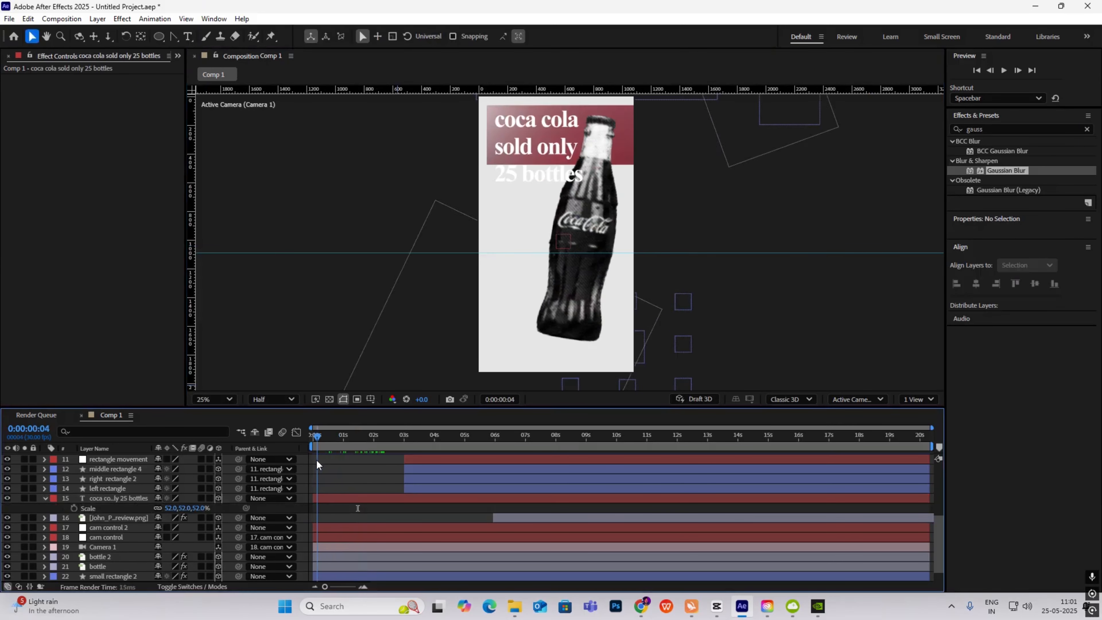
- Apply the 'text fade up' User Preset to the text layer, preview it, then switch to CapCut
left_click_drag(317, 460, 328, 471)
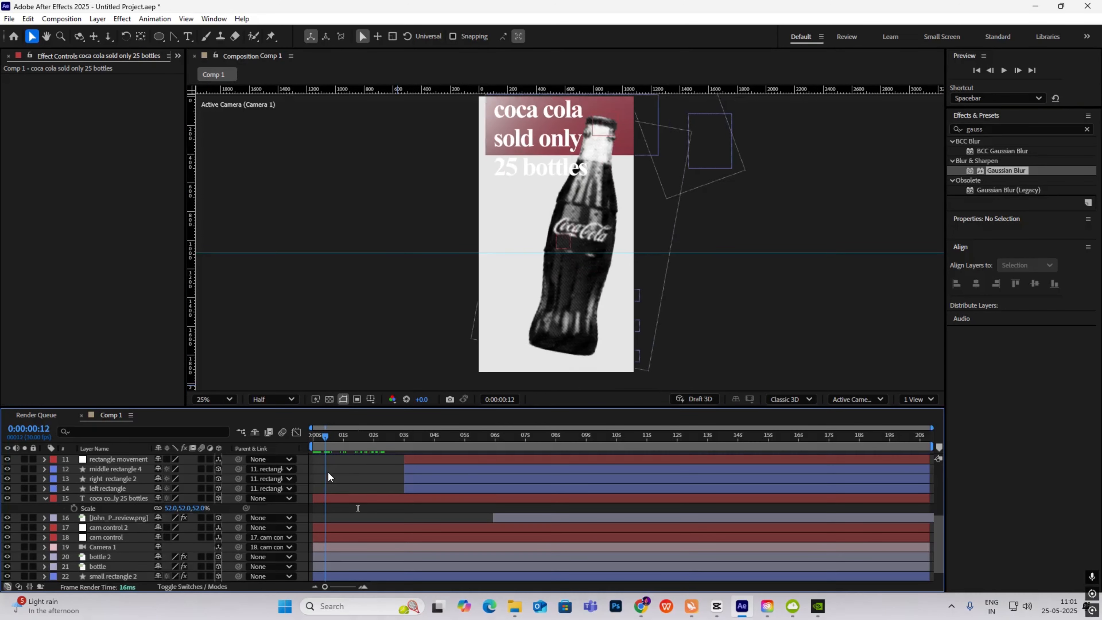
left_click(1085, 132)
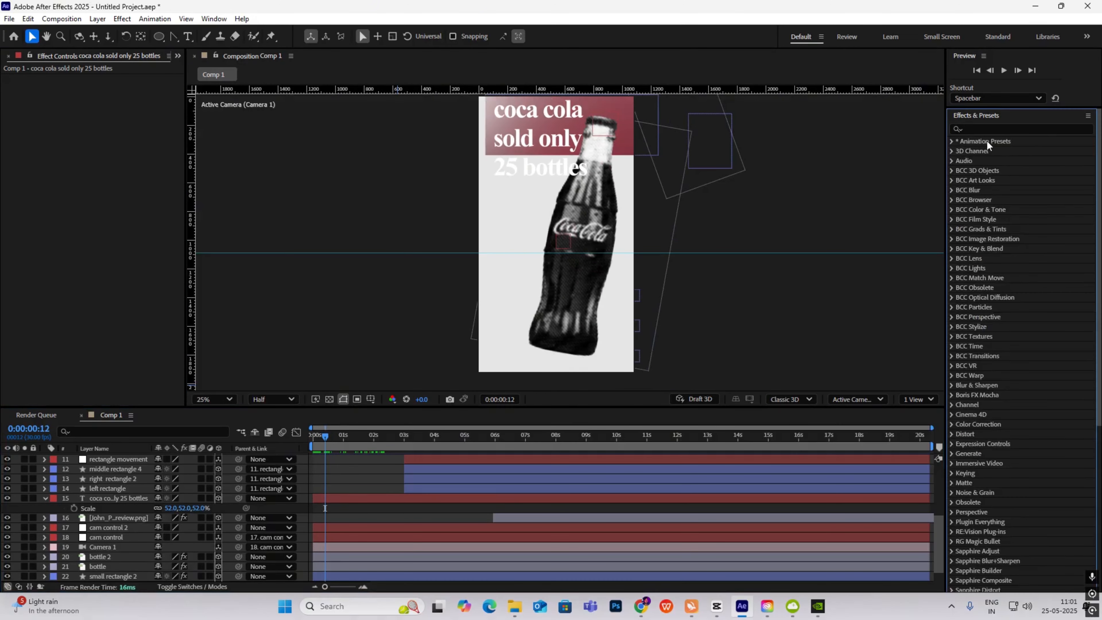
left_click(952, 141)
left_click(961, 161)
left_click_drag(1000, 355, 396, 508)
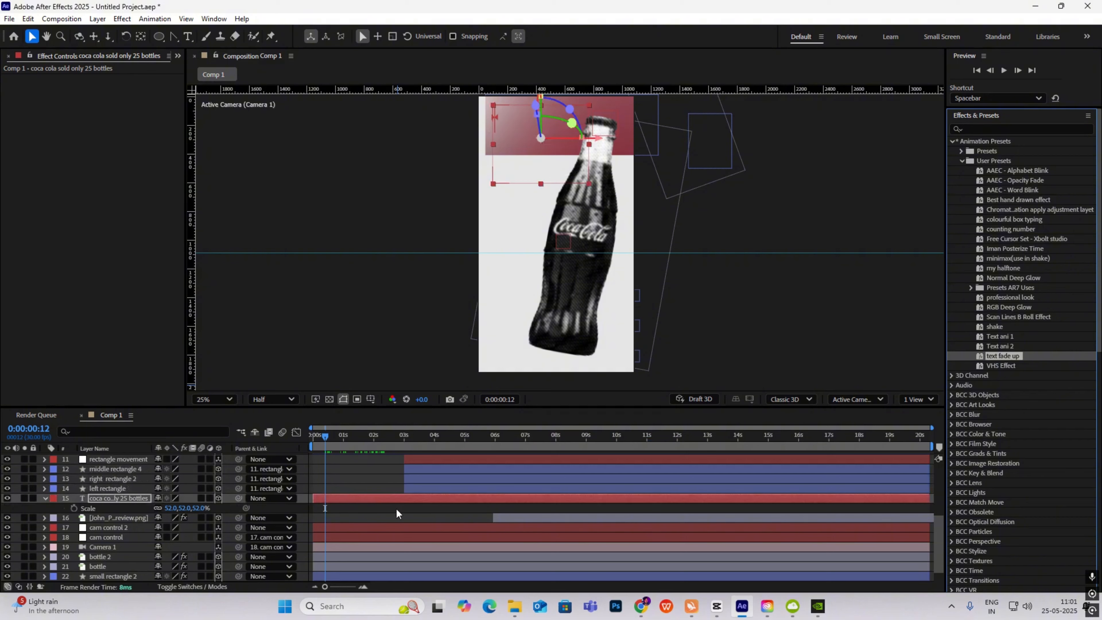
key("space")
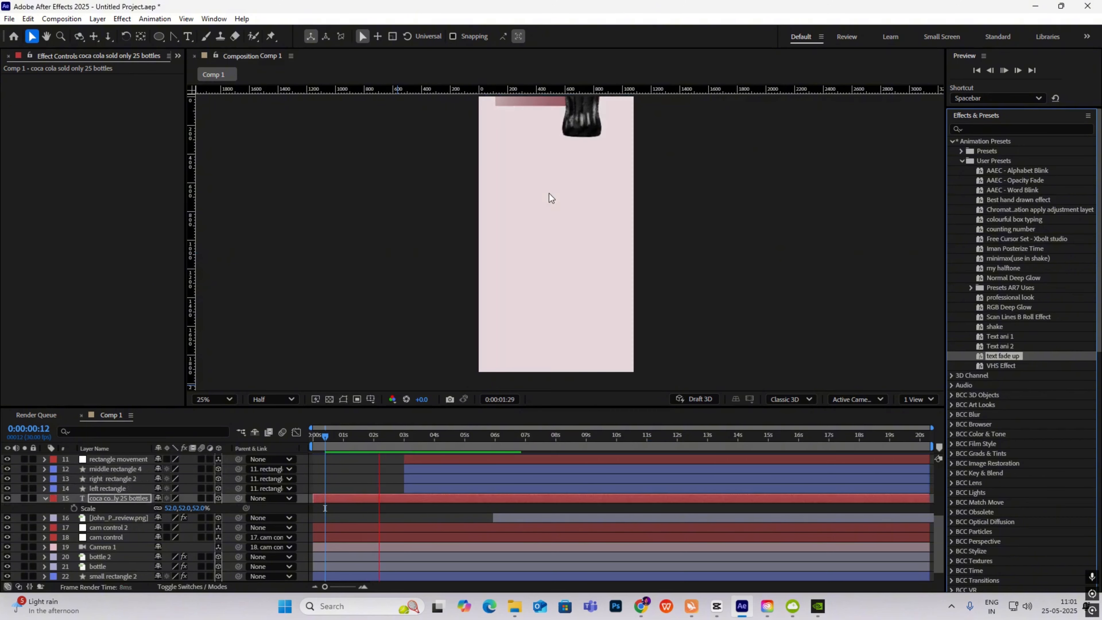
key("space")
left_click_drag(376, 436, 237, 452)
key("space")
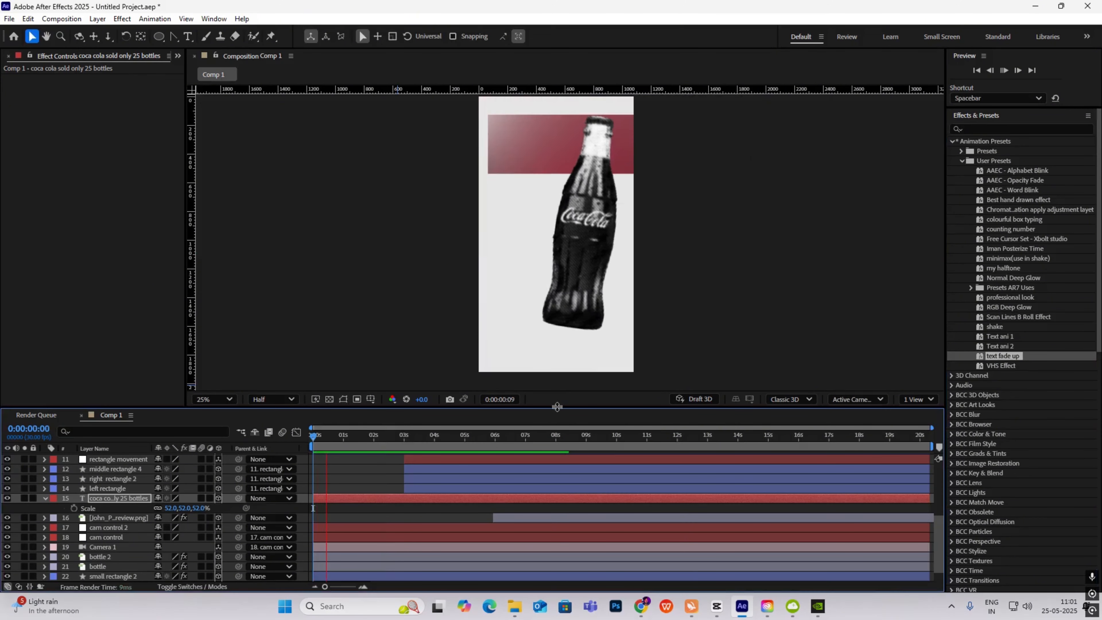
key("alt+Tab")
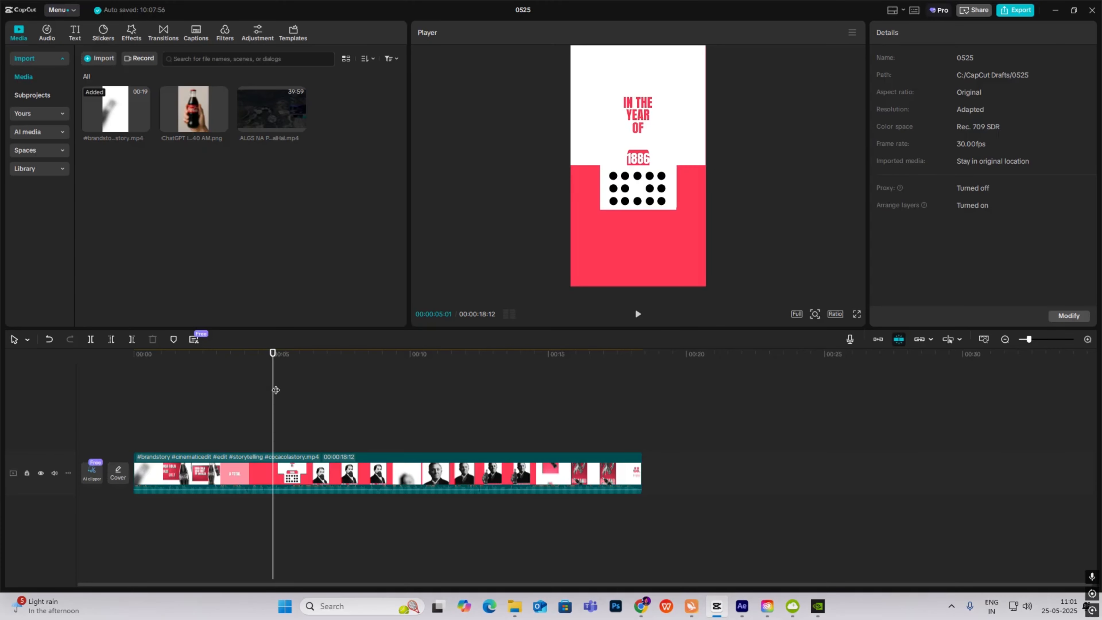
- Scrub CapCut to the 'IN THE YEAR OF 1886' scene, then return to After Effects around 4 seconds
mouse_move(272, 401)
left_mouse_down()
mouse_move(221, 401)
mouse_move(276, 404)
left_mouse_up()
left_click(742, 605)
left_click_drag(374, 442, 453, 474)
- Duplicate the text layer, move it lower, retype it as '1886', and drag it to the top of the stack
left_click(46, 498)
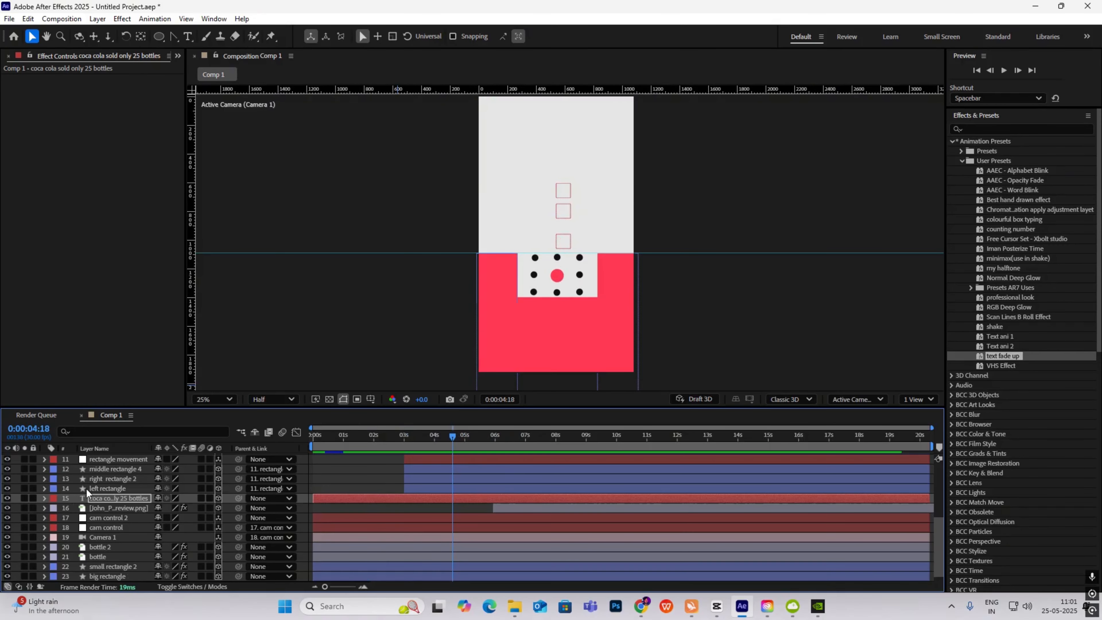
key("ctrl+d")
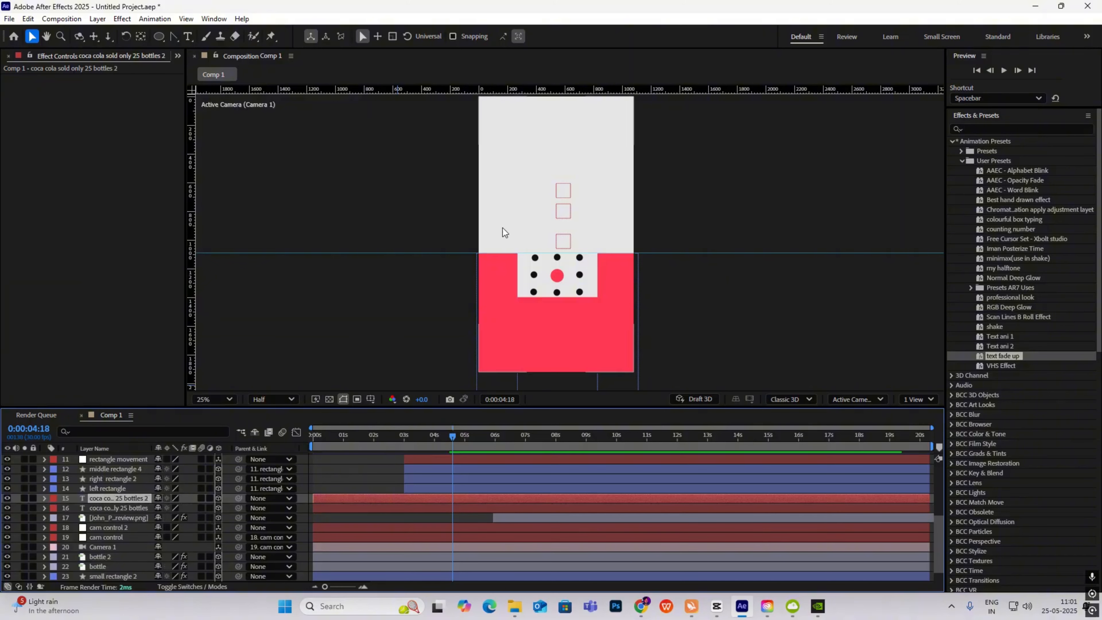
scroll(484, 235, "down", 1)
left_click_drag(559, 196, 560, 260)
double_click(561, 259)
type("18")
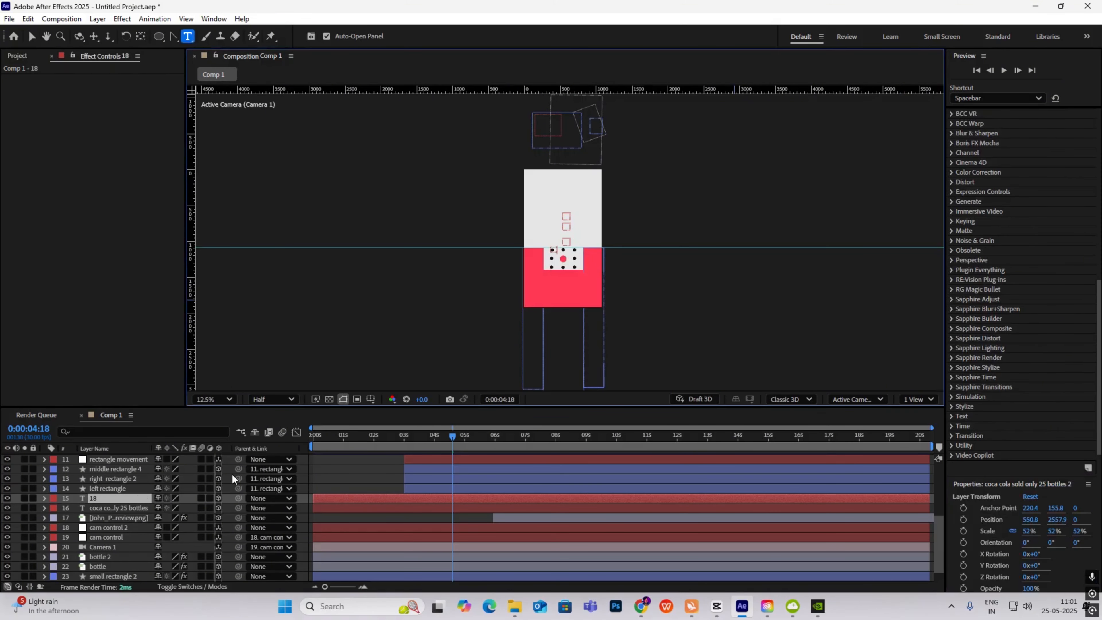
type("8")
type("6")
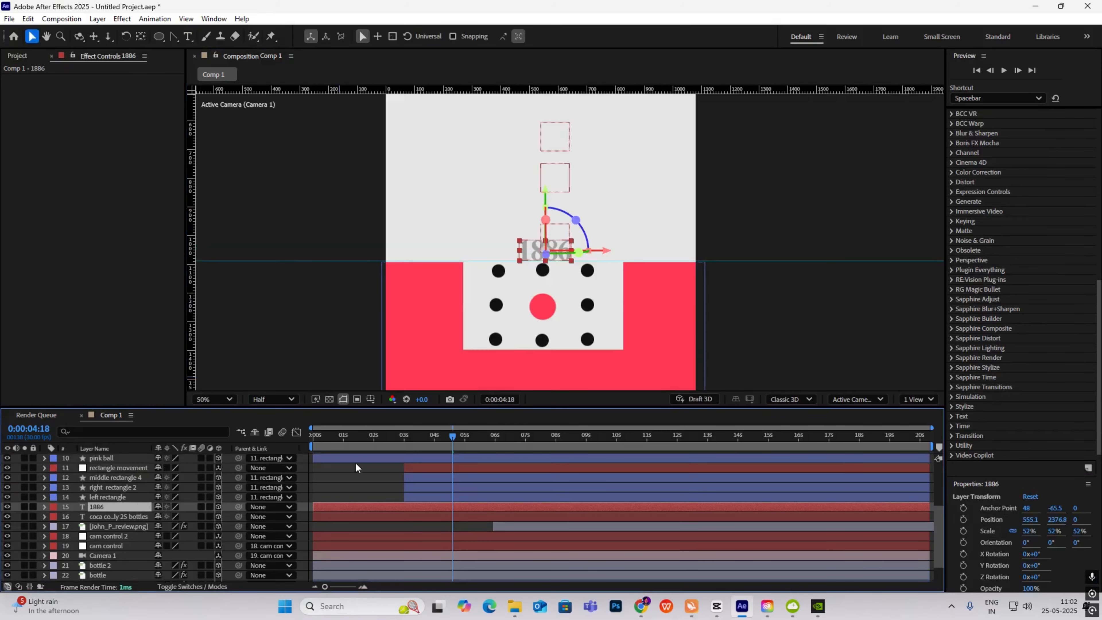
left_click_drag(112, 511, 112, 455)
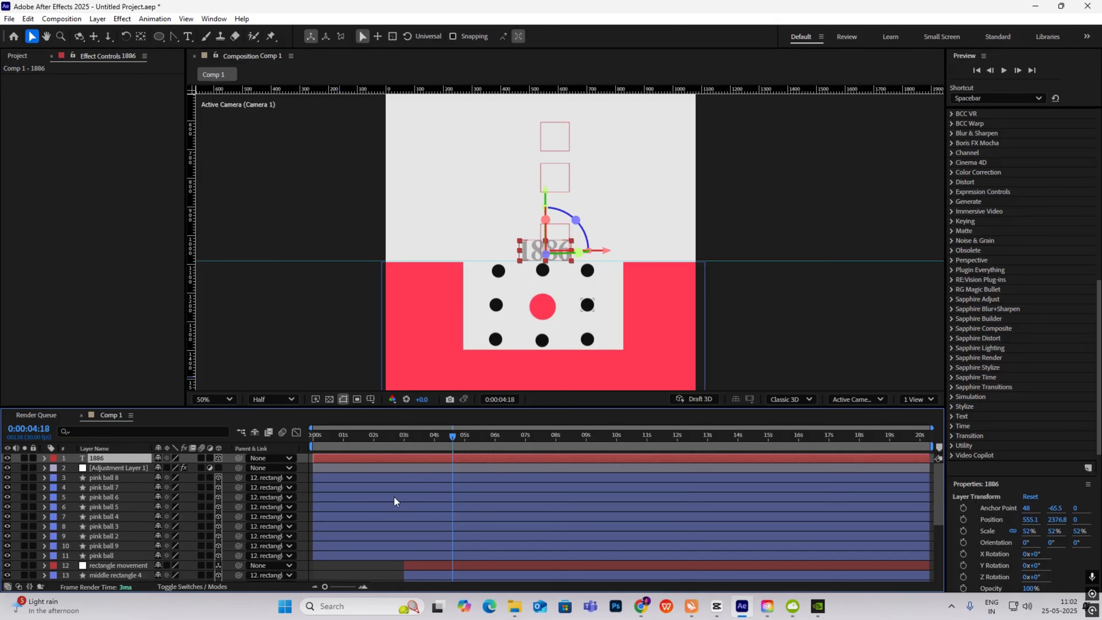
- Set the 1886 layer's Track Matte to 'pink ball' and make the pink ball visible again
left_click(187, 587)
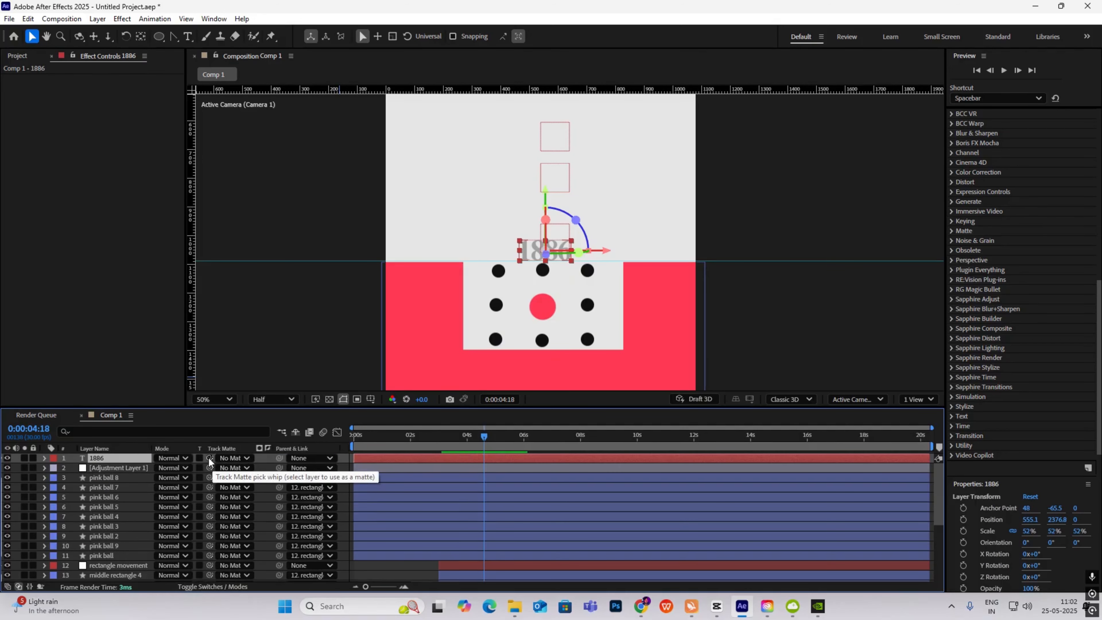
left_click_drag(209, 459, 122, 560)
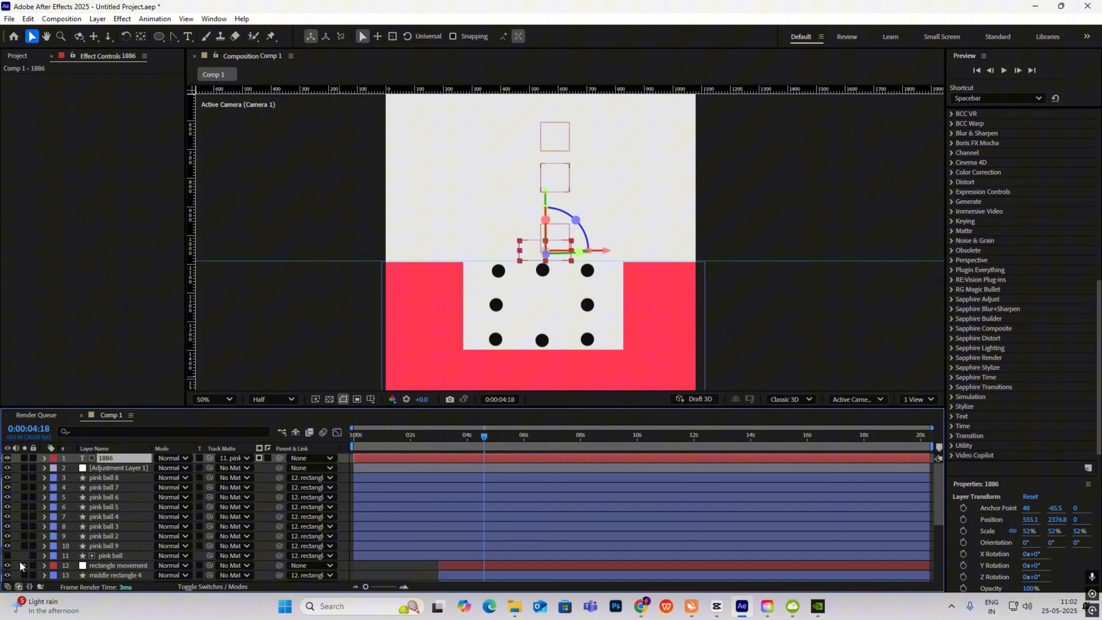
left_click(7, 557)
left_click_drag(490, 438, 525, 437)
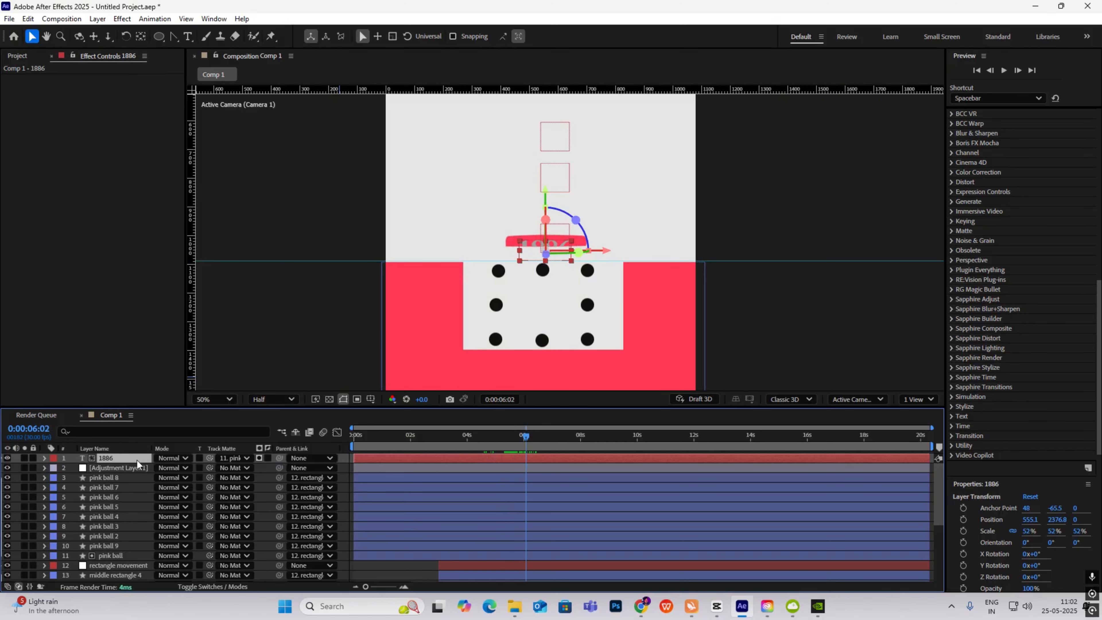
- Raise the 1886 text slightly via Position Y, preview the reveal, then scrub CapCut ahead
key("p")
left_click_drag(179, 468, 159, 468)
left_click(118, 478)
left_click_drag(523, 437, 467, 448)
key("space")
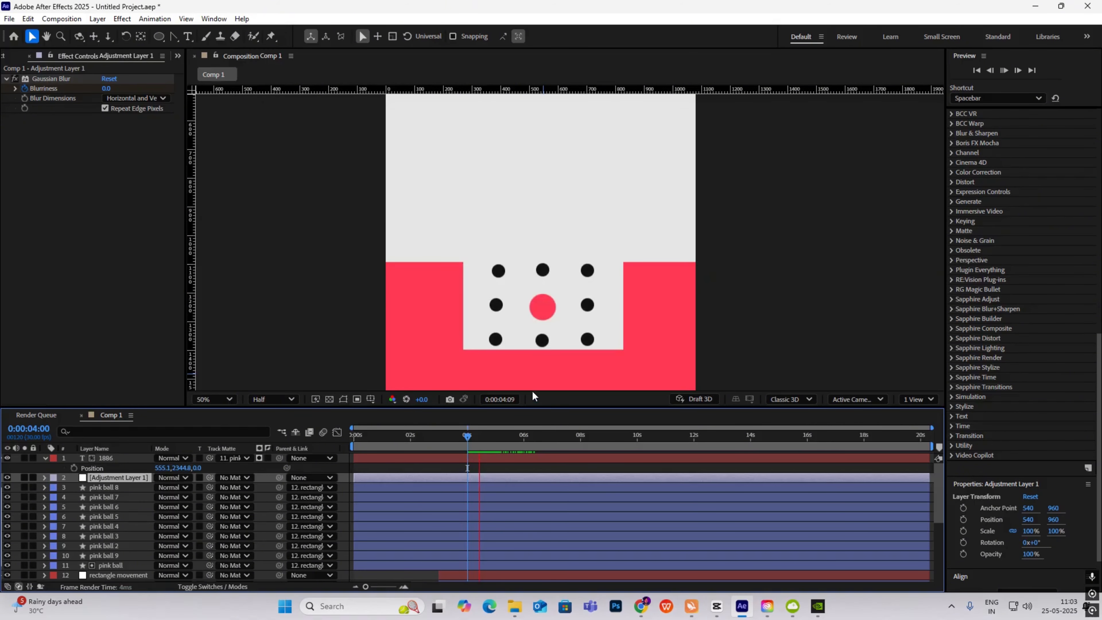
key("space")
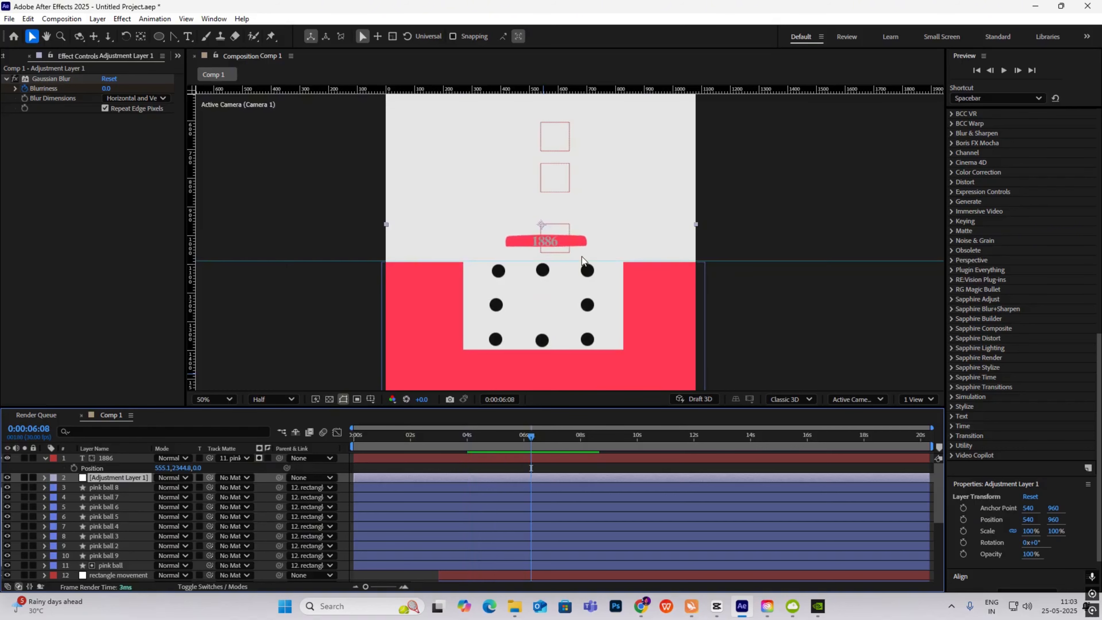
key("comma")
left_click(716, 605)
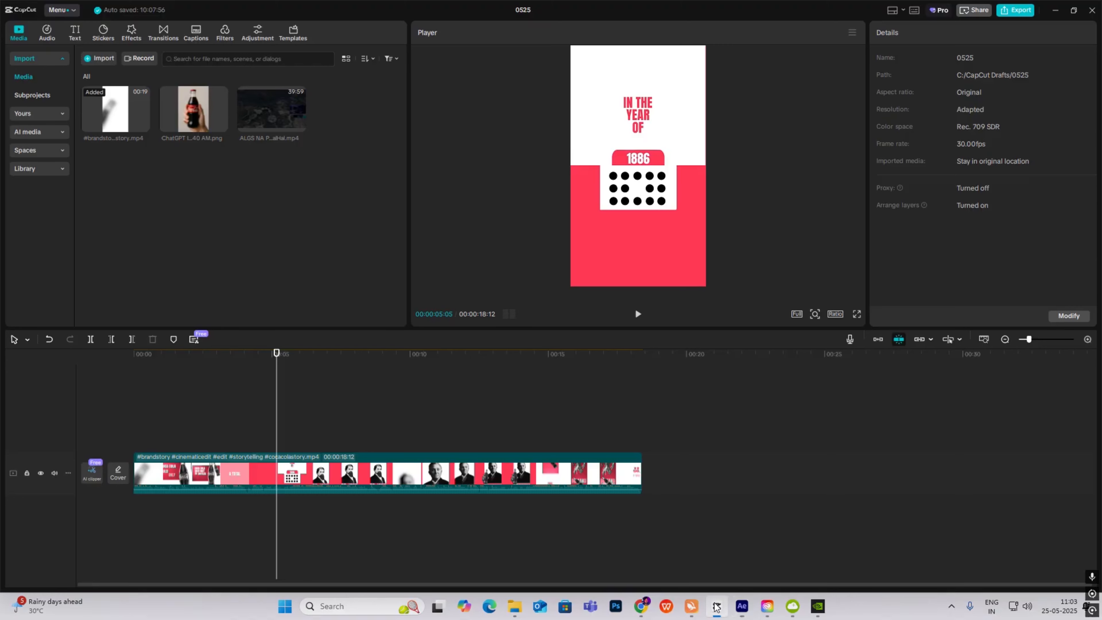
left_click_drag(278, 437, 455, 471)
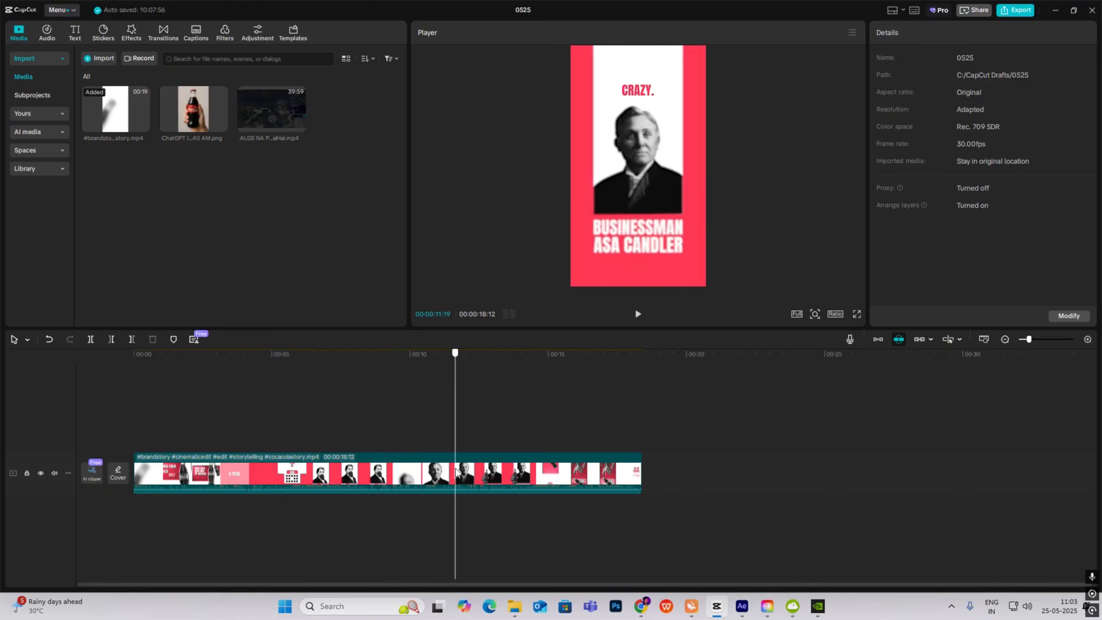